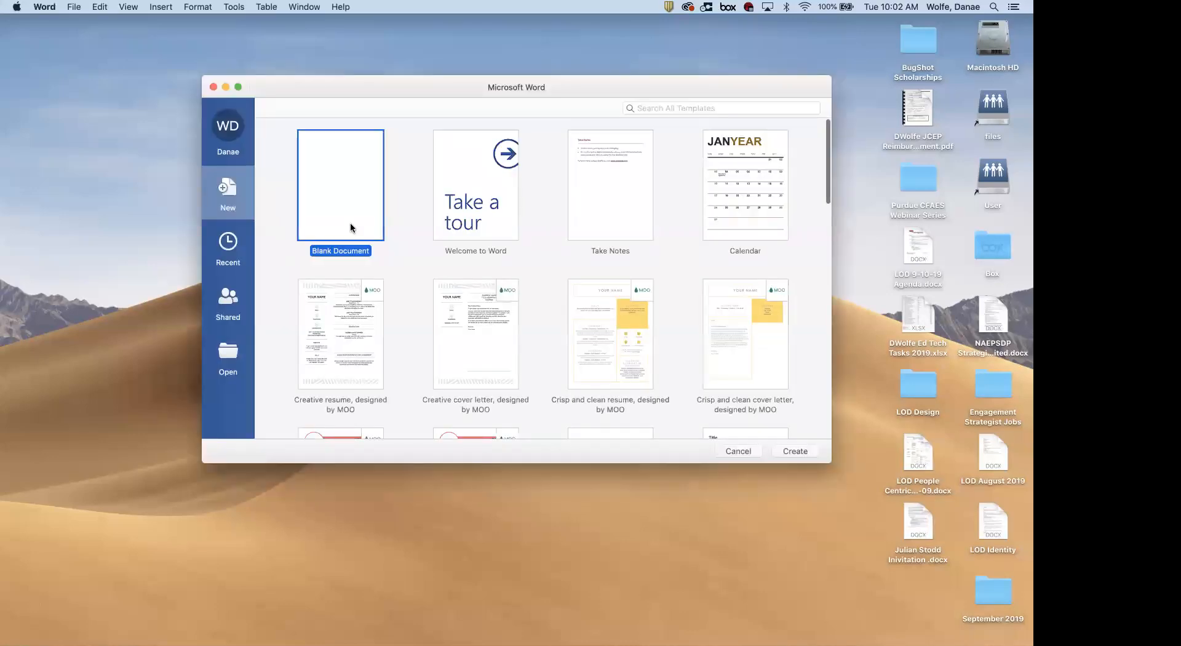
# Create a new Blank Document from the Word template gallery
pyautogui.doubleClick(351, 227)
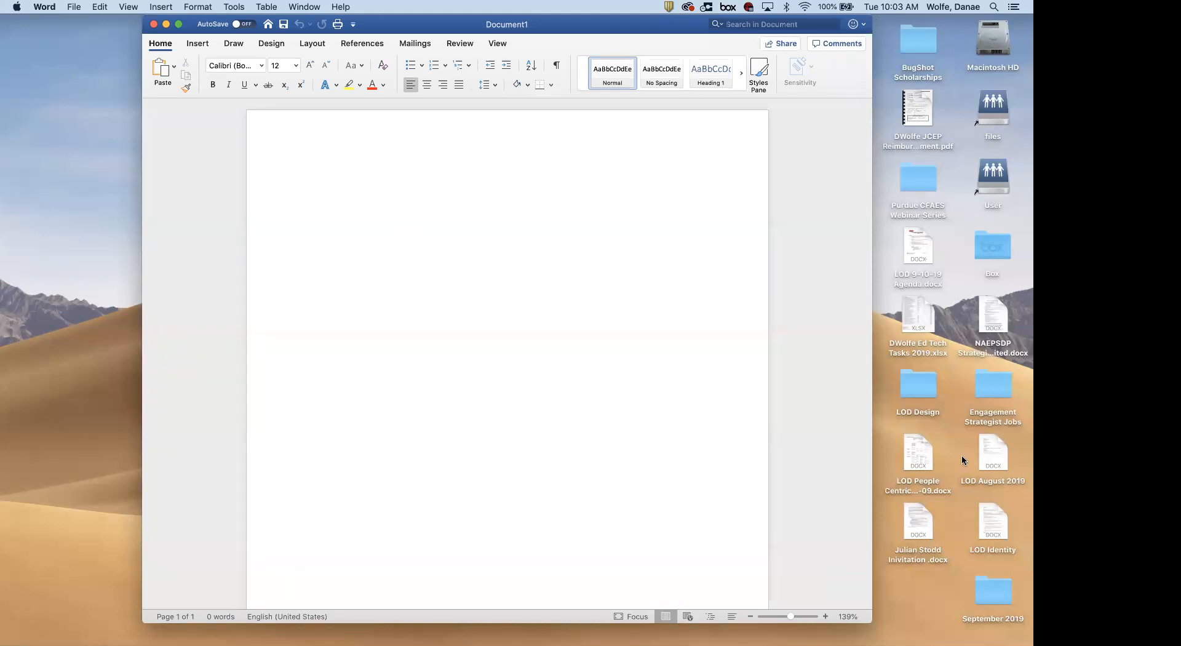
# Type the 'First Name ____ Last Name ____' line with blank underlines at the top of the page
pyautogui.click(285, 179)
pyautogui.click(305, 183)
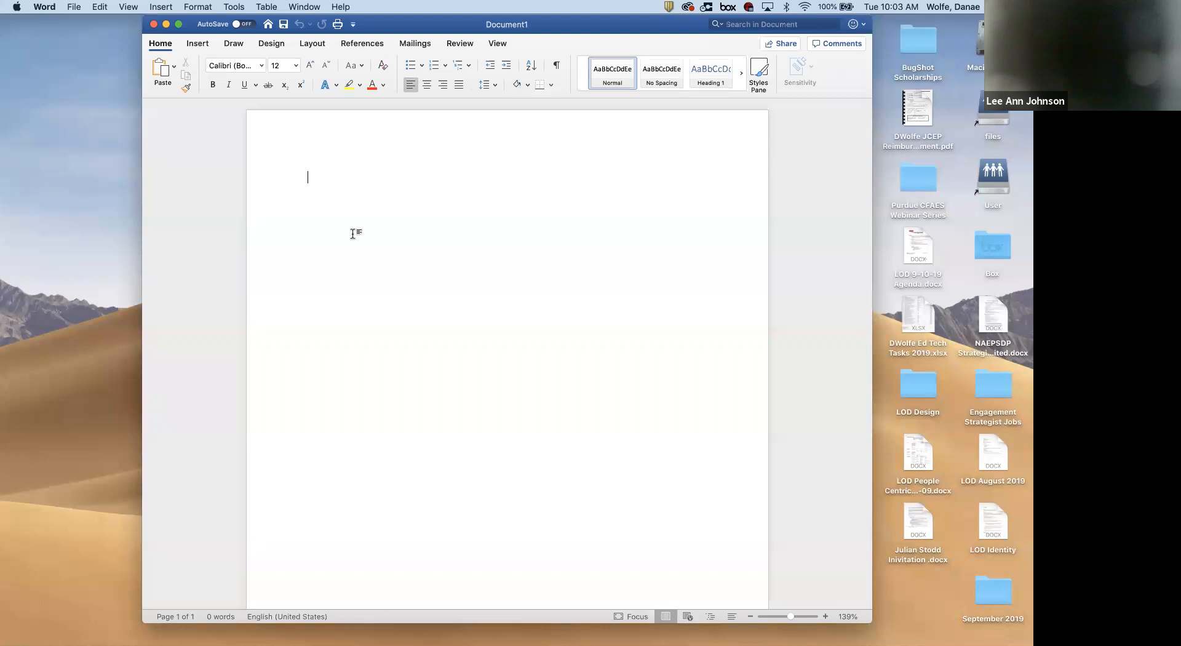
pyautogui.write('First Name ')
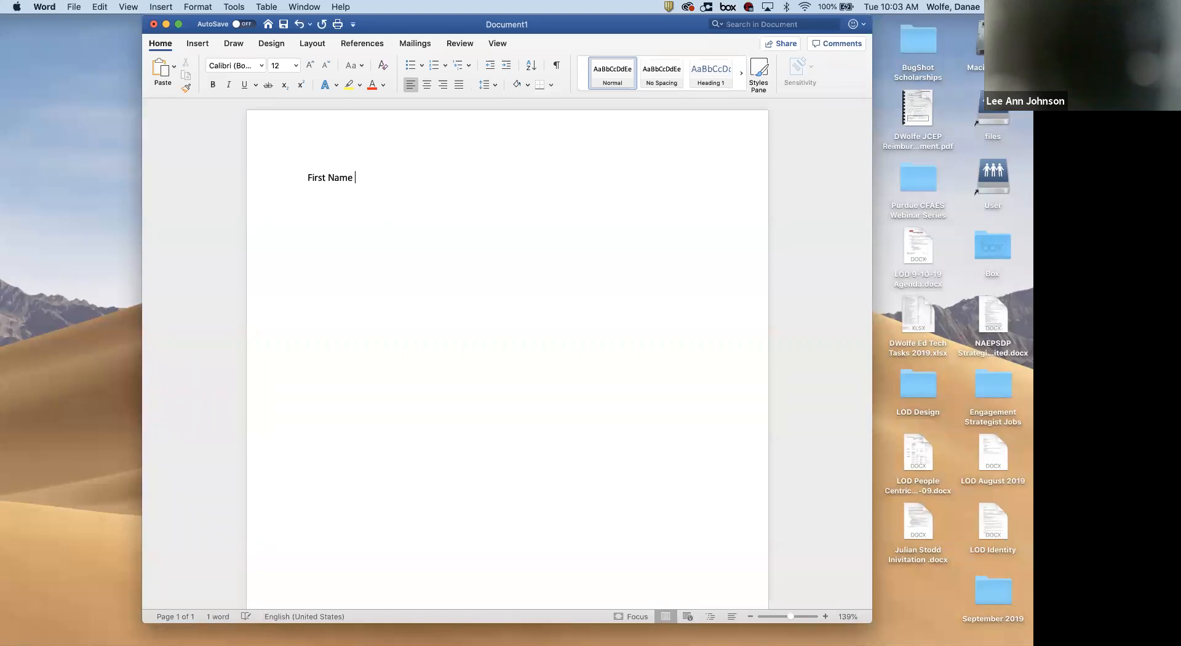
pyautogui.write('___________________________')
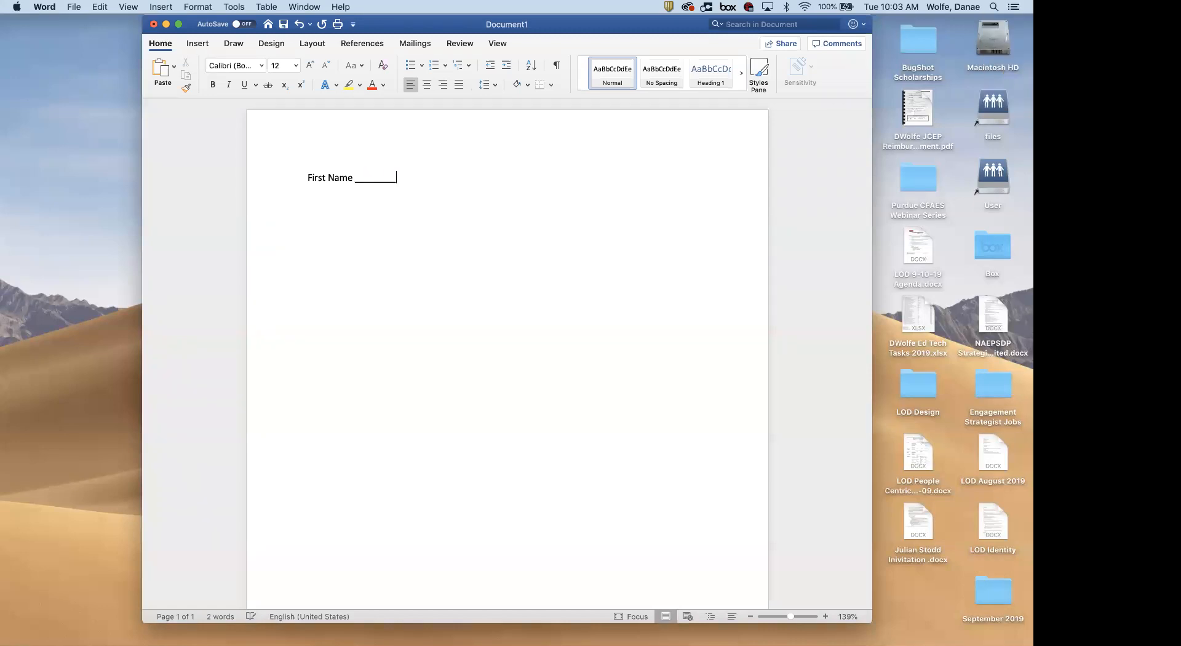
pyautogui.write('___')
pyautogui.write('Last Name ___________________________')
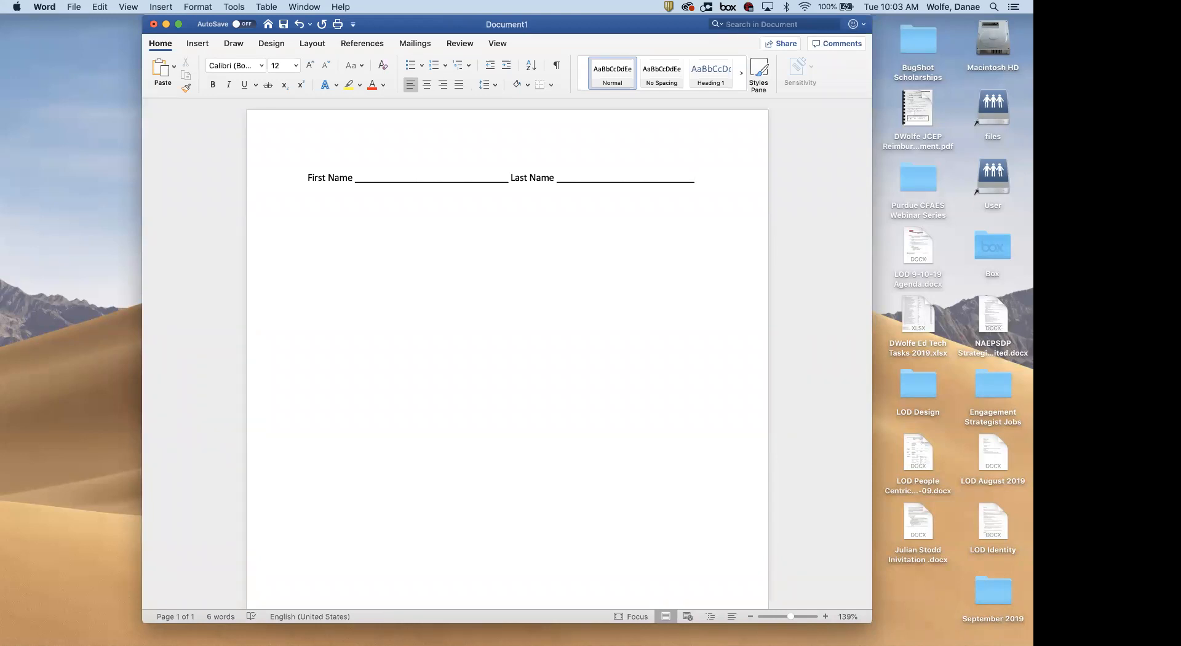
# On the next line, type 'Mailing address' followed by a long underline
pyautogui.press('Return')
pyautogui.write('mail')
pyautogui.press('BackSpace')
pyautogui.press('BackSpace')
pyautogui.press('BackSpace')
pyautogui.press('BackSpace')
pyautogui.write('Ma')
pyautogui.press('BackSpace')
pyautogui.press('BackSpace')
pyautogui.write('Mailing address ______________________________________________________')
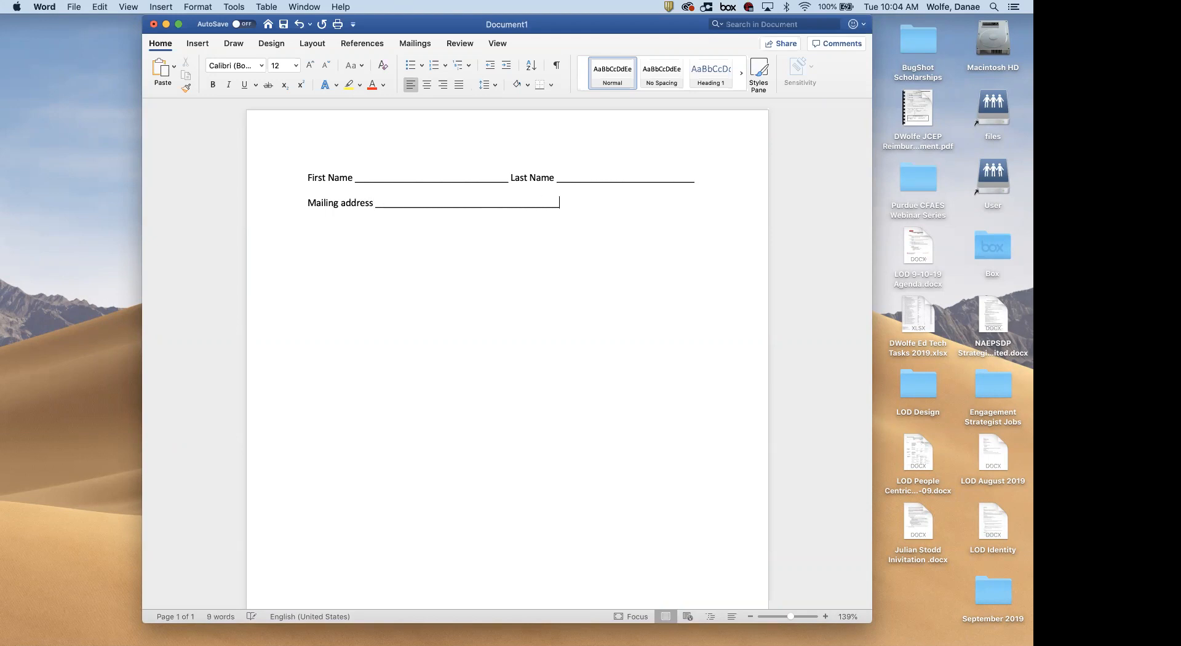
pyautogui.write('________________________________________')
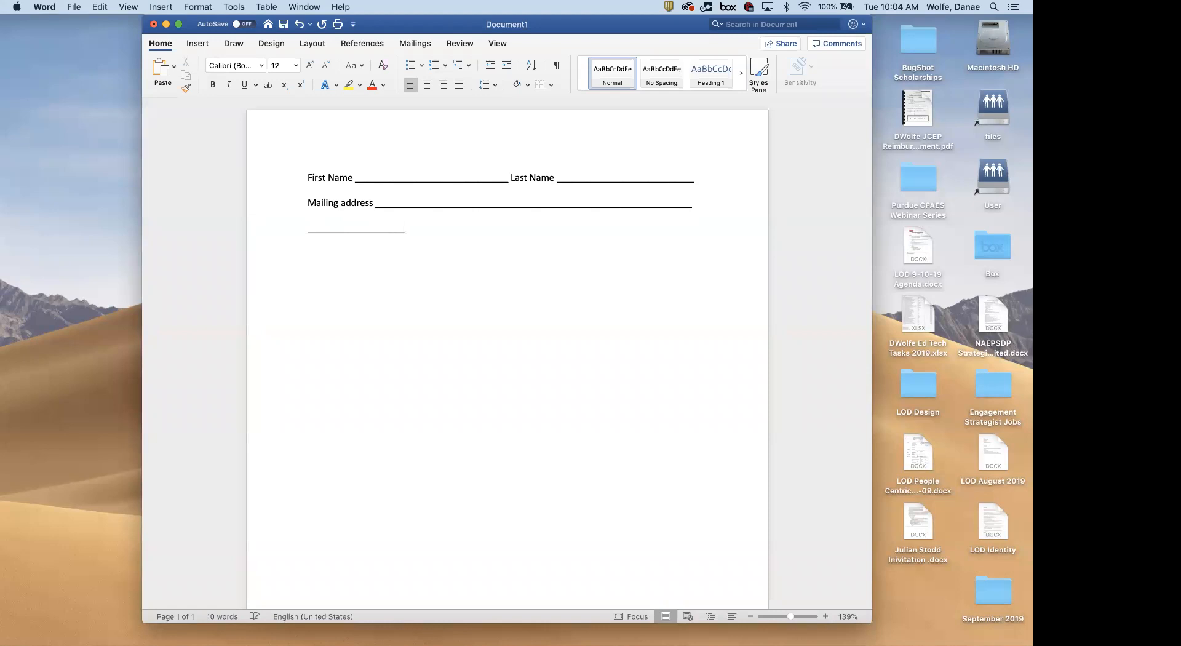
pyautogui.write('___________________________________________')
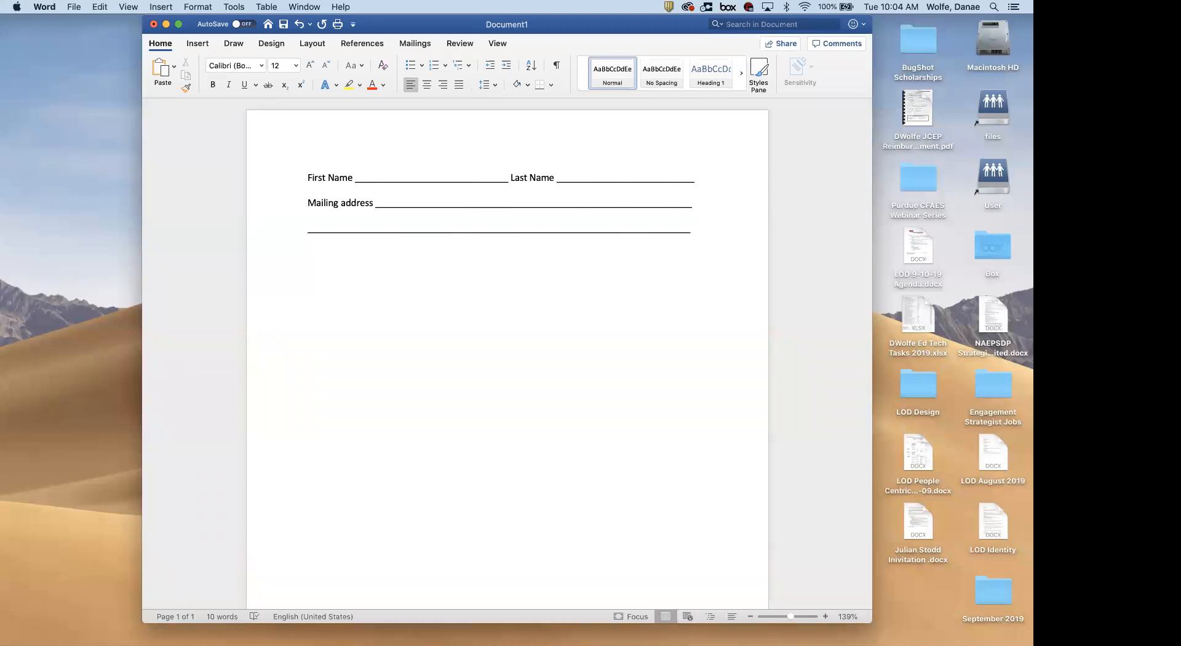
# Add a second plain underscore address line, then 'Race, ethnicity' with 'Caucasian' directly below
pyautogui.press('Return')
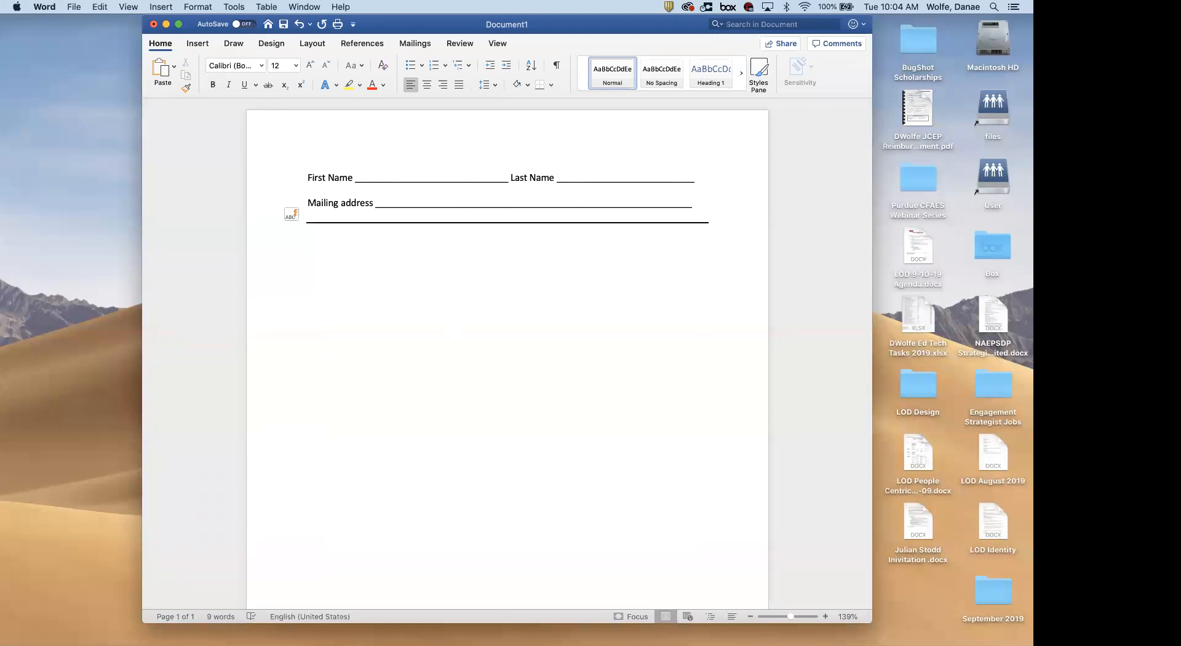
pyautogui.press('Return')
pyautogui.press('Return')
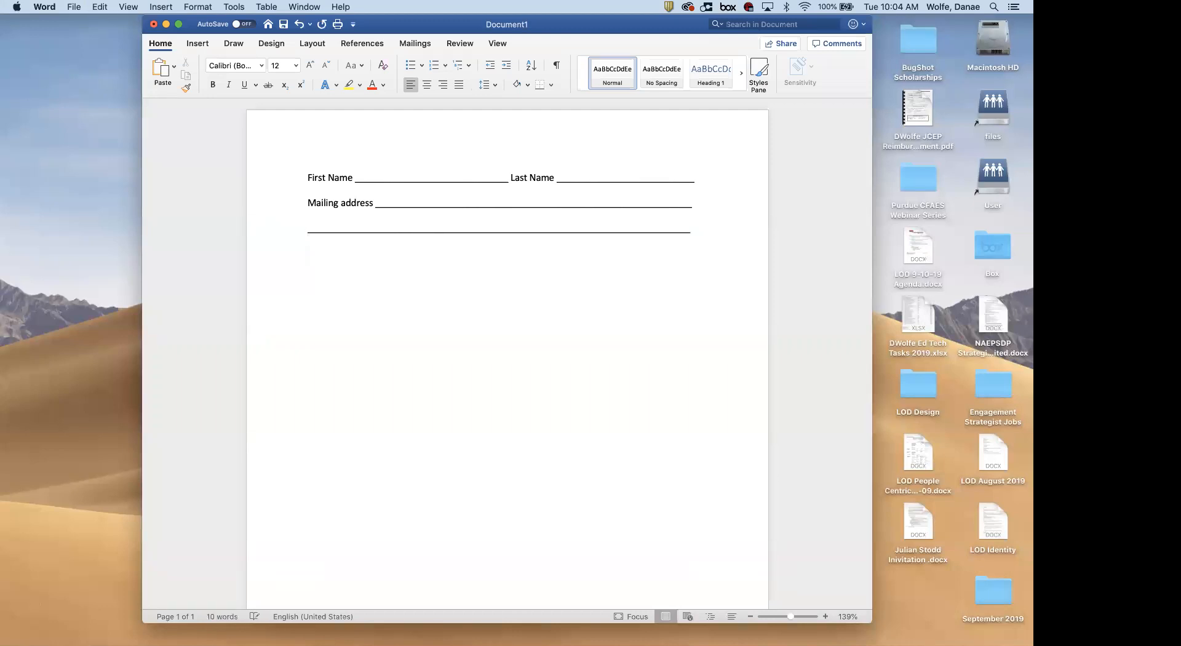
pyautogui.write('Race, ethnicity White')
pyautogui.press('BackSpace')
pyautogui.press('BackSpace')
pyautogui.press('BackSpace')
pyautogui.press('BackSpace')
pyautogui.press('BackSpace')
pyautogui.write('Caucasian')
pyautogui.press('Up')
pyautogui.press('BackSpace')
# Replace the Caucasian line with 'Hispanic' and 'Non-hispanic' options on separate lines
pyautogui.click(353, 279)
pyautogui.press('Return')
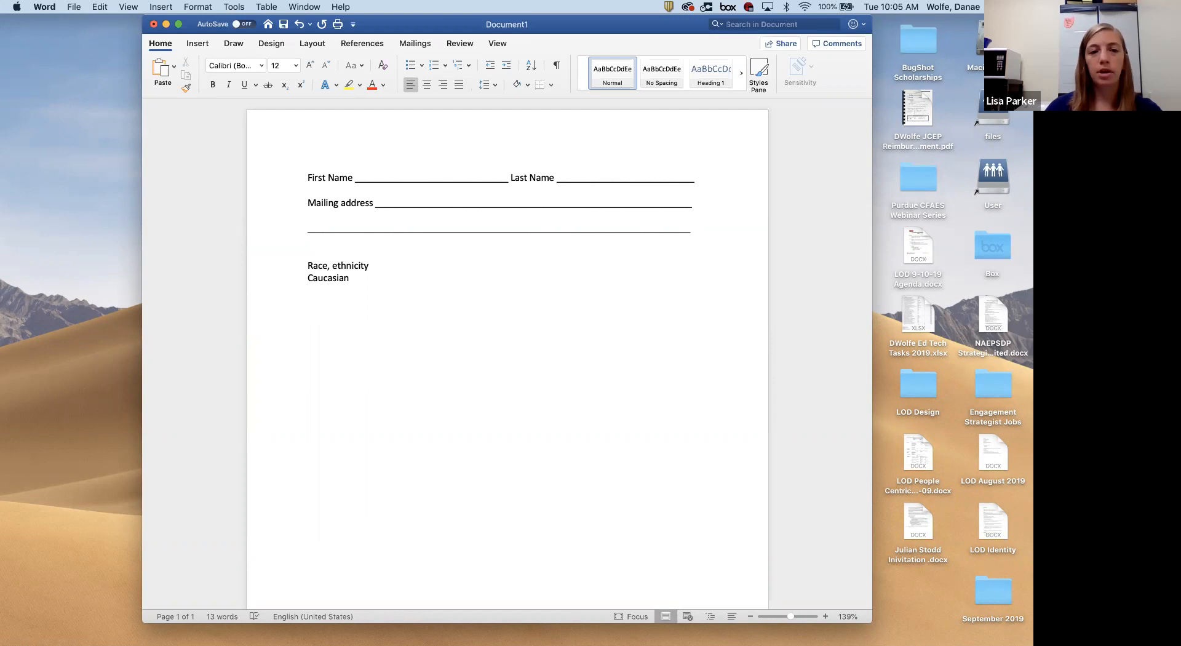
pyautogui.write('Hispan')
pyautogui.tripleClick(326, 277)
pyautogui.press('BackSpace')
pyautogui.write('ic')
pyautogui.press('Return')
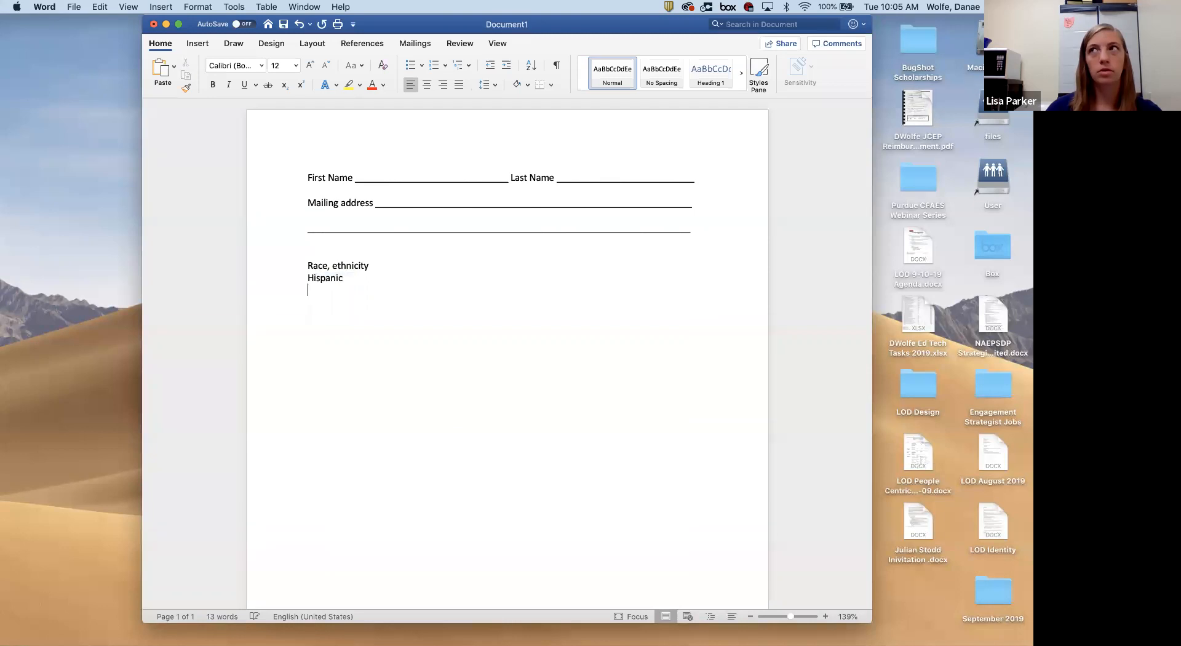
pyautogui.write('Non-j')
pyautogui.press('BackSpace')
pyautogui.write('hispanic')
# Add 'Black/African' below, fixing its misspelling and capitalizing Non-Hispanic
pyautogui.press('Return')
pyautogui.write('Black/')
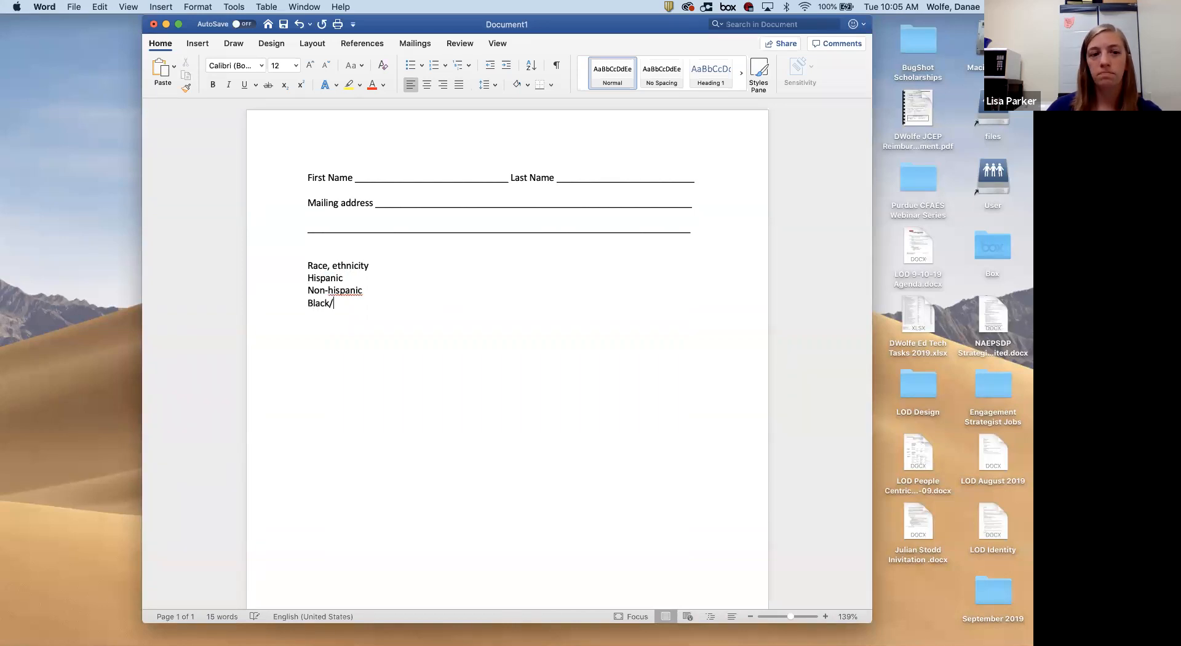
pyautogui.write('Afttican')
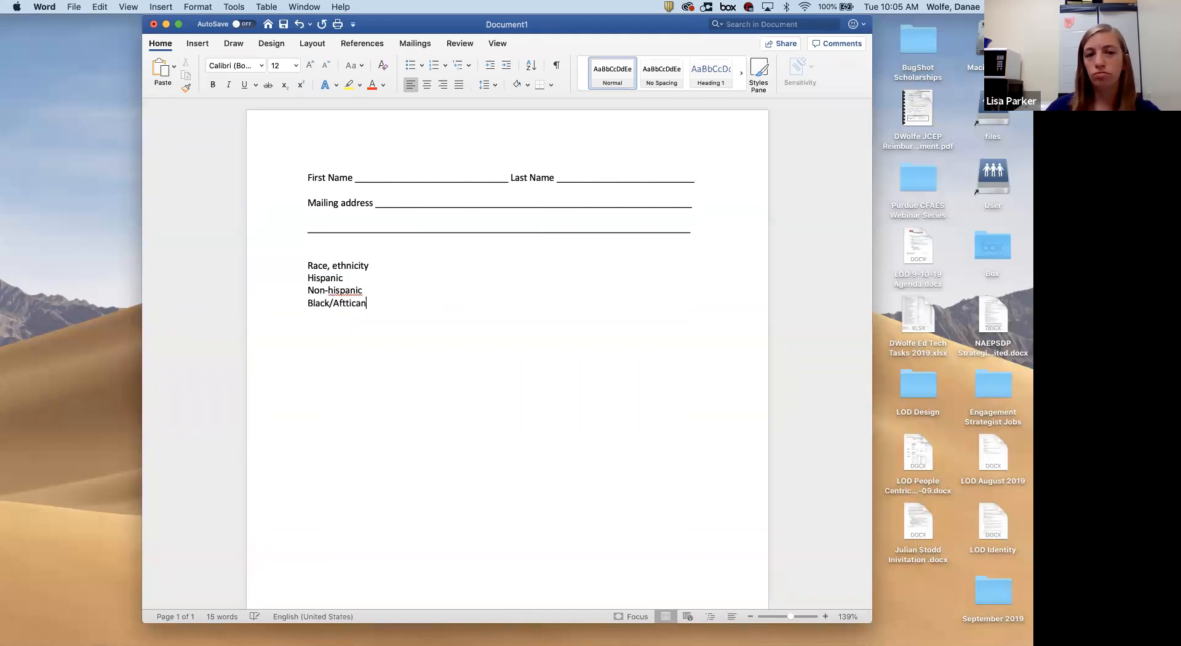
pyautogui.rightClick(349, 302)
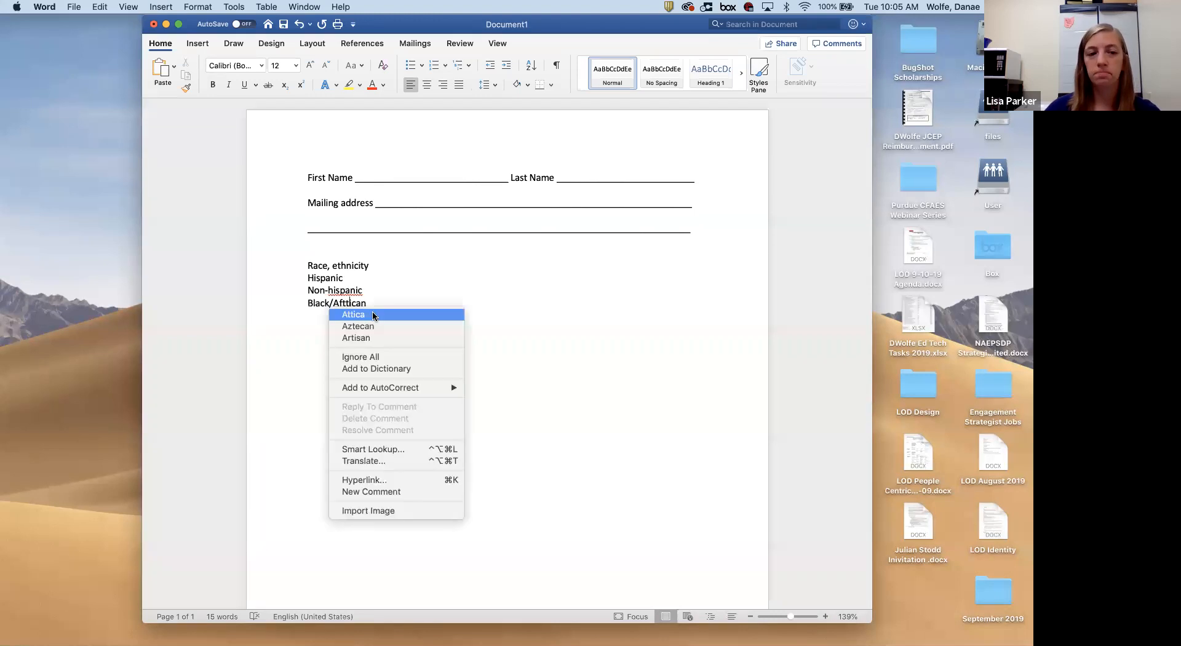
pyautogui.click(390, 291)
pyautogui.doubleClick(350, 303)
pyautogui.write('African')
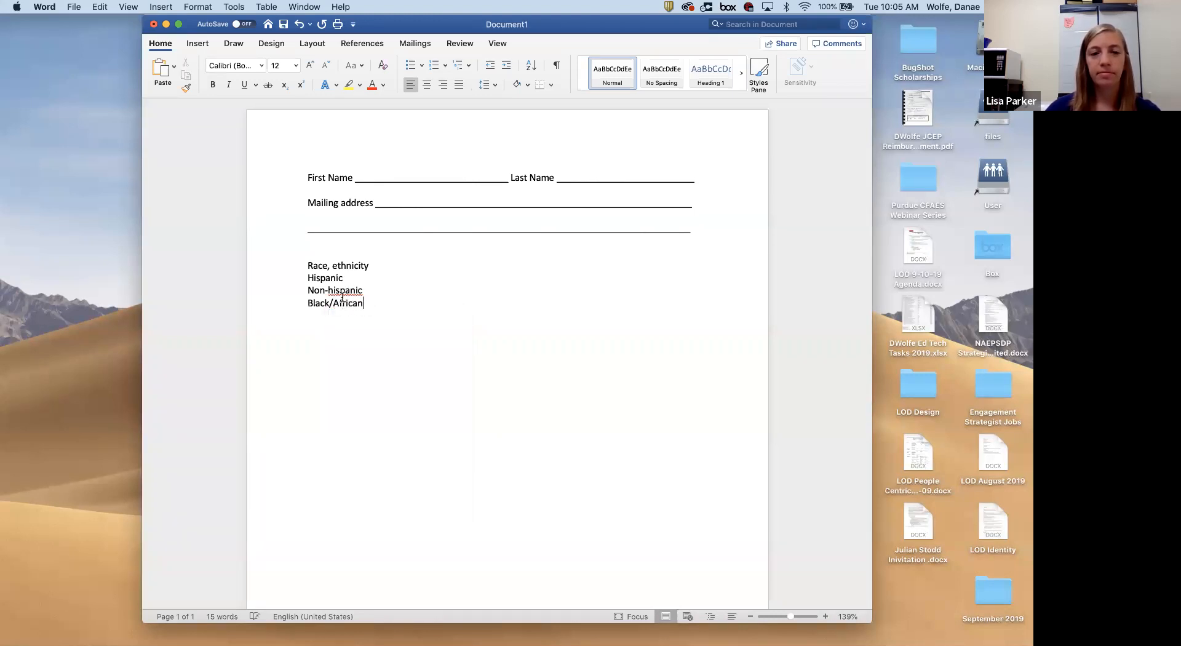
pyautogui.click(332, 289)
pyautogui.press('BackSpace')
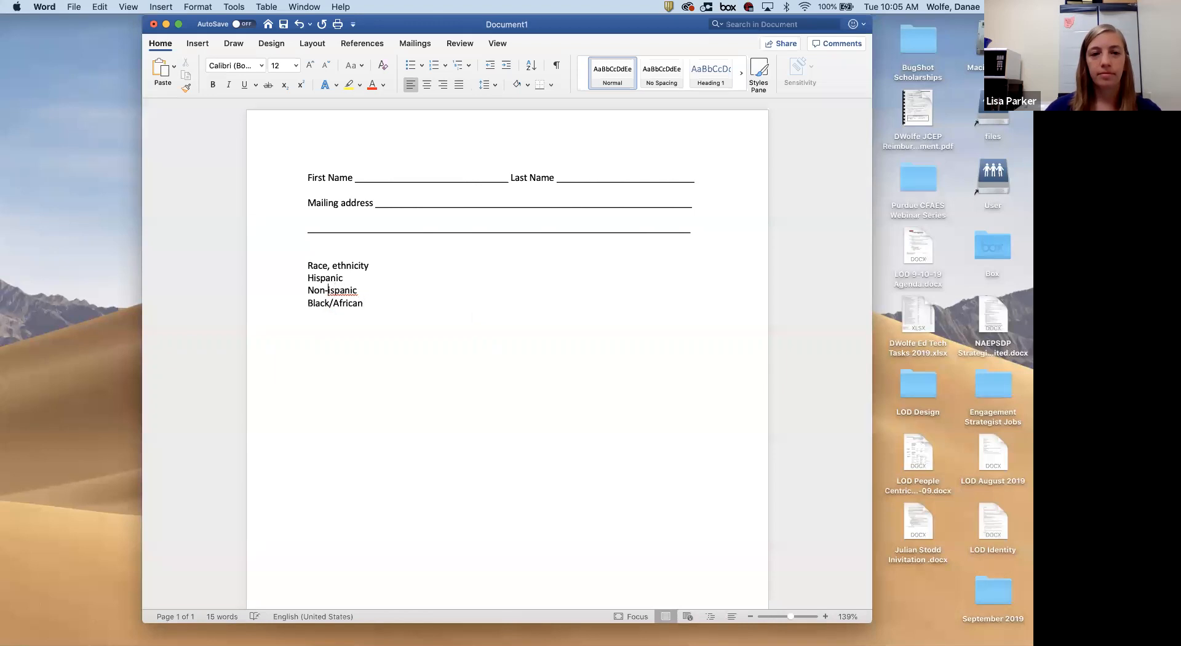
pyautogui.write('H')
pyautogui.click(399, 350)
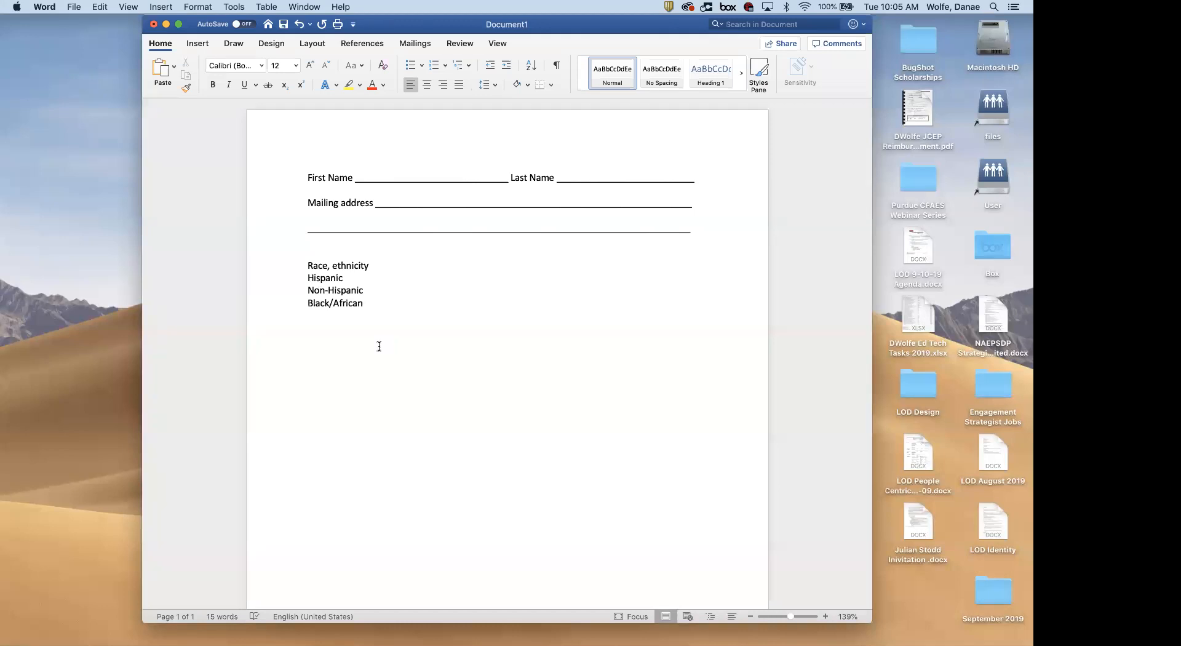
# Insert blank lines above Non-Hispanic and Black/African, then add an 'Essay Box:' label below
pyautogui.click(308, 286)
pyautogui.press('Return')
pyautogui.press('Return')
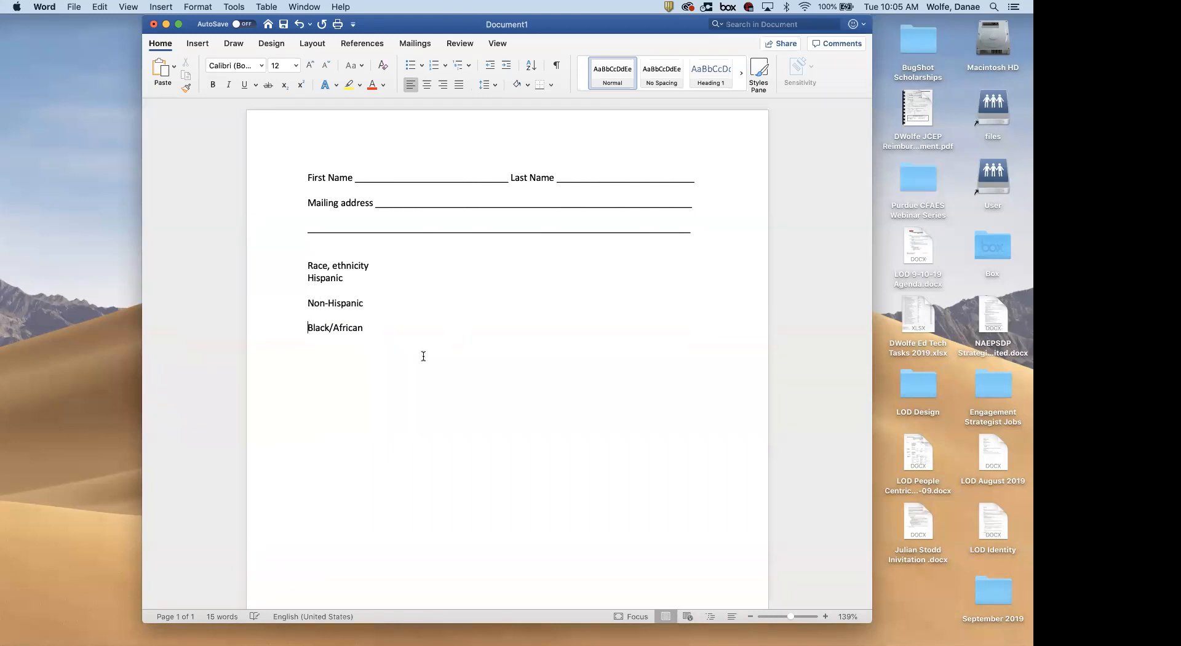
pyautogui.click(385, 264)
pyautogui.press('Return')
pyautogui.write('Essay Box:')
pyautogui.press('Return')
pyautogui.press('Return')
pyautogui.scroll(-2, 443, 426)
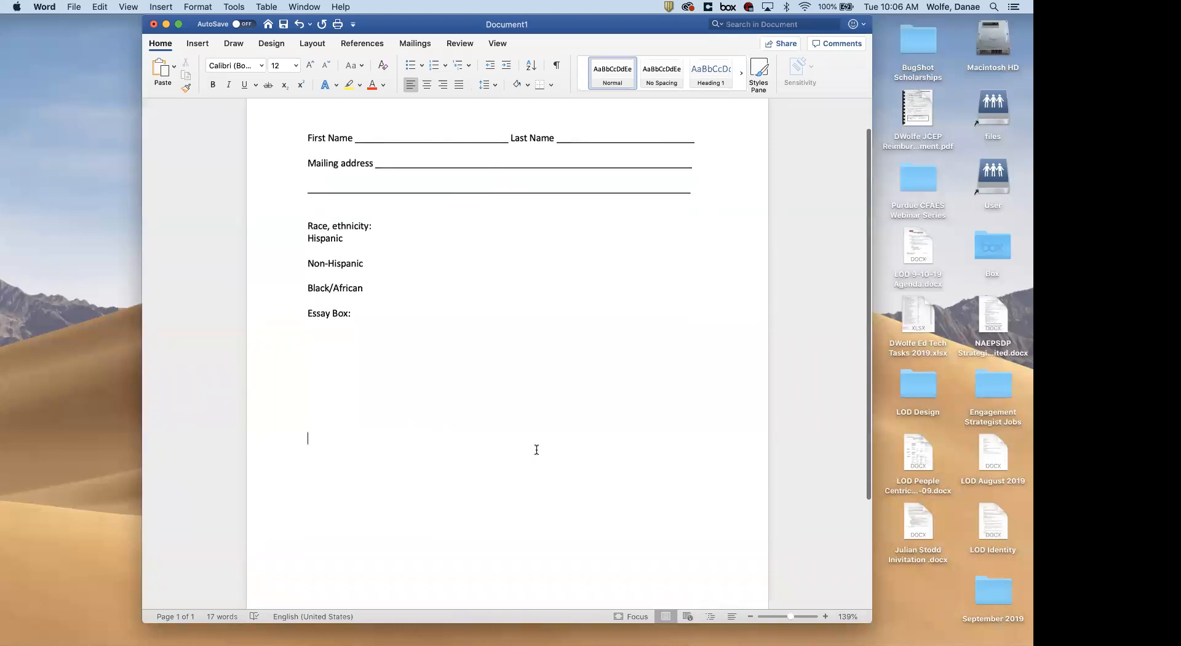
pyautogui.scroll(2, 535, 448)
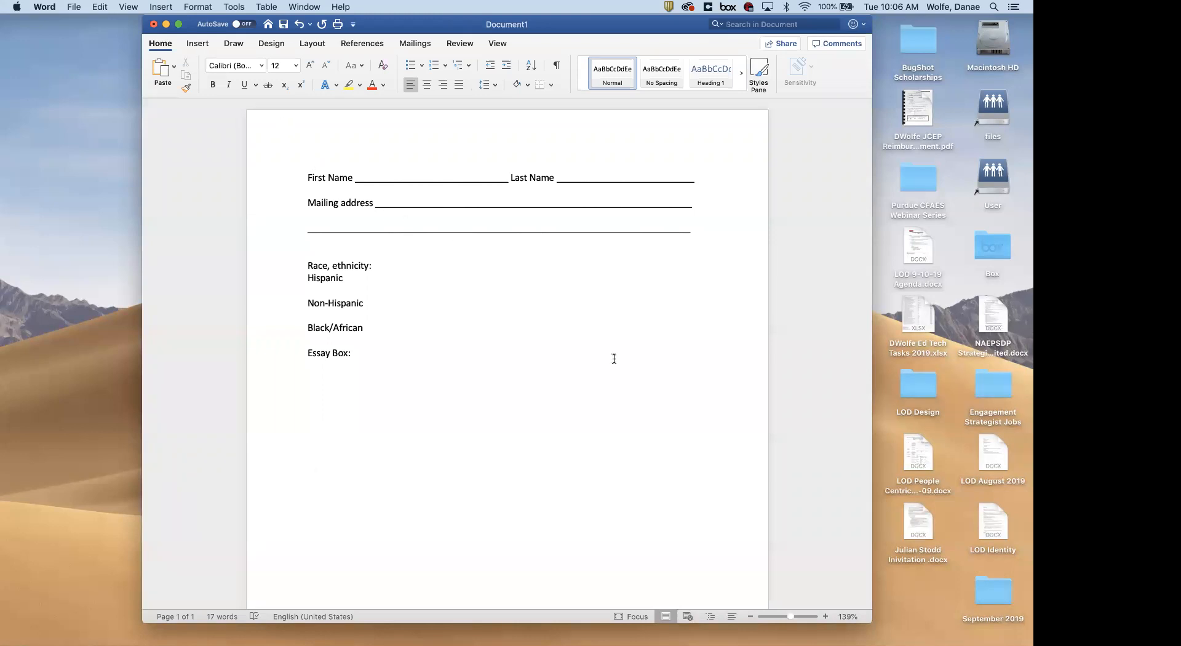
pyautogui.scroll(-2, 614, 358)
pyautogui.scroll(-5, 614, 359)
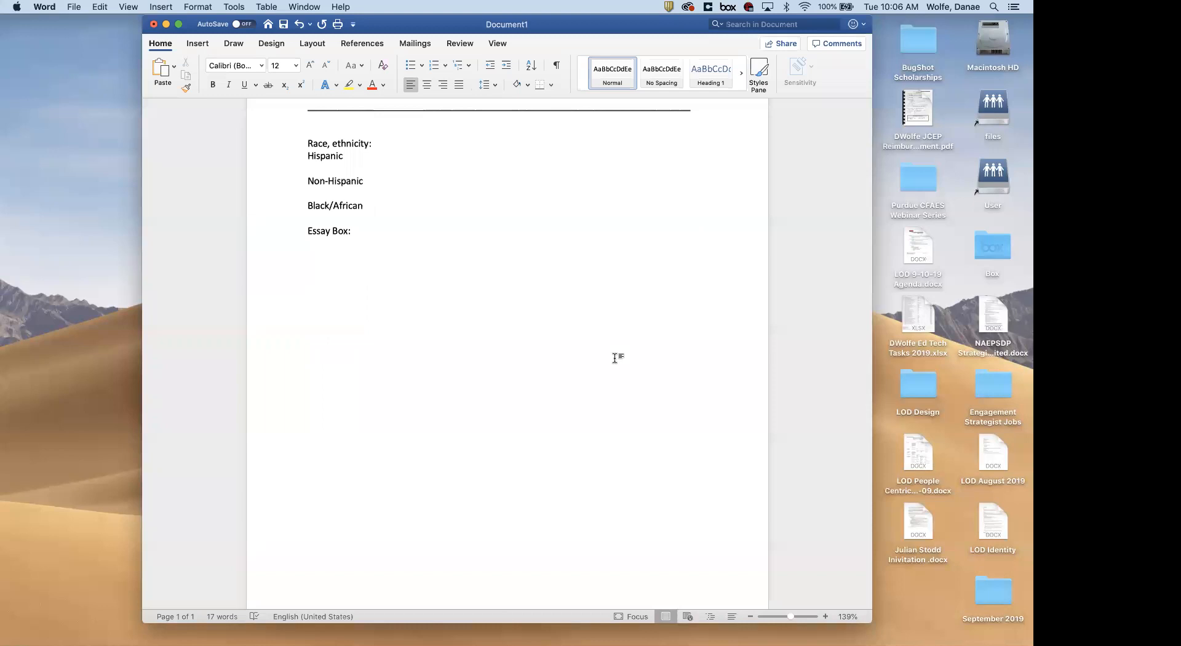
pyautogui.scroll(6, 614, 359)
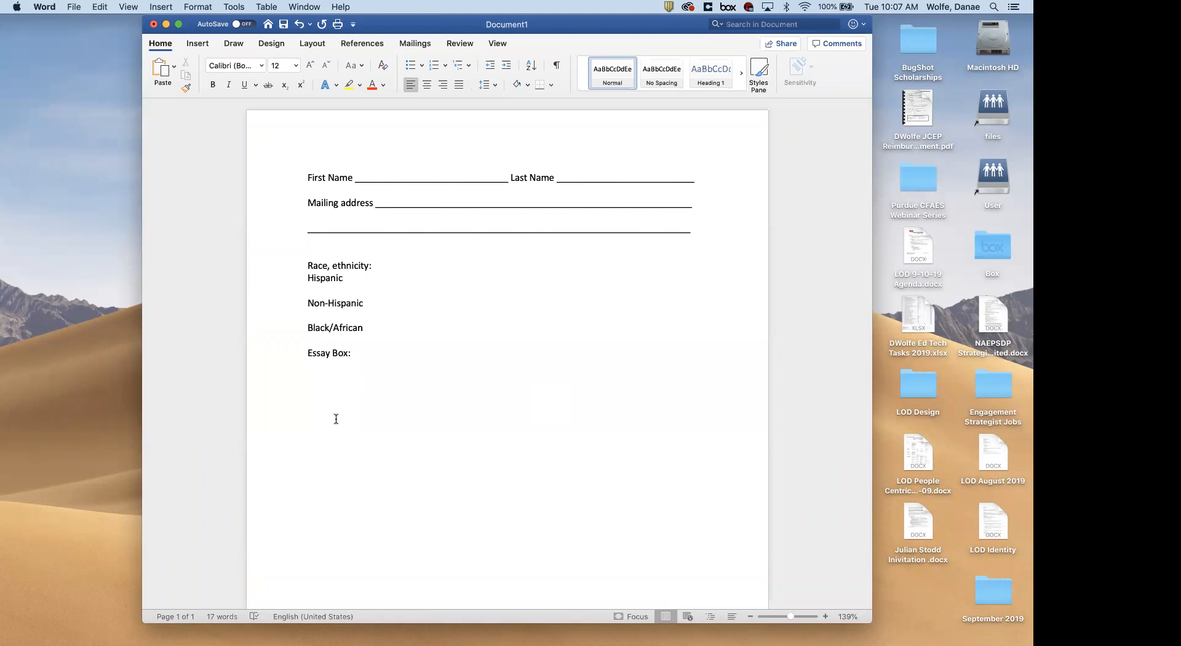
pyautogui.scroll(-2, 382, 437)
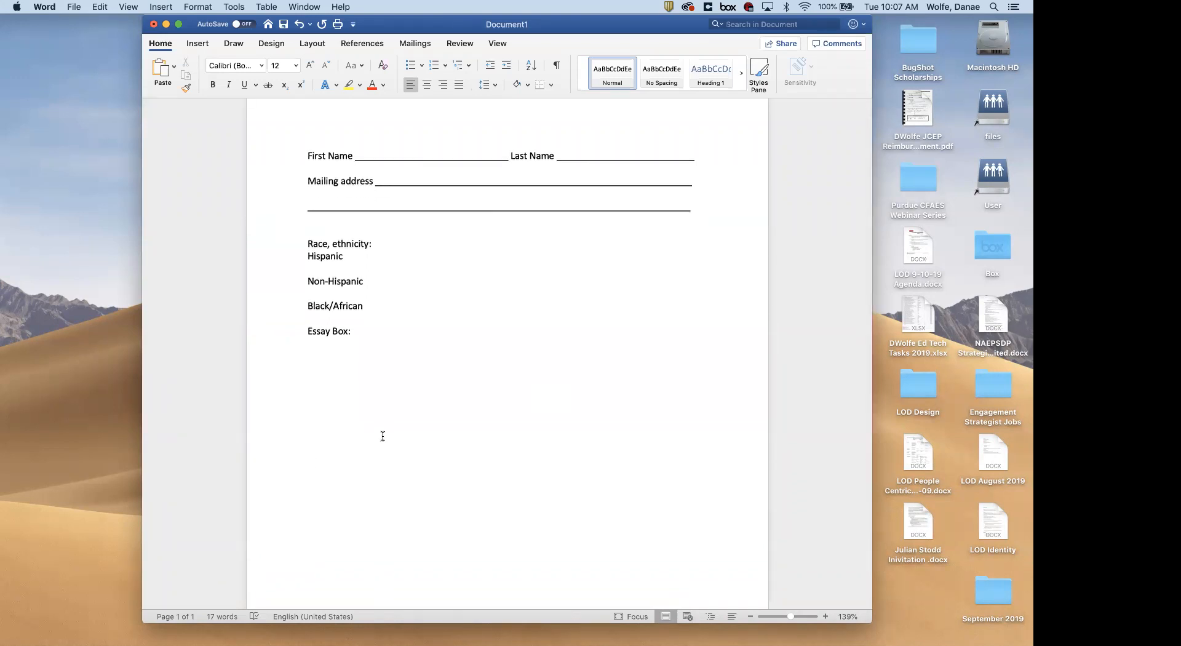
# Type 'Drop down list' below the essay space, followed by 'County Office' and 'Address' lines
pyautogui.write('Drop down list')
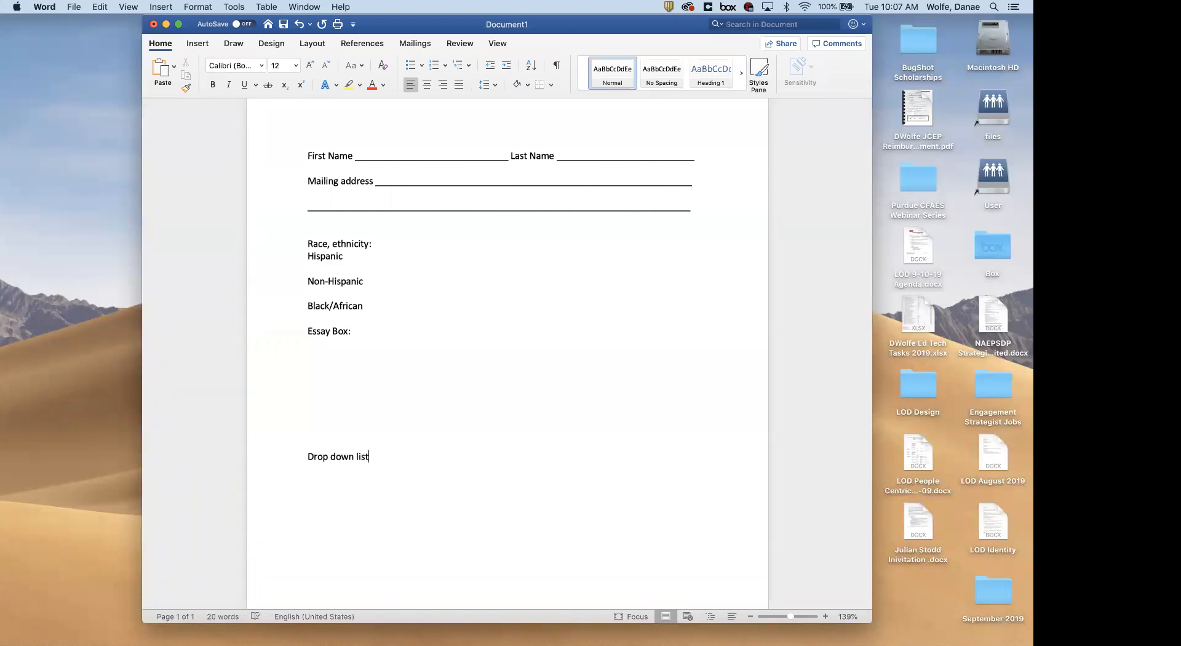
pyautogui.write('(s)')
pyautogui.press('BackSpace')
pyautogui.press('BackSpace')
pyautogui.press('BackSpace')
pyautogui.press('BackSpace')
pyautogui.press('Return')
pyautogui.press('BackSpace')
pyautogui.write('t')
pyautogui.press('Return')
pyautogui.write('County Office  ')
pyautogui.write('Address')
pyautogui.scroll(-2, 391, 518)
pyautogui.scroll(3, 391, 518)
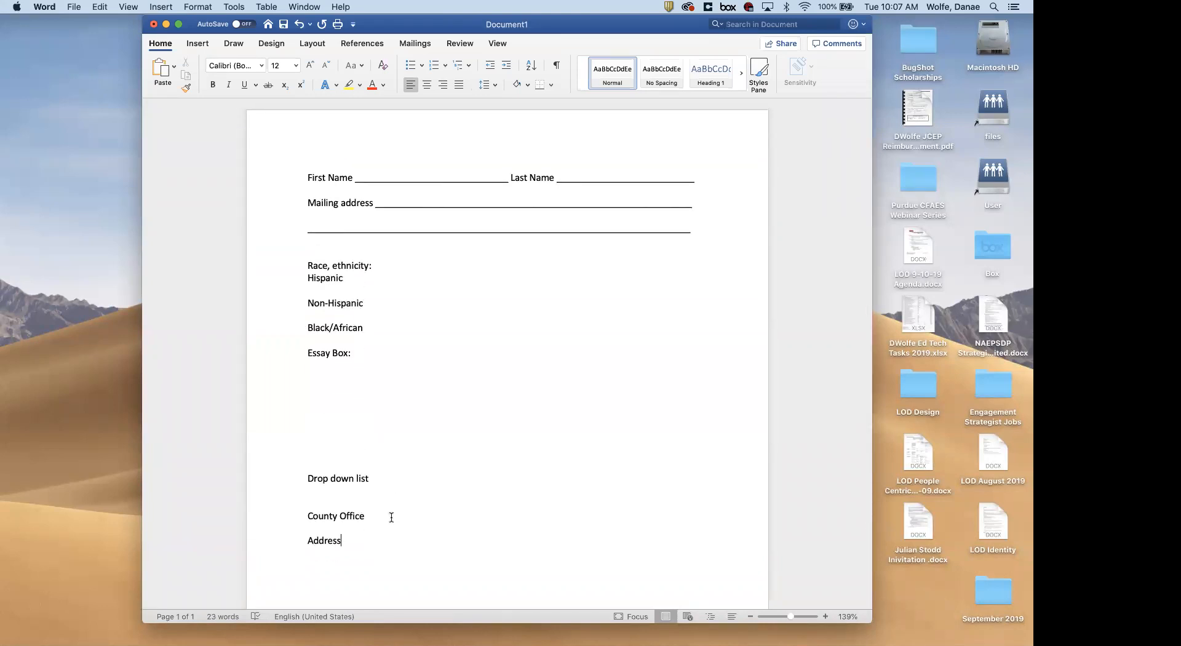
pyautogui.scroll(-1, 475, 436)
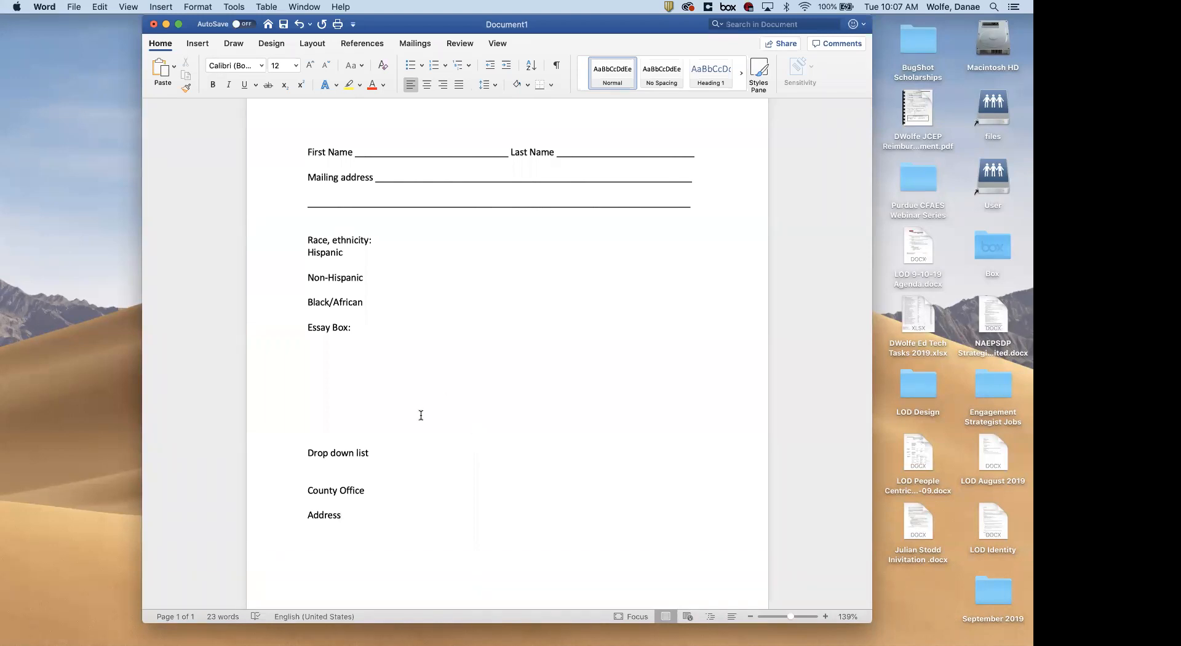
pyautogui.scroll(-3, 421, 416)
pyautogui.scroll(4, 421, 416)
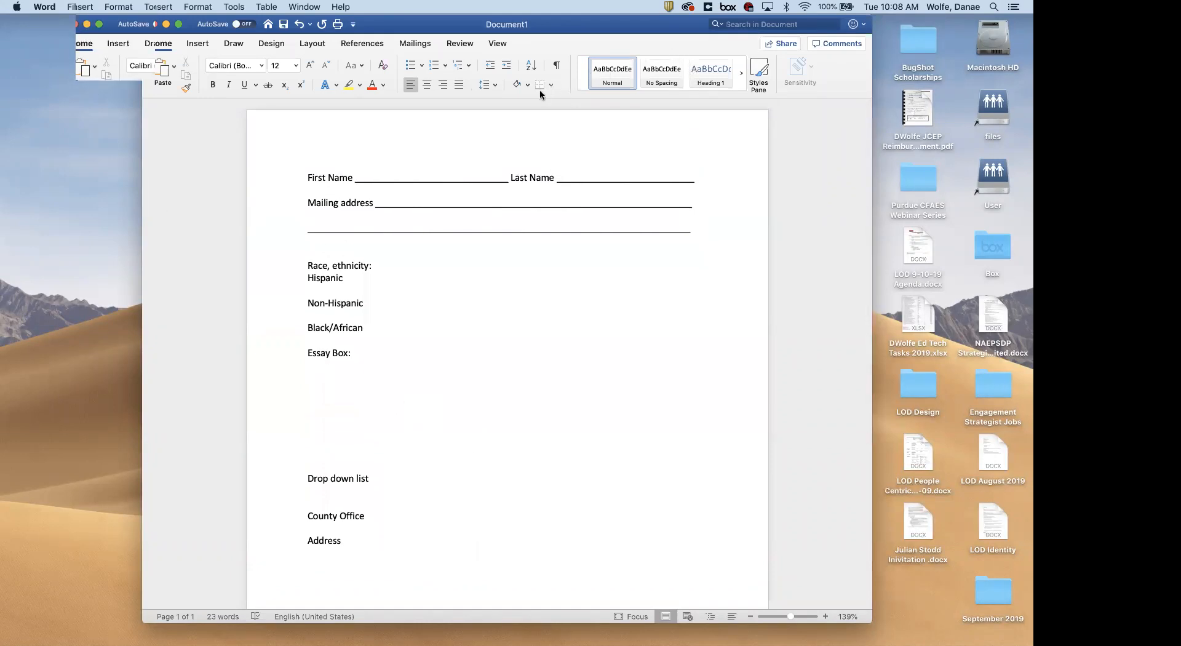
# Save the document as a PDF named 'TEST' via Save As, then quit Word
pyautogui.click(170, 153)
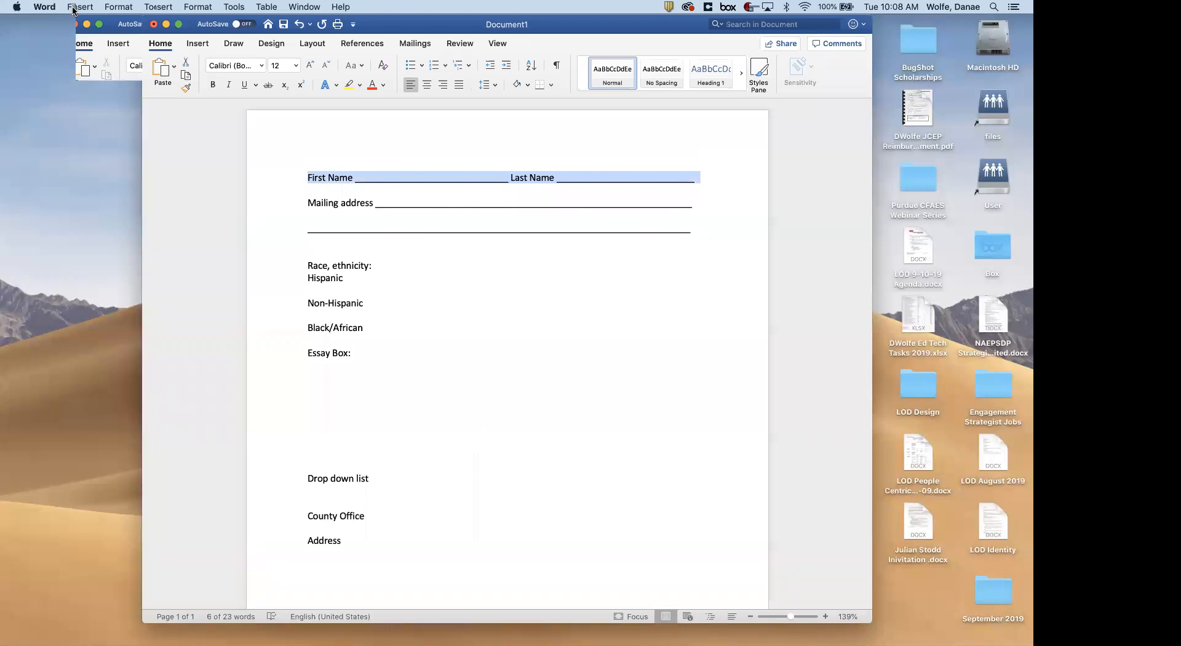
pyautogui.click(73, 7)
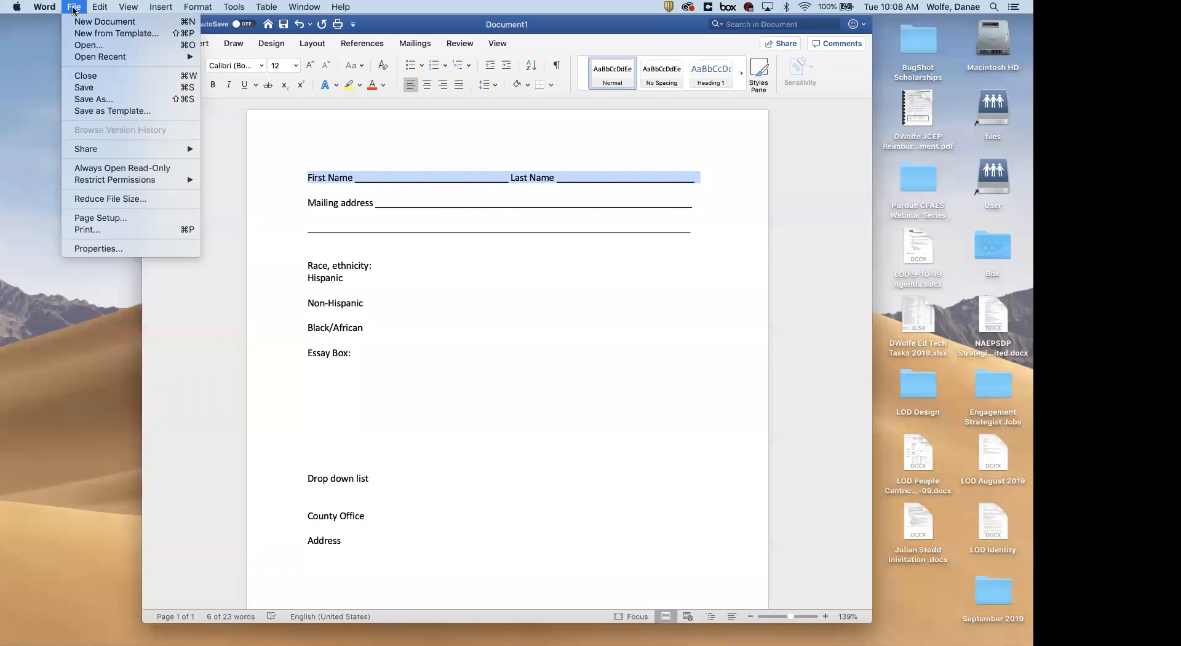
pyautogui.click(105, 99)
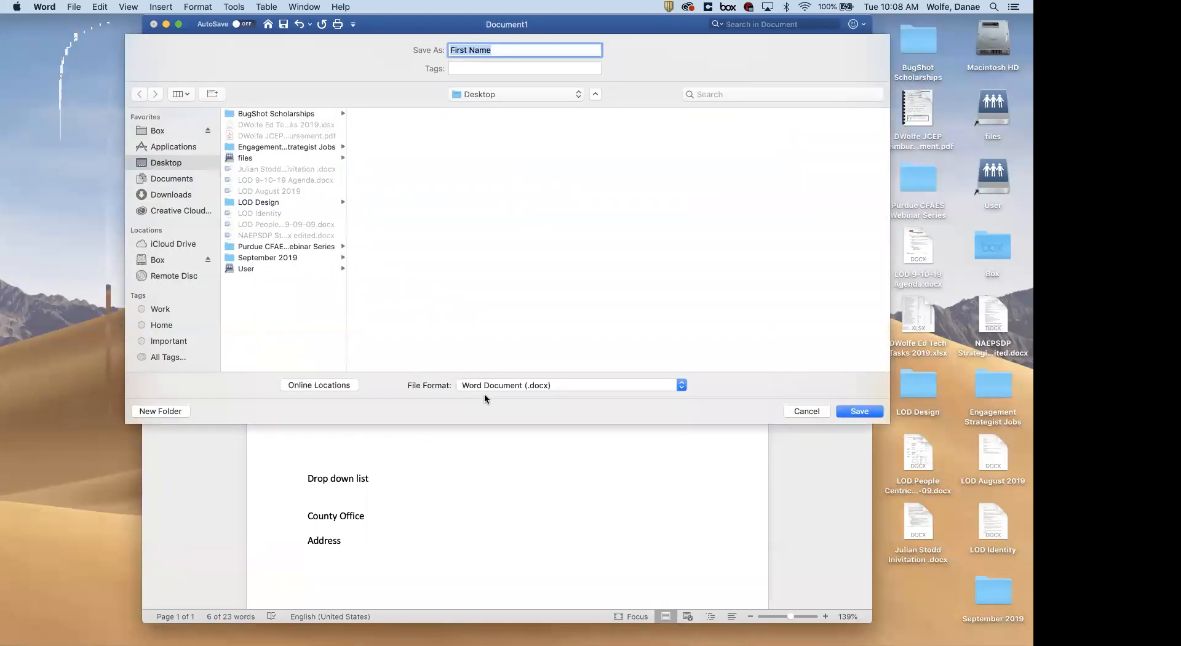
pyautogui.click(511, 385)
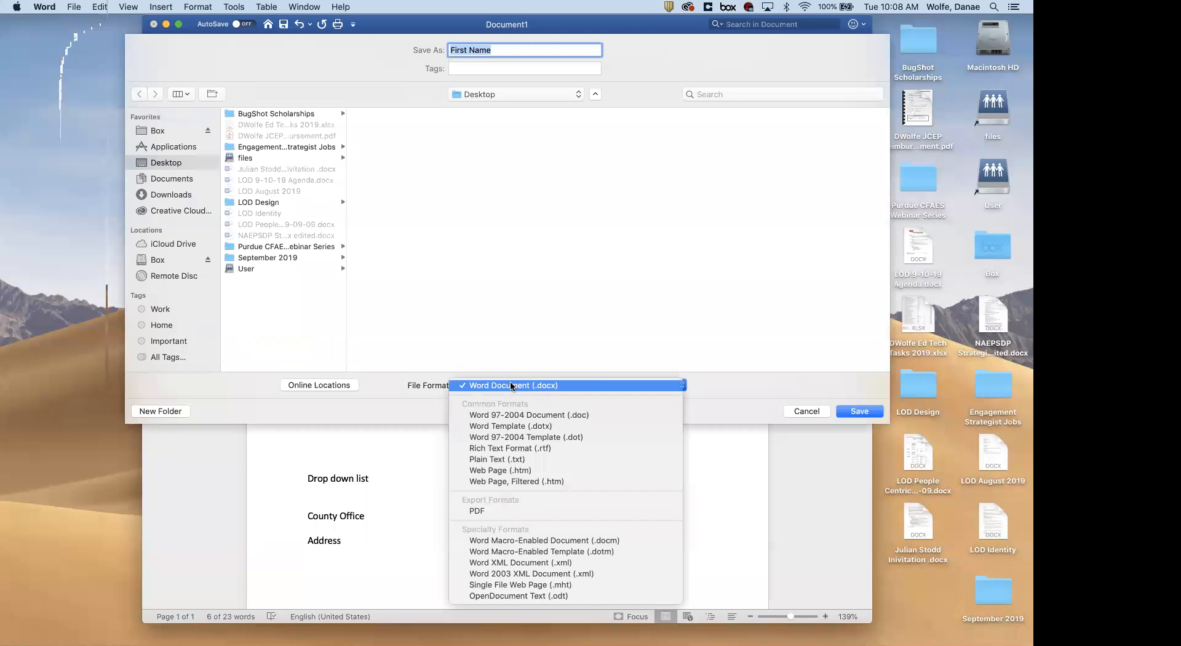
pyautogui.click(497, 511)
pyautogui.write('TEST')
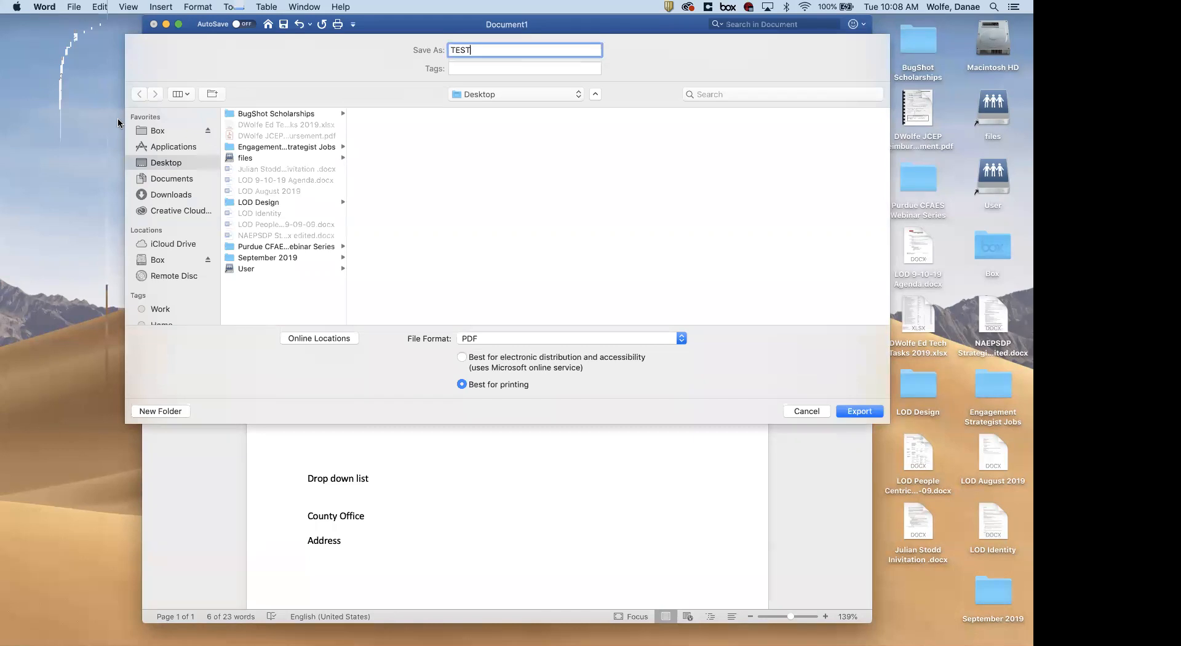
pyautogui.press('Return')
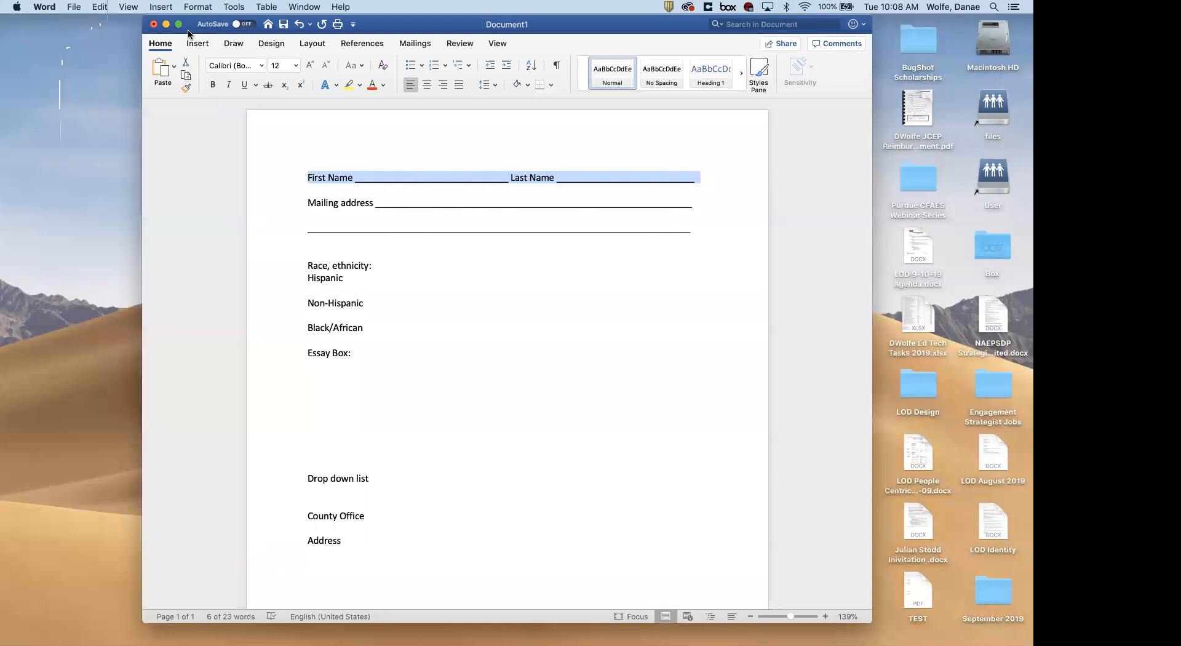
pyautogui.press('super+q')
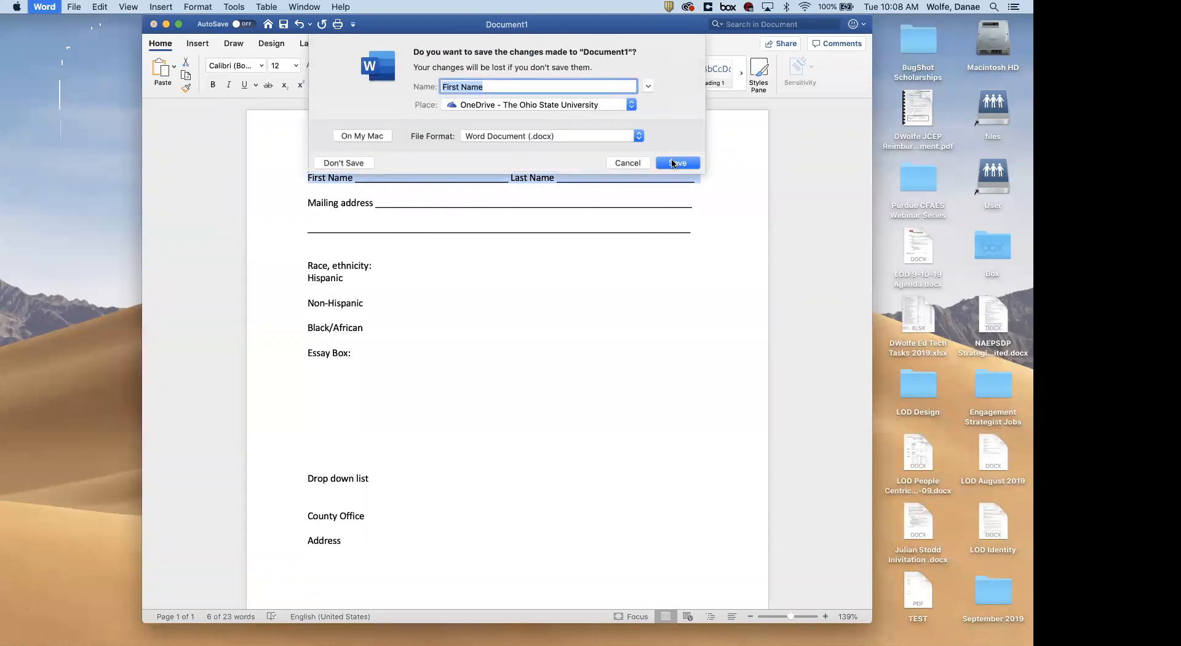
# Close Word choosing Don't Save, discarding Document1
pyautogui.click(564, 106)
pyautogui.click(459, 127)
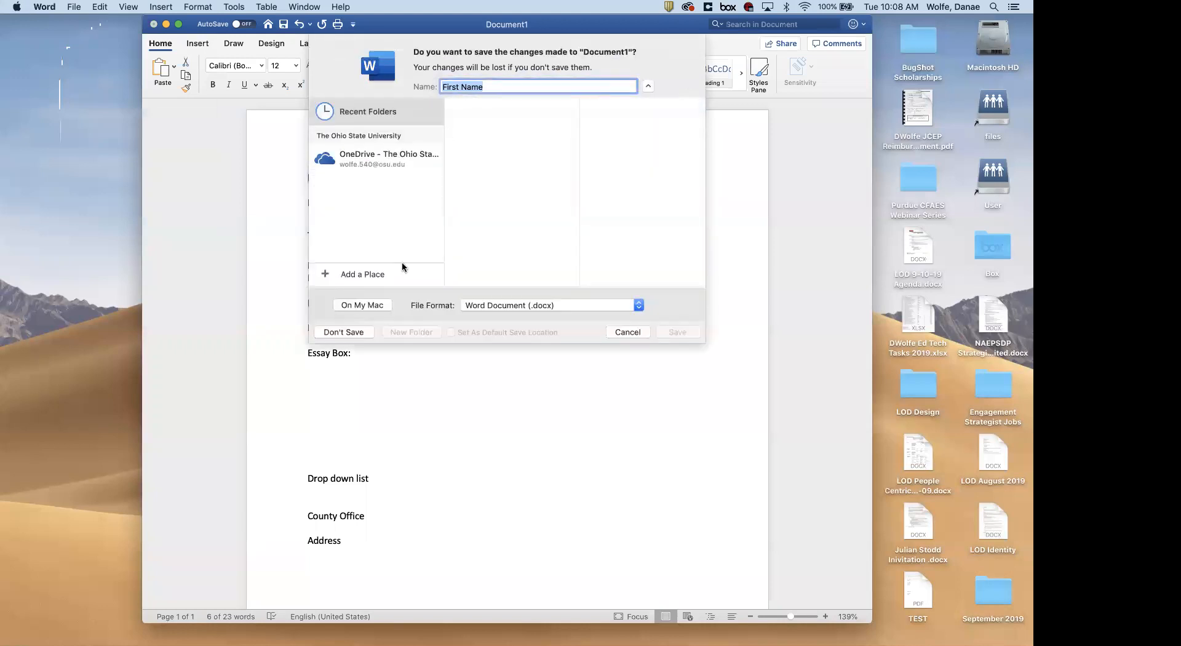
pyautogui.click(345, 332)
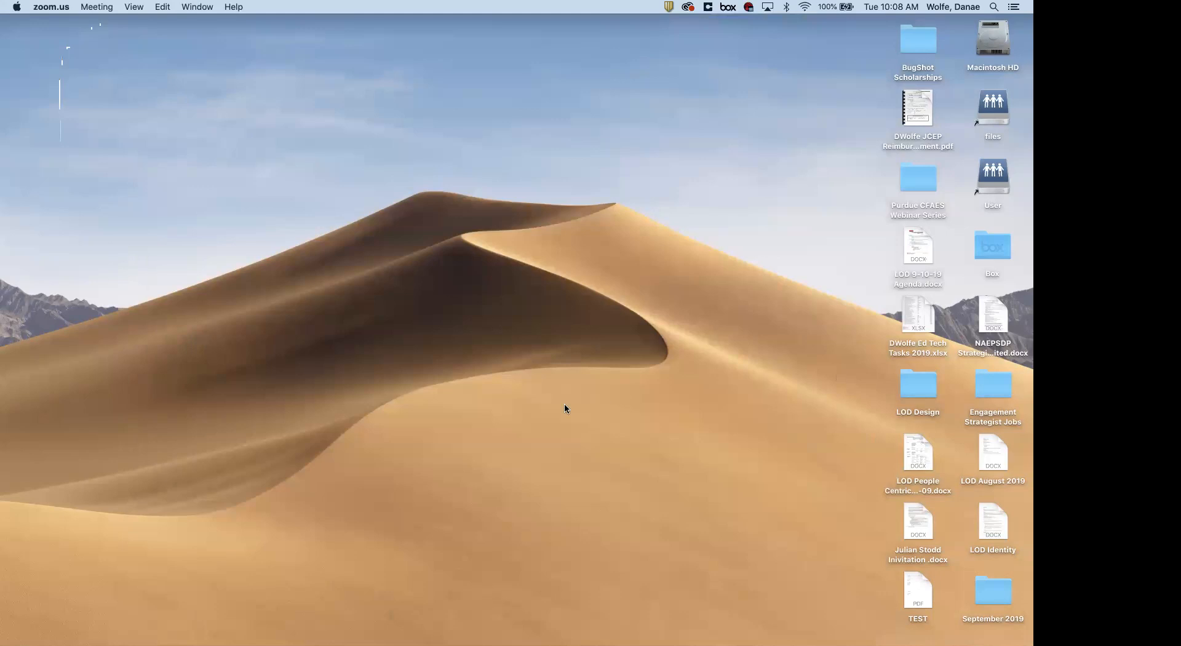
# Search Spotlight for 'adobe' and launch Adobe Acrobat
pyautogui.press('super+space')
pyautogui.write('adobe')
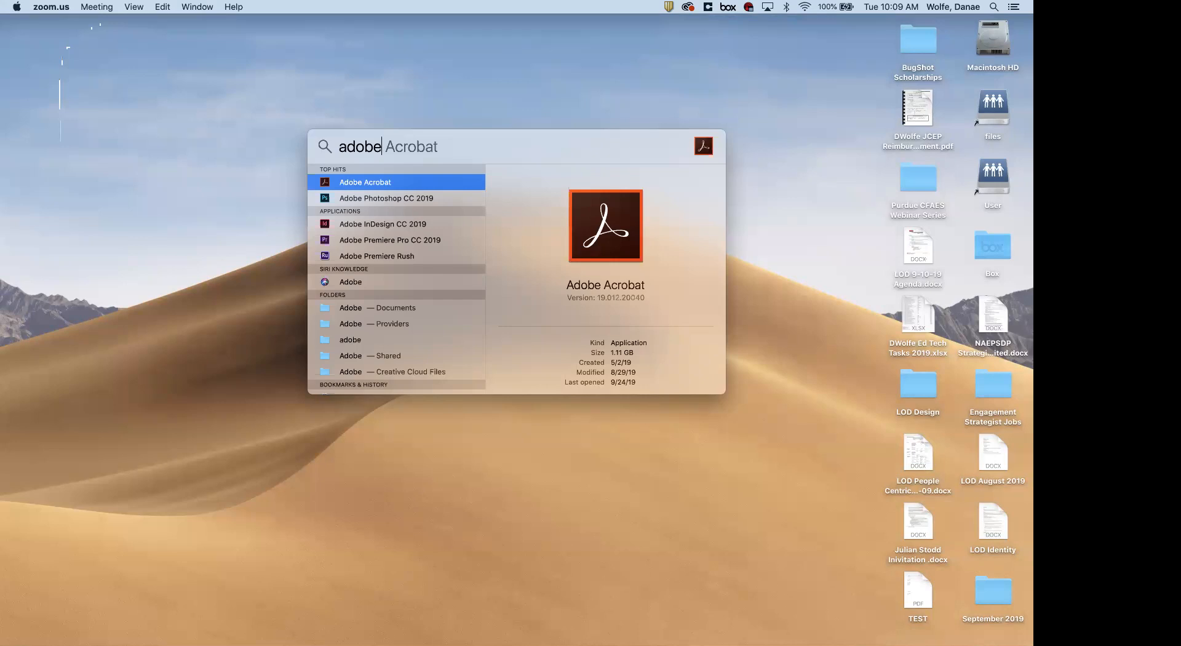
pyautogui.press('Return')
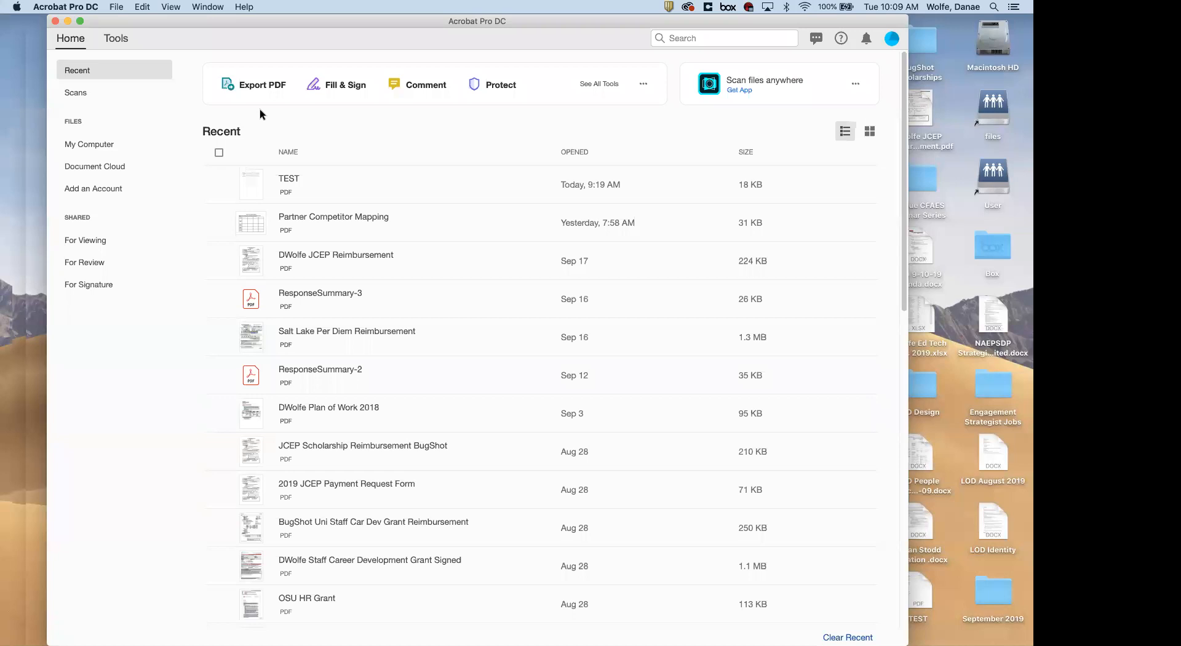
# Open TEST.pdf from the Desktop via My Computer and scroll through the form
pyautogui.click(101, 141)
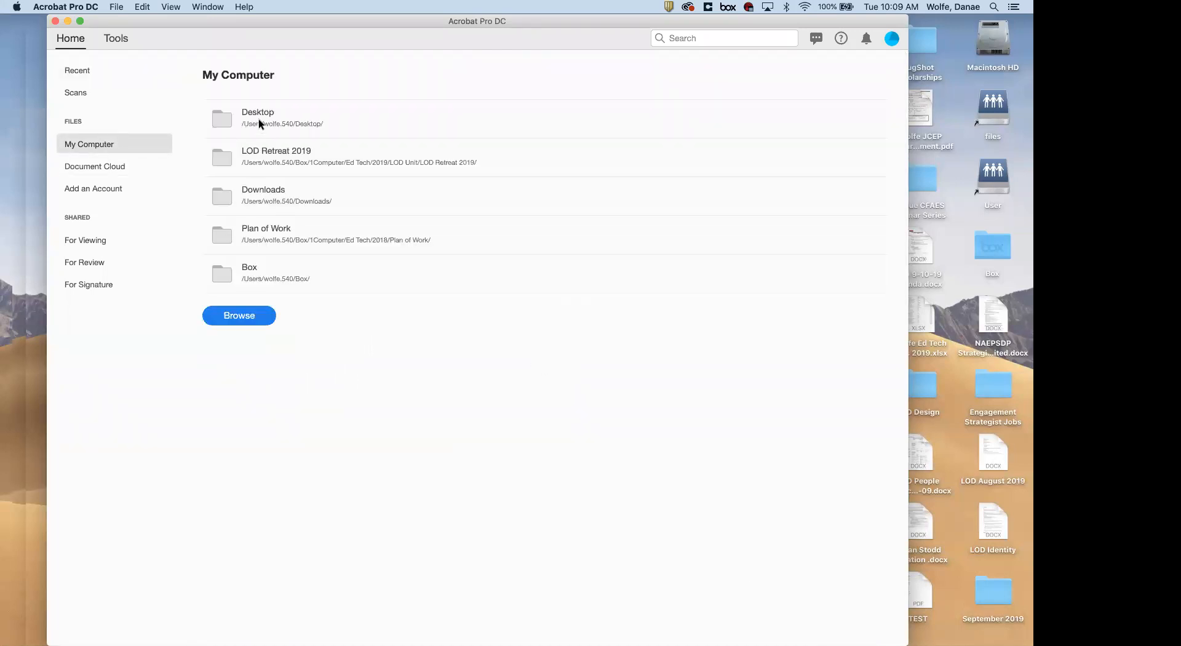
pyautogui.click(250, 114)
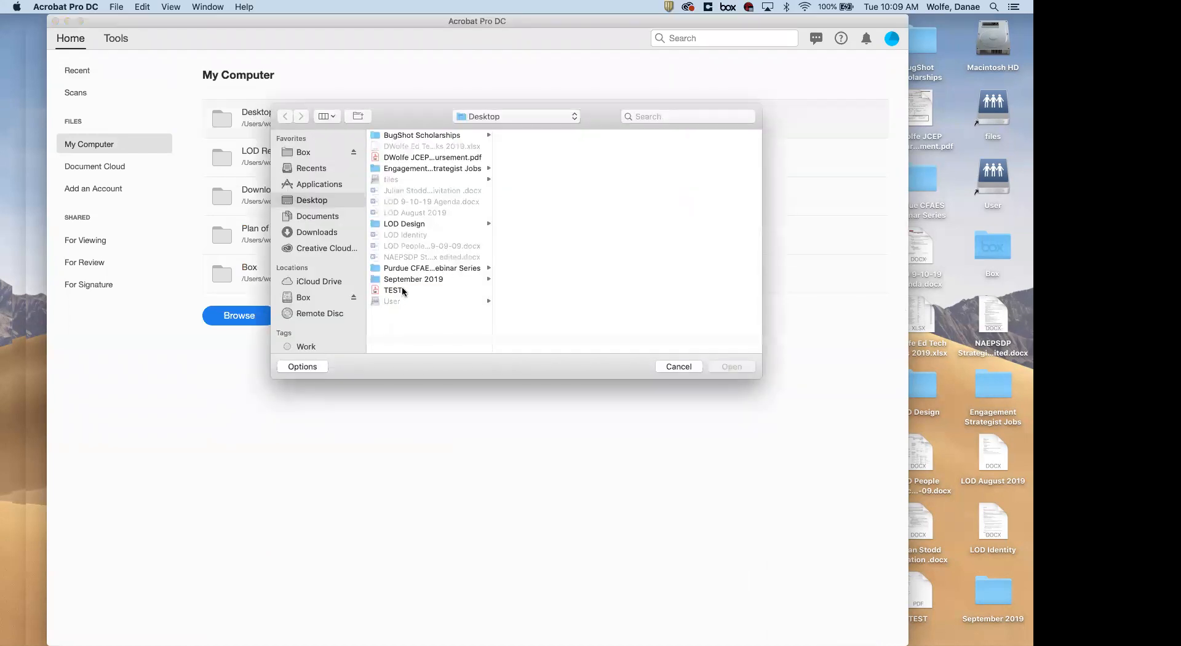
pyautogui.click(391, 291)
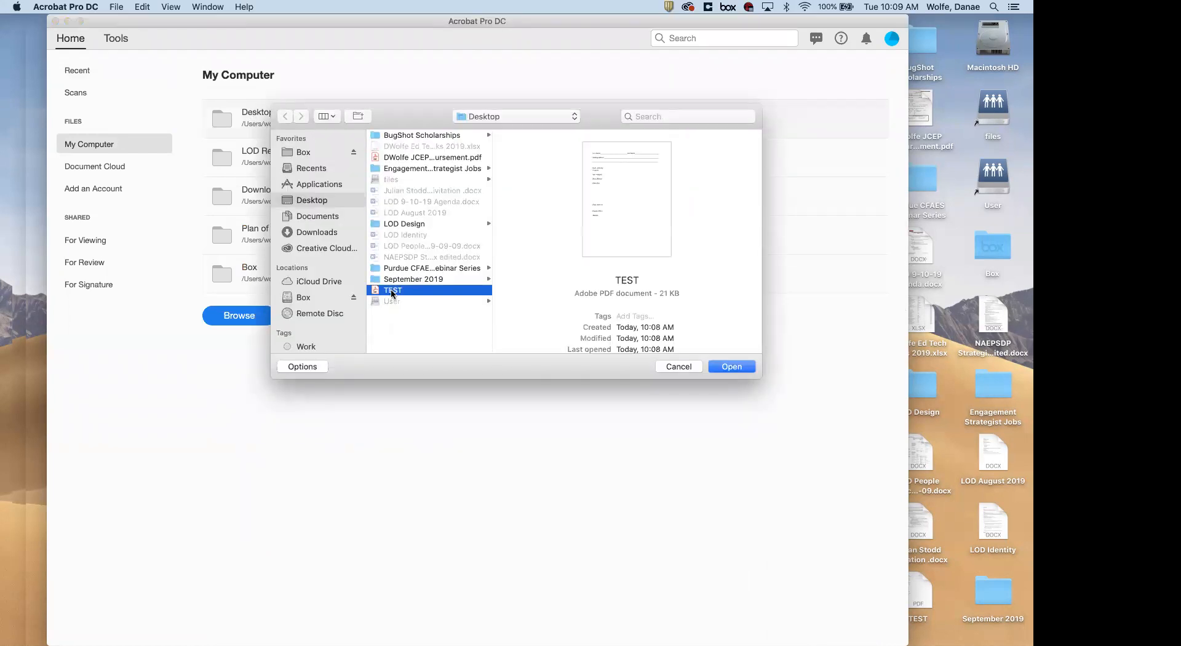
pyautogui.press('Return')
pyautogui.scroll(-5, 271, 415)
pyautogui.scroll(5, 271, 414)
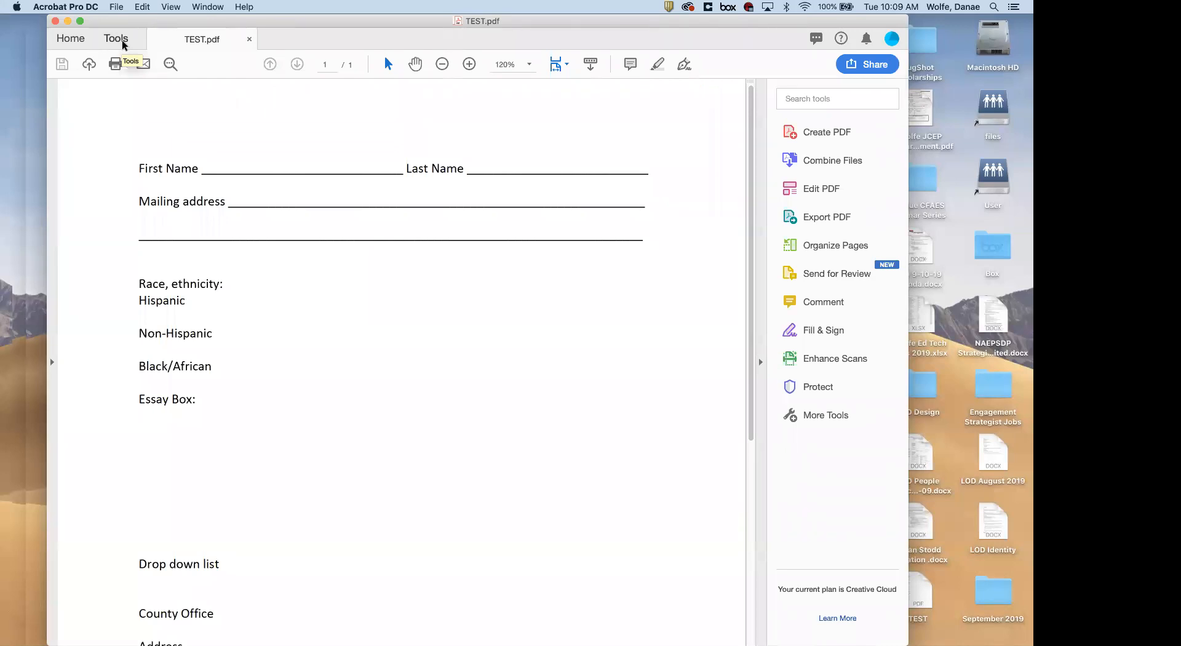
# Start a new form from TEST.pdf via File > Create > Create Form
pyautogui.click(117, 8)
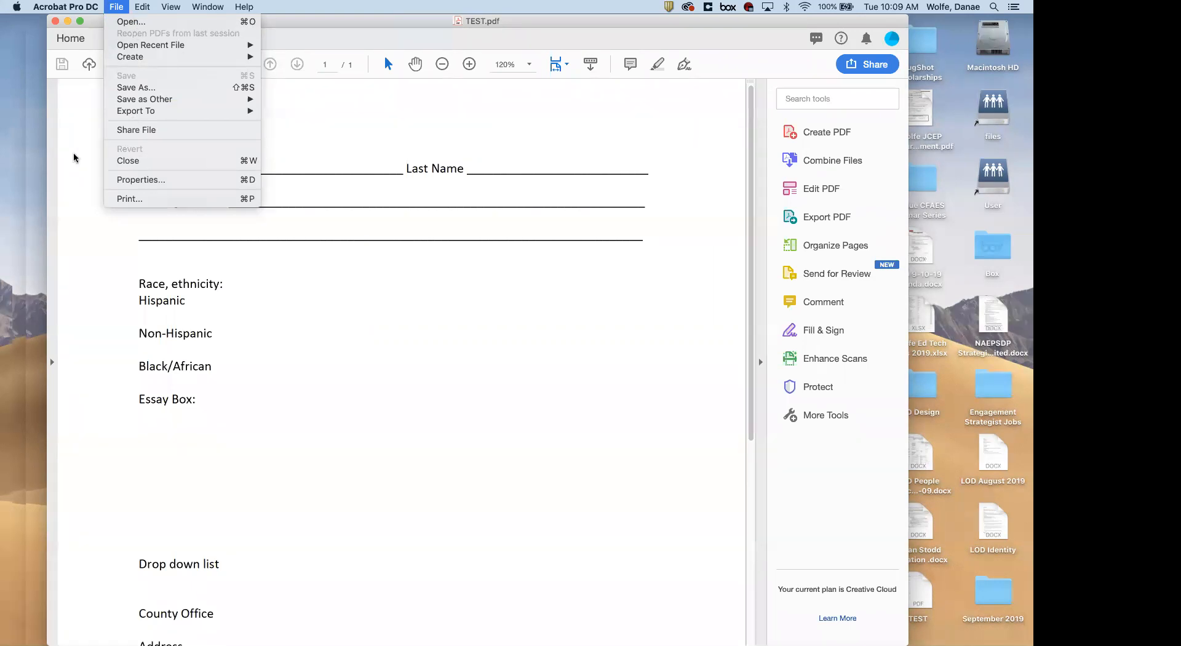
pyautogui.moveTo(144, 105)
pyautogui.moveTo(130, 58)
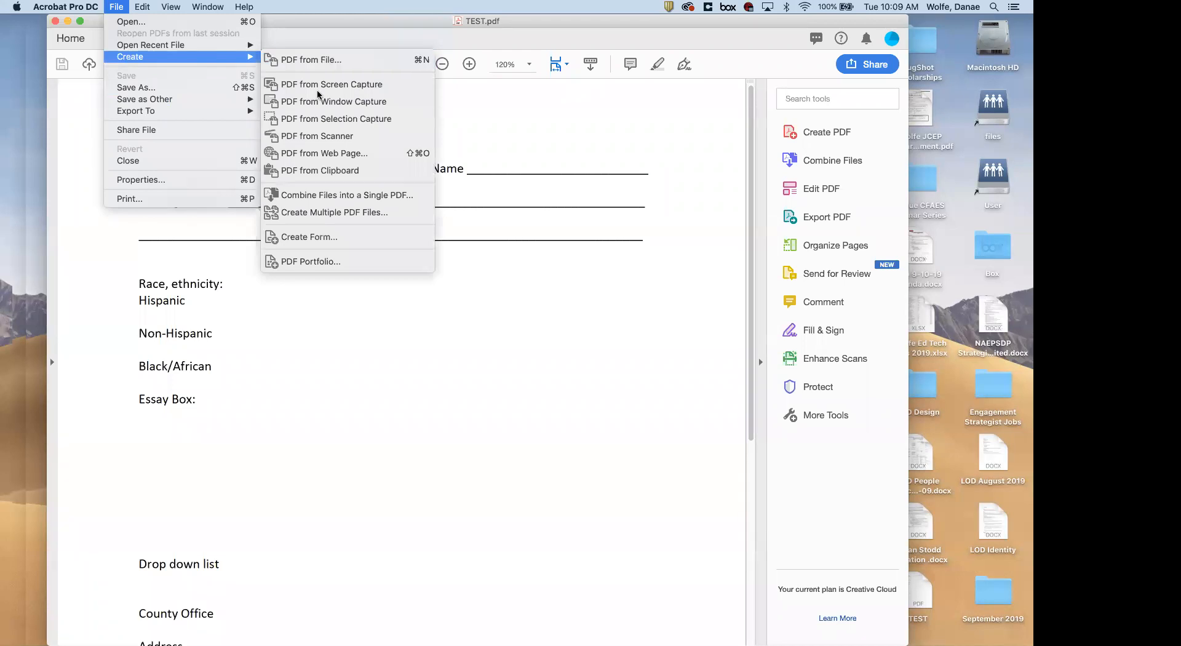
pyautogui.click(330, 238)
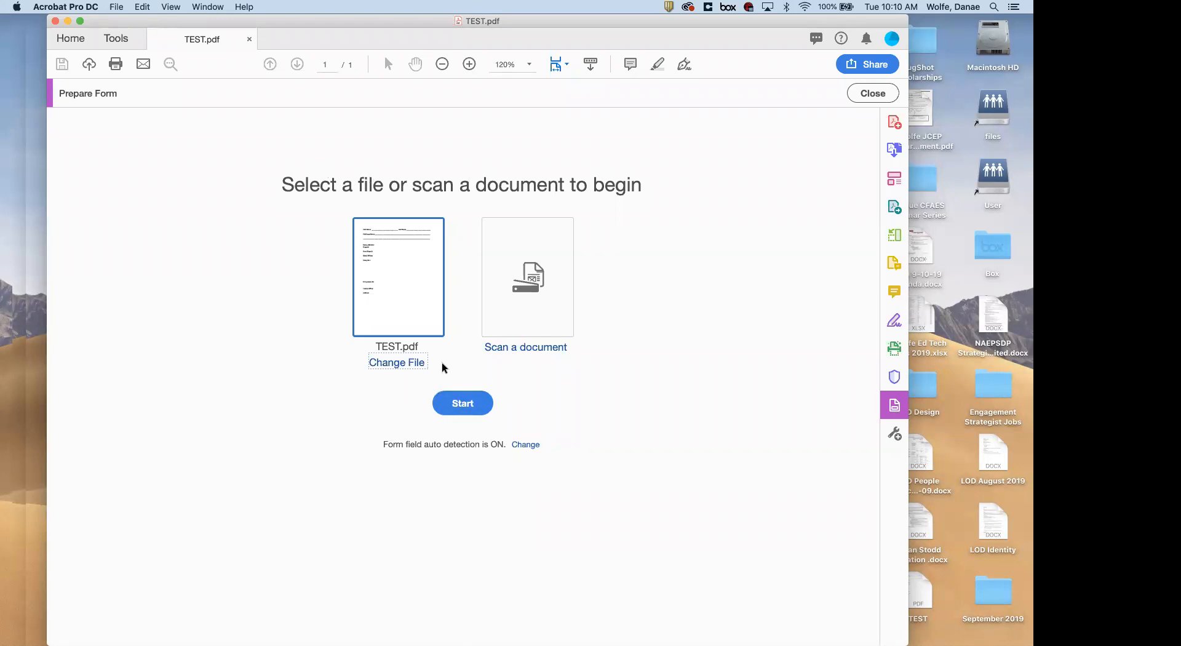
# Auto-detect fields in TEST.pdf and inspect First Name, Last Name and both Mailing address fields
pyautogui.click(456, 405)
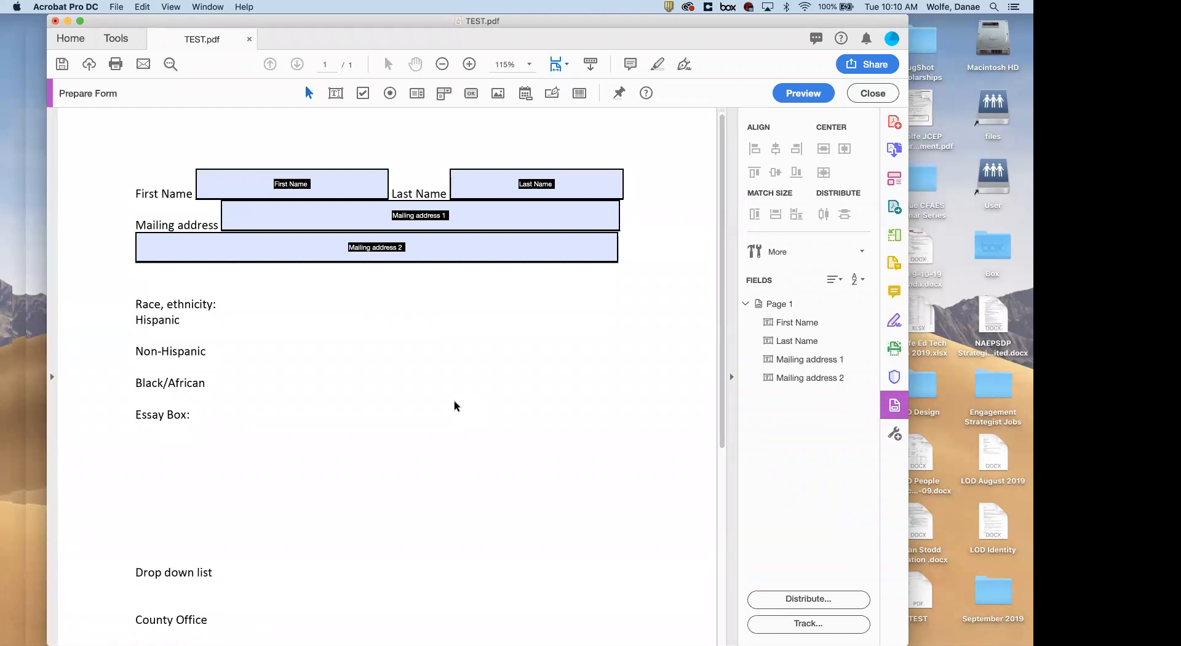
pyautogui.click(479, 183)
pyautogui.click(309, 175)
pyautogui.scroll(-5, 369, 330)
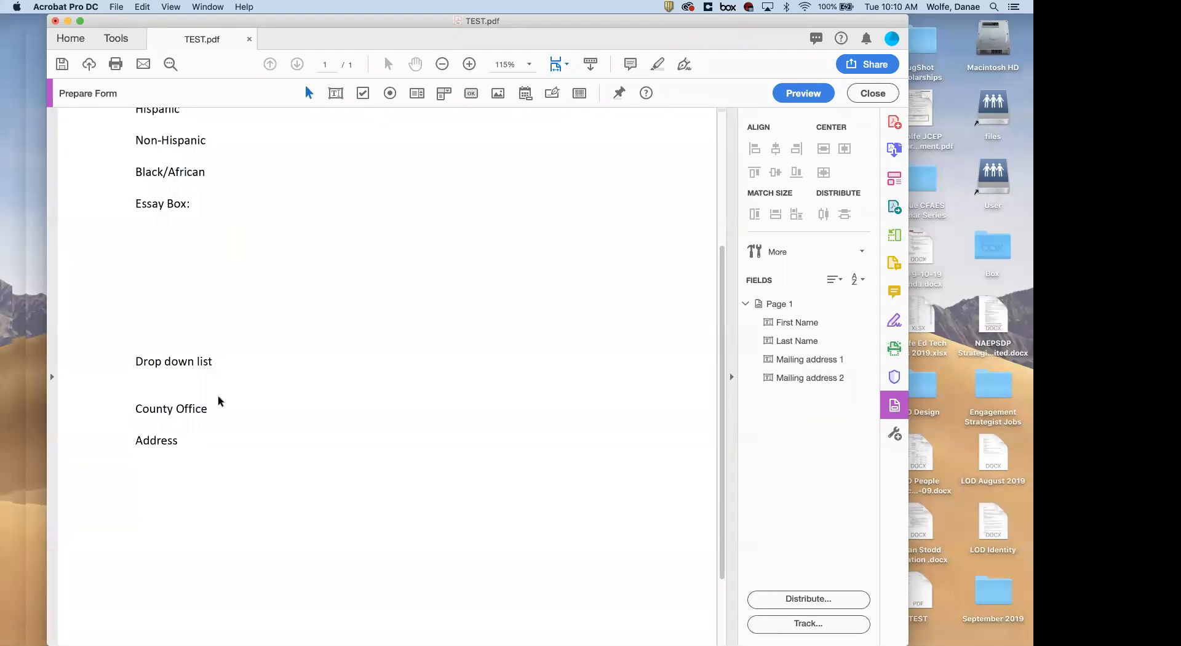
pyautogui.scroll(3, 219, 401)
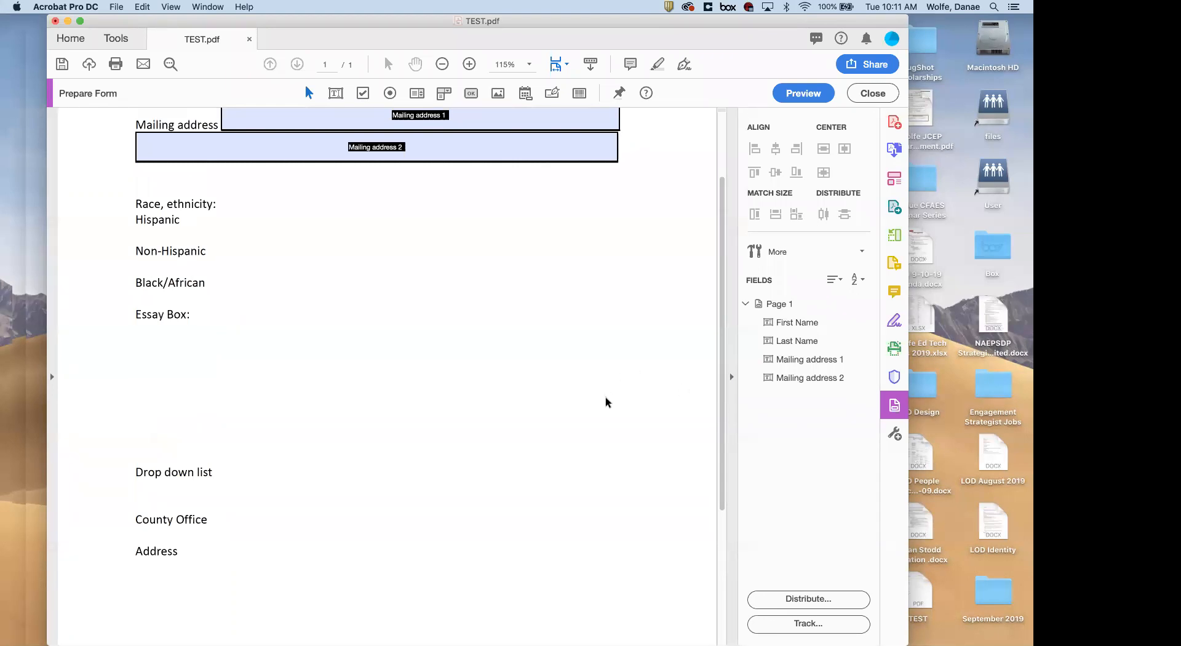
pyautogui.scroll(3, 605, 402)
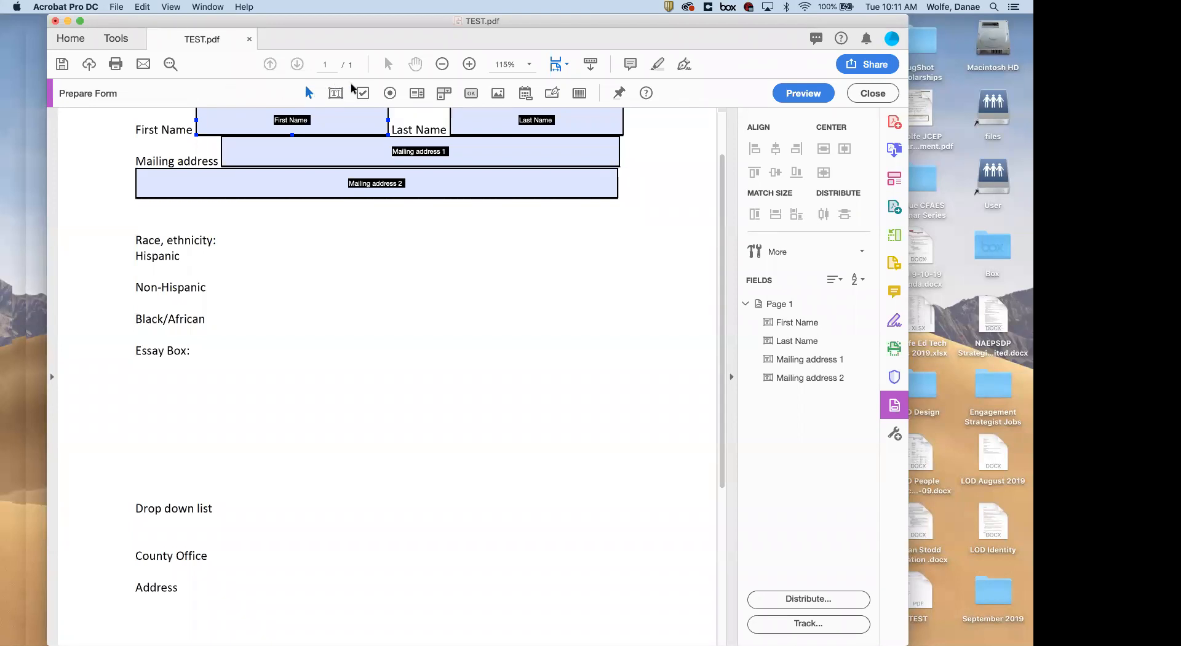
# Place text field Text1 below 'Essay Box:' and stretch it over the essay area
pyautogui.click(664, 114)
pyautogui.click(335, 94)
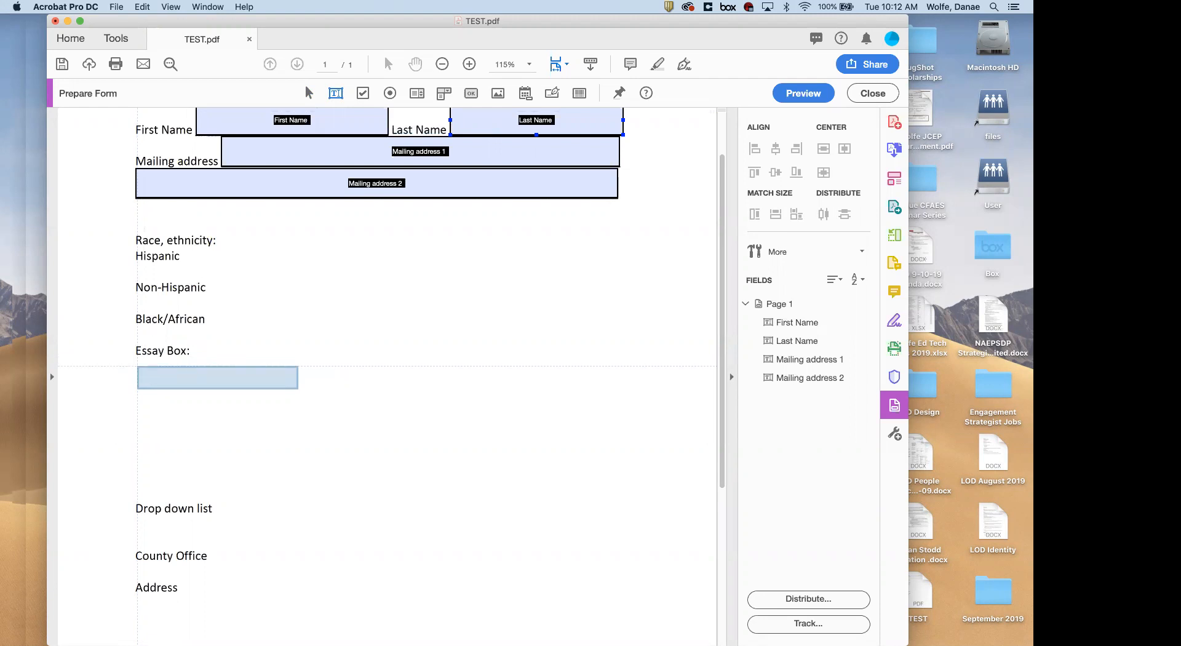
pyautogui.click(137, 367)
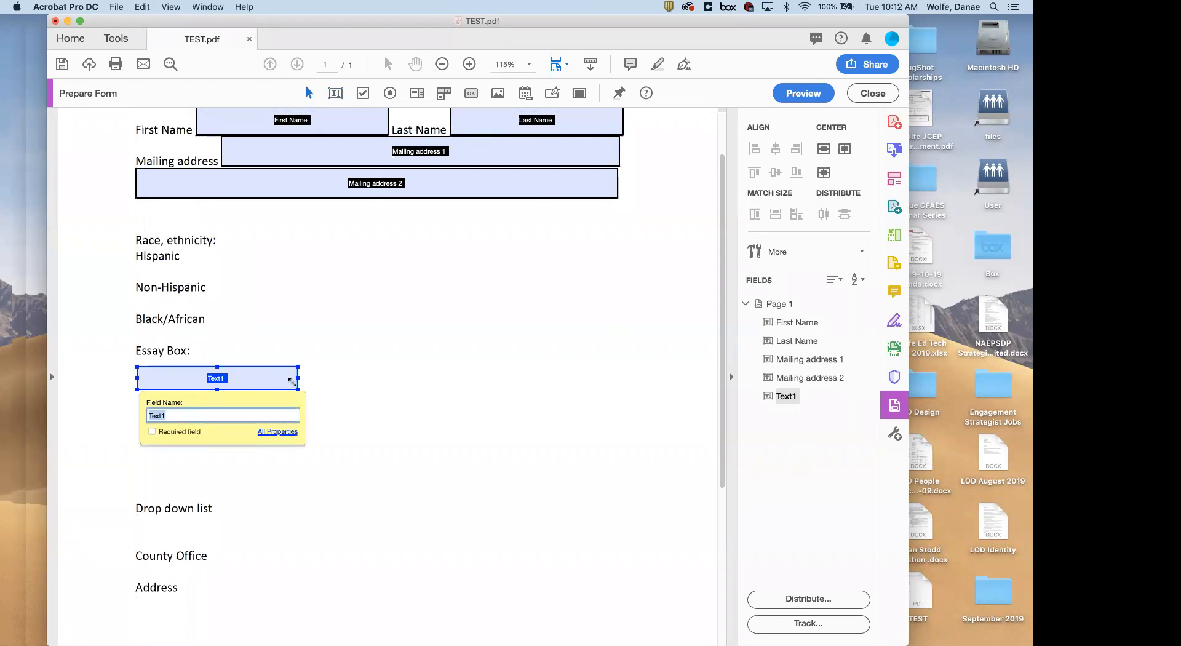
pyautogui.moveTo(298, 388); pyautogui.dragTo(627, 491)
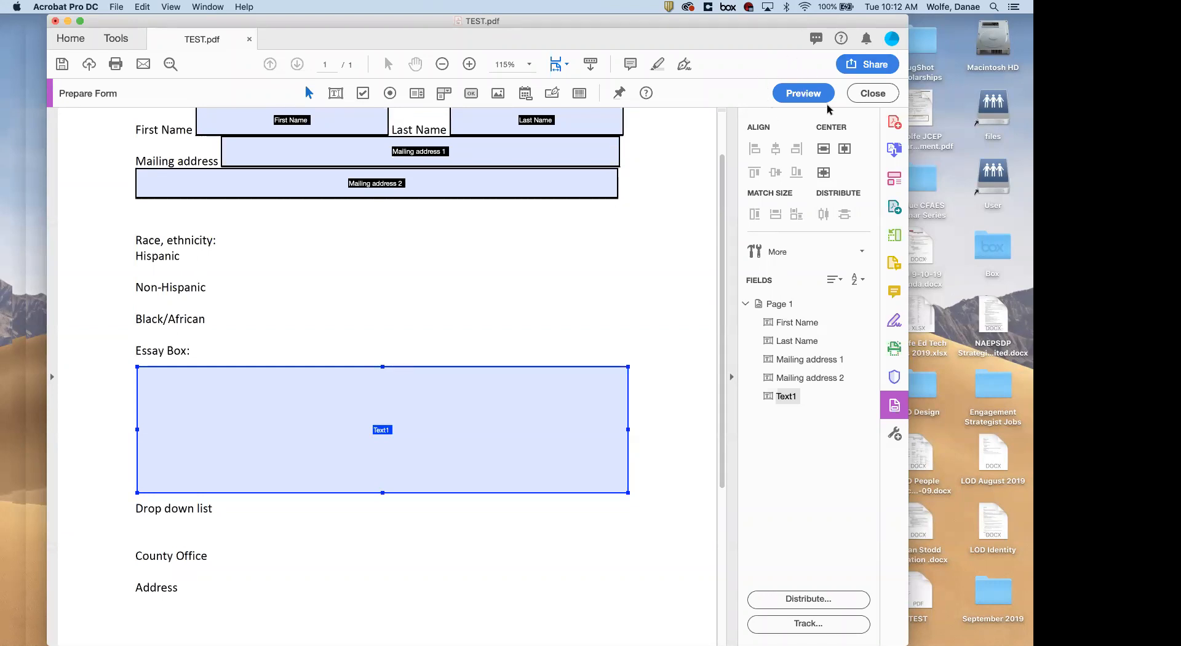
pyautogui.click(807, 95)
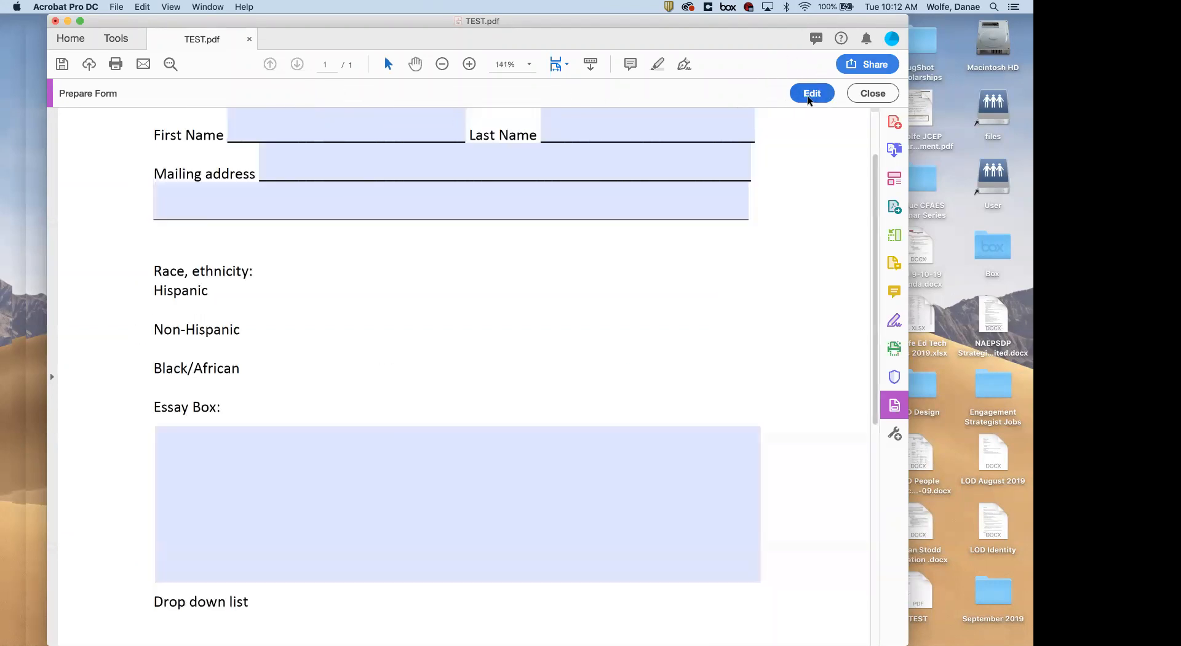
pyautogui.click(397, 475)
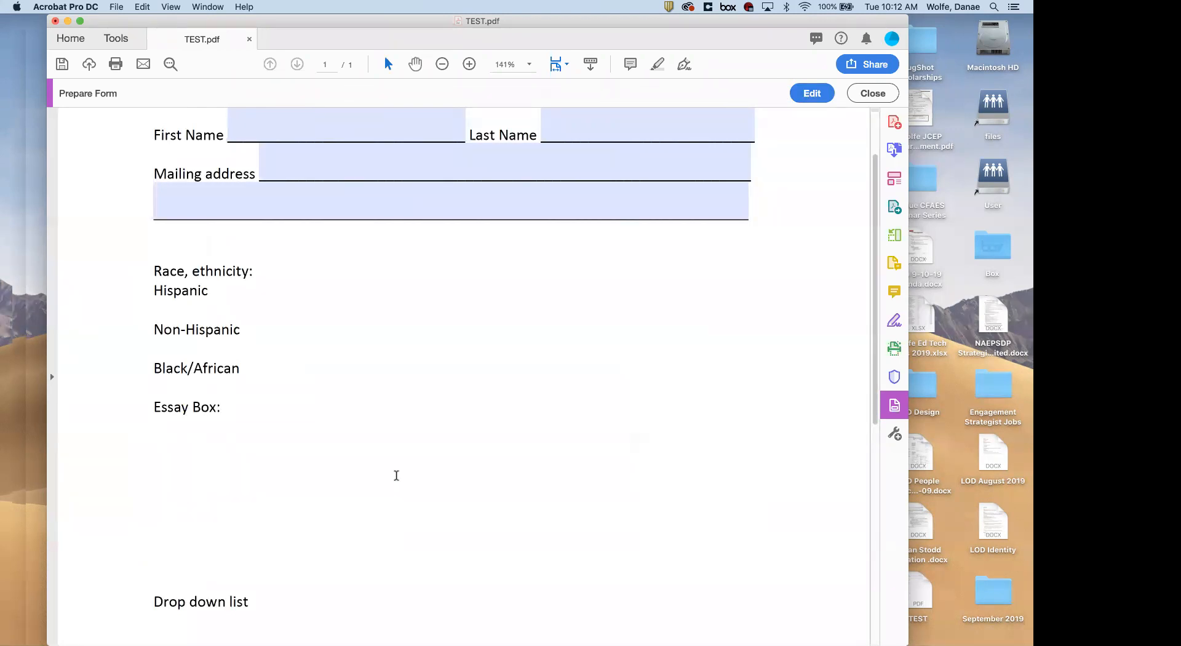
pyautogui.write('lbnskjfbskf;bskfb')
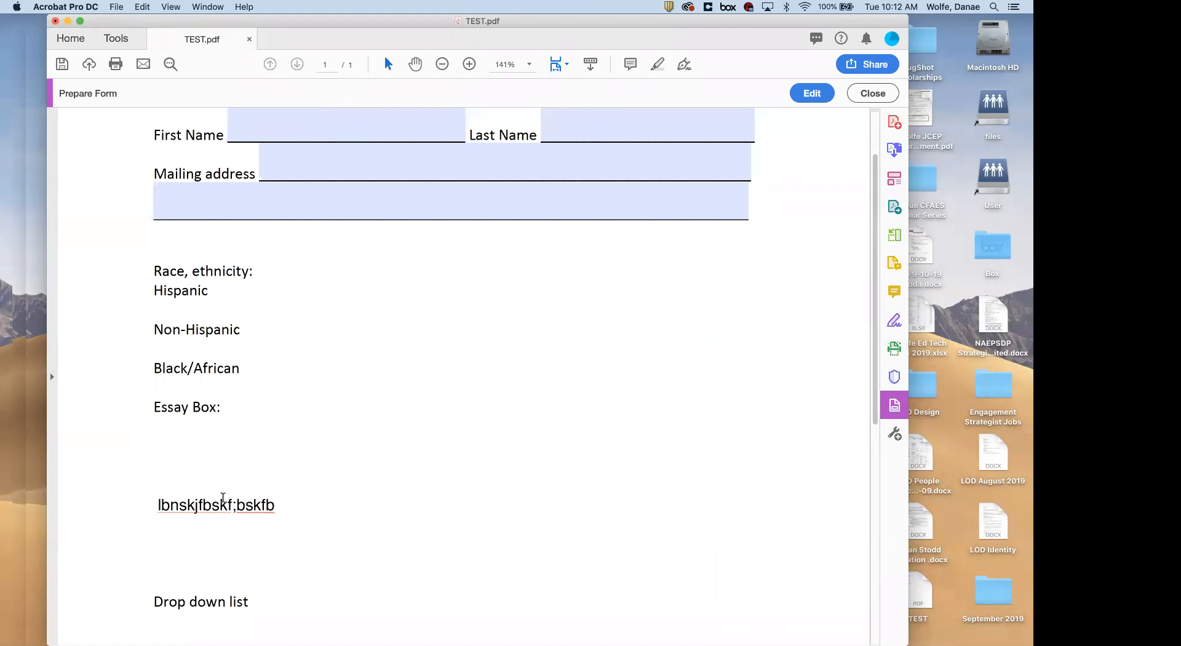
pyautogui.tripleClick(208, 508)
pyautogui.press('BackSpace')
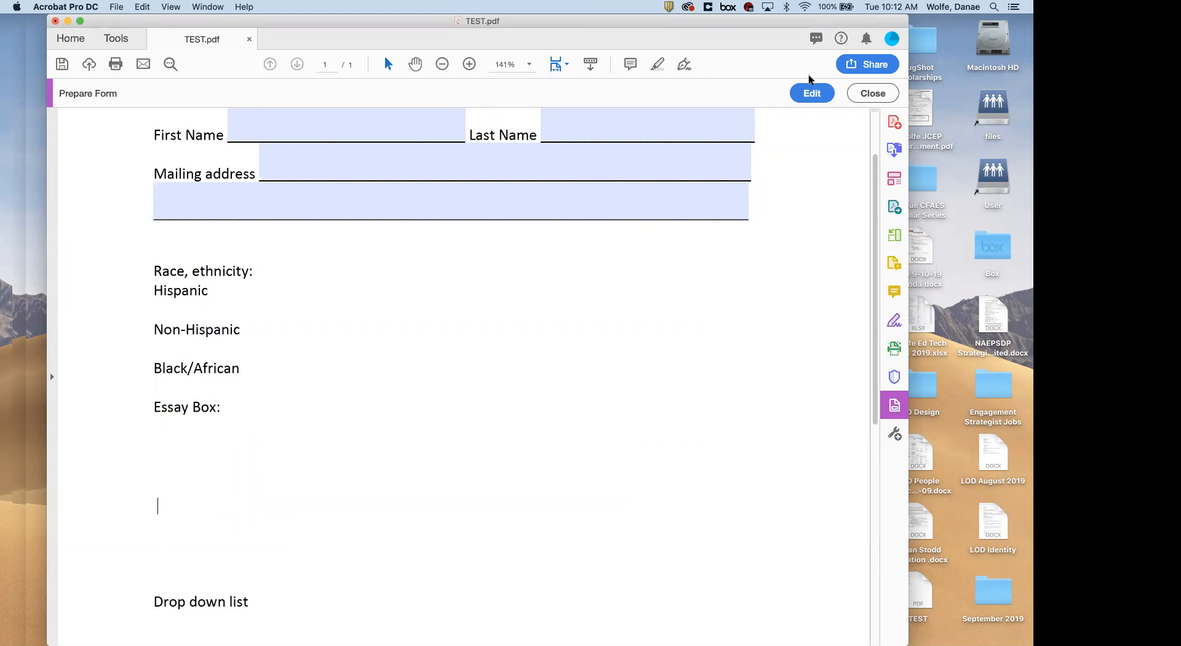
pyautogui.click(803, 95)
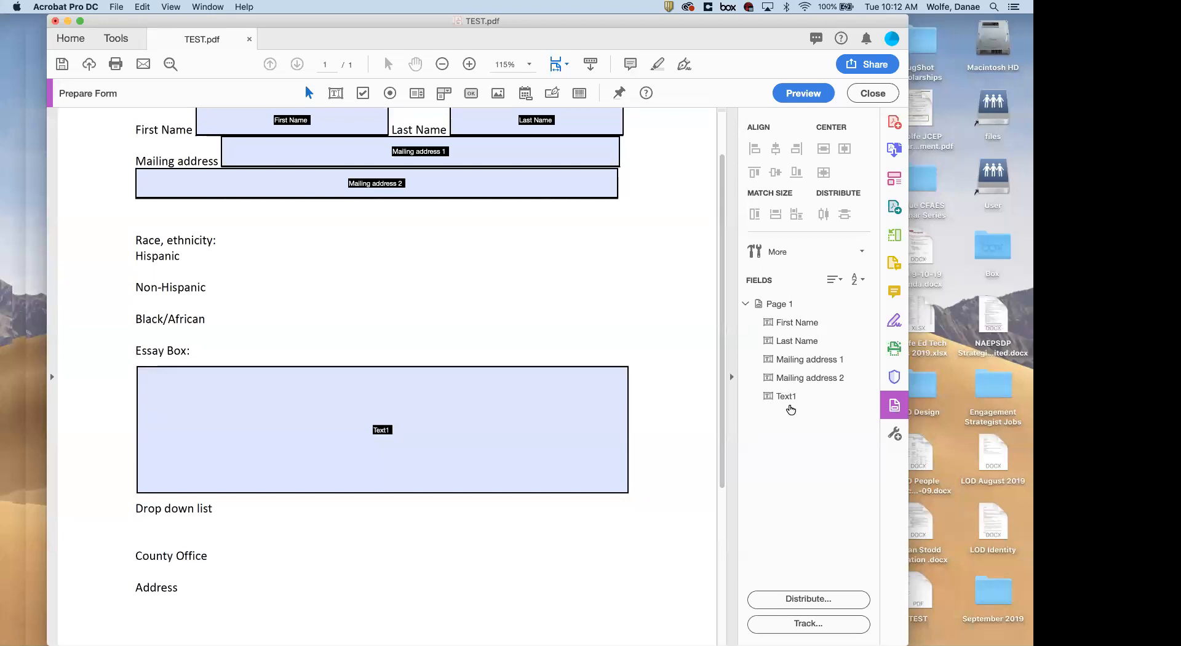
# Open Text1's properties and keep its Form Field setting as Visible
pyautogui.rightClick(780, 398)
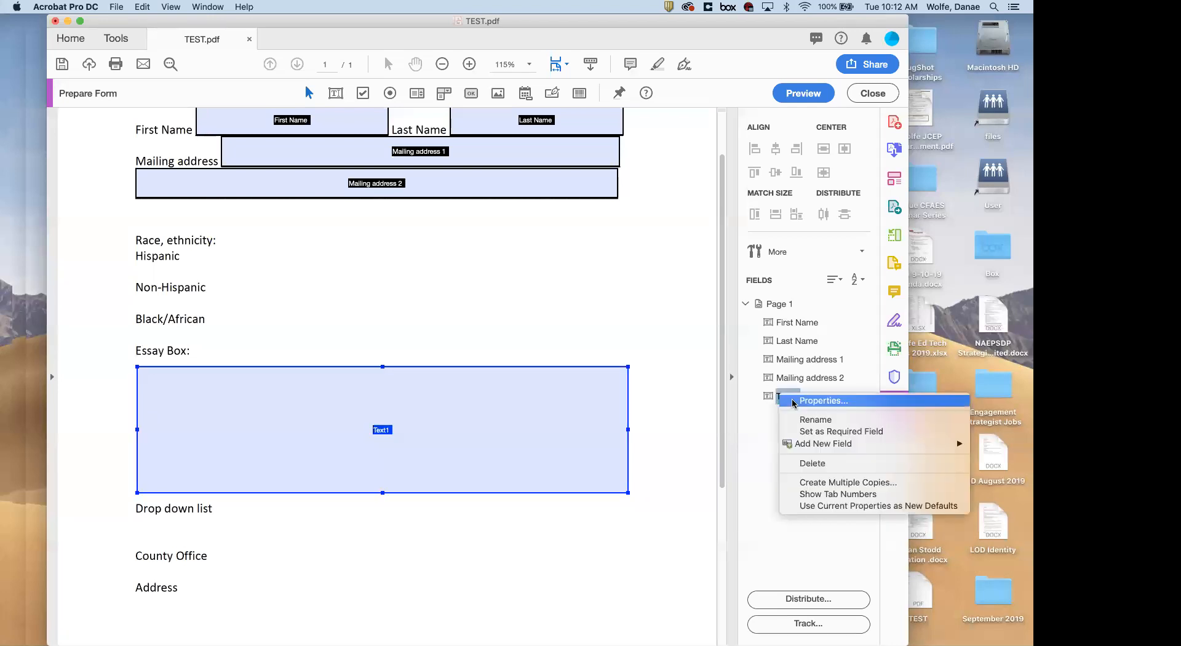
pyautogui.click(822, 401)
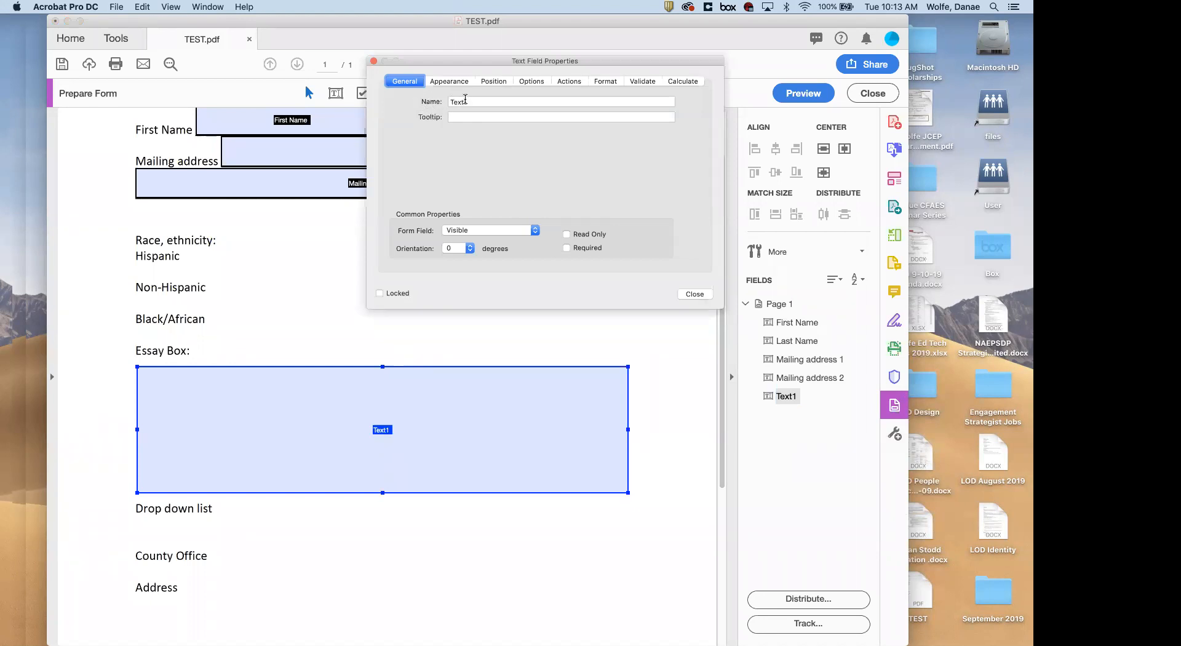
pyautogui.click(472, 231)
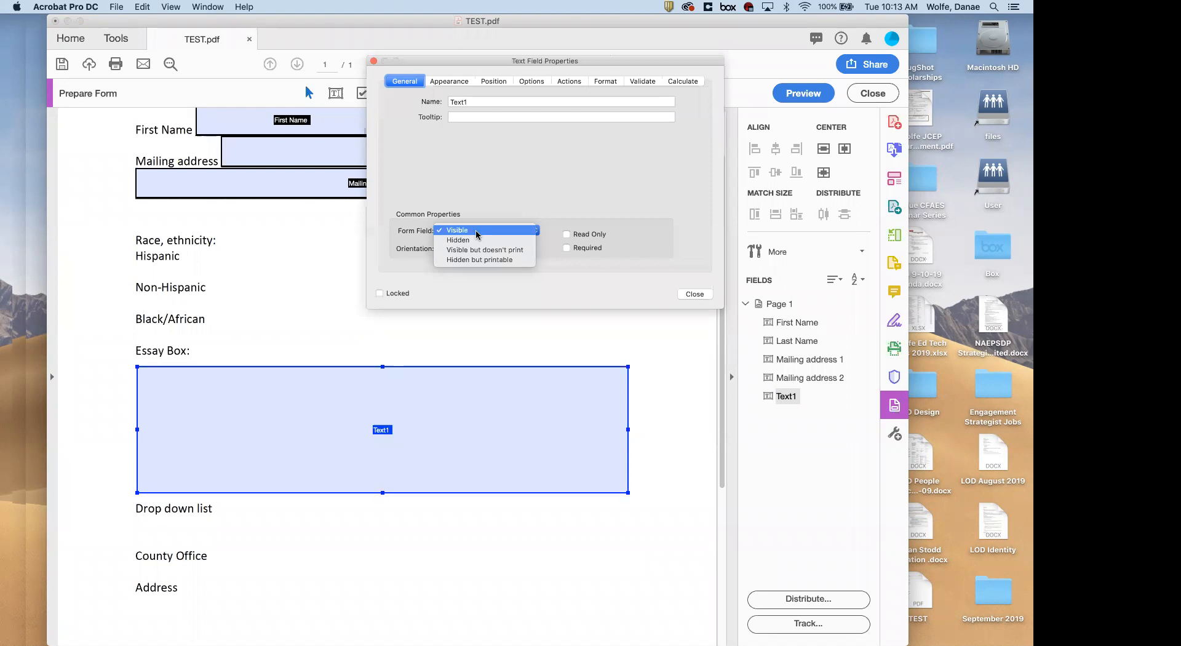
pyautogui.click(477, 232)
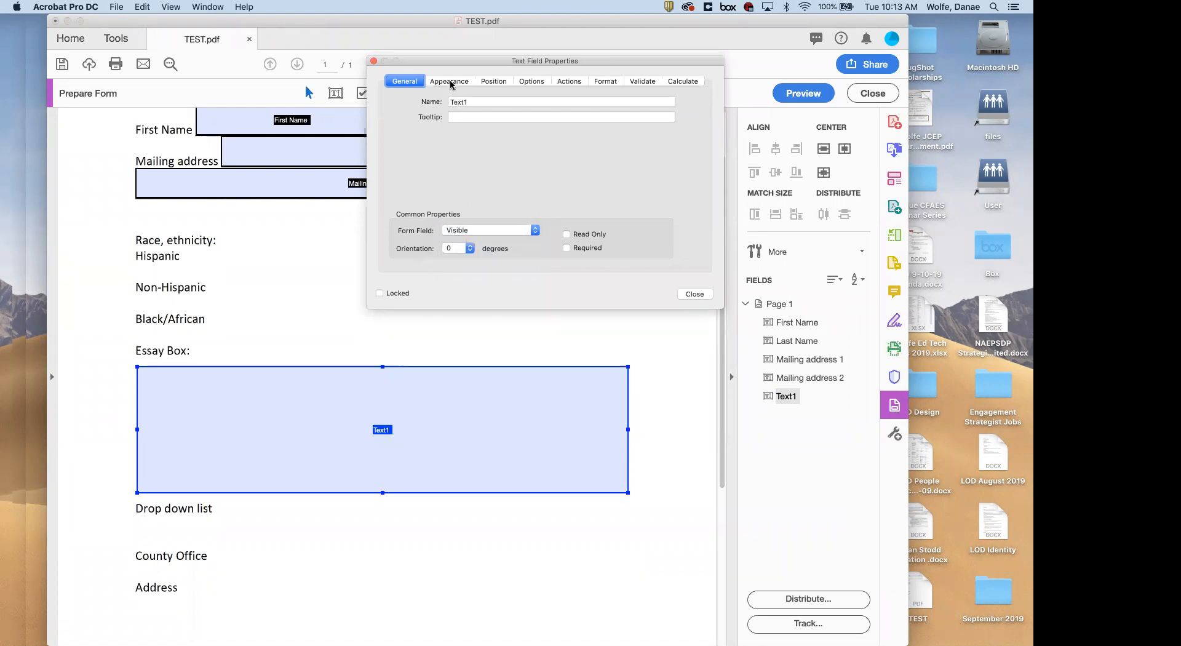
# Show Text1's Appearance settings (12-point Helvetica) and reselect the Essay Box field
pyautogui.click(450, 82)
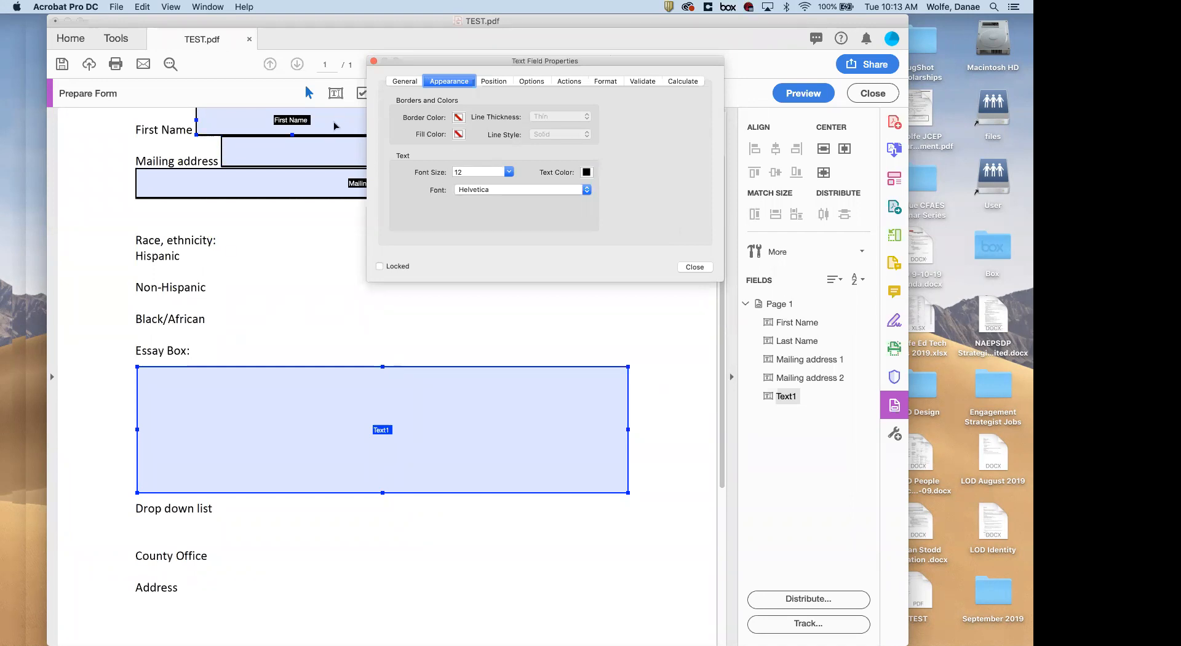
pyautogui.click(311, 126)
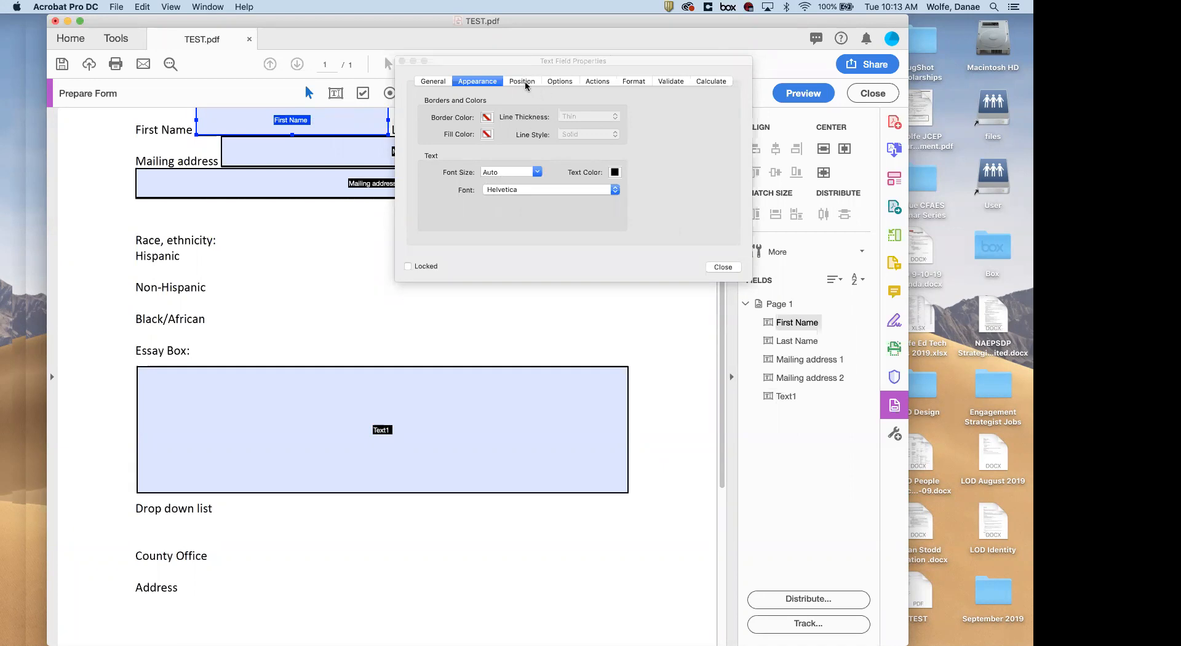
pyautogui.click(306, 413)
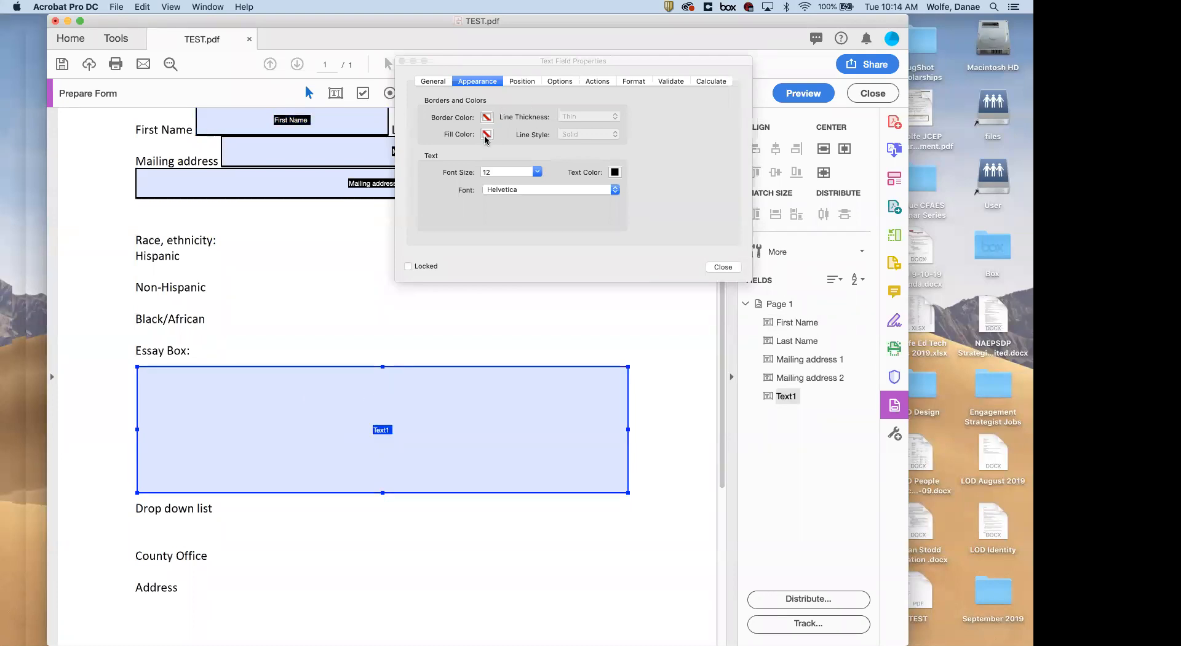
# Make Text1 multi-line, turn off Scroll long text, and keep Left alignment
pyautogui.click(514, 84)
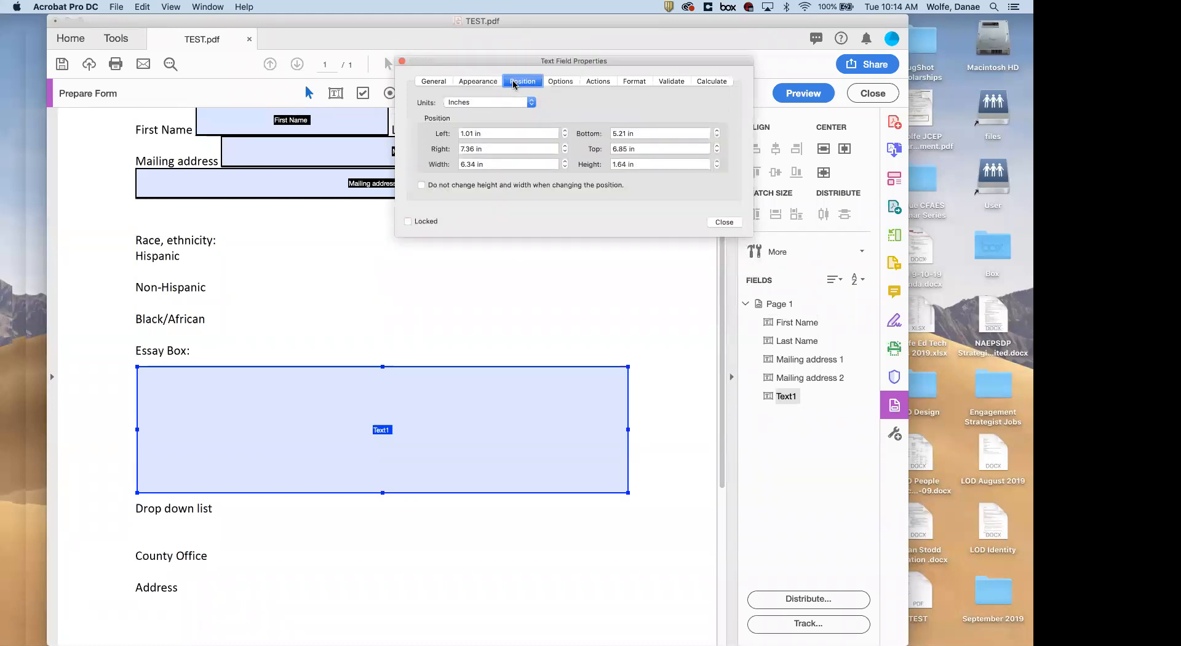
pyautogui.click(567, 81)
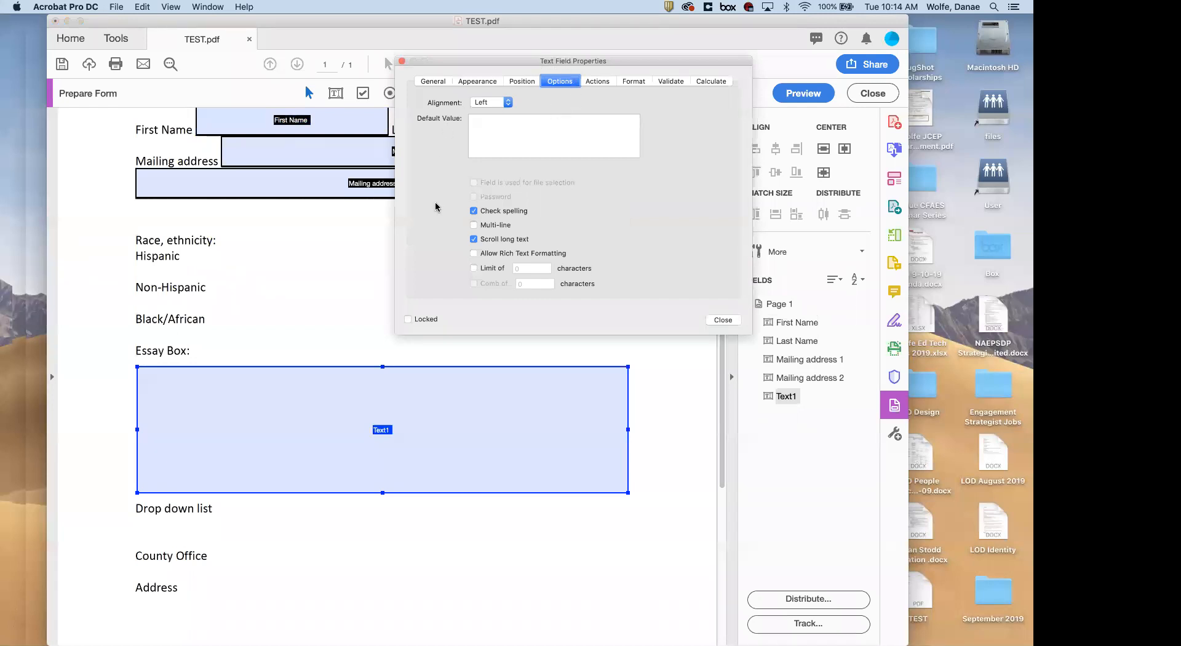
pyautogui.click(486, 227)
pyautogui.click(474, 239)
pyautogui.click(498, 104)
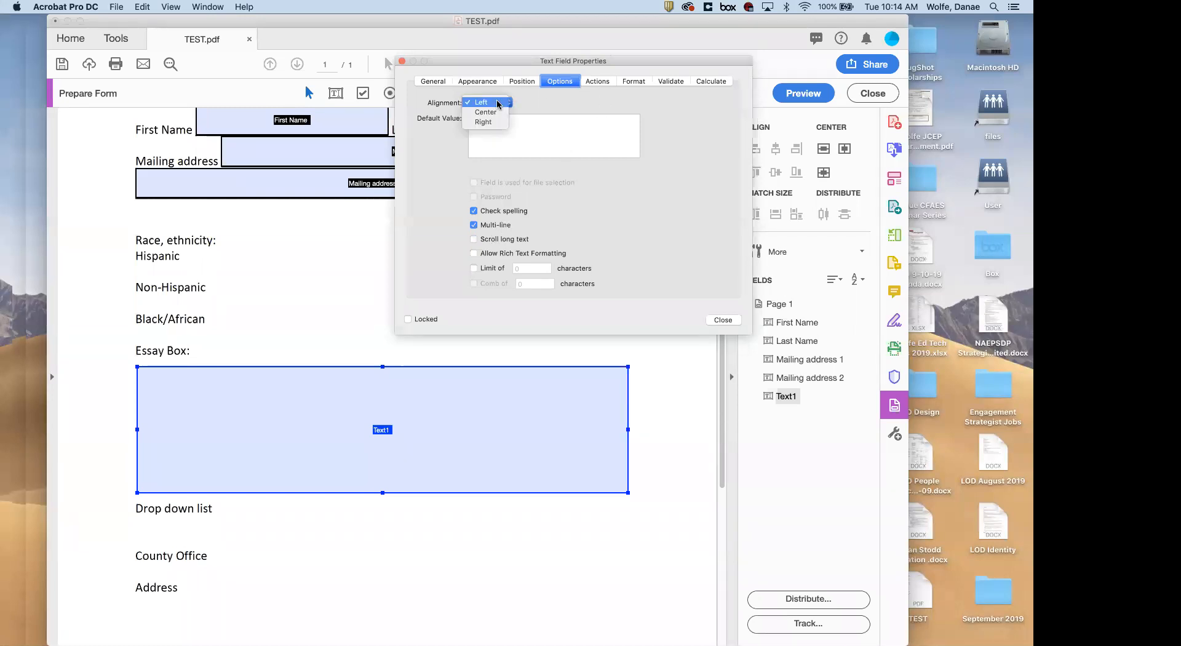
pyautogui.click(493, 104)
# Review the Actions, Format, Validate and Calculate settings, then close Text1's properties
pyautogui.click(601, 80)
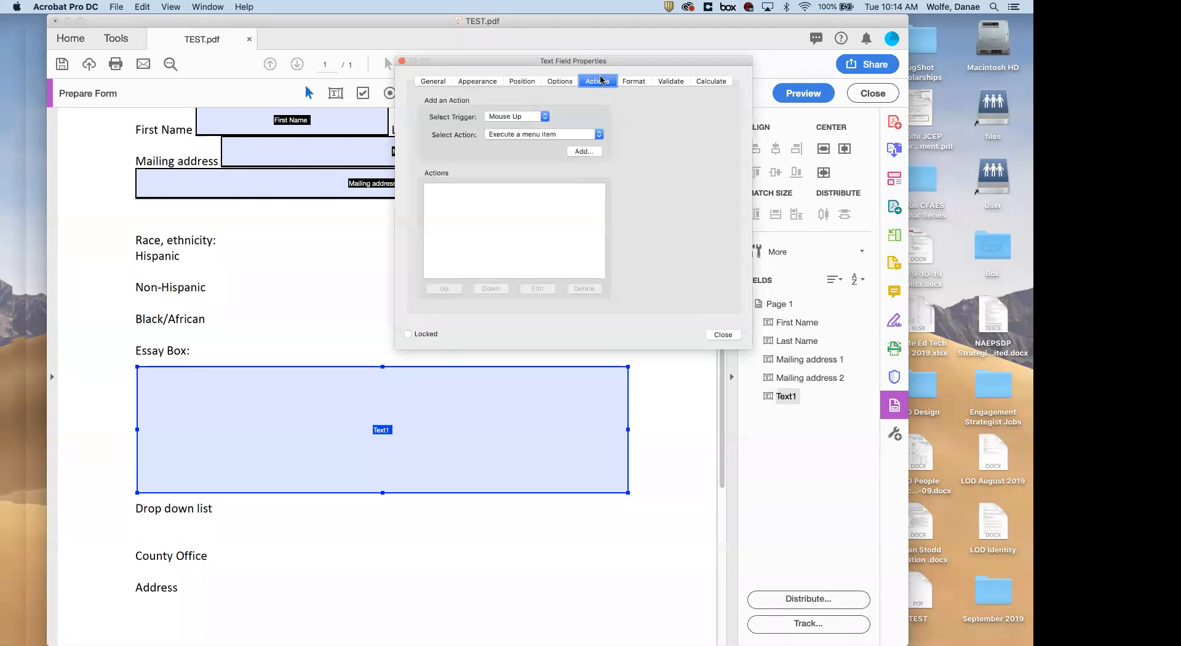
pyautogui.click(638, 81)
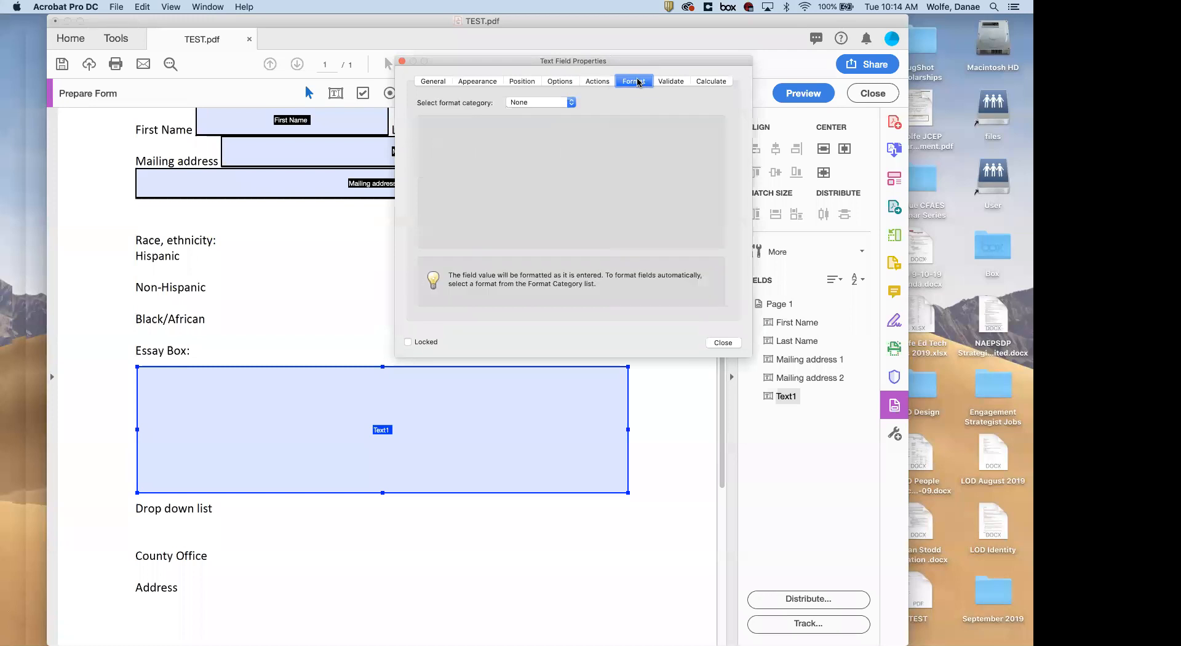
pyautogui.click(669, 84)
pyautogui.click(705, 83)
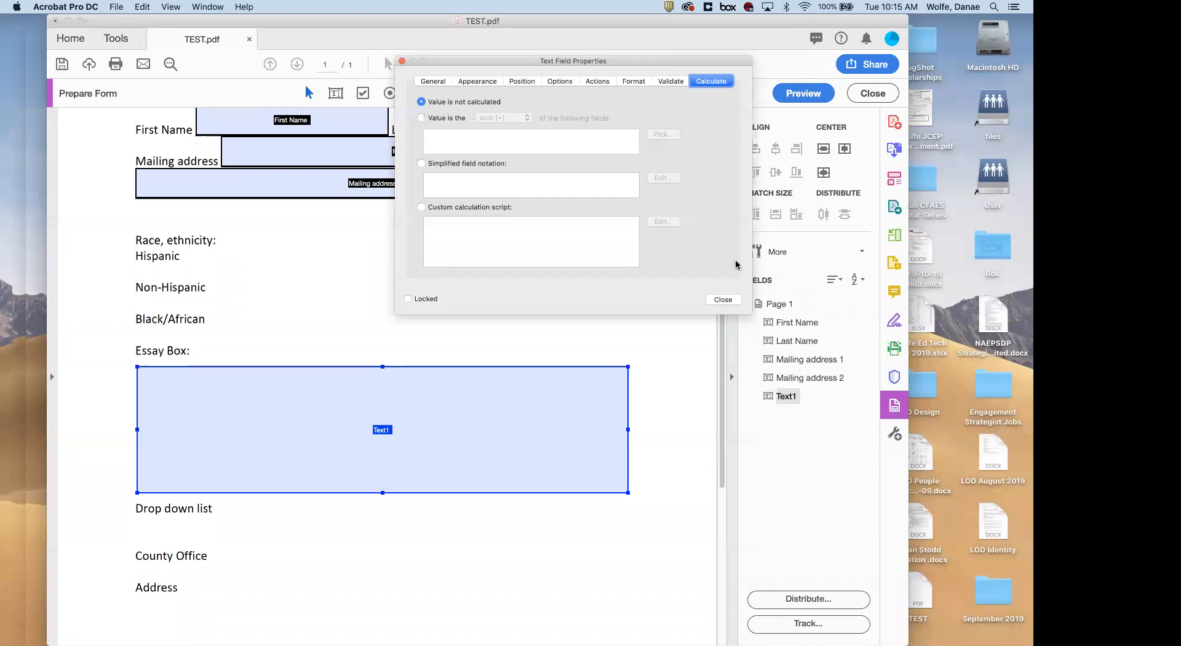
pyautogui.click(724, 300)
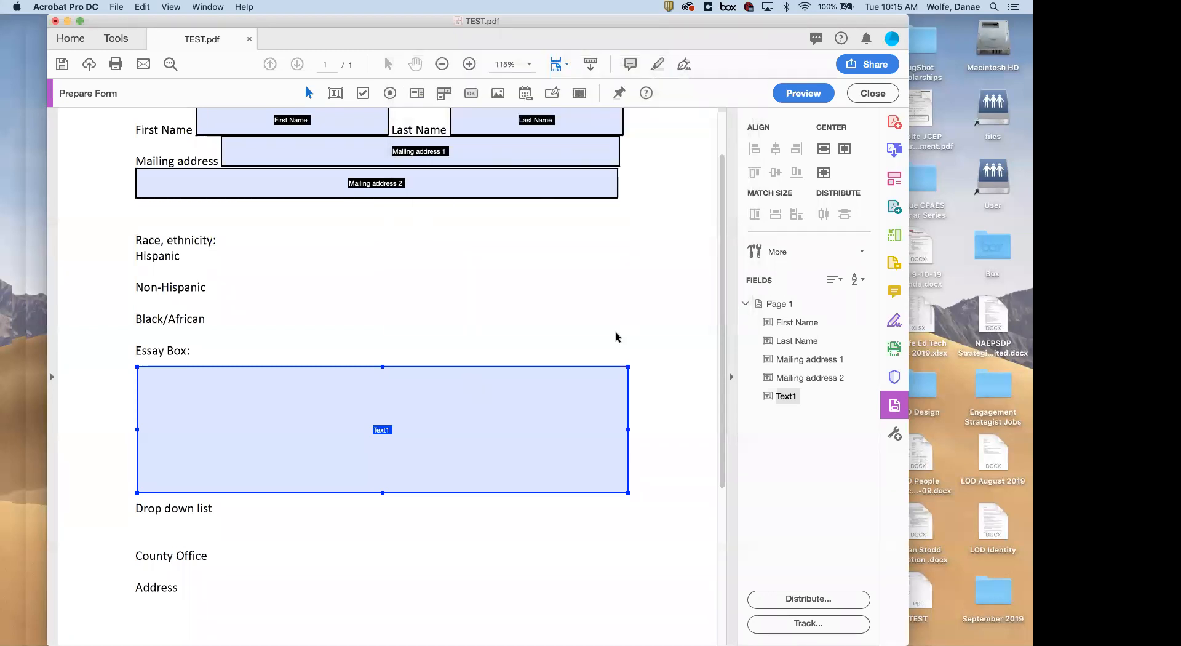
# Preview the form, type sample text into the Essay Box until it wraps, and select it all
pyautogui.click(801, 93)
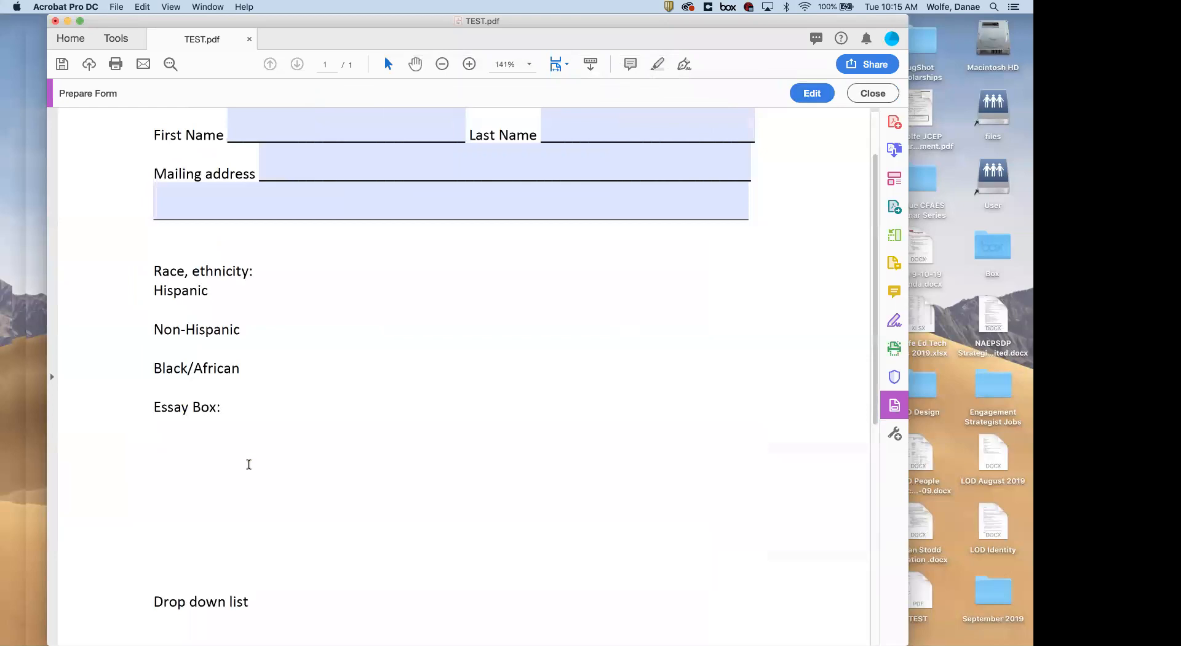
pyautogui.write('aihfoifoasbfafbafub')
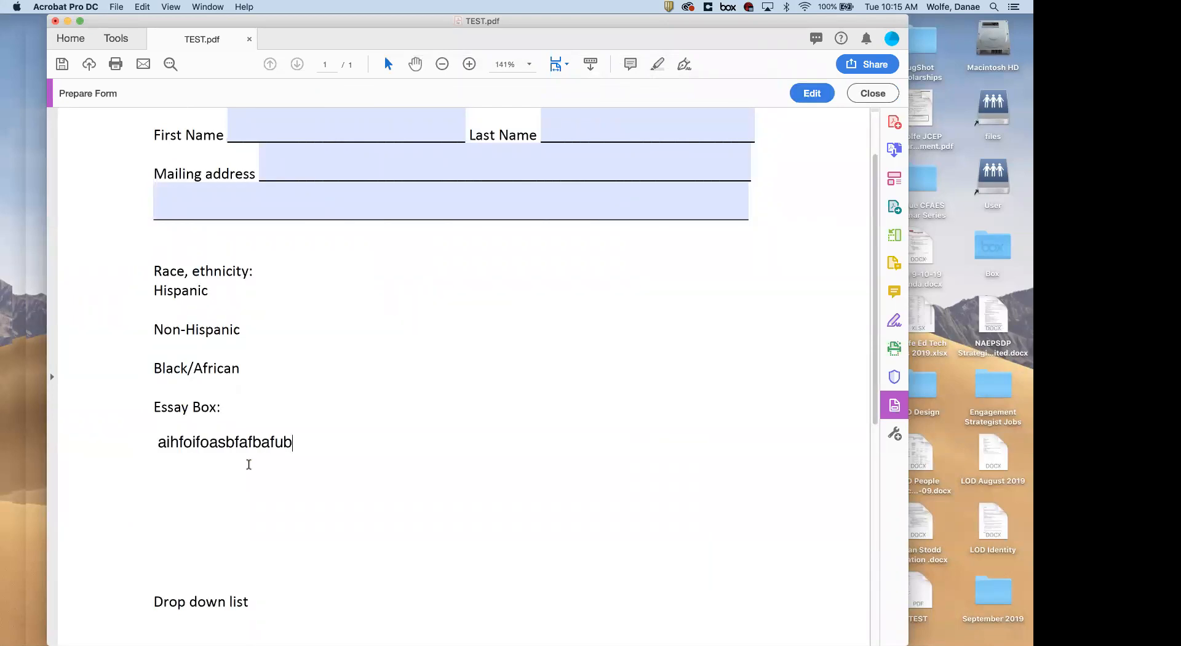
pyautogui.write("lnafl'isfbsk;bf")
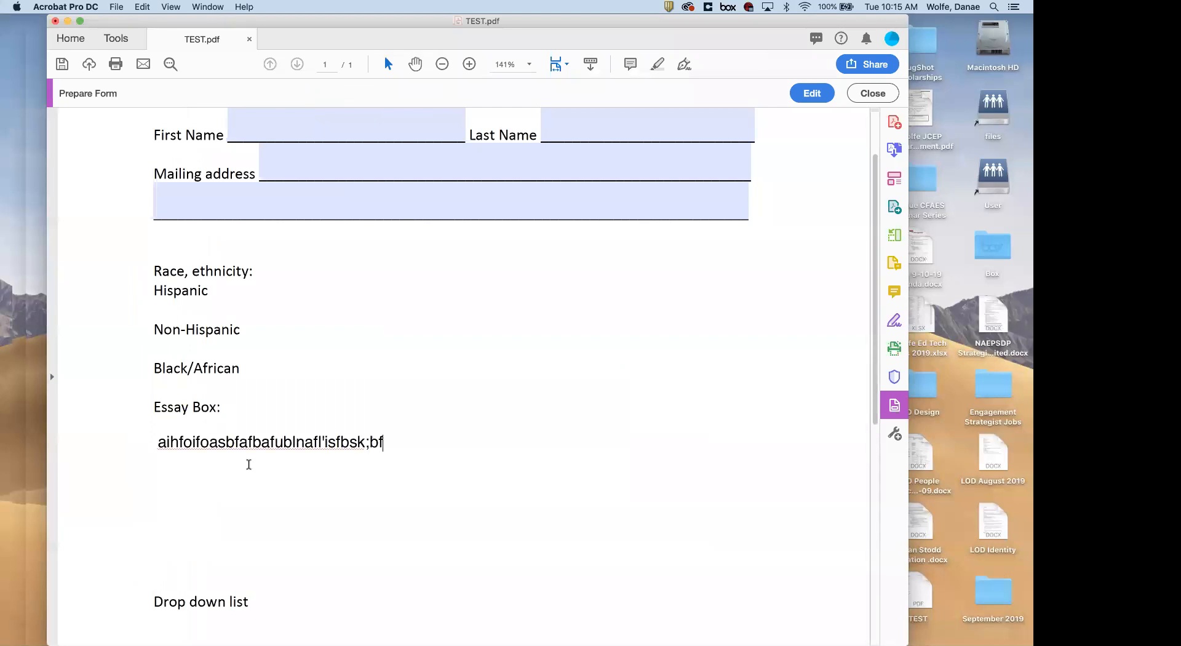
pyautogui.write(";kabf'ushf'ksbf'uasbfk'us;gfkufbkusbfkusbf'k")
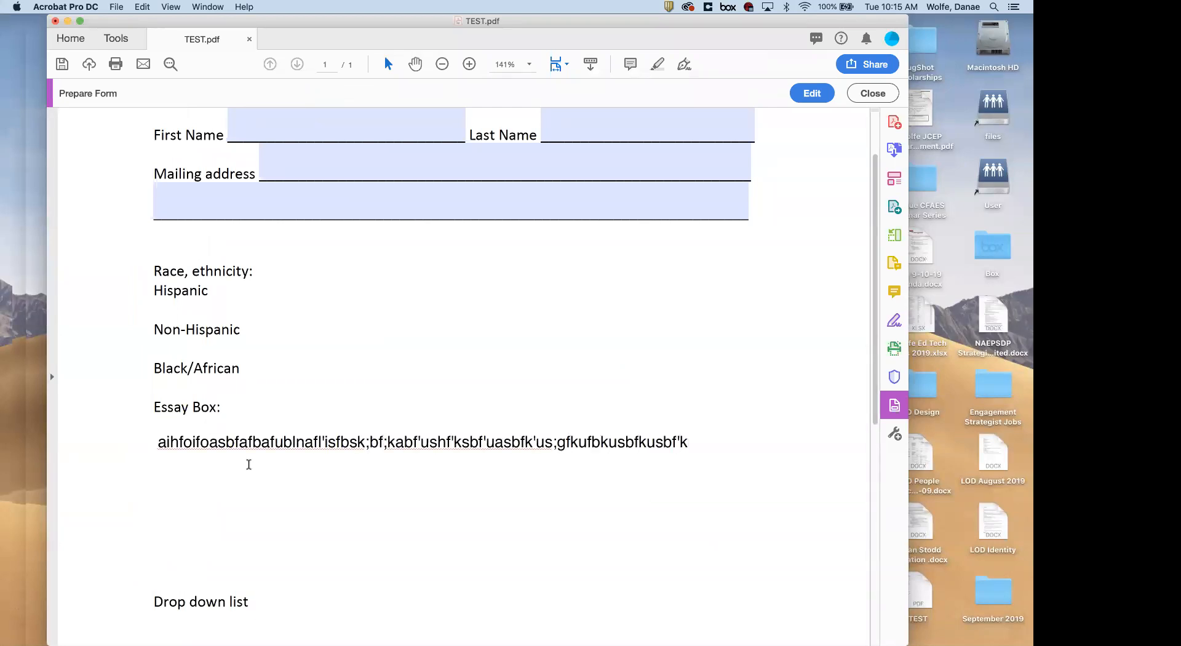
pyautogui.write('dsubsdkufbdskbfdskugb')
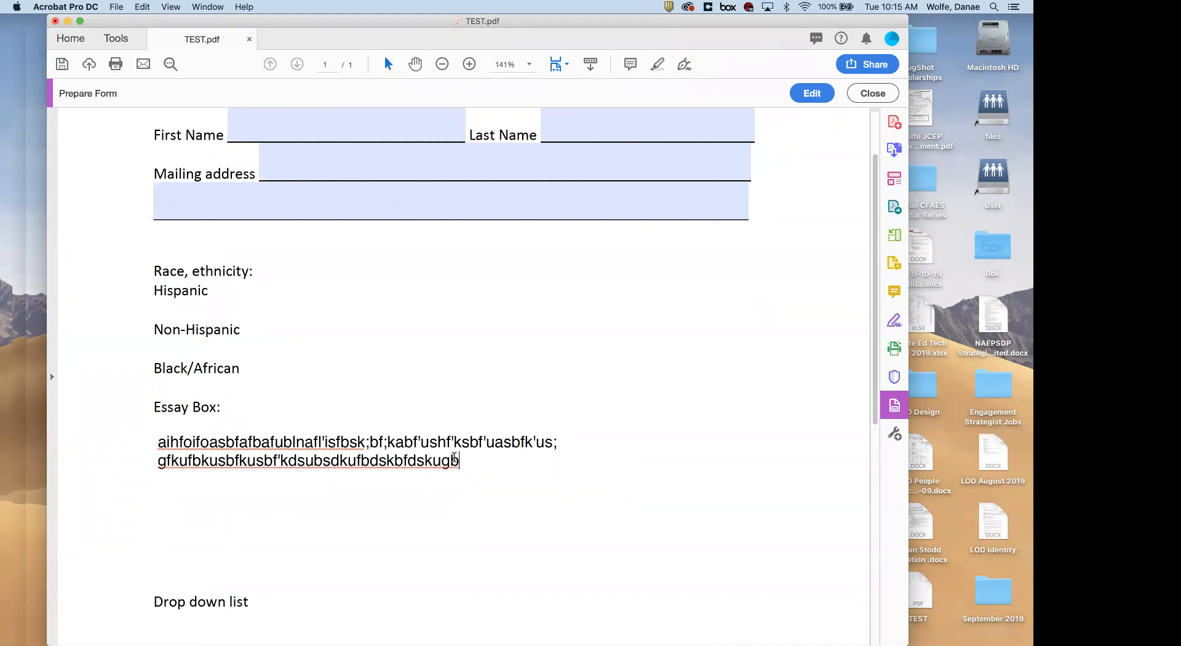
pyautogui.press('super+a')
# Delete the sample text and set a 500-character limit in Text1's Options
pyautogui.press('BackSpace')
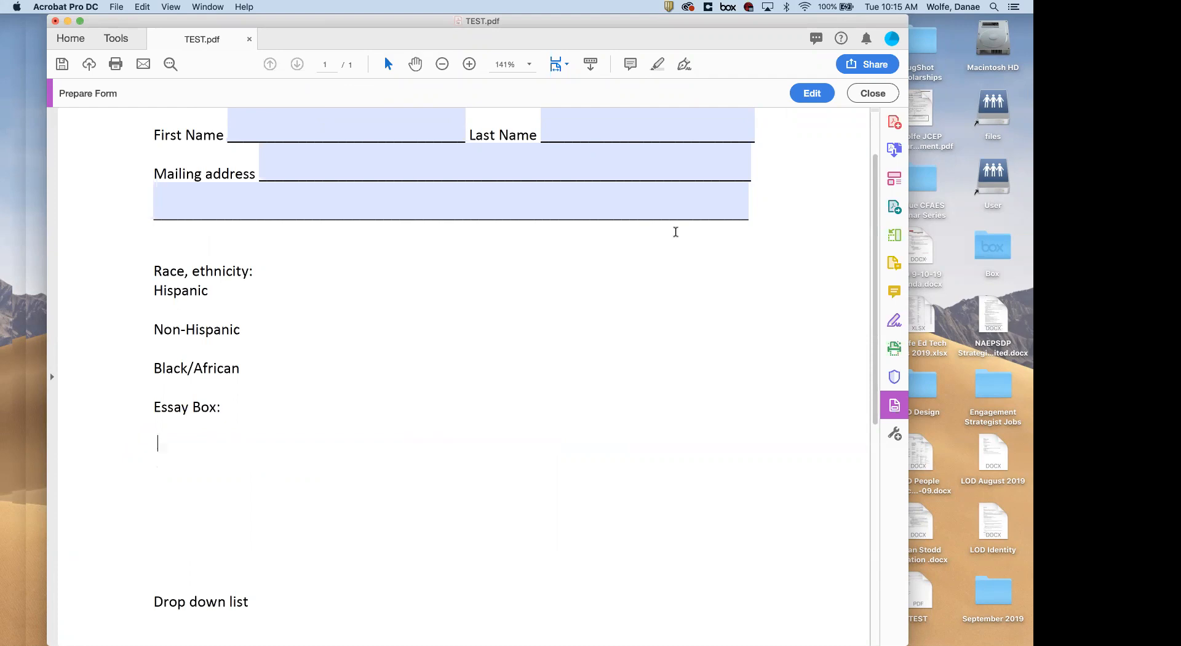
pyautogui.doubleClick(324, 386)
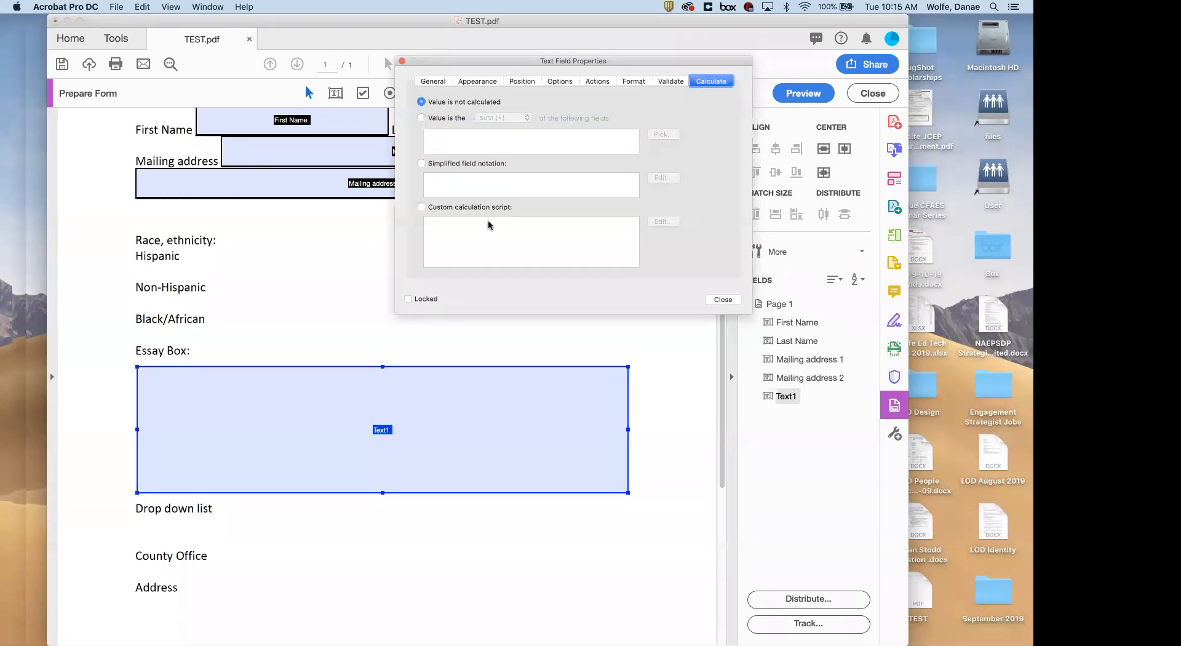
pyautogui.click(667, 83)
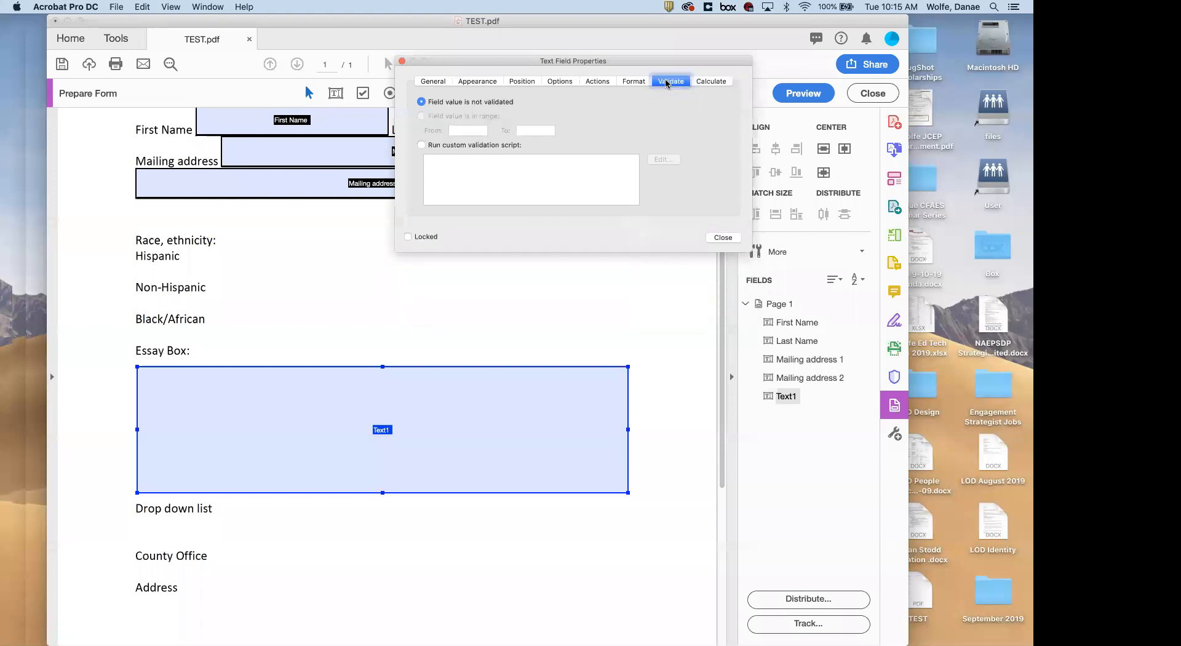
pyautogui.click(478, 83)
pyautogui.click(521, 82)
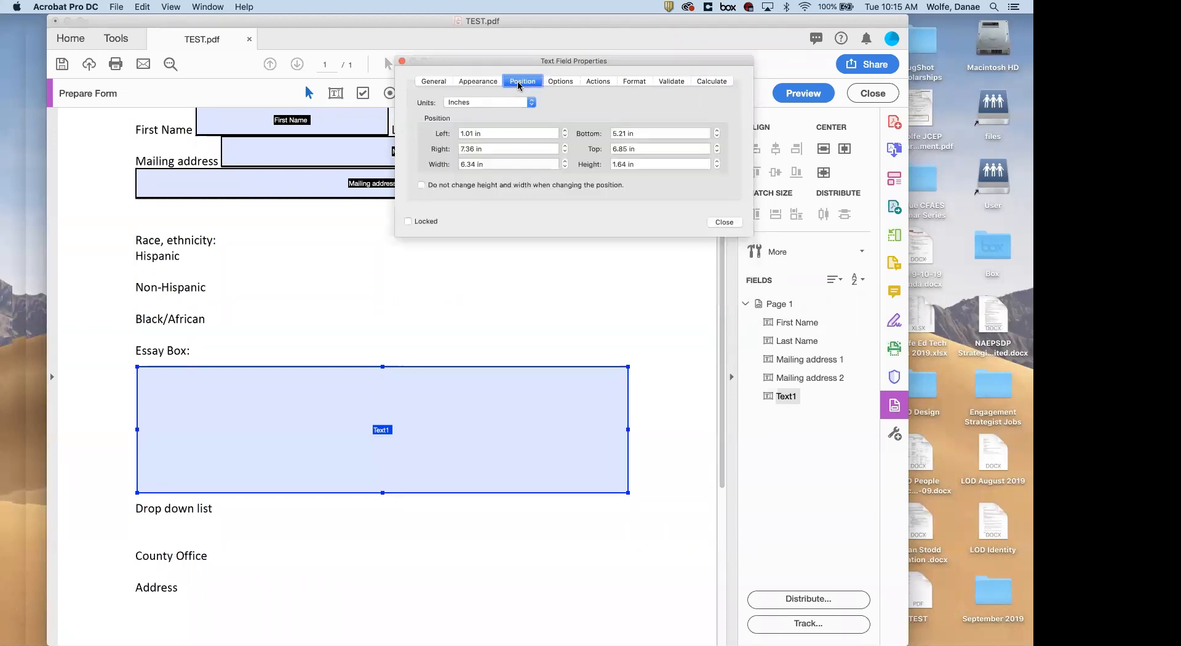
pyautogui.click(559, 84)
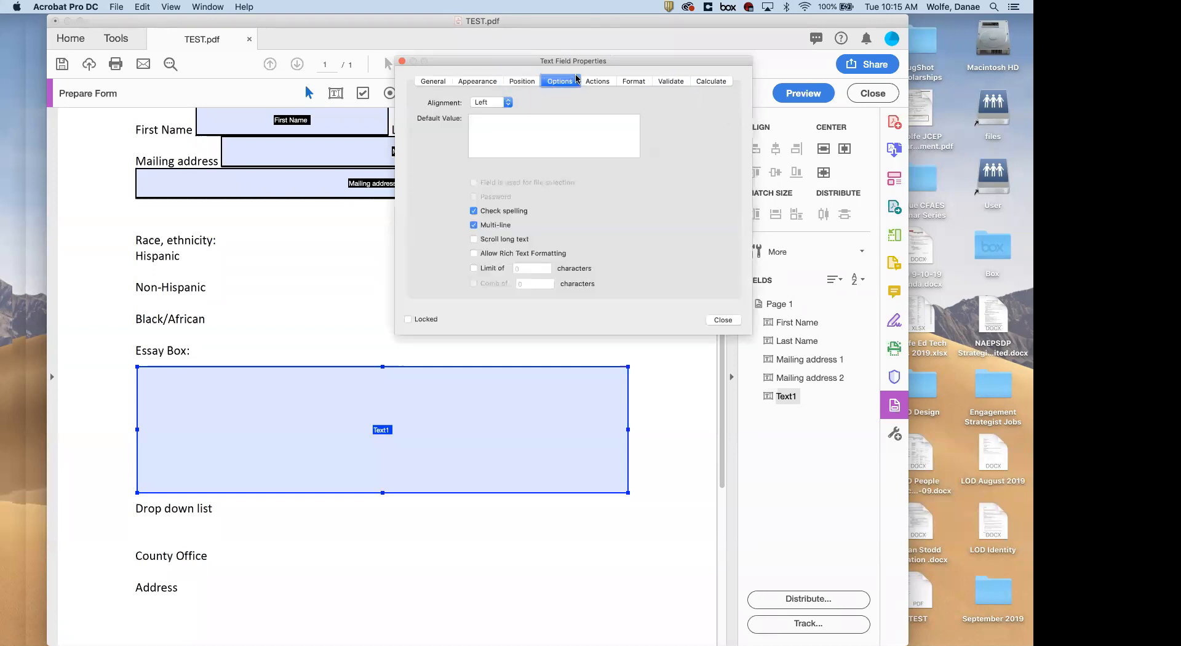
pyautogui.click(474, 268)
pyautogui.doubleClick(527, 265)
pyautogui.write('500')
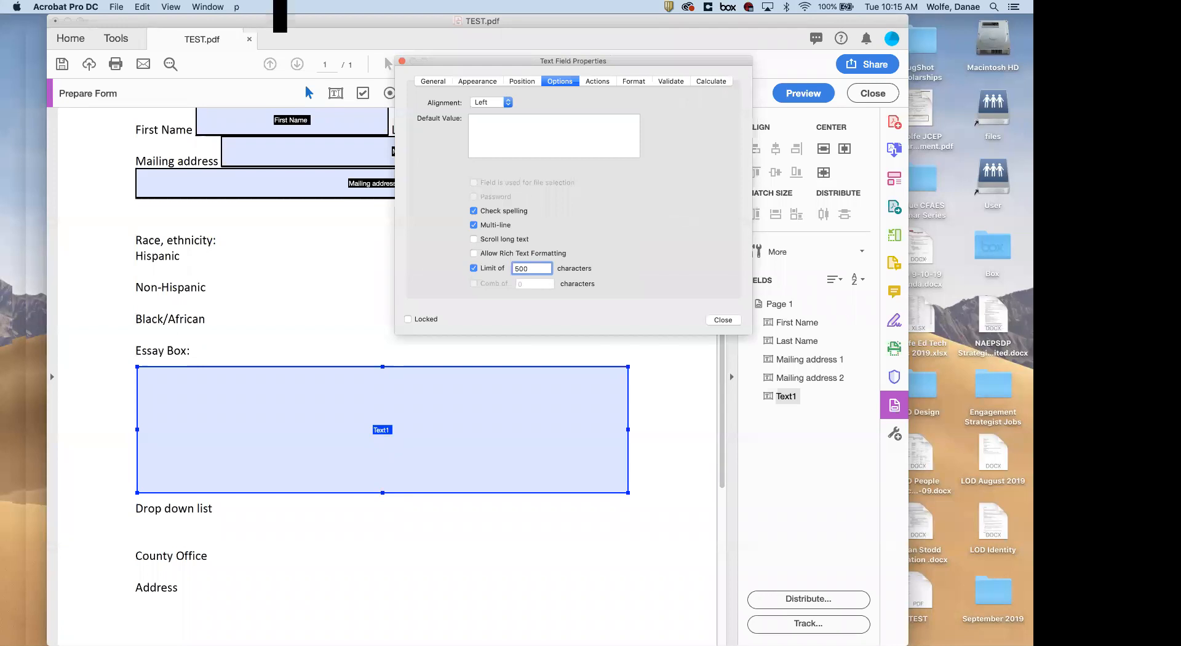
pyautogui.click(714, 320)
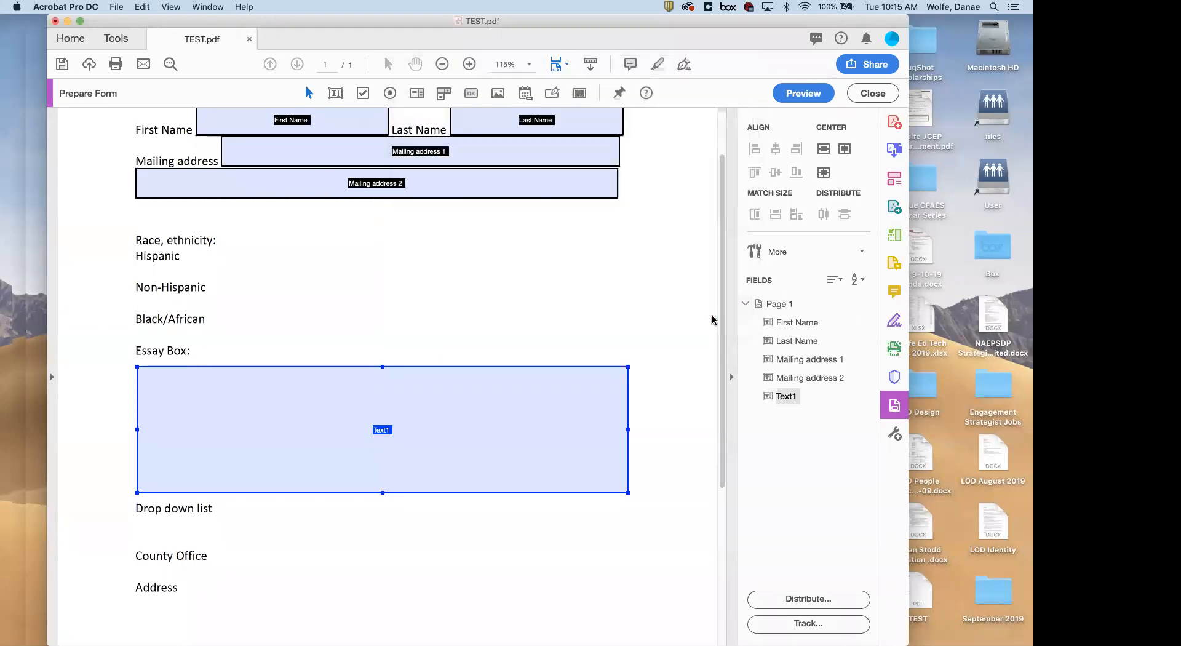
pyautogui.click(786, 94)
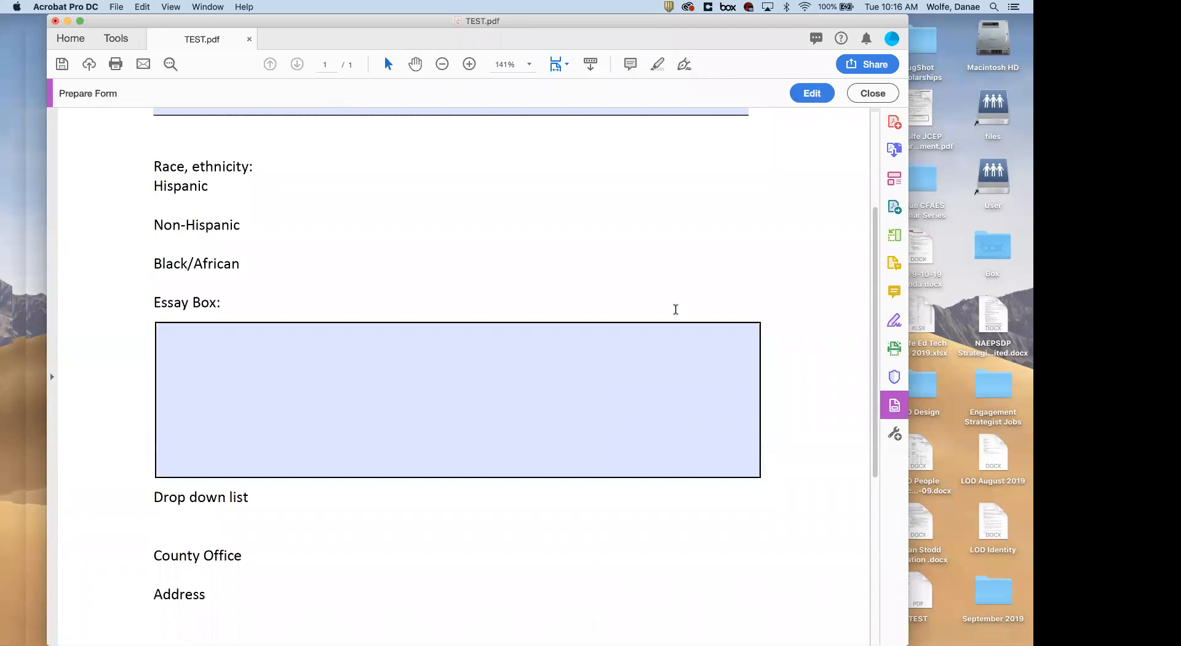
pyautogui.scroll(5, 654, 337)
pyautogui.scroll(-4, 654, 337)
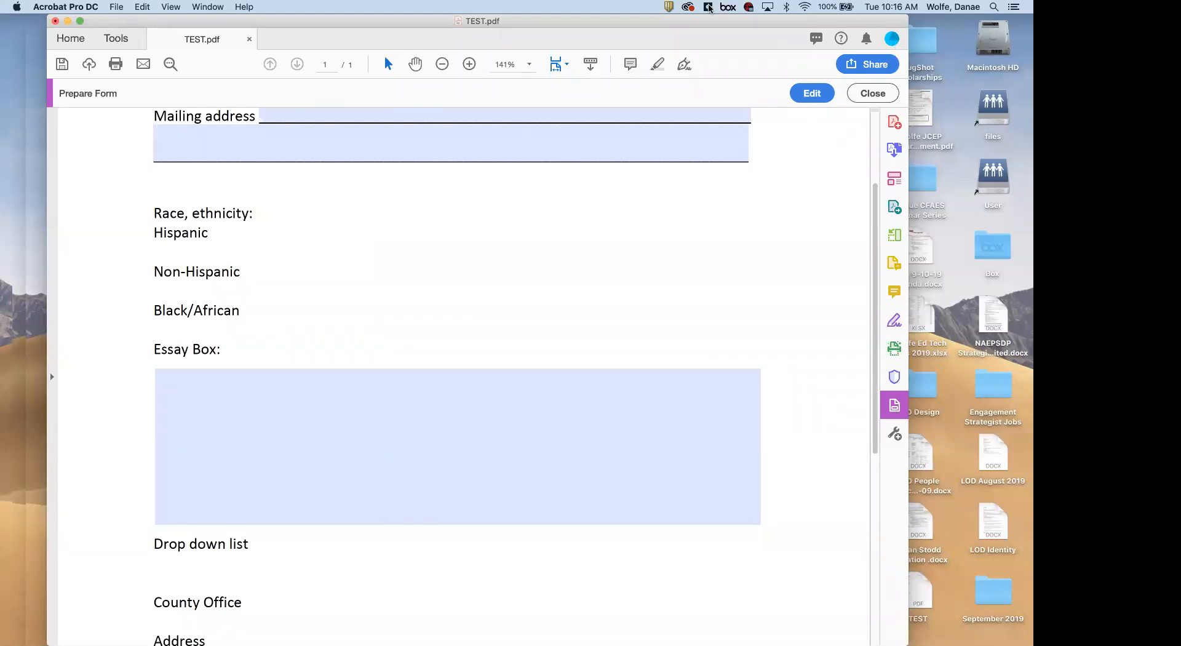
pyautogui.click(811, 94)
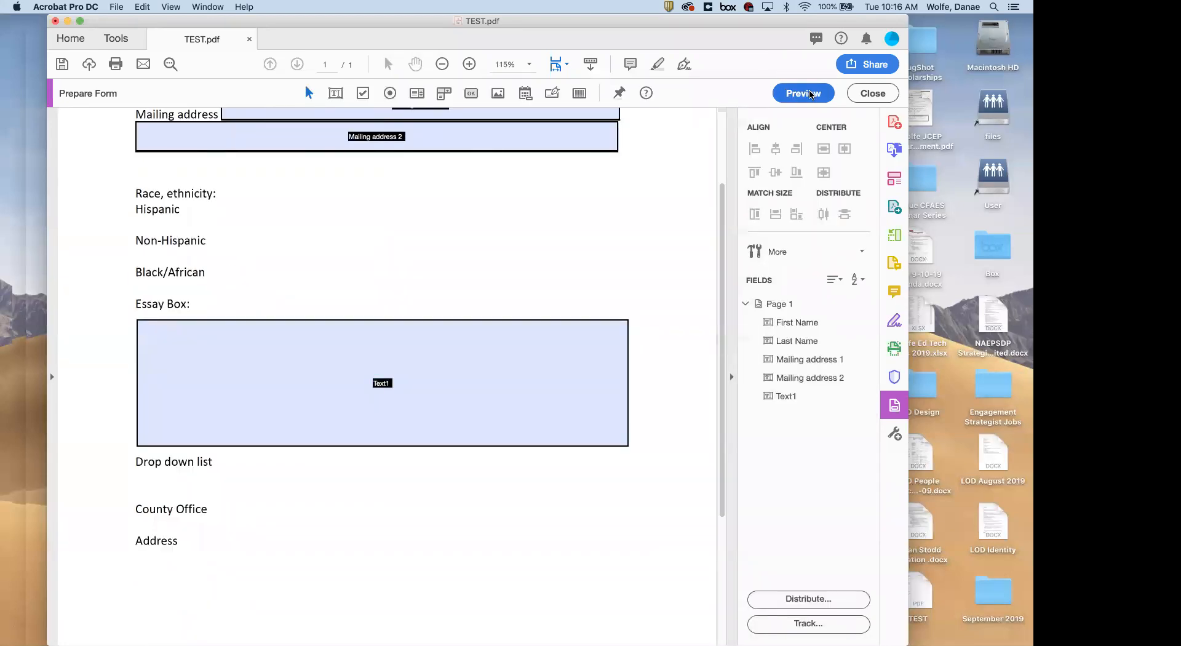
pyautogui.click(119, 7)
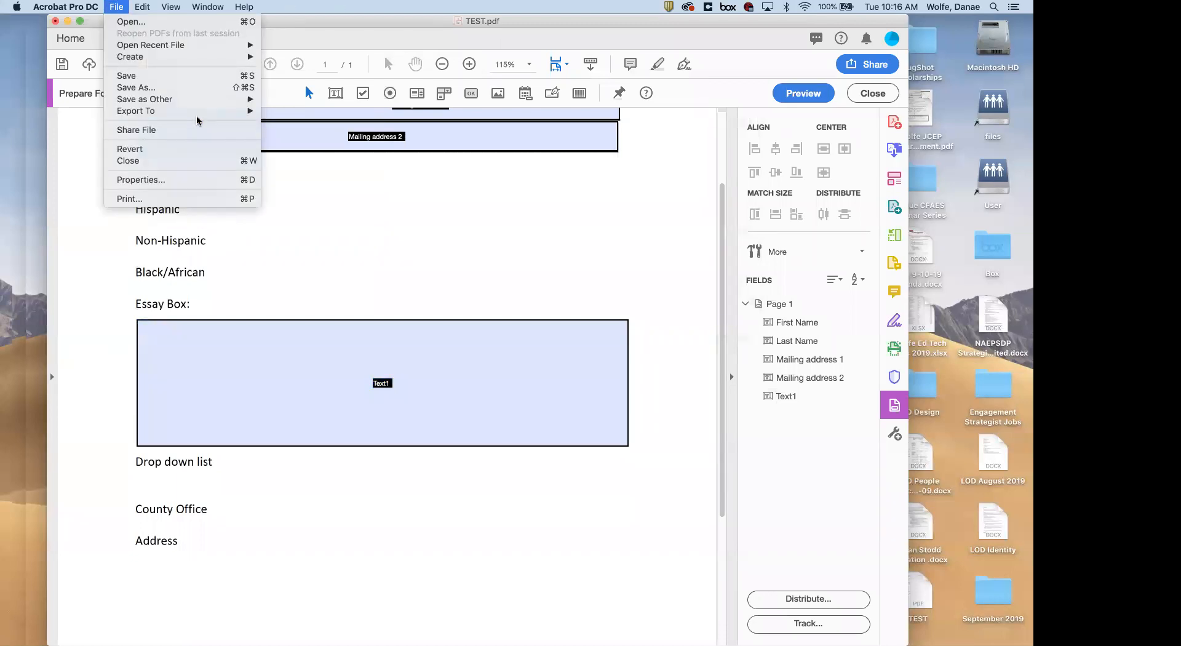
pyautogui.click(435, 299)
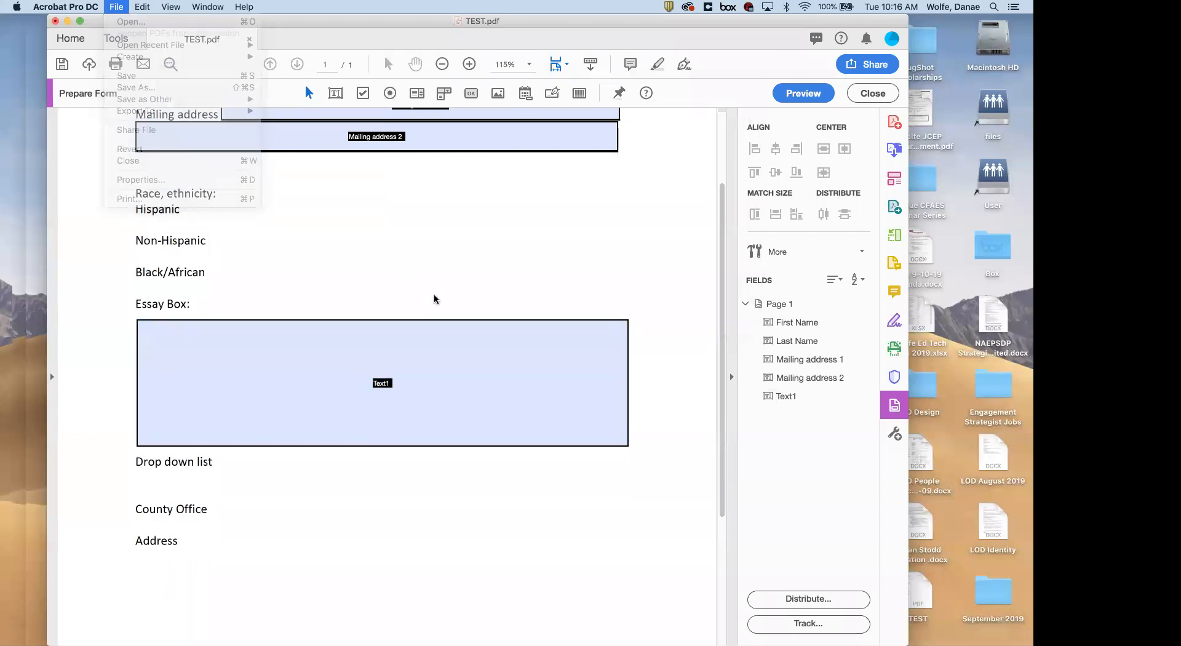
pyautogui.click(412, 368)
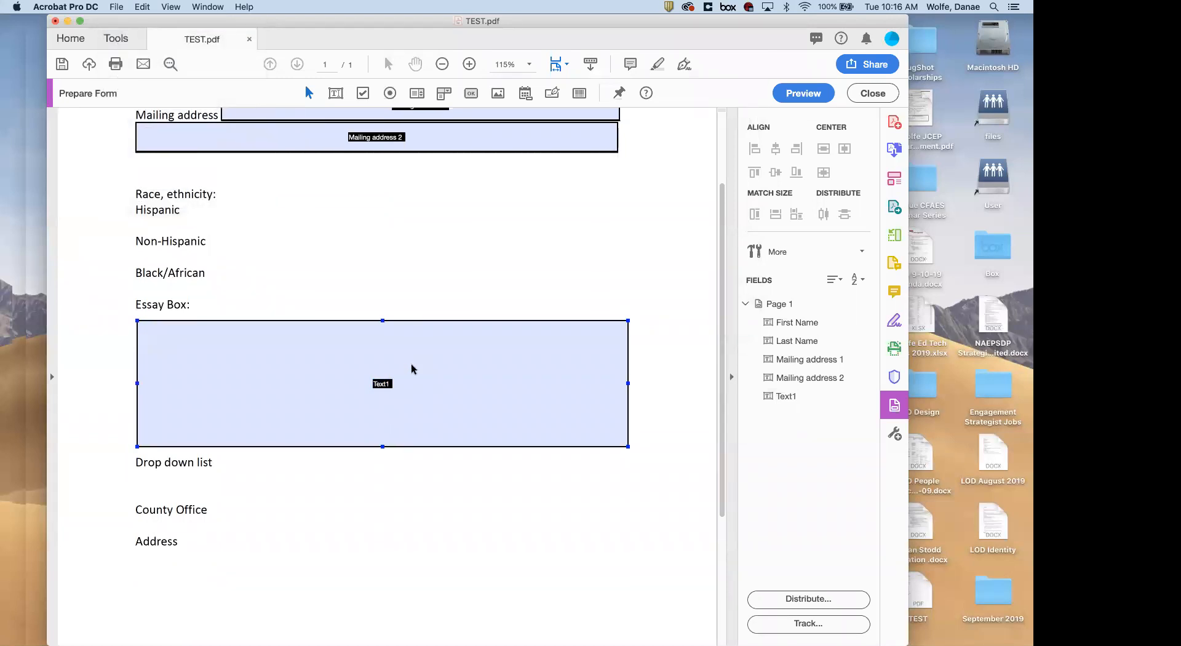
pyautogui.scroll(3, 412, 368)
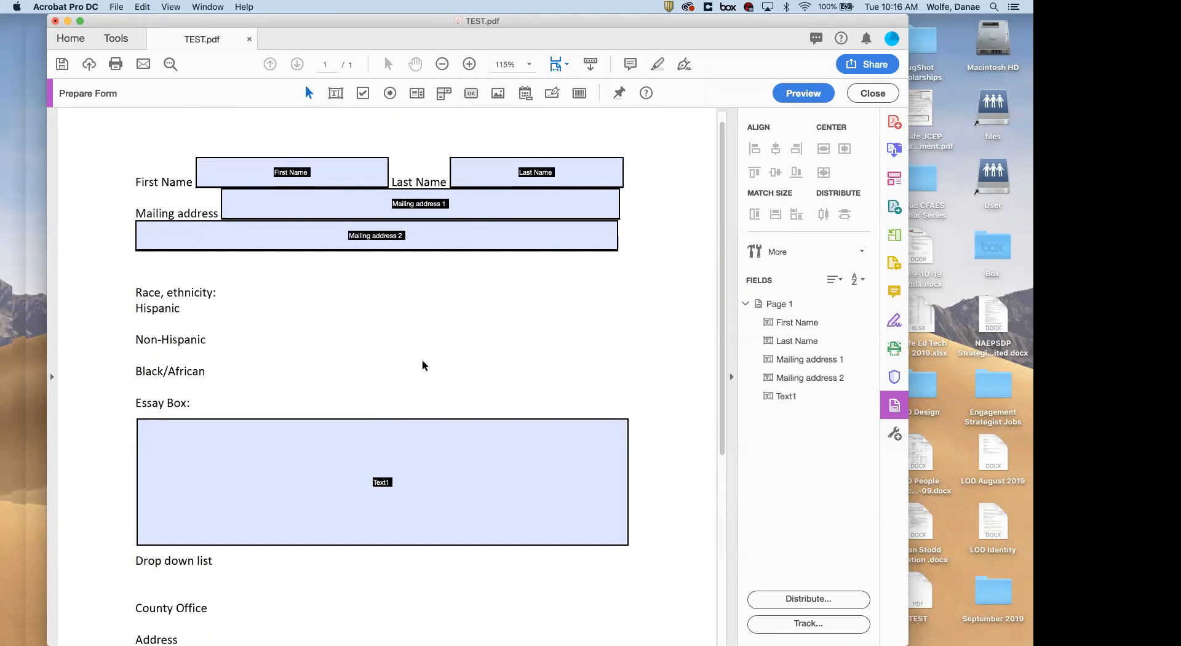
pyautogui.scroll(-2, 469, 350)
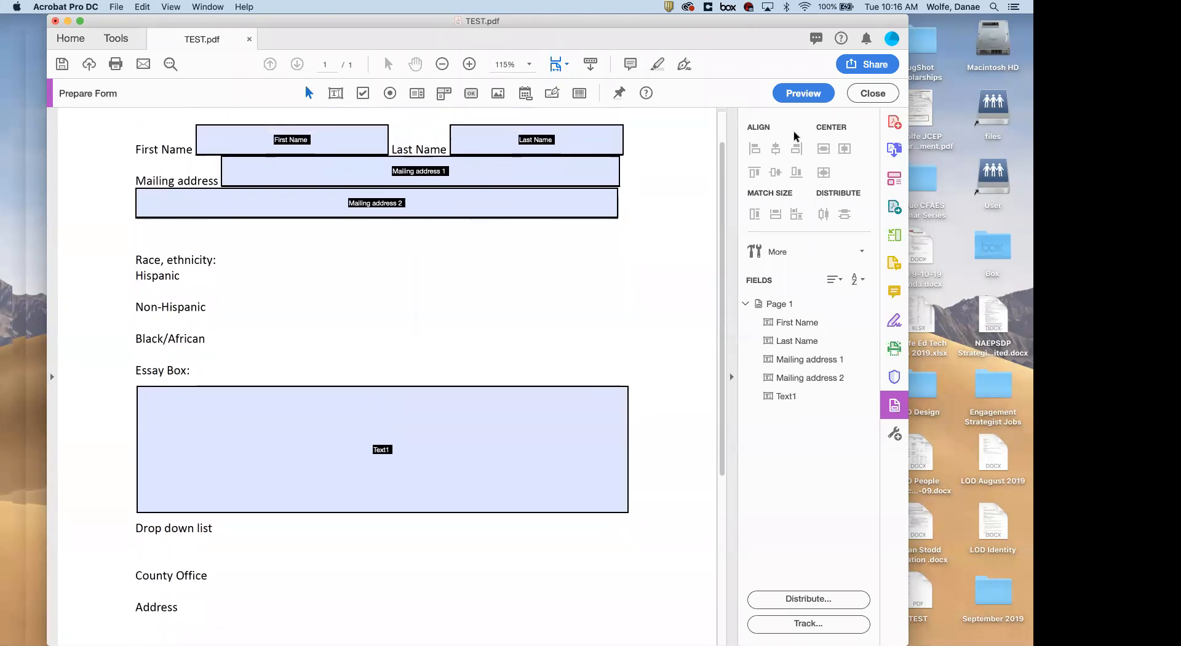
pyautogui.scroll(3, 368, 318)
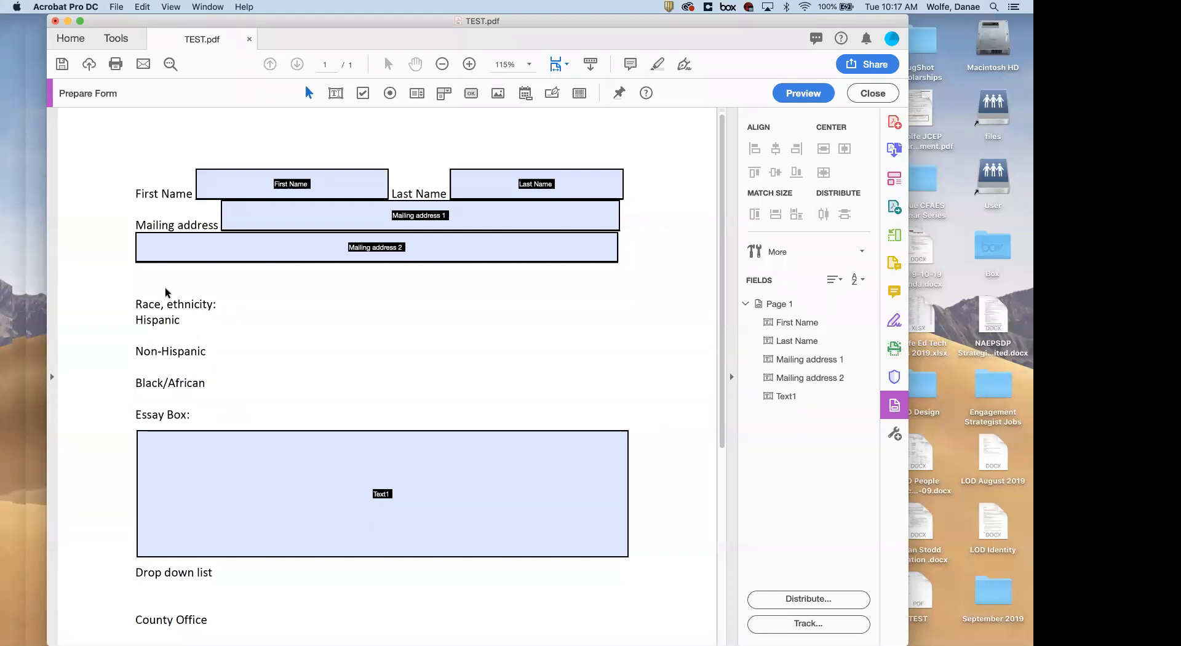
pyautogui.click(210, 257)
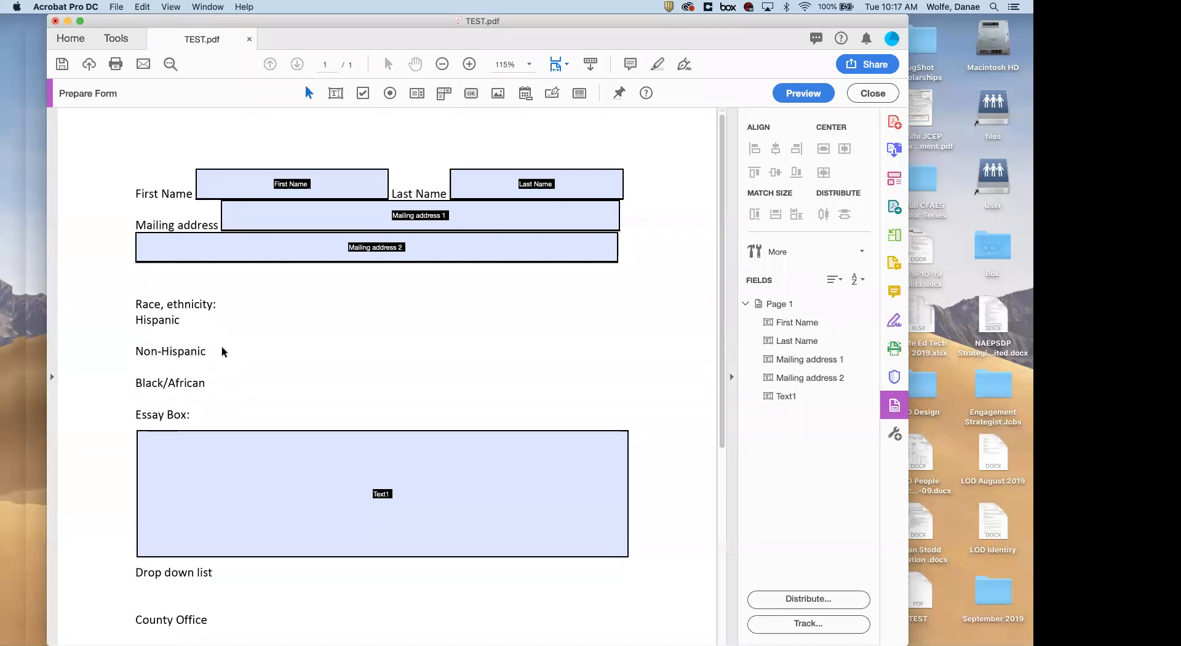
pyautogui.click(192, 447)
pyautogui.click(352, 203)
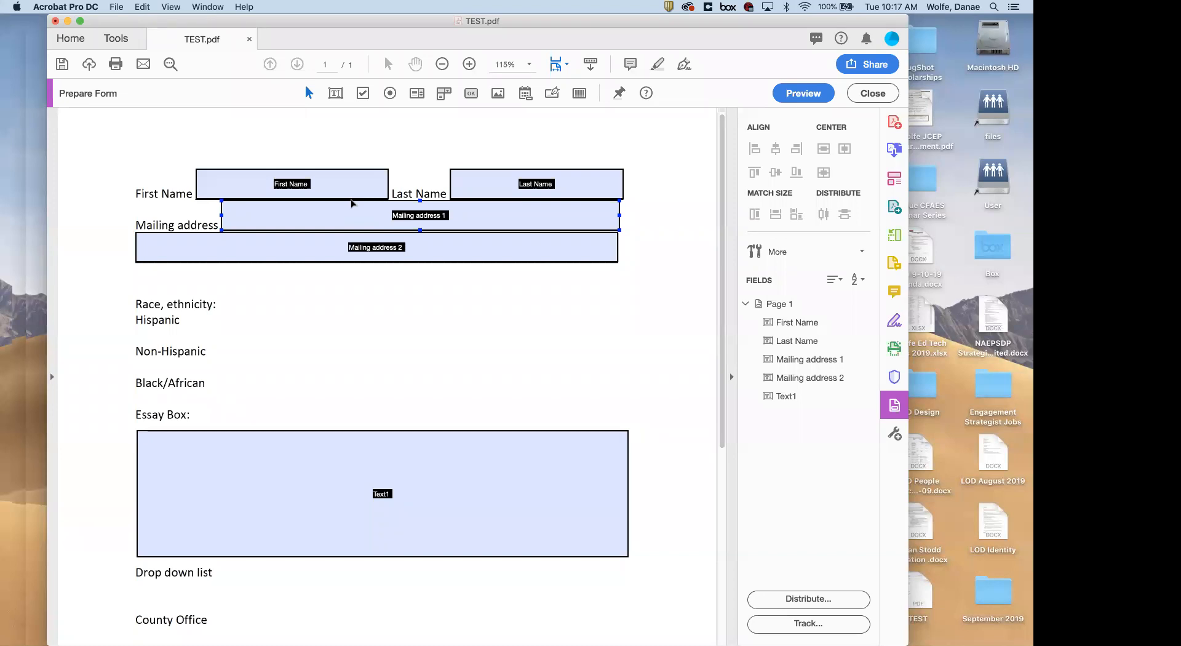
# Create radio group Group2 with Choice1 beside Hispanic and Choice2 beside Non-Hispanic
pyautogui.click(330, 161)
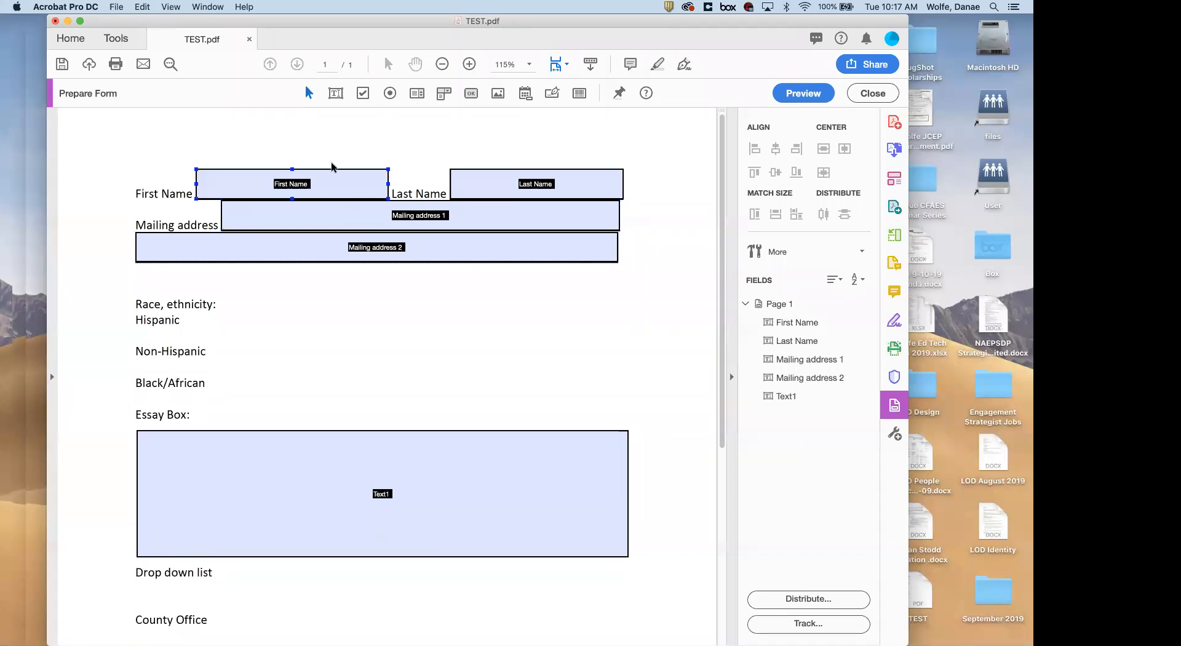
pyautogui.click(388, 94)
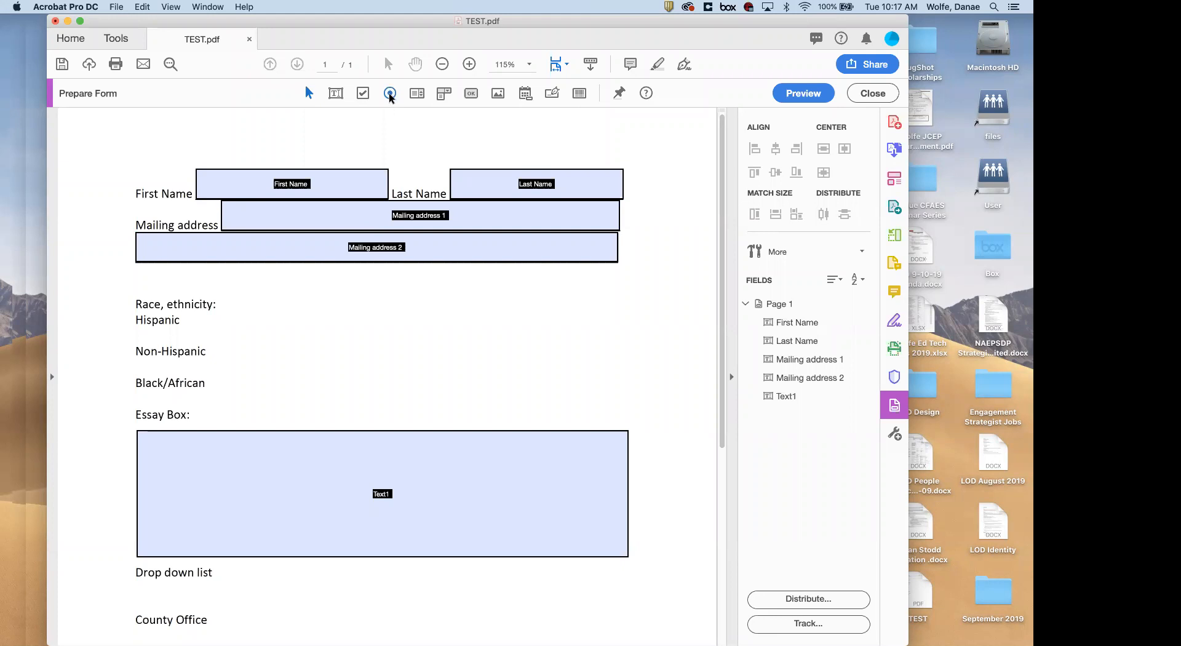
pyautogui.click(390, 93)
pyautogui.click(215, 308)
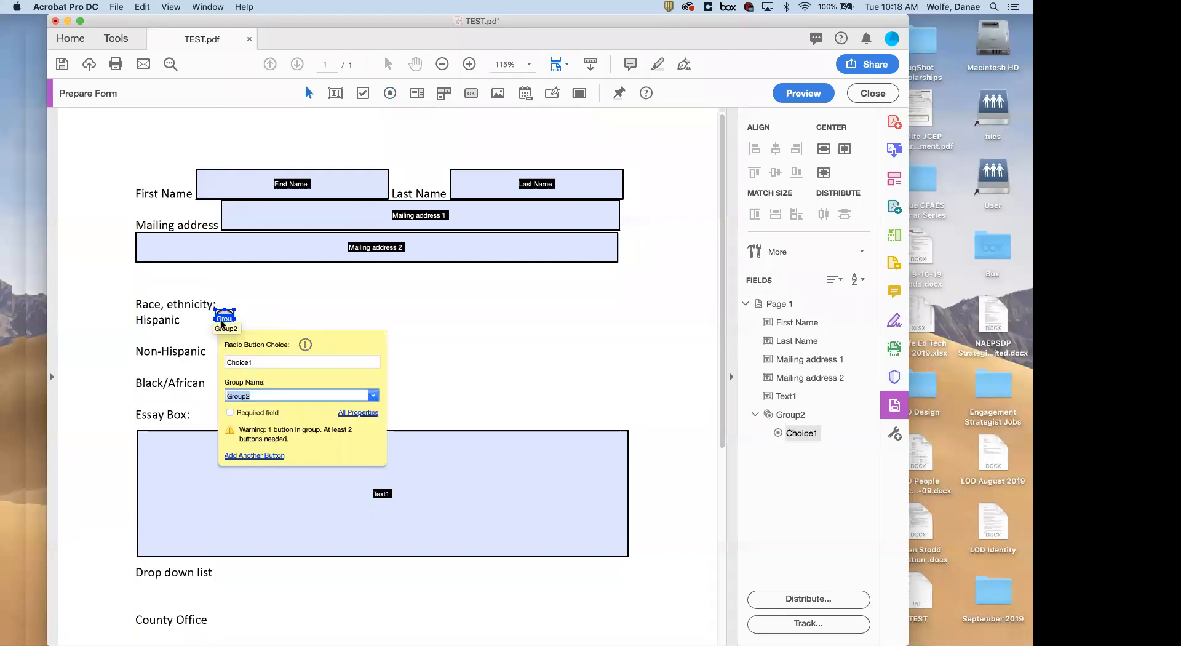
pyautogui.click(268, 456)
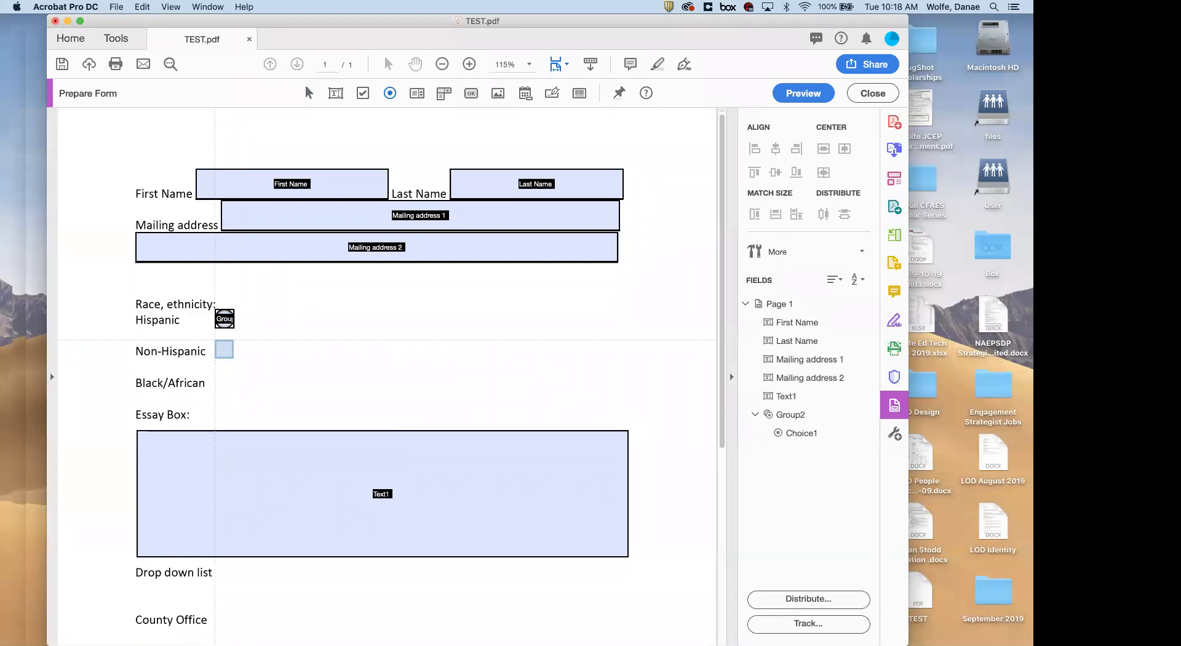
pyautogui.click(214, 338)
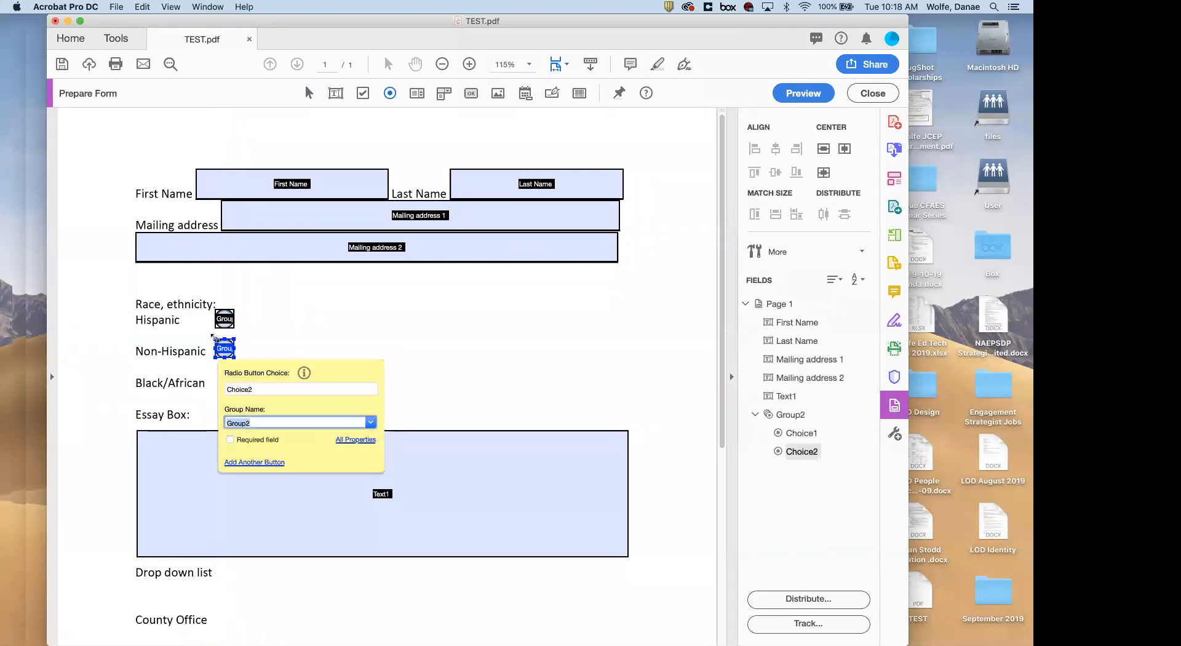
pyautogui.click(371, 333)
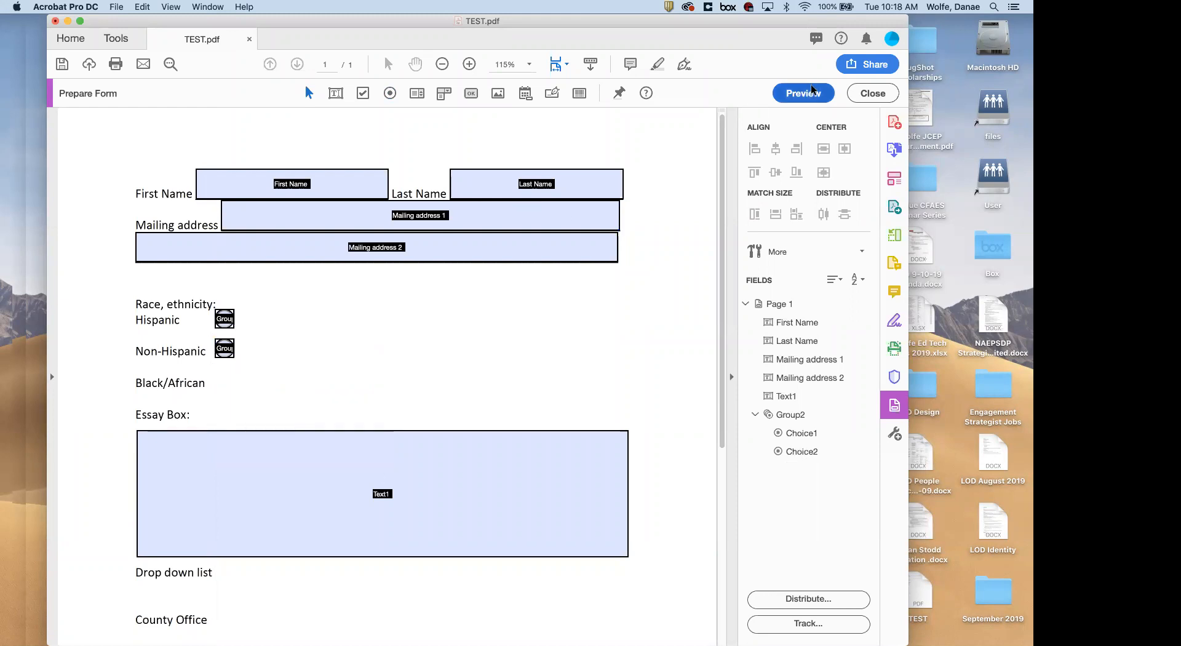
# Preview and toggle Hispanic/Non-Hispanic to confirm exclusivity, leaving Non-Hispanic chosen, then resume editing
pyautogui.click(804, 93)
pyautogui.click(264, 368)
pyautogui.click(265, 406)
pyautogui.click(263, 369)
pyautogui.click(267, 407)
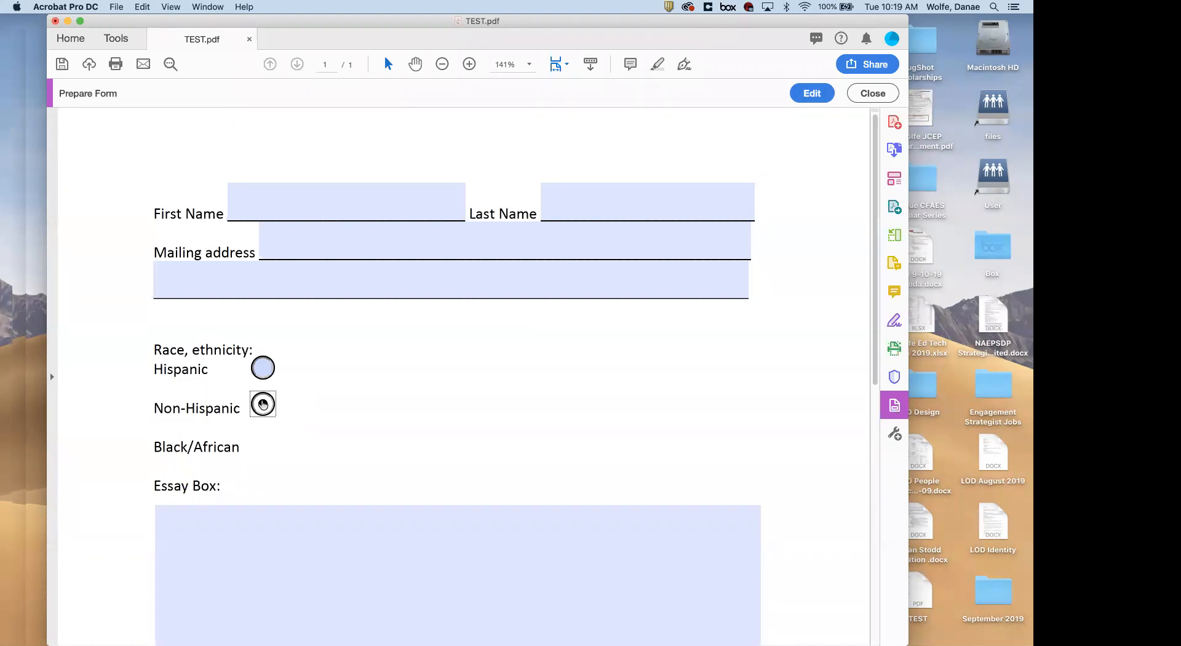
pyautogui.click(812, 94)
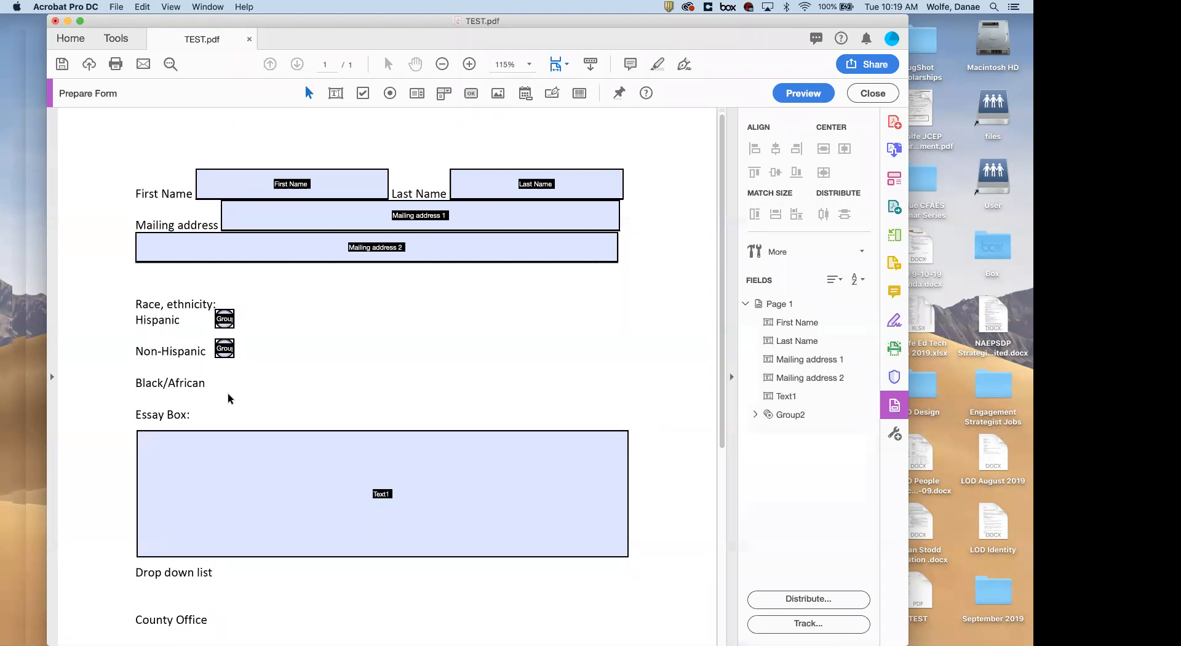
# Add Check Box3–5 along the Black/African row, then preview and tick the first one
pyautogui.click(363, 94)
pyautogui.click(225, 383)
pyautogui.click(363, 96)
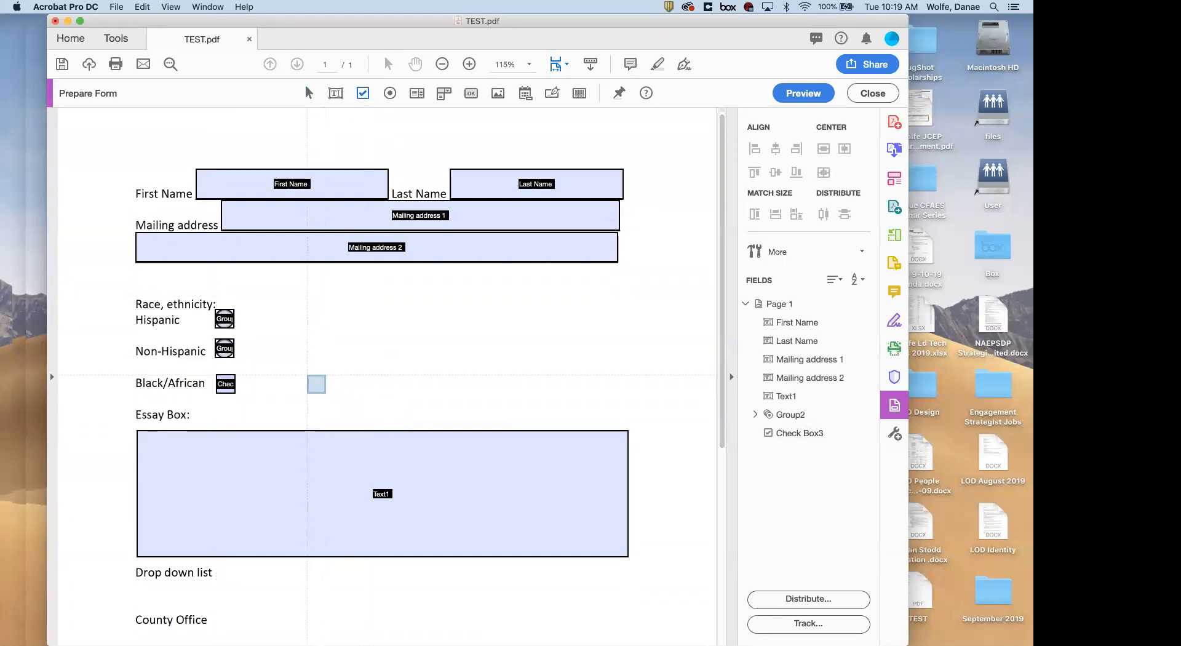
pyautogui.click(316, 383)
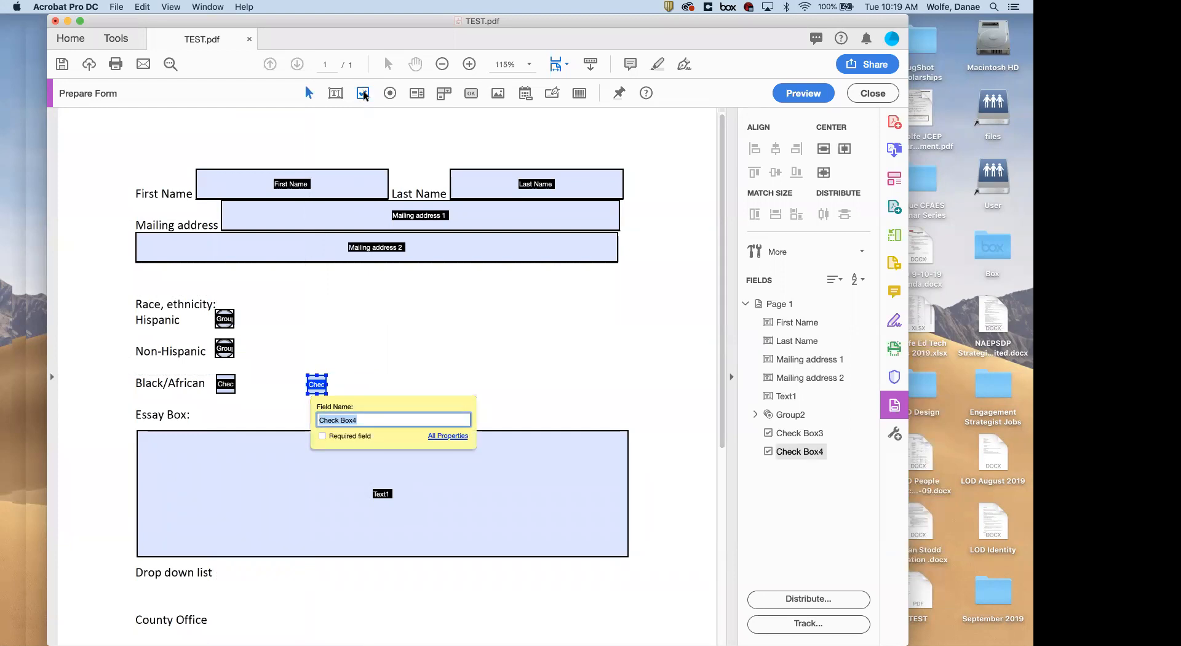
pyautogui.click(362, 93)
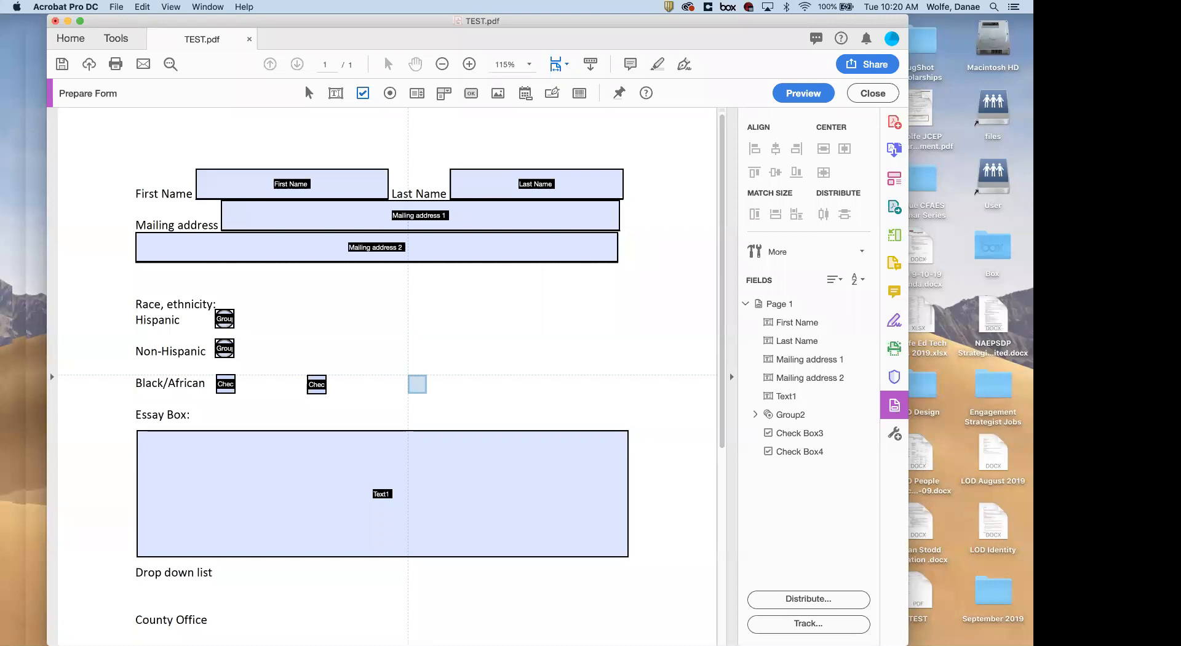
pyautogui.click(417, 384)
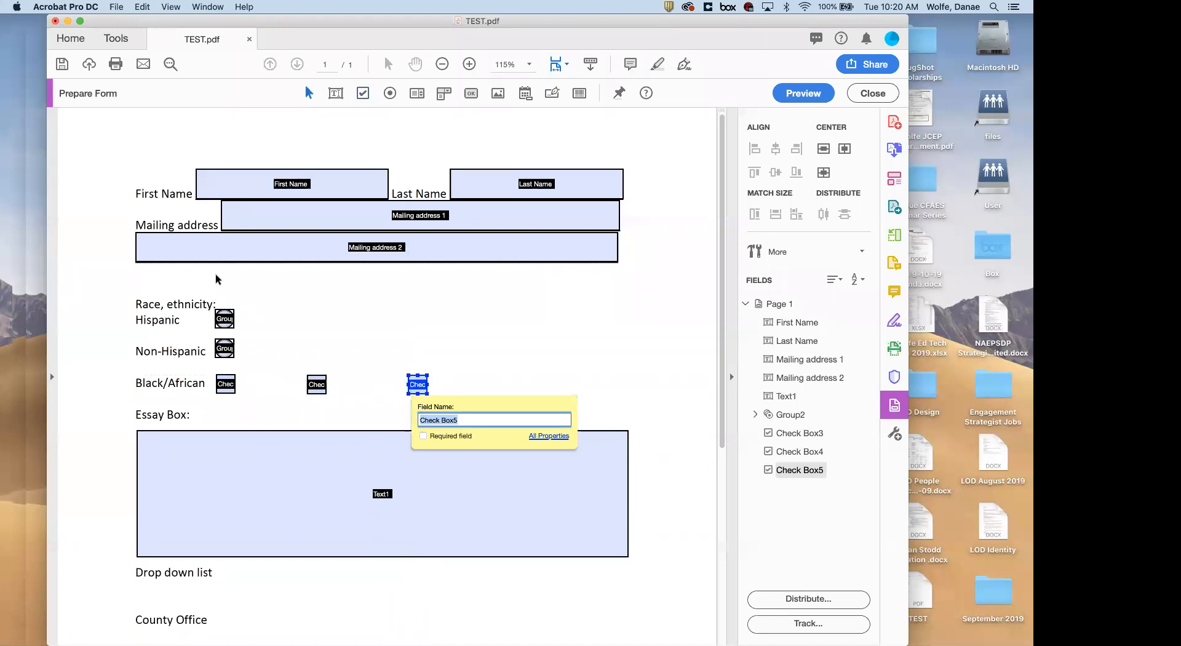
pyautogui.click(804, 93)
pyautogui.click(263, 455)
# Tick the second and third Black/African check boxes in preview, then go back to editing
pyautogui.click(374, 455)
pyautogui.click(484, 453)
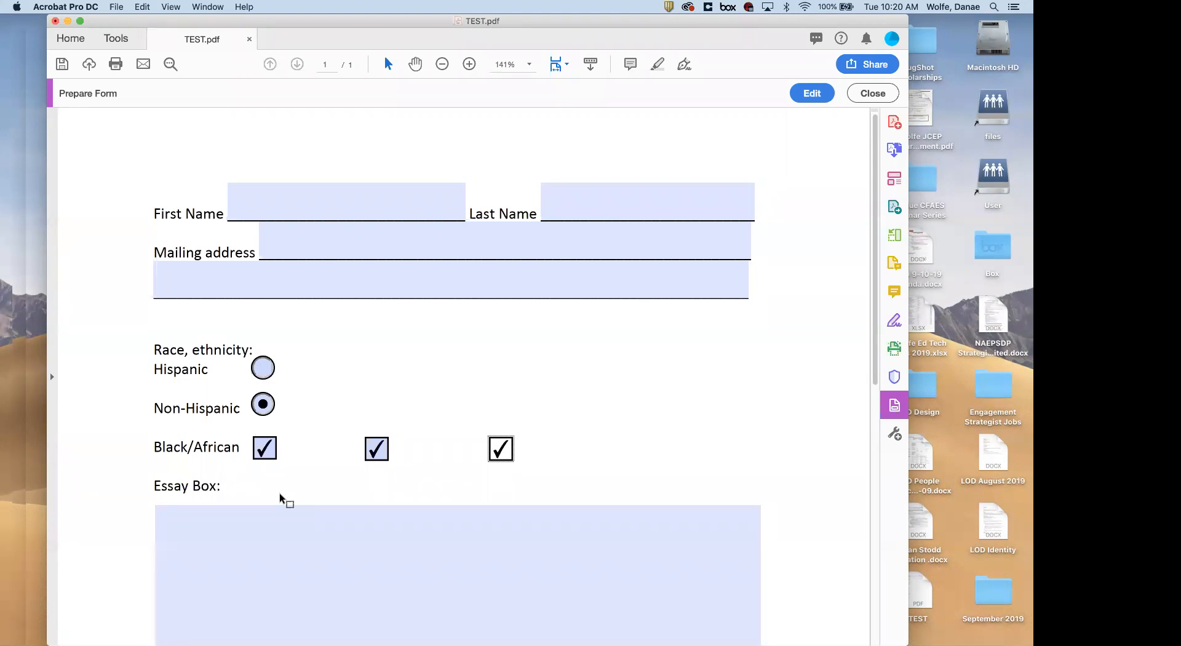
pyautogui.click(813, 92)
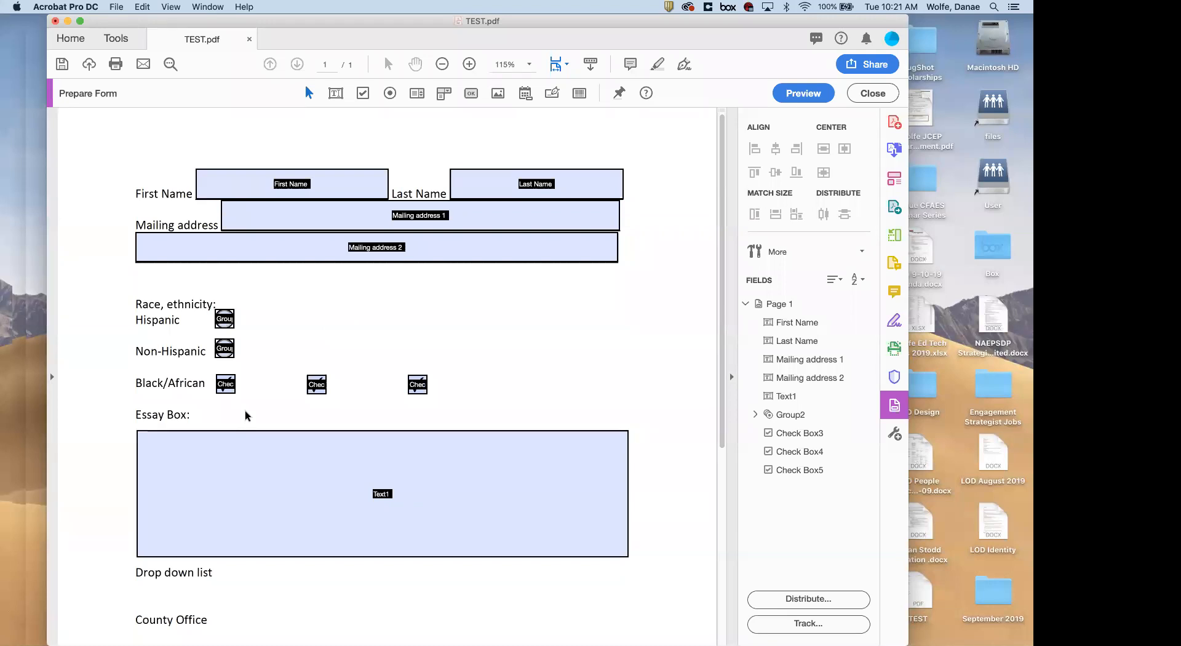
# Select and deselect the essay box field a few times while scrolling the form
pyautogui.scroll(-3, 458, 382)
pyautogui.click(457, 386)
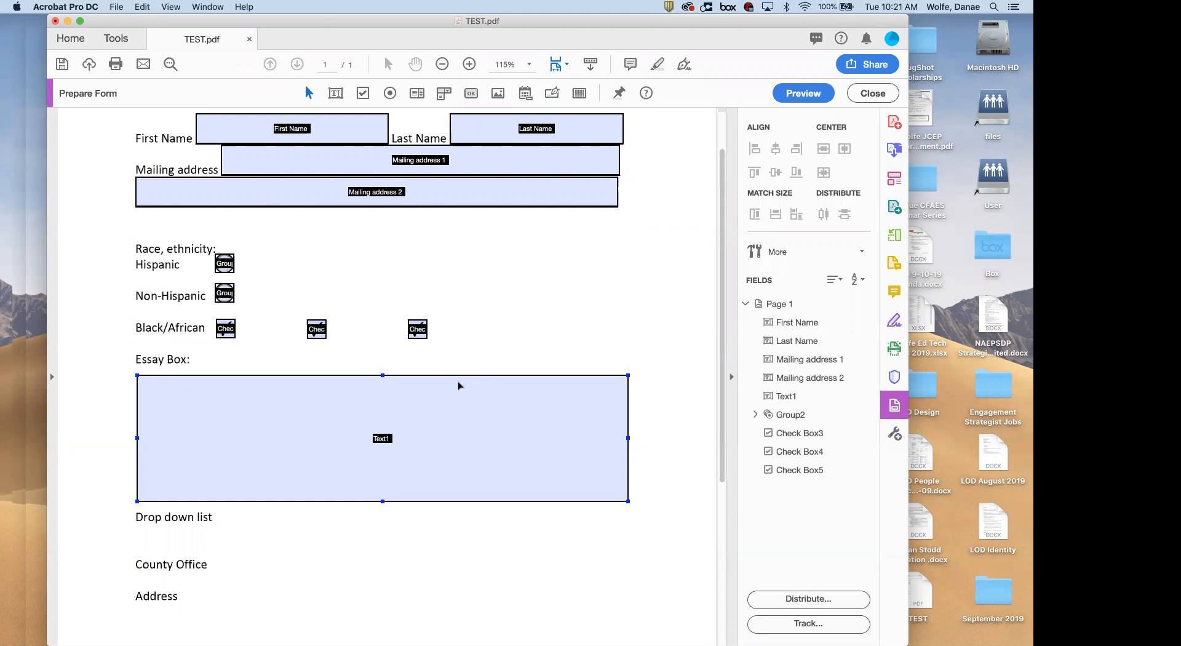
pyautogui.click(302, 333)
pyautogui.click(425, 493)
pyautogui.click(348, 520)
pyautogui.scroll(-2, 330, 562)
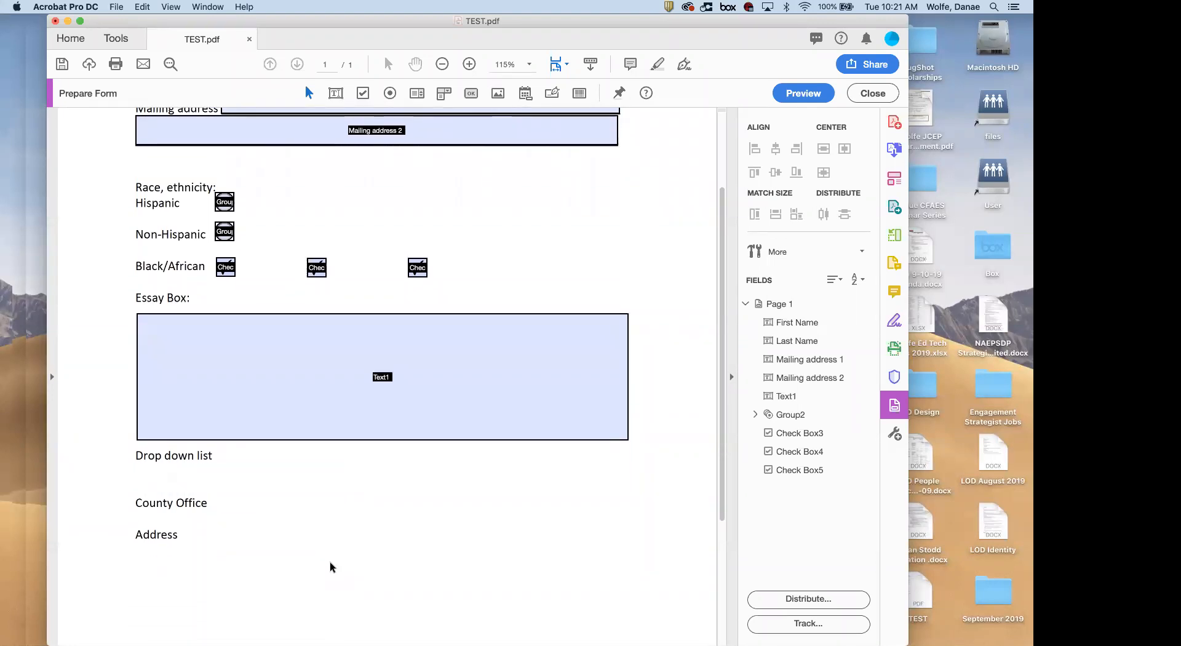
pyautogui.click(310, 336)
# Place List Box6 below the Address line, glance at its properties, and try it in preview
pyautogui.click(418, 92)
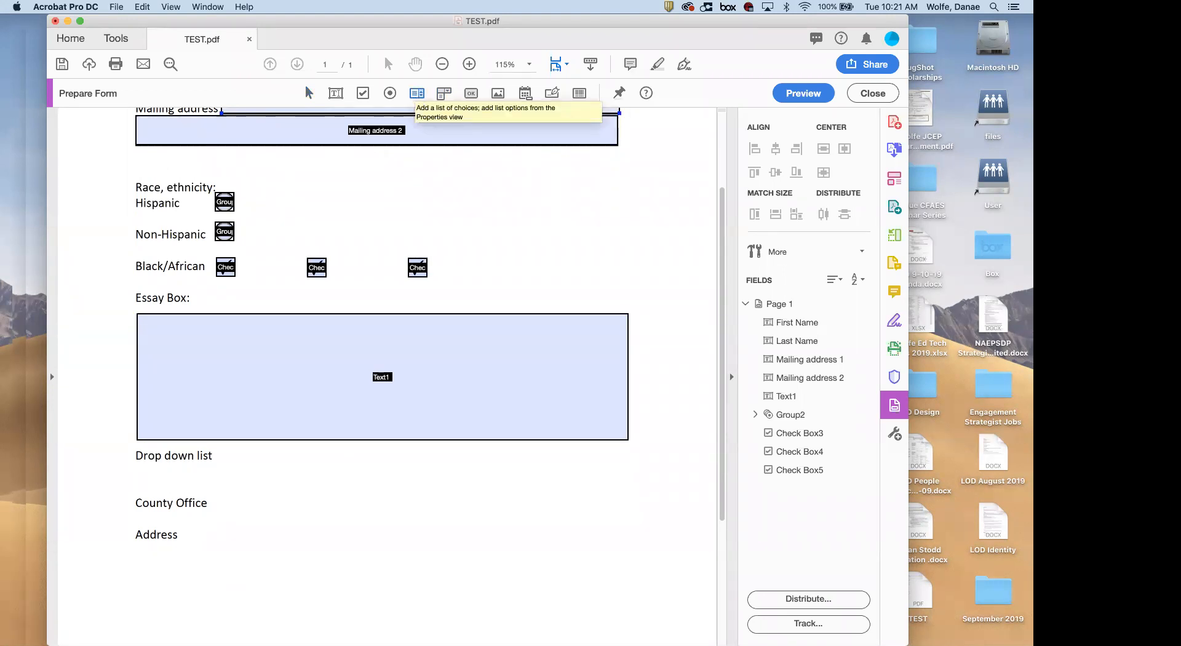
pyautogui.scroll(-5, 289, 492)
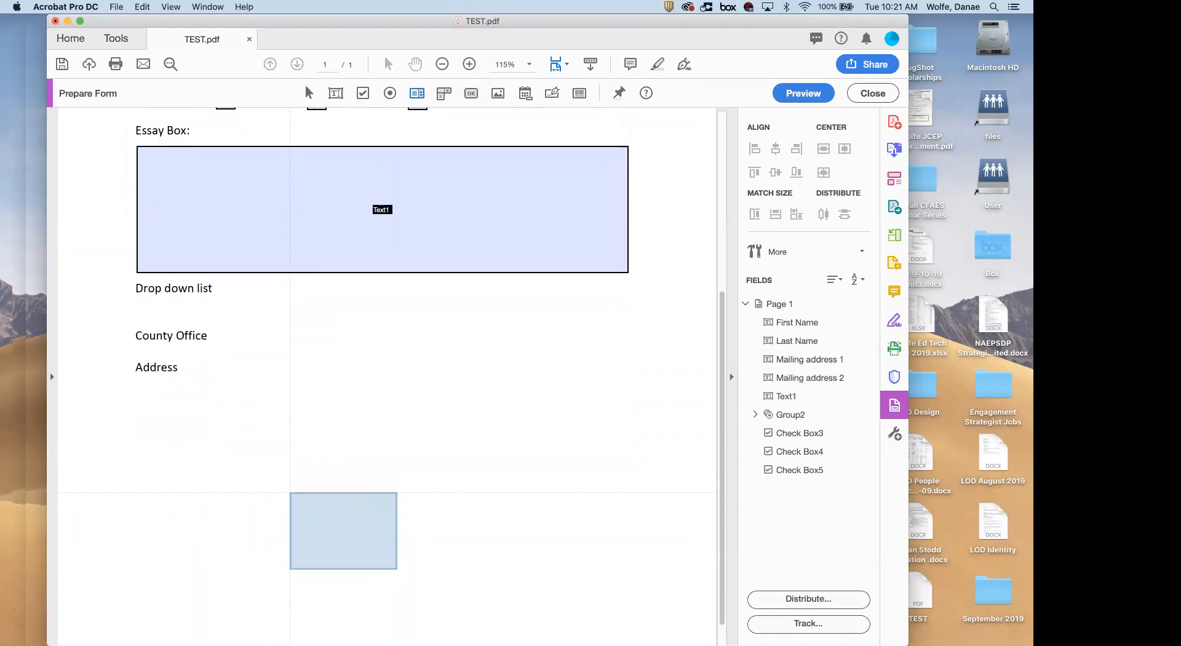
pyautogui.click(137, 442)
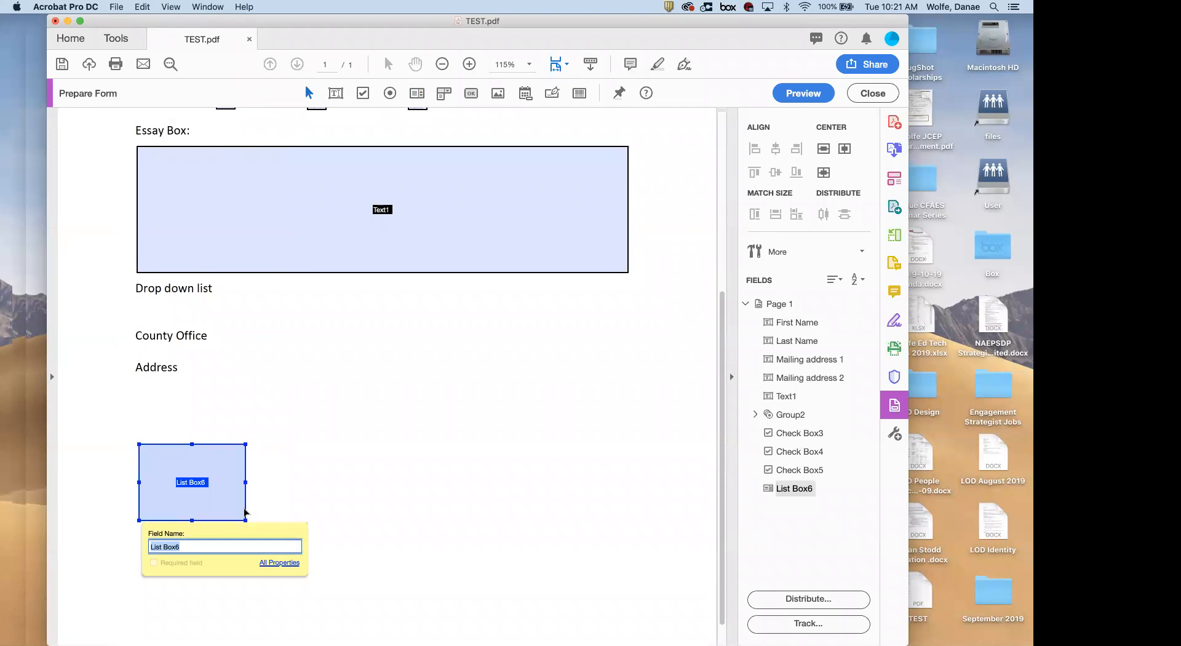
pyautogui.doubleClick(196, 490)
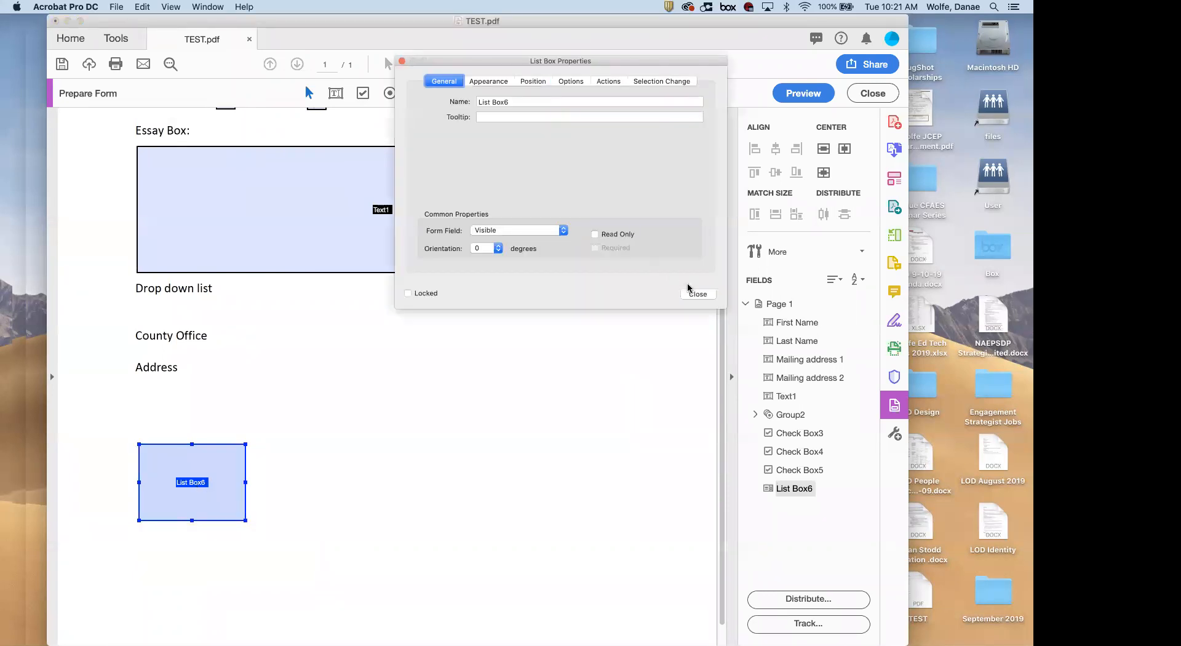
pyautogui.click(698, 293)
pyautogui.click(803, 93)
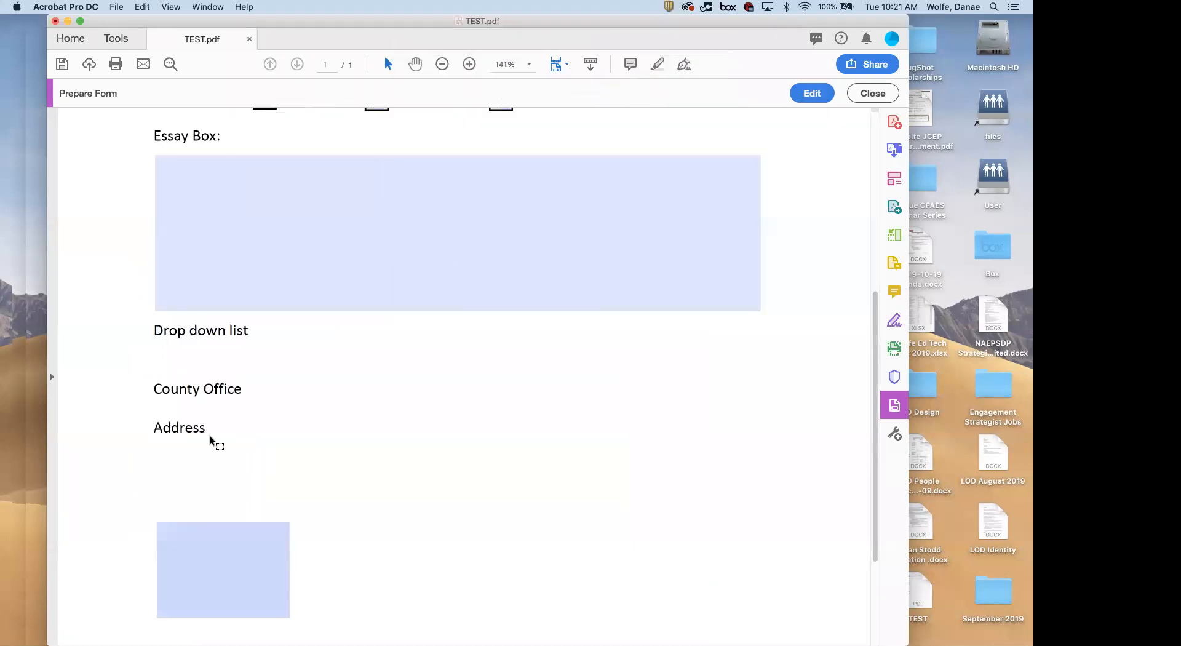
pyautogui.click(181, 540)
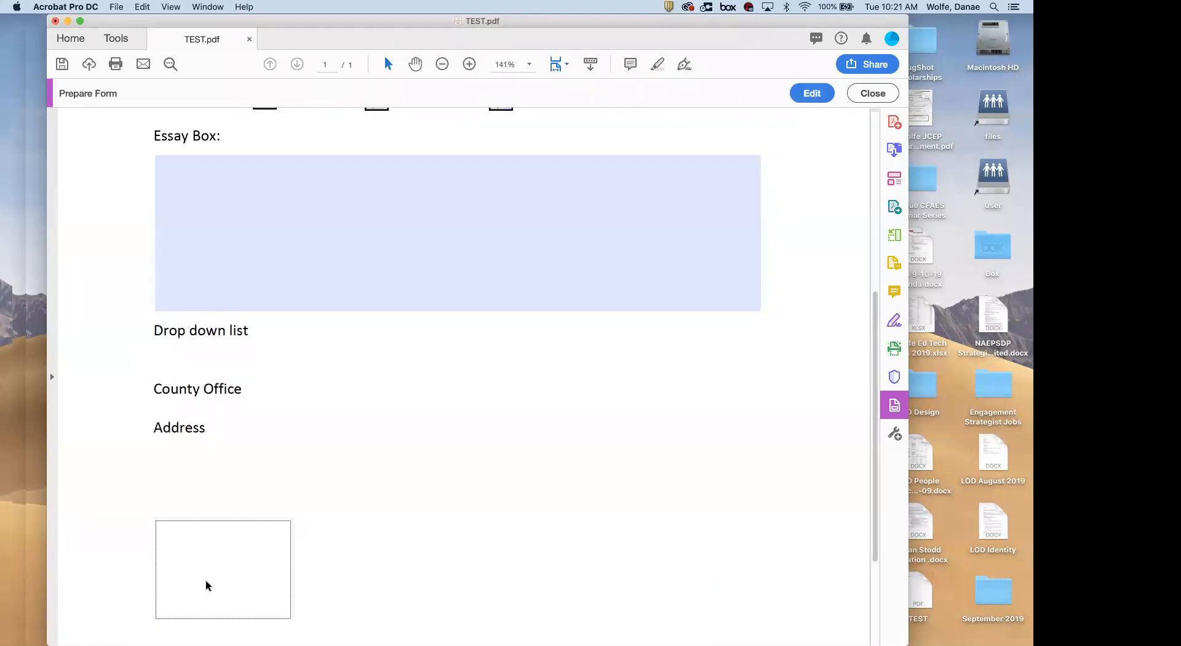
# Delete List Box6 and place a new list box below the Address label
pyautogui.click(812, 93)
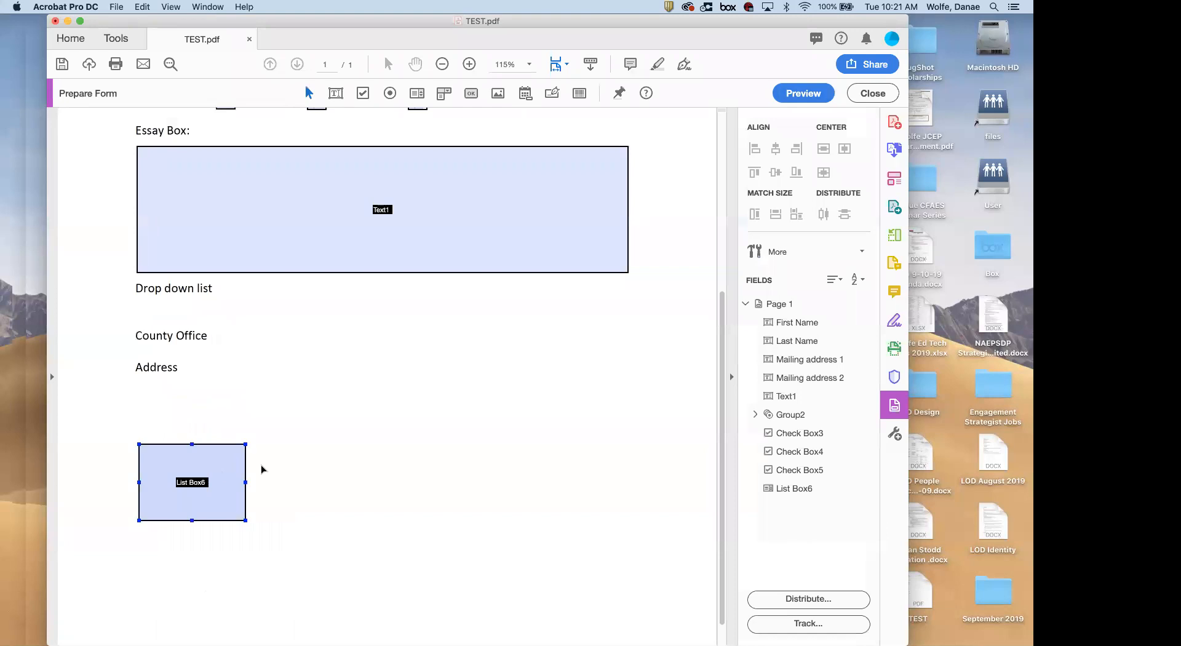
pyautogui.press('Delete')
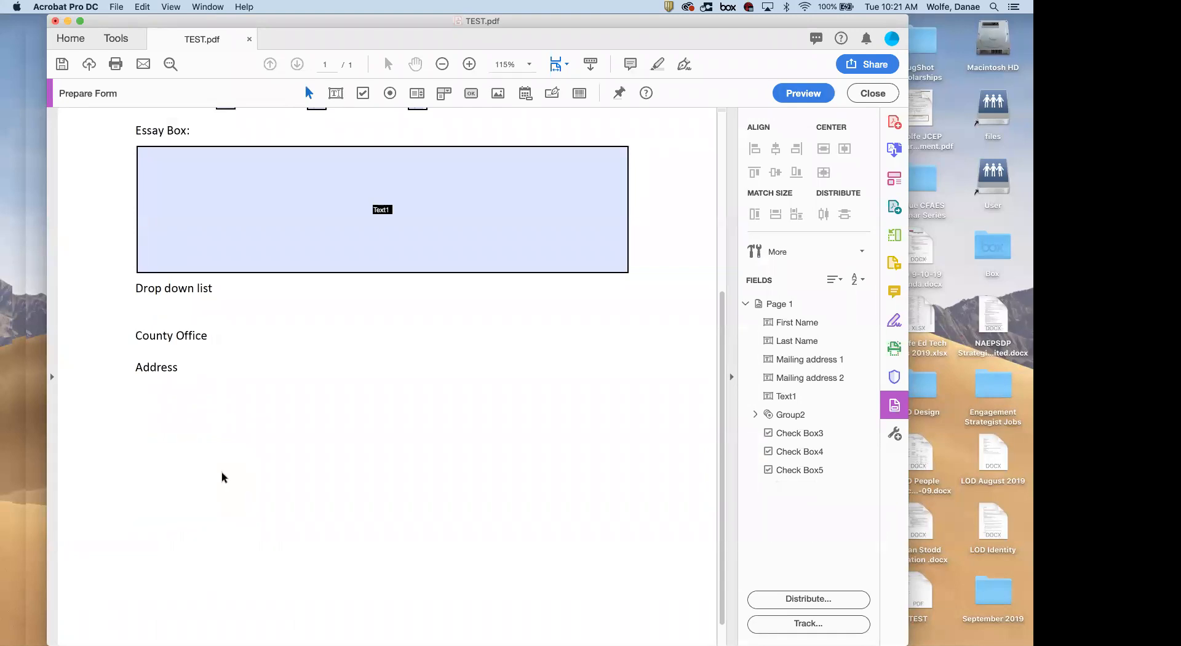
pyautogui.click(413, 94)
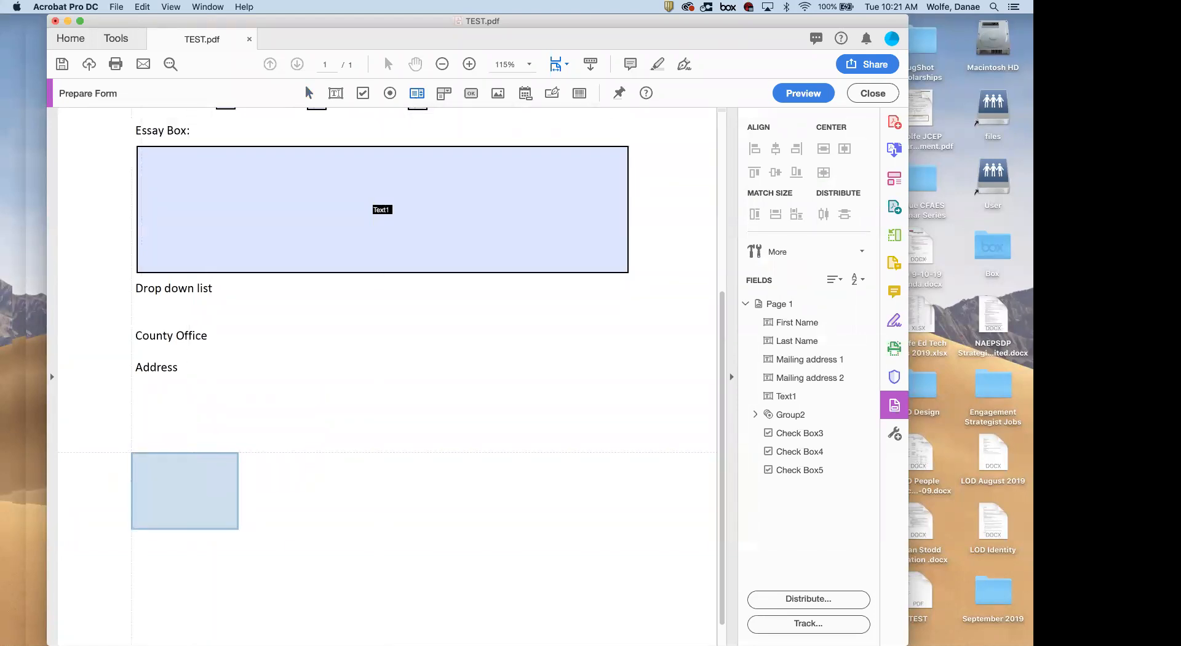
pyautogui.click(134, 429)
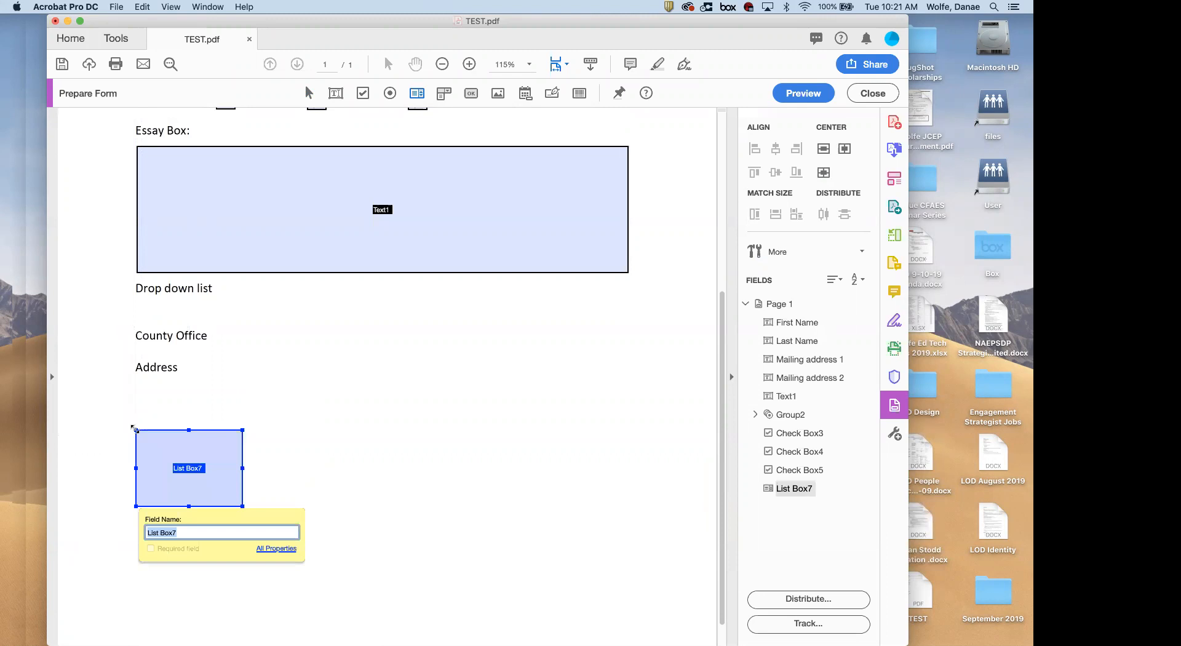
# Look through List Box7's Appearance, Position and Options properties, then close them
pyautogui.click(264, 547)
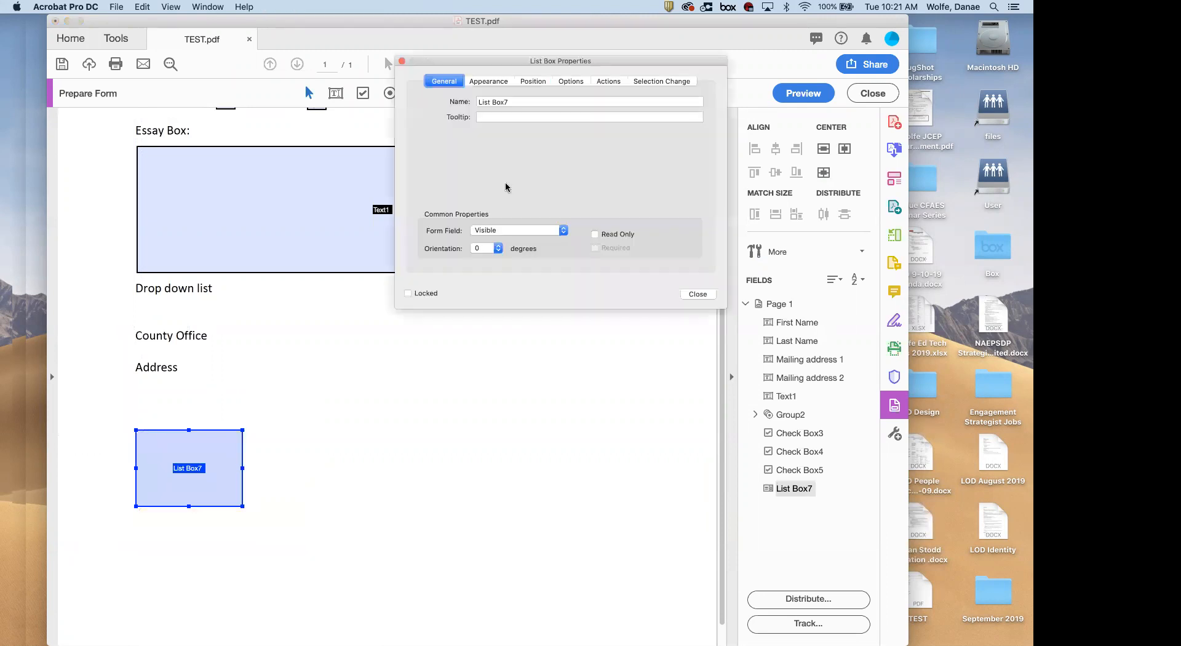
pyautogui.click(486, 85)
pyautogui.click(521, 83)
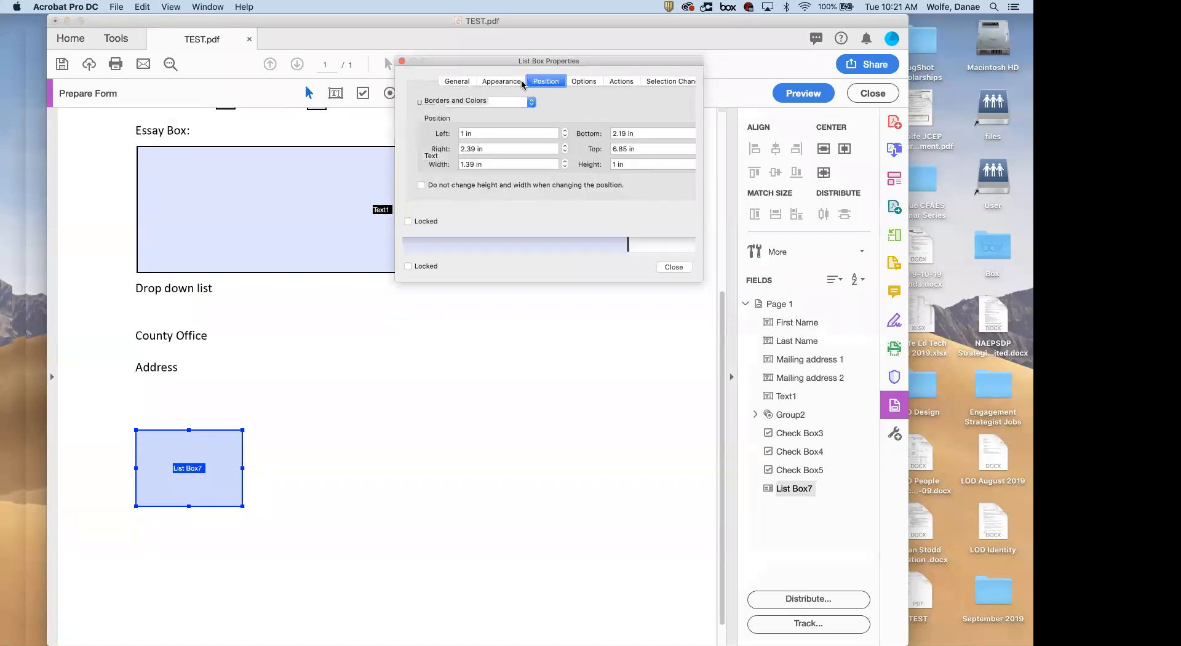
pyautogui.click(582, 81)
pyautogui.click(488, 136)
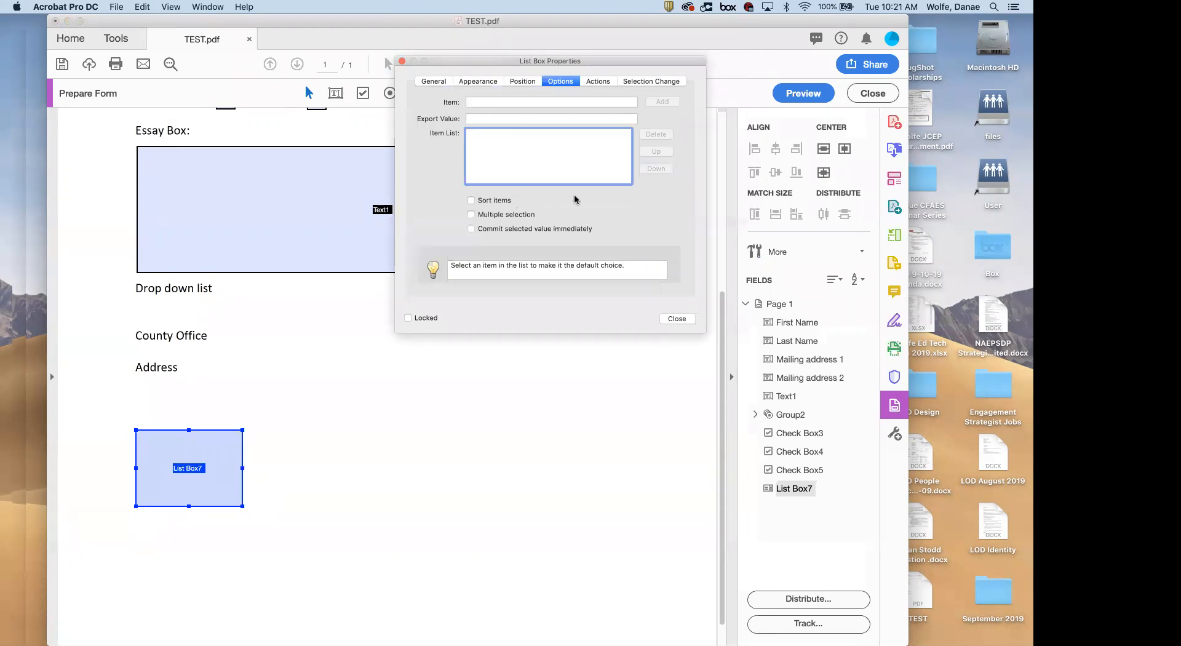
pyautogui.click(403, 61)
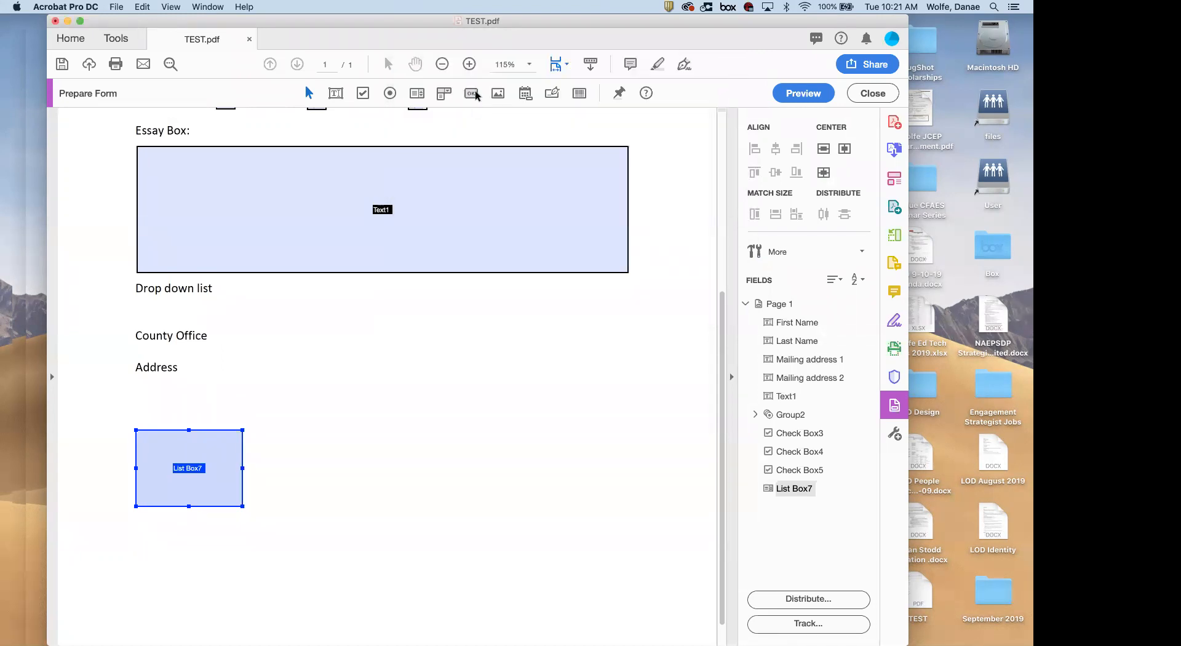
# Place Dropdown8 to the right of the list box and show its Options properties
pyautogui.click(443, 93)
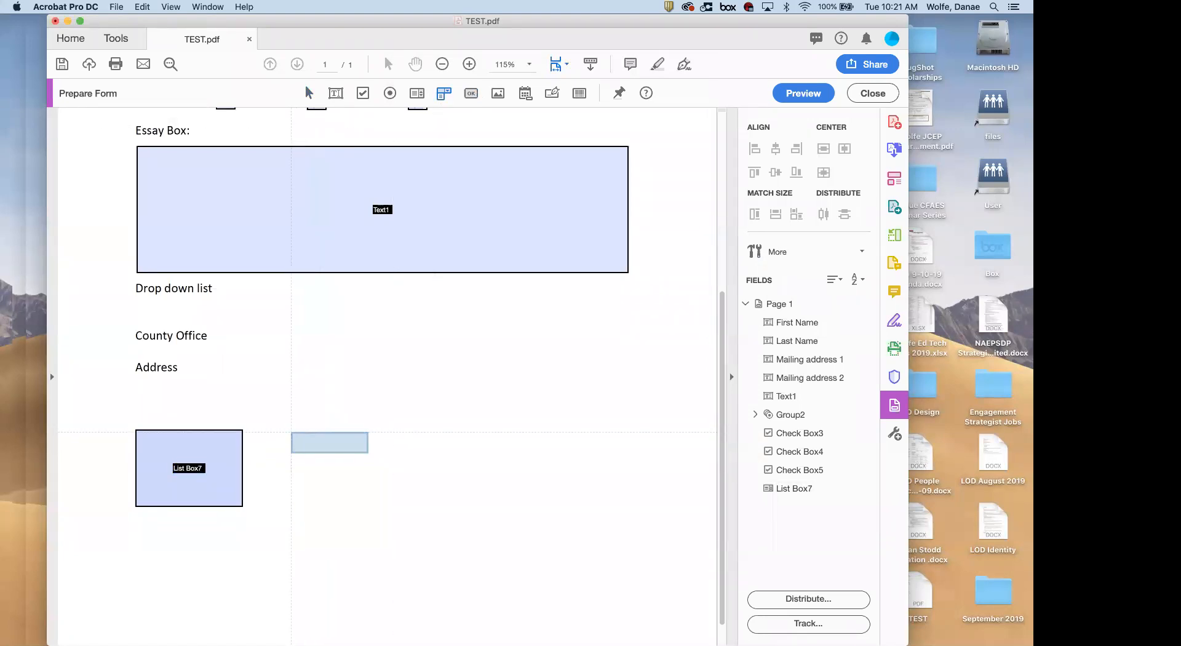
pyautogui.click(290, 429)
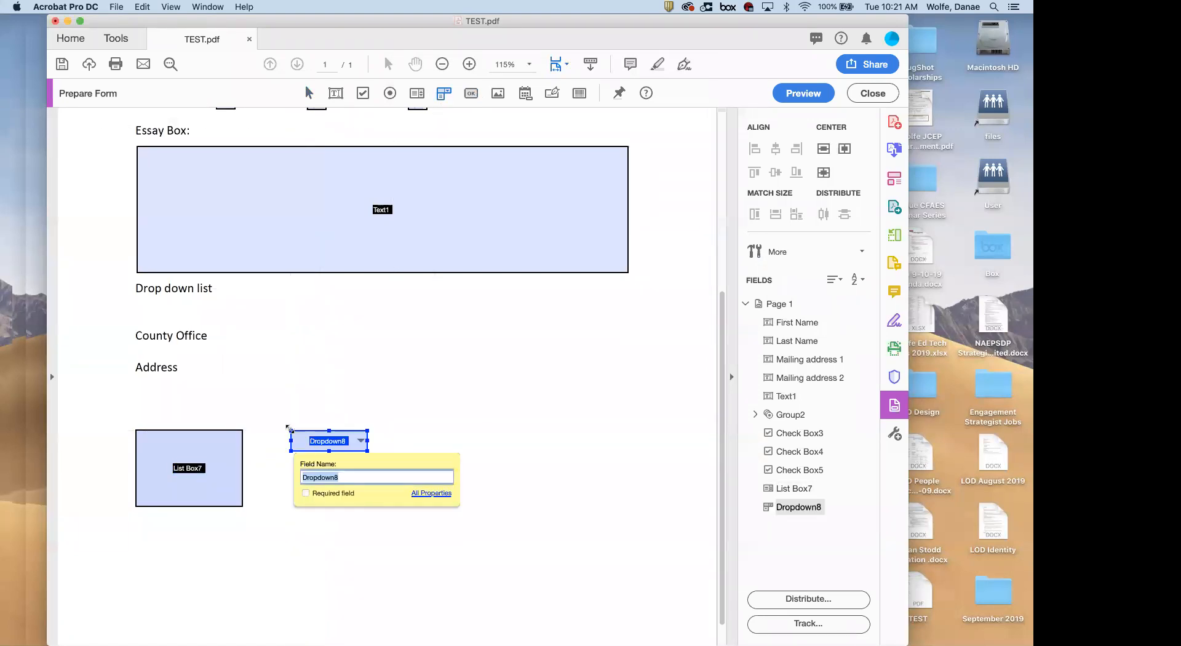
pyautogui.click(429, 493)
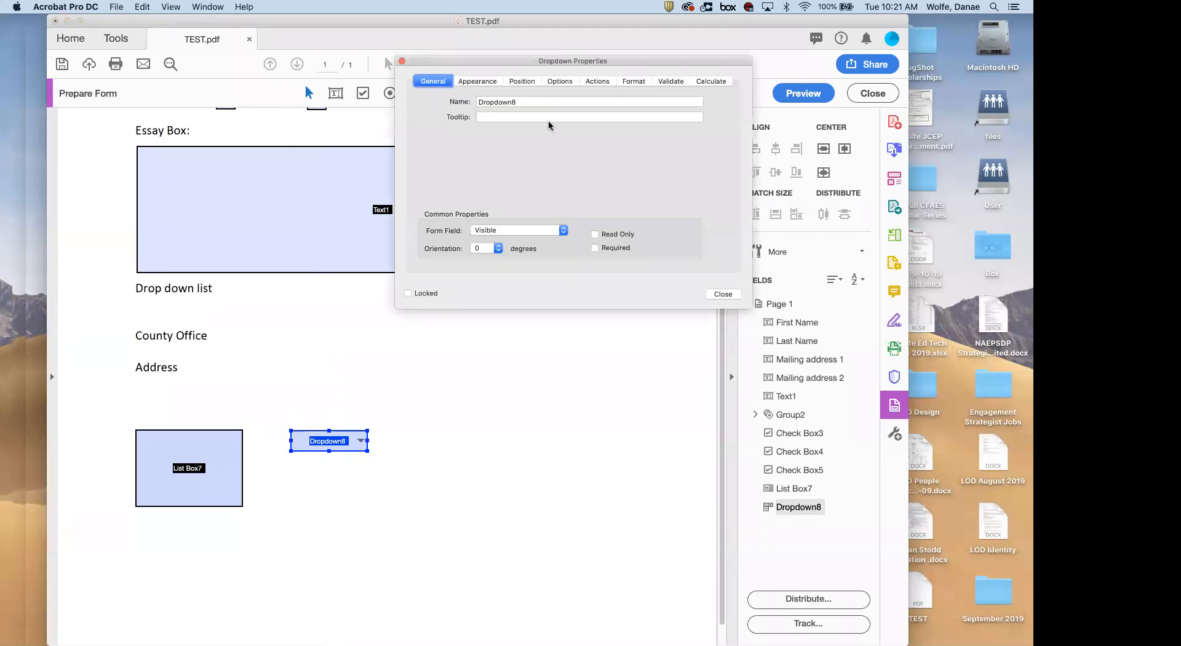
pyautogui.click(559, 80)
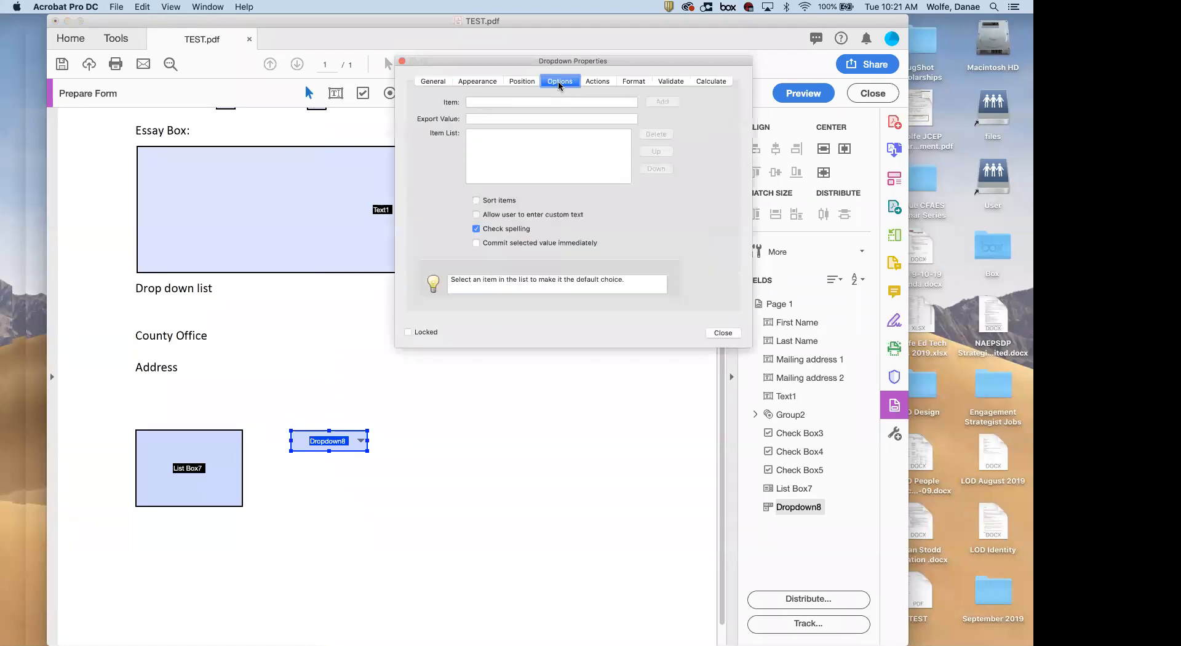
# Add Meal 1, Meal 2 and Meal 3 as dropdown choices, then preview the form
pyautogui.click(489, 100)
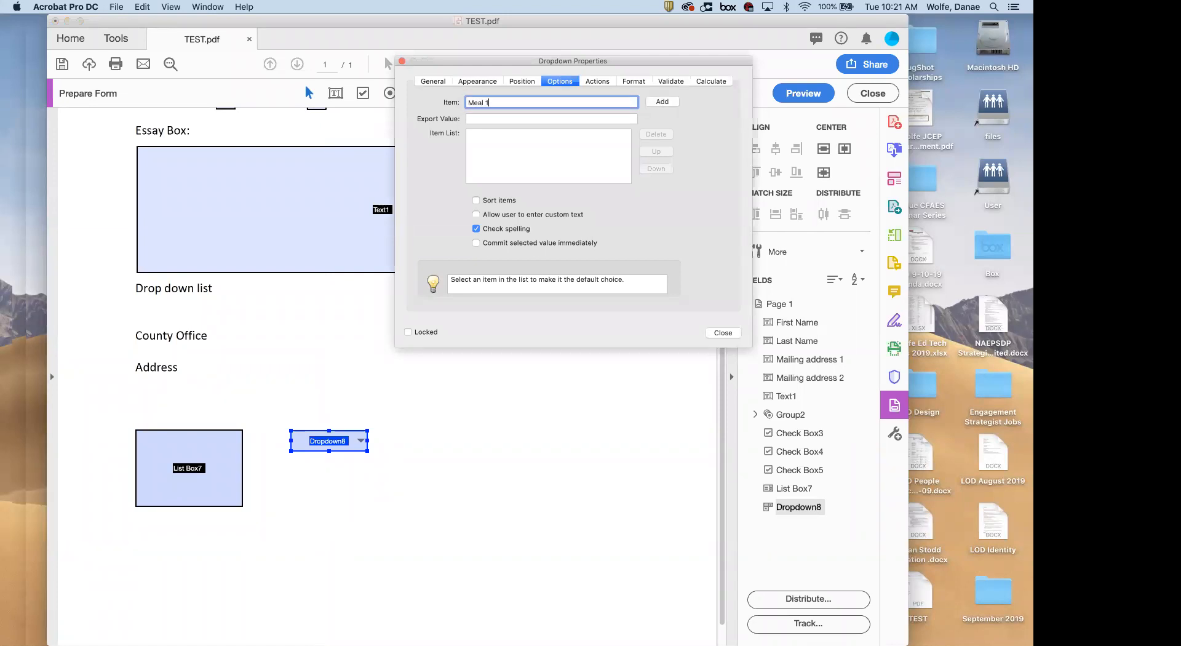
pyautogui.click(662, 102)
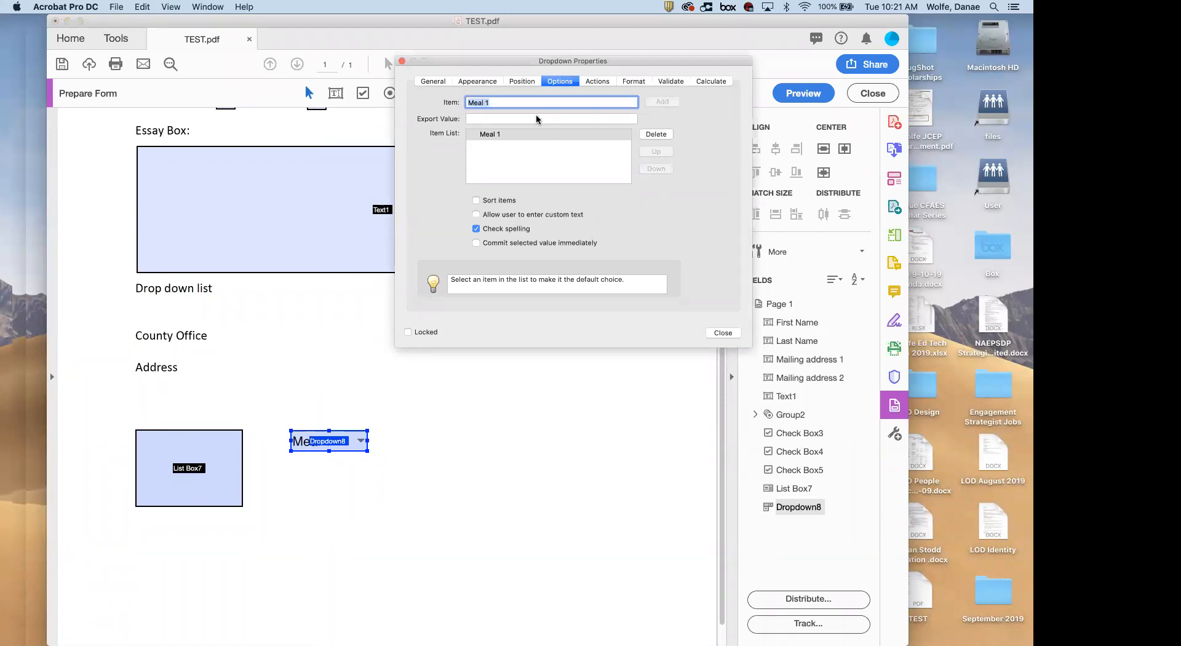
pyautogui.write('Meal 2')
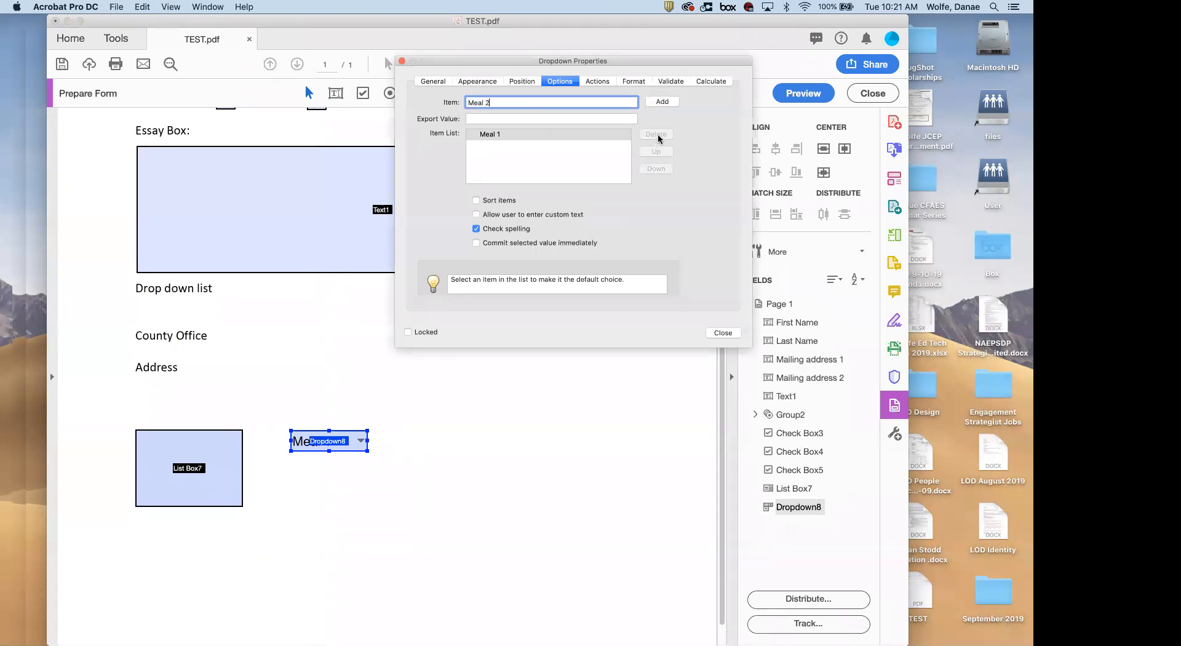
pyautogui.click(655, 103)
pyautogui.write('Meal 3')
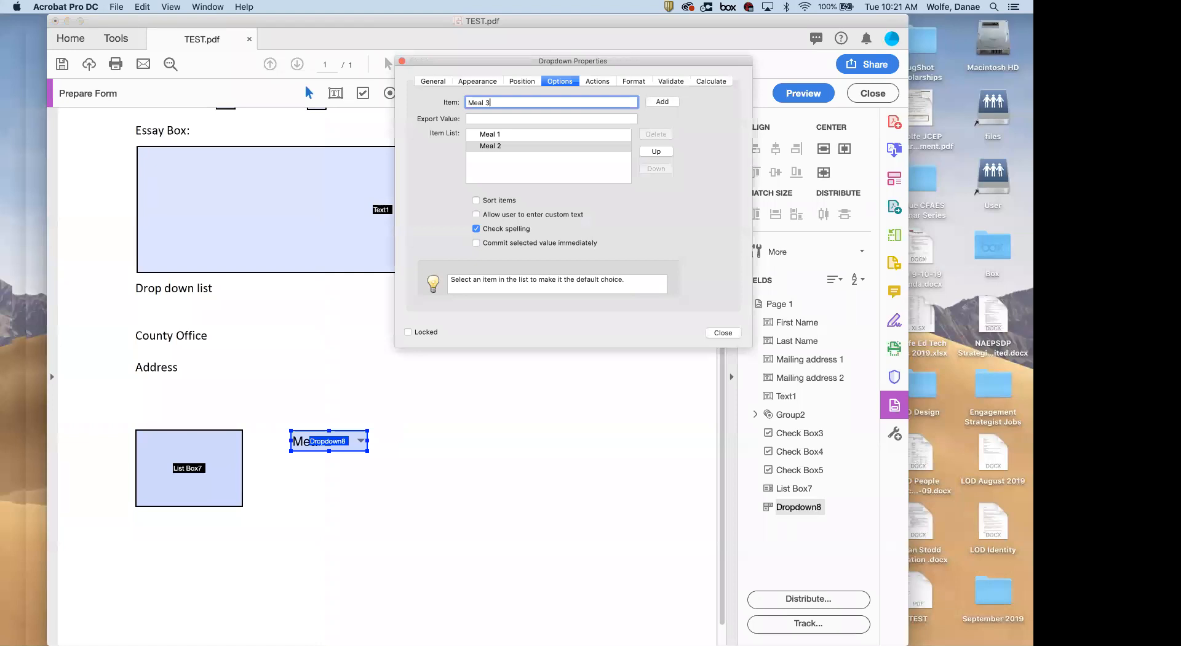
pyautogui.click(665, 102)
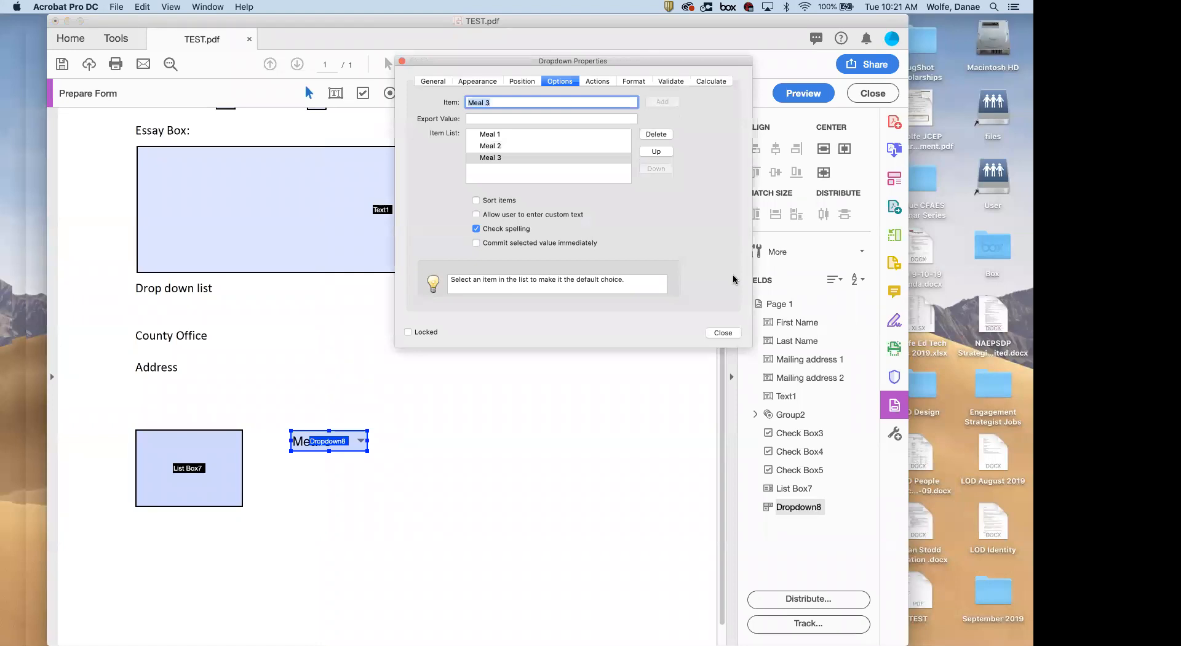
pyautogui.click(724, 332)
pyautogui.click(803, 93)
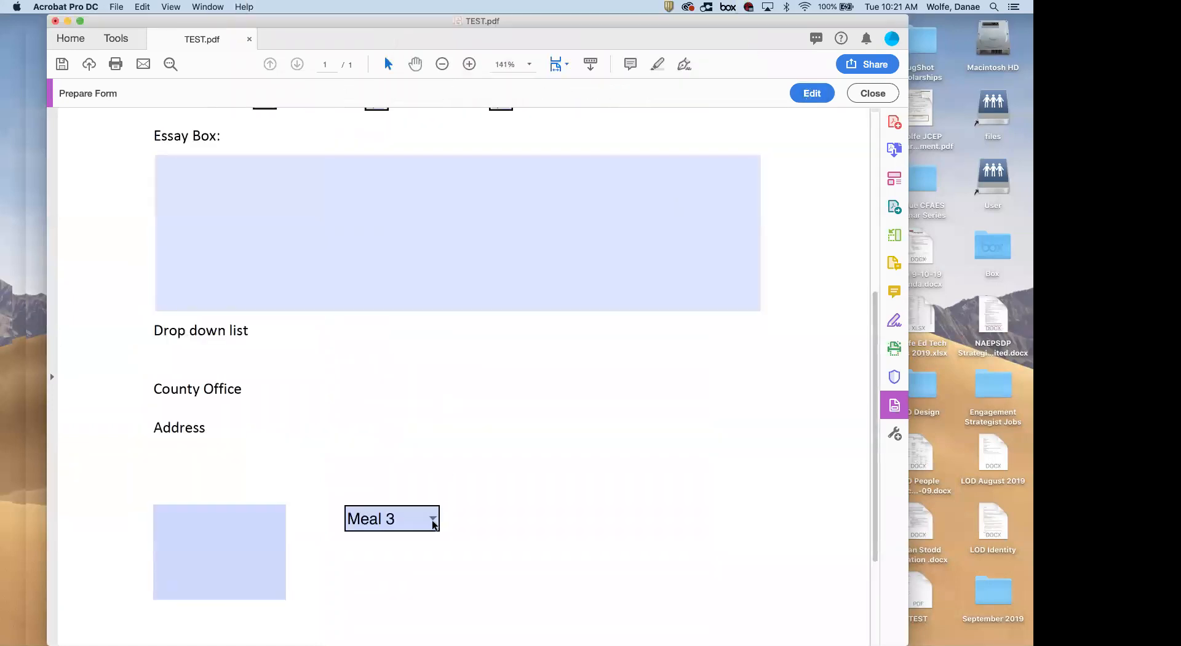
# Choose Meal 2, then Meal 1 in the previewed dropdown, and return to field editing
pyautogui.click(433, 523)
pyautogui.click(400, 558)
pyautogui.click(434, 522)
pyautogui.click(392, 543)
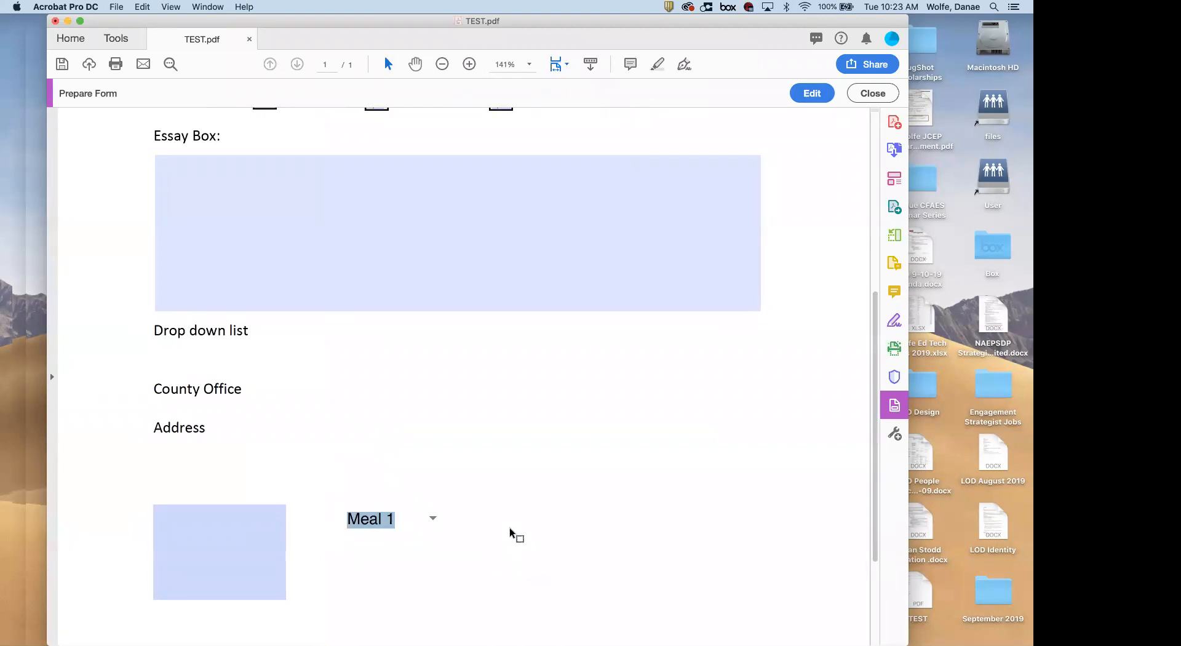
pyautogui.scroll(-3, 490, 434)
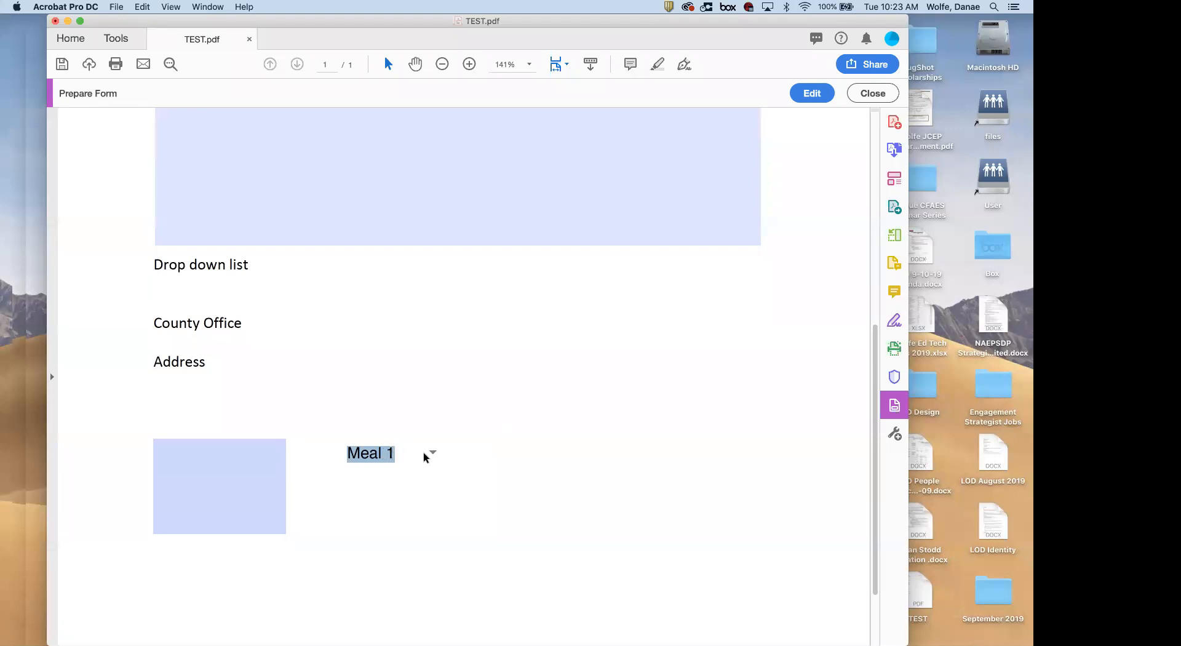
pyautogui.scroll(3, 417, 489)
pyautogui.scroll(-6, 418, 490)
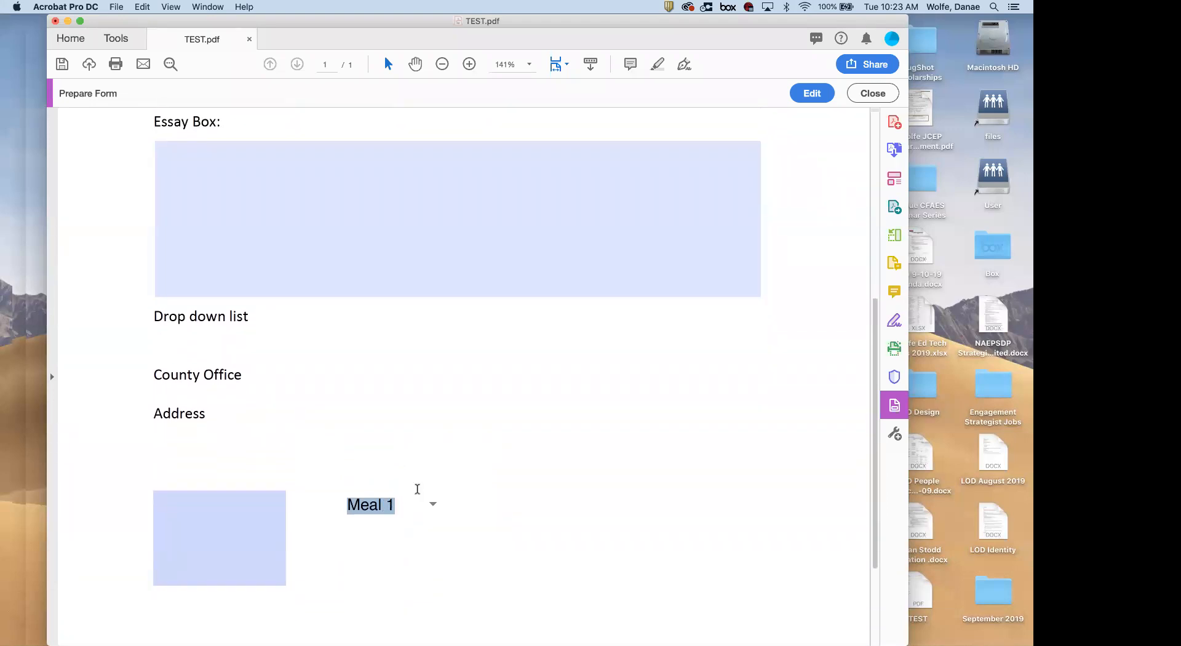
pyautogui.scroll(5, 417, 489)
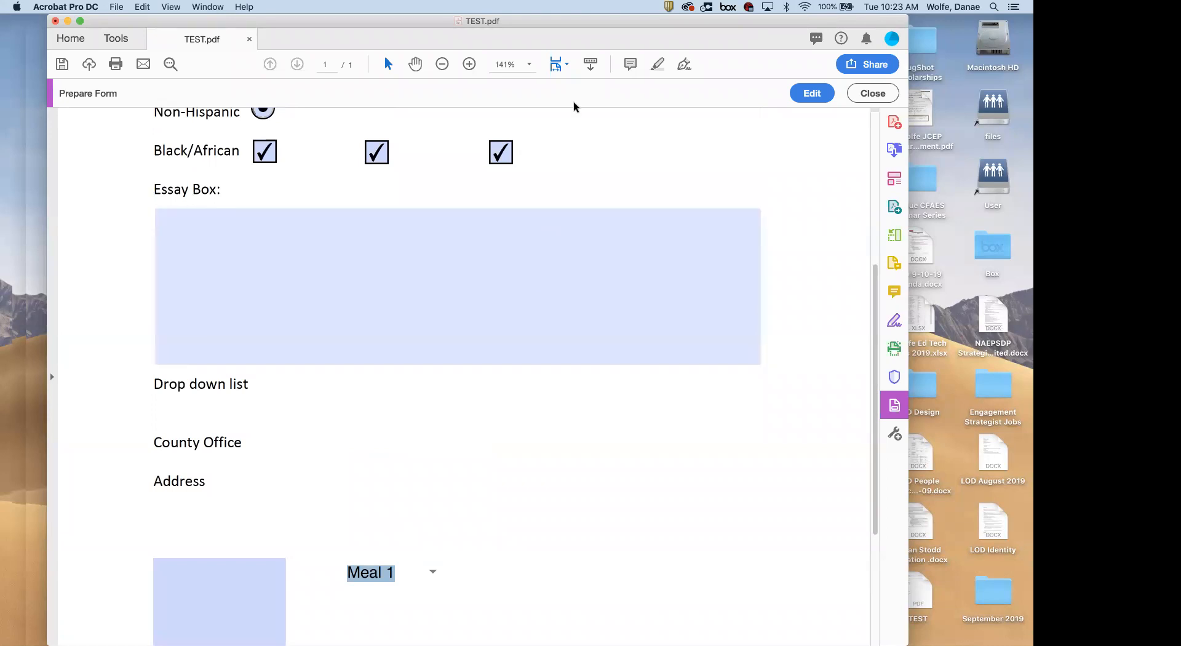
pyautogui.scroll(2, 540, 123)
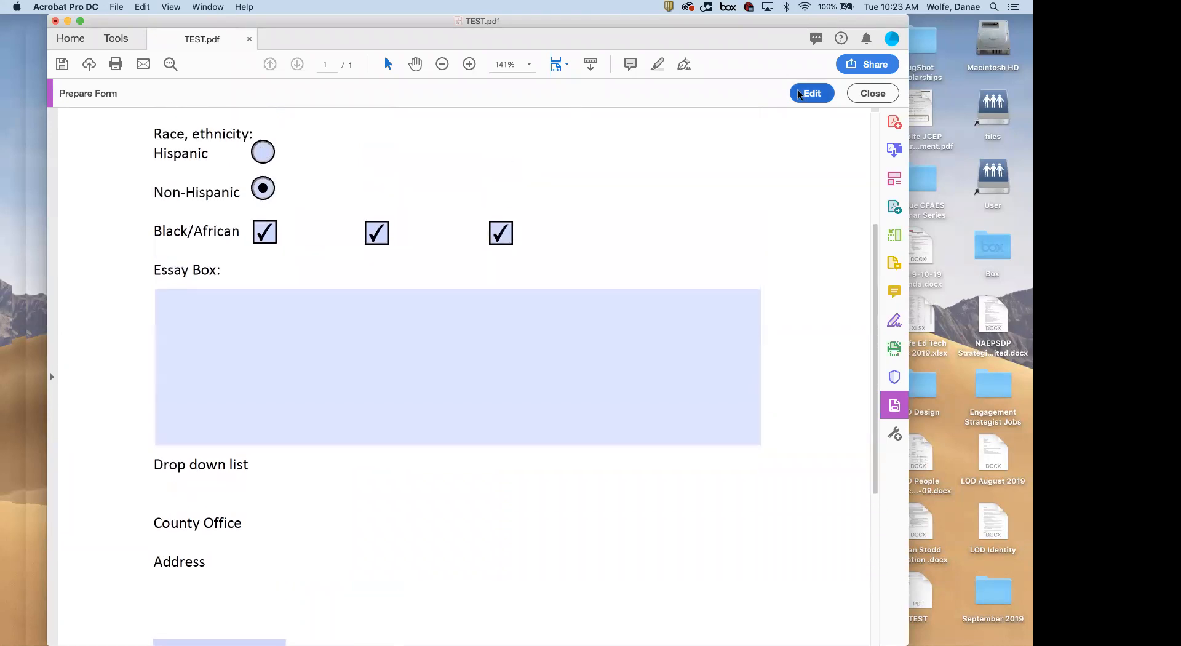
pyautogui.click(798, 92)
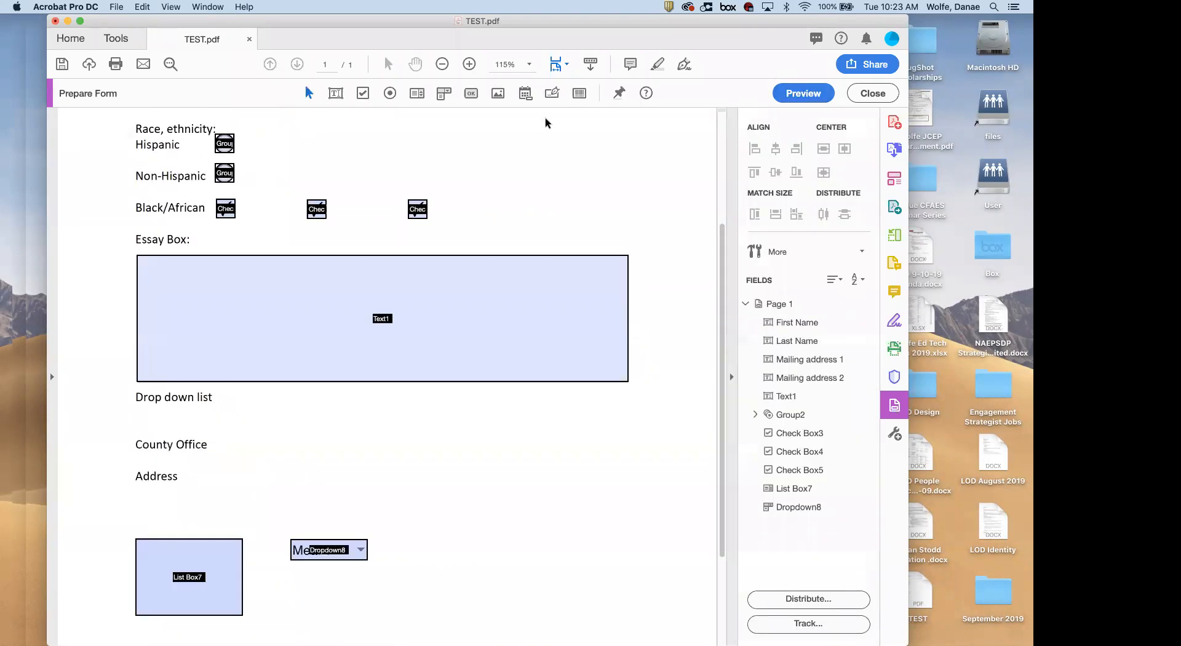
# Place an image field right of the dropdown, review its property tabs, and open its picture picker in preview
pyautogui.click(499, 94)
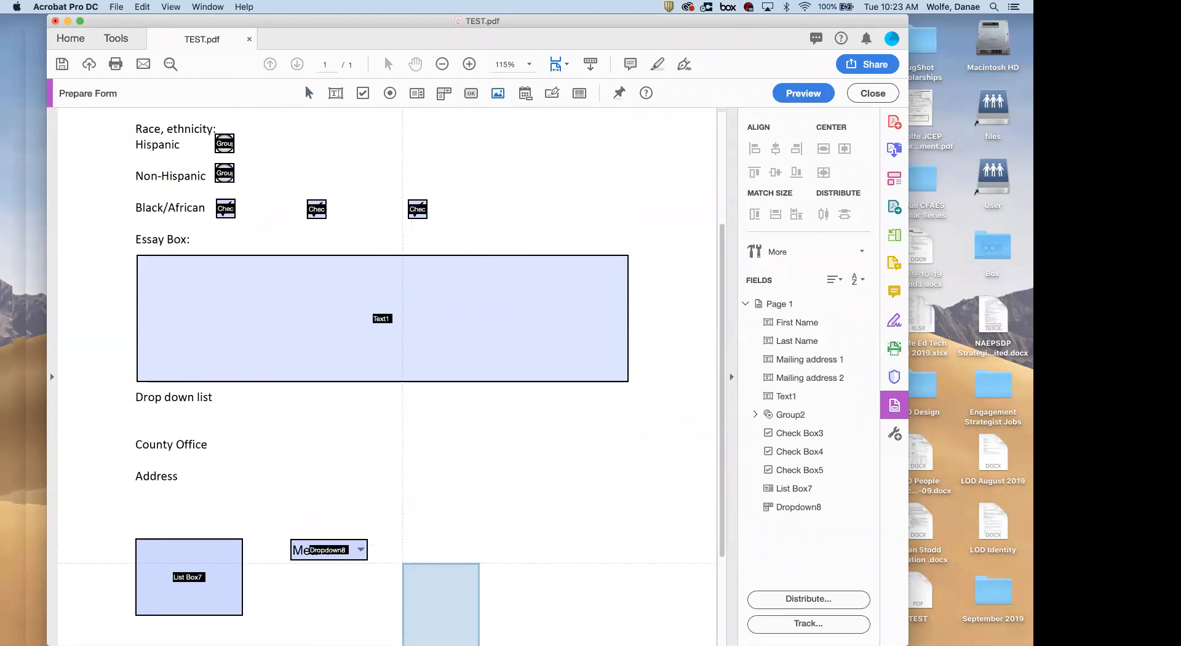
pyautogui.click(416, 529)
pyautogui.scroll(-5, 416, 528)
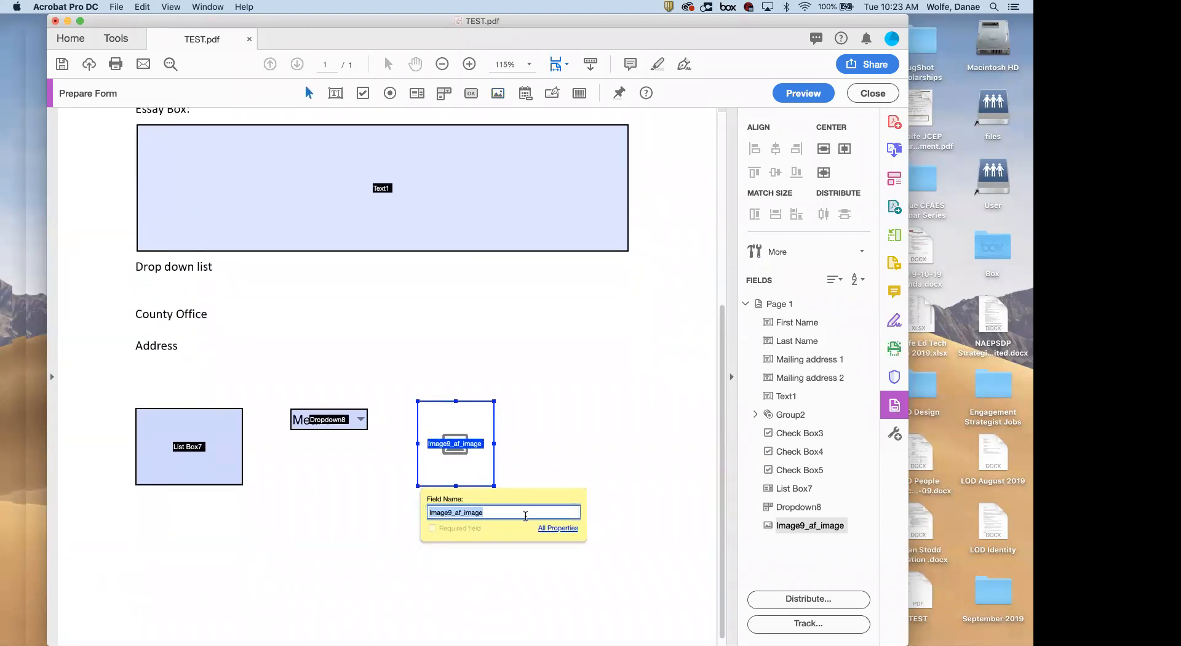
pyautogui.click(549, 528)
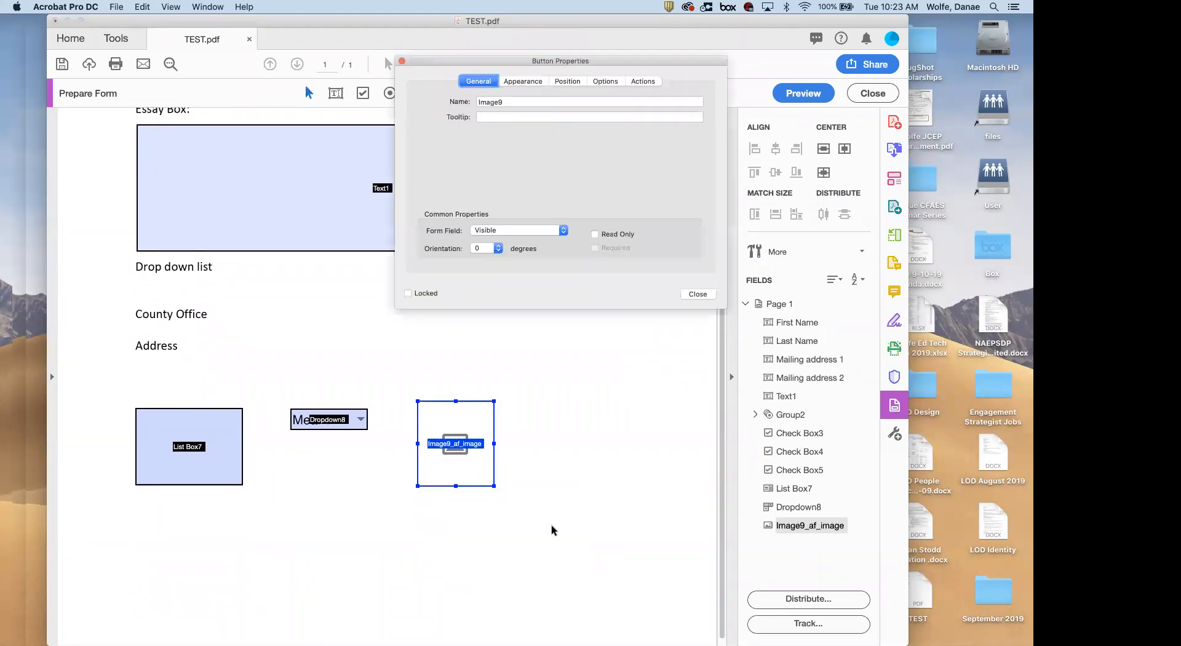
pyautogui.click(598, 81)
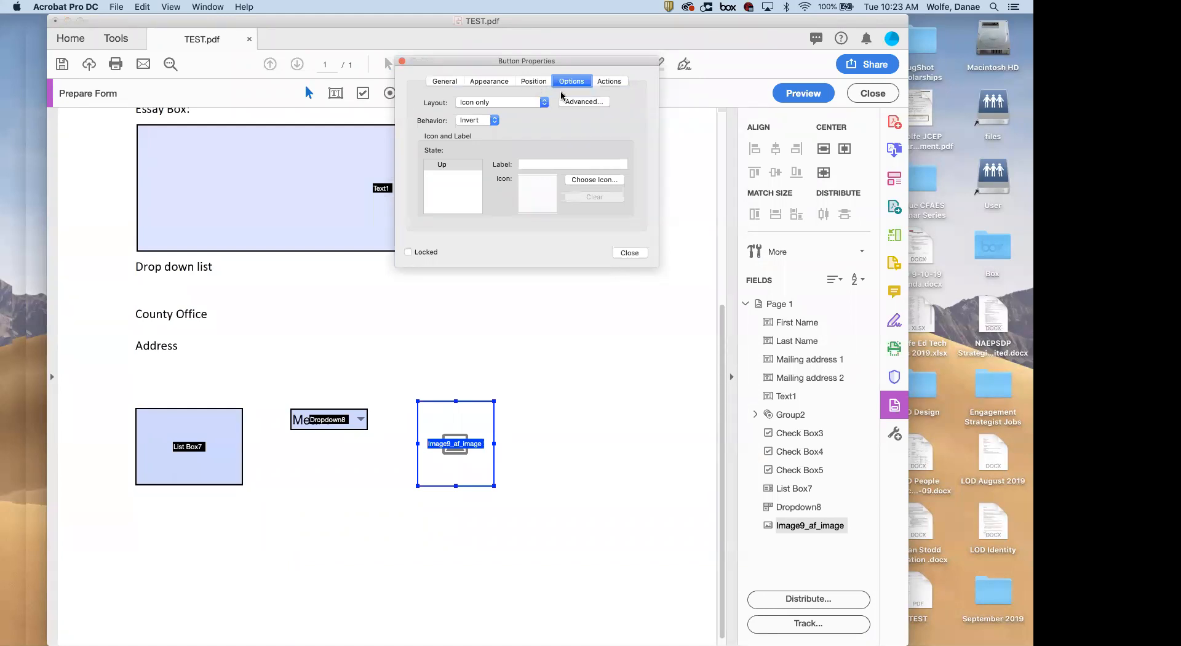
pyautogui.click(495, 84)
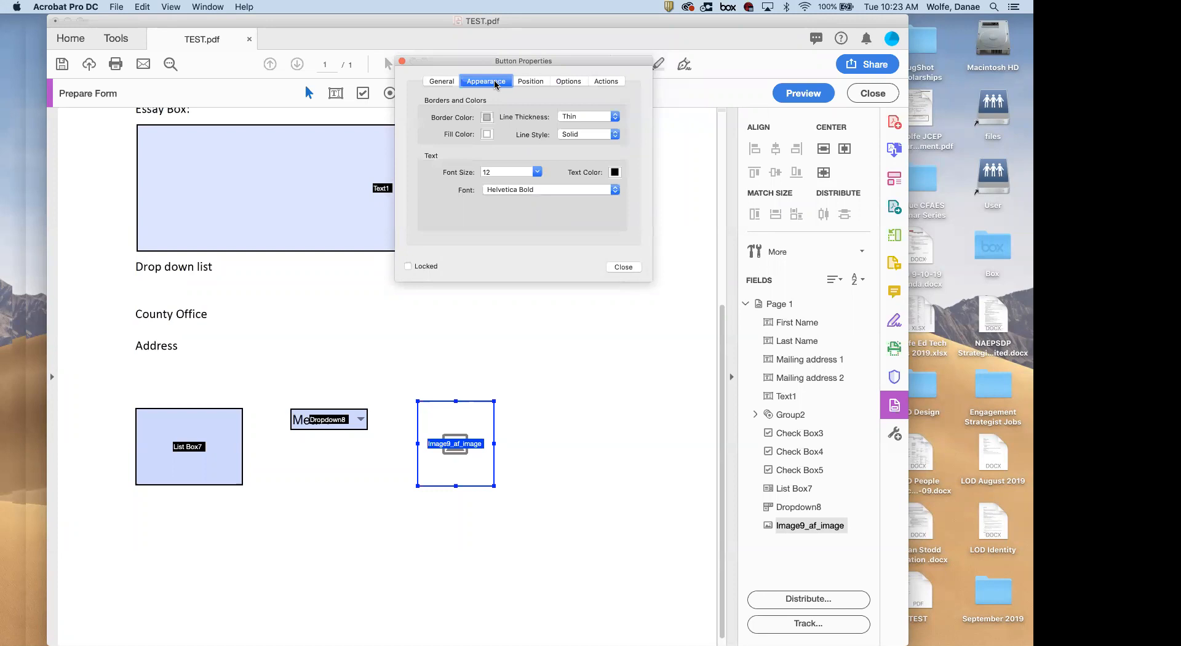
pyautogui.click(436, 82)
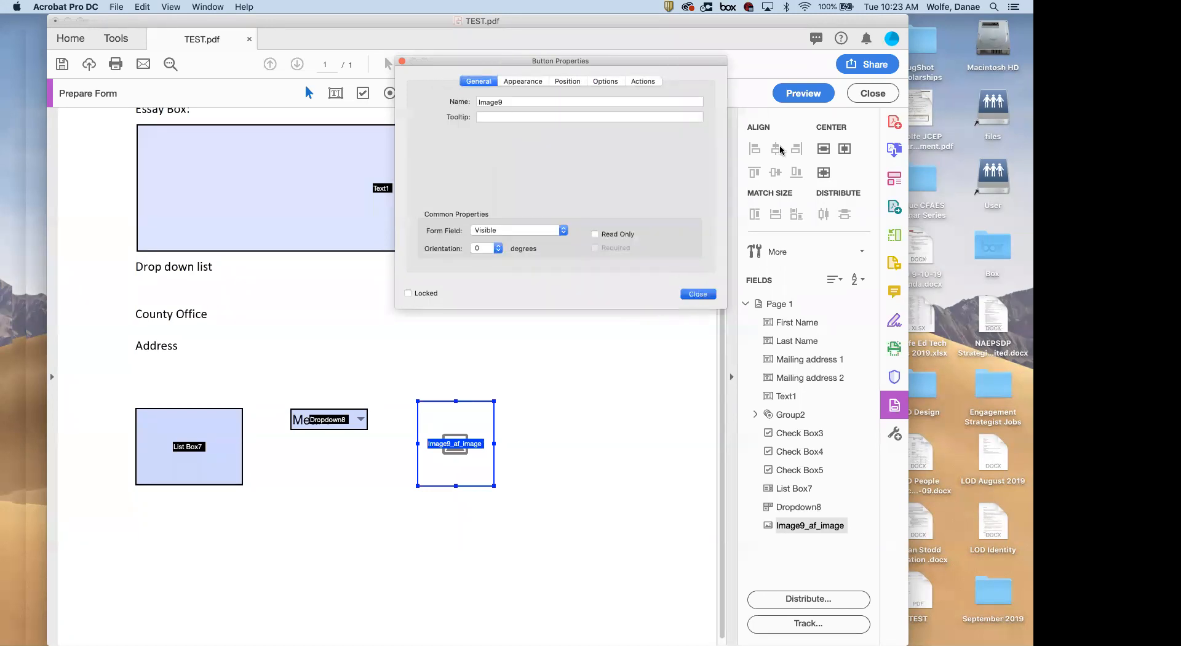
pyautogui.press('Return')
pyautogui.click(804, 93)
pyautogui.click(536, 516)
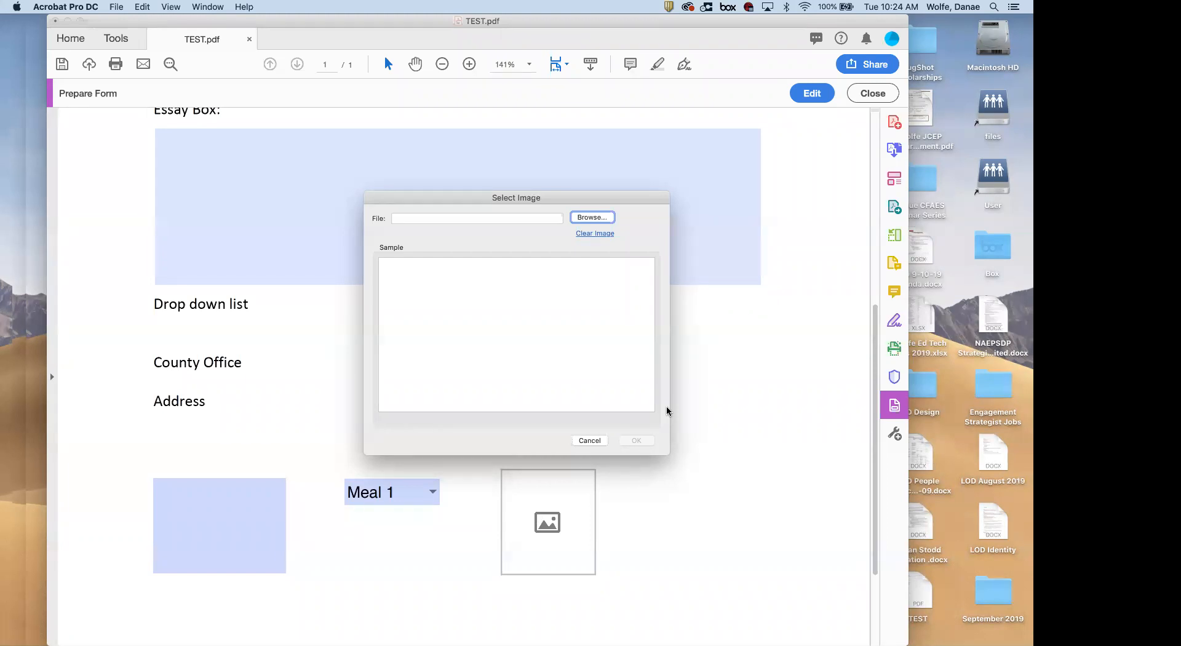
# Cancel the Select Image dialog so no picture is placed
pyautogui.click(589, 440)
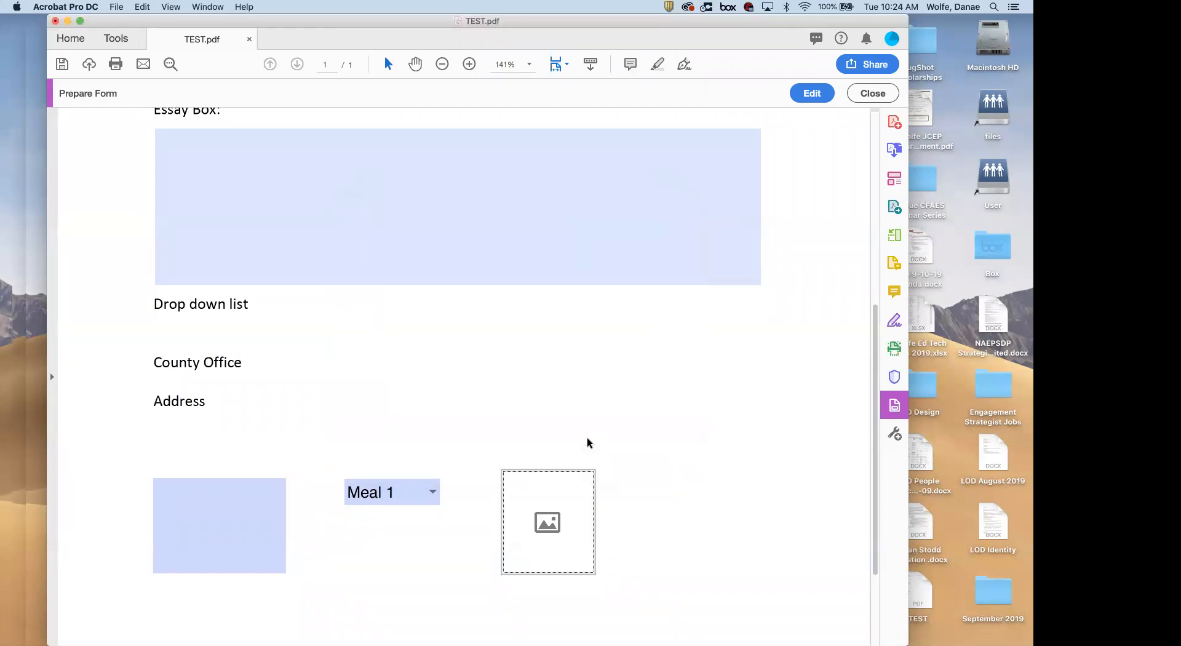
pyautogui.scroll(5, 587, 442)
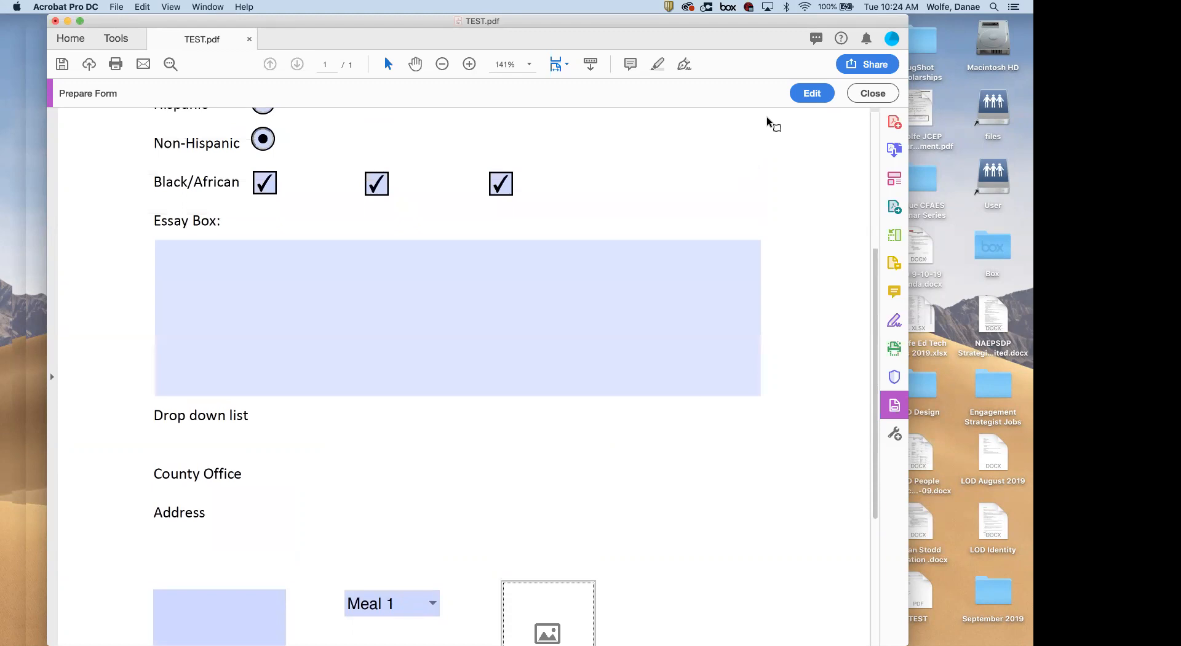
# Briefly return to editing, selecting the essay box and date field tool, then preview again
pyautogui.click(812, 93)
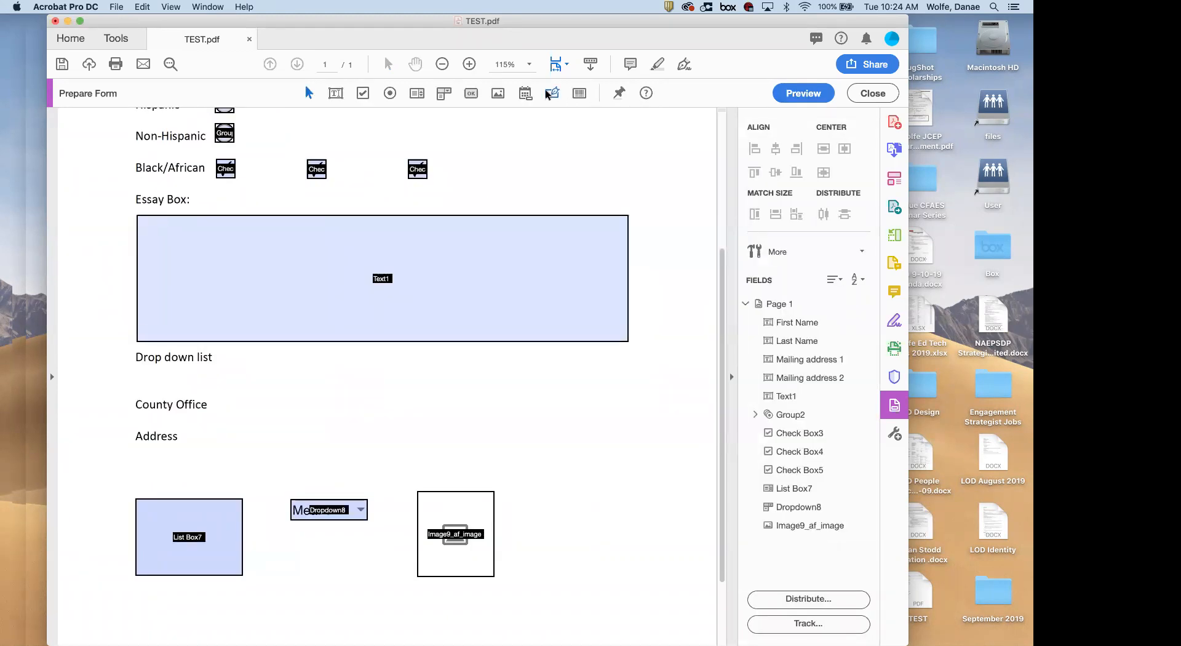
pyautogui.click(465, 303)
pyautogui.scroll(-3, 465, 302)
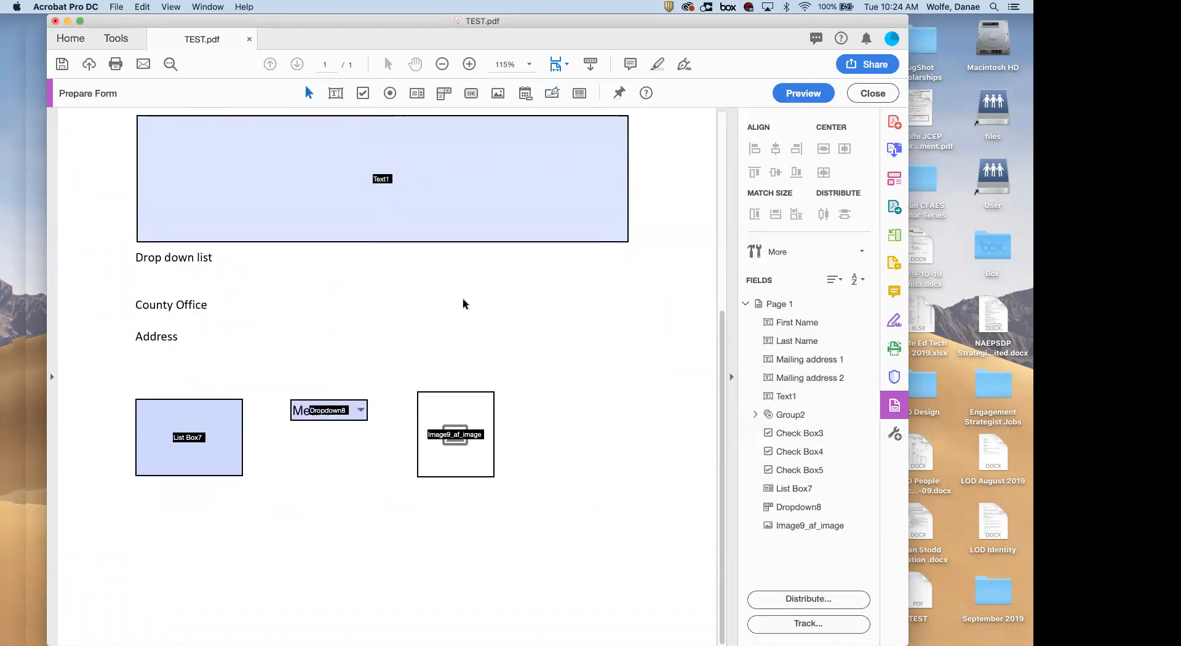
pyautogui.click(524, 92)
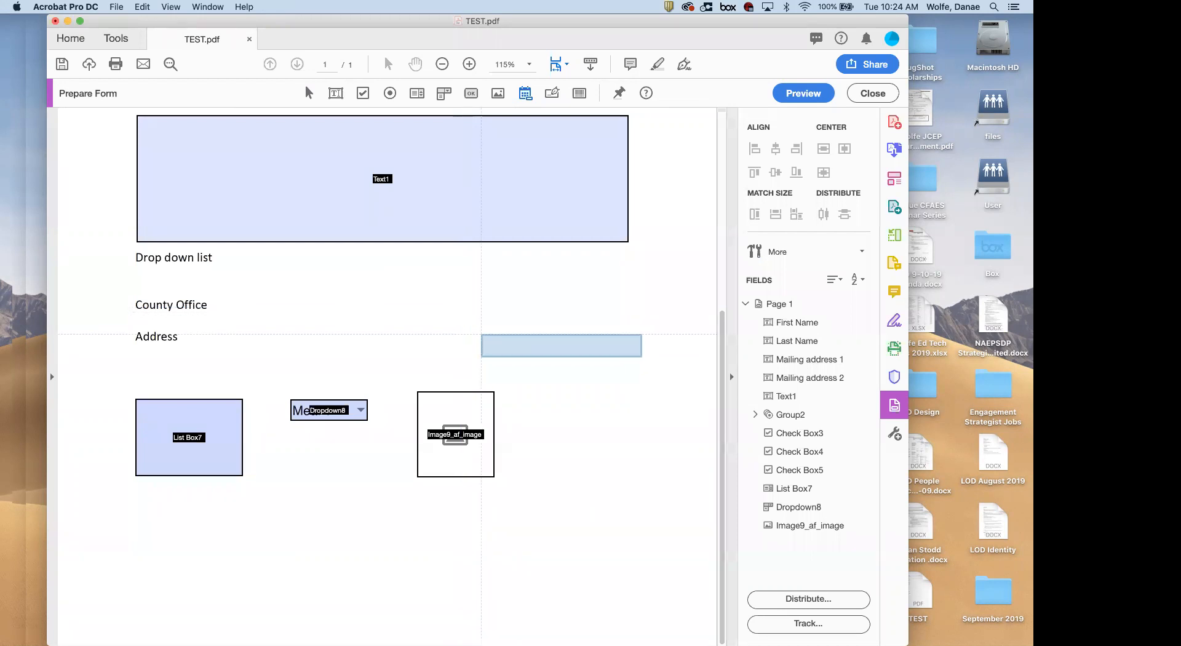
pyautogui.click(811, 97)
pyautogui.scroll(-2, 537, 478)
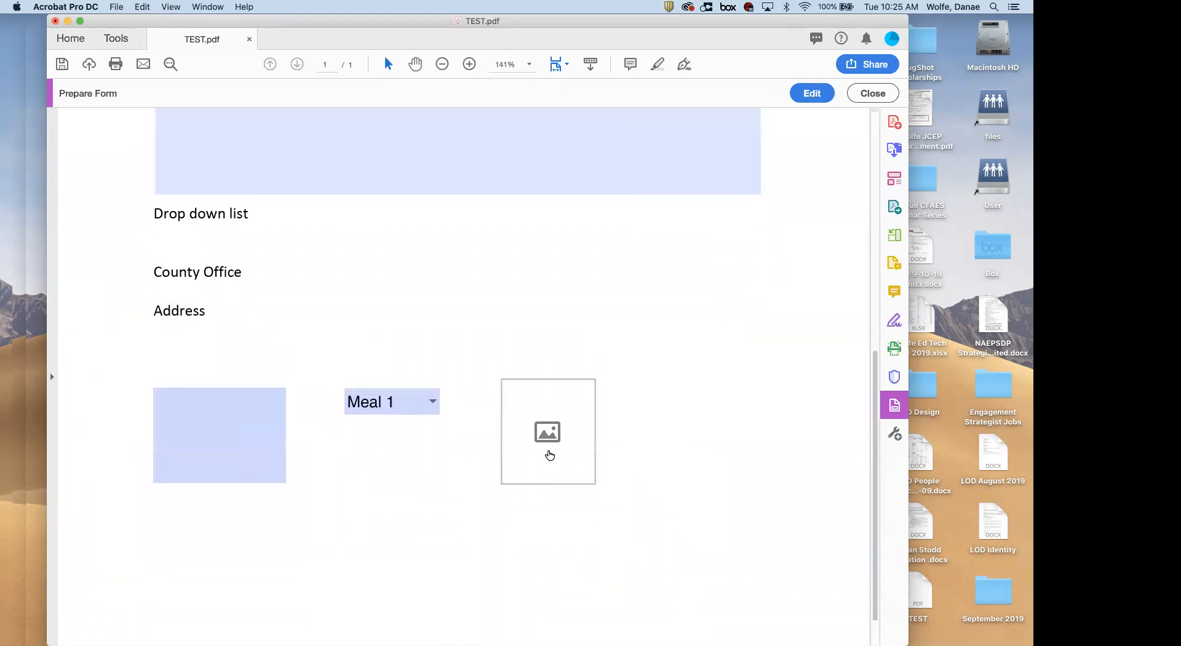
# Browse to Desktop > September 2019 > September 17 and choose Candy-striped Leafhopper.jpg for the image field
pyautogui.click(552, 441)
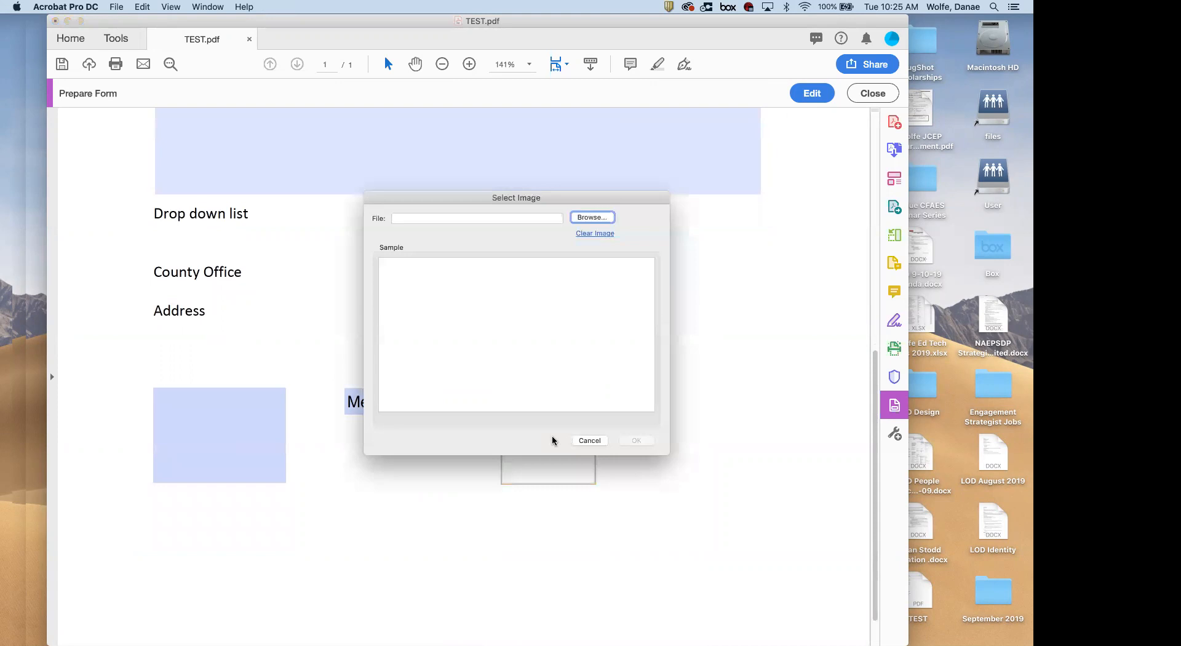
pyautogui.click(590, 218)
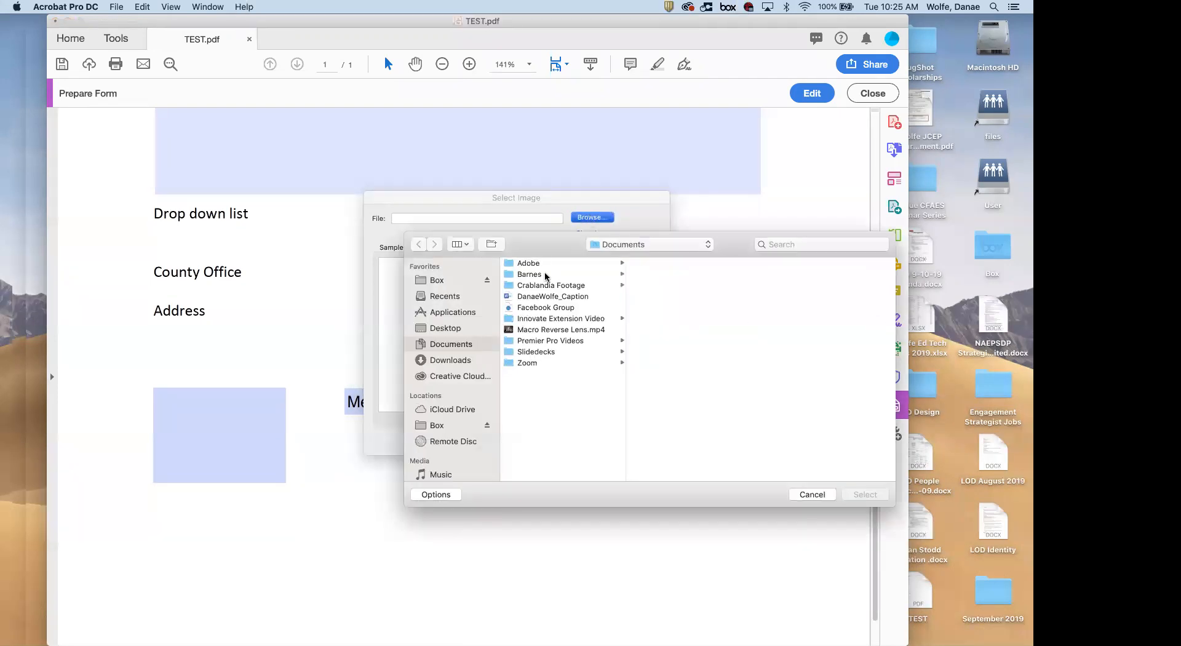
pyautogui.moveTo(463, 230); pyautogui.dragTo(356, 206)
pyautogui.click(352, 304)
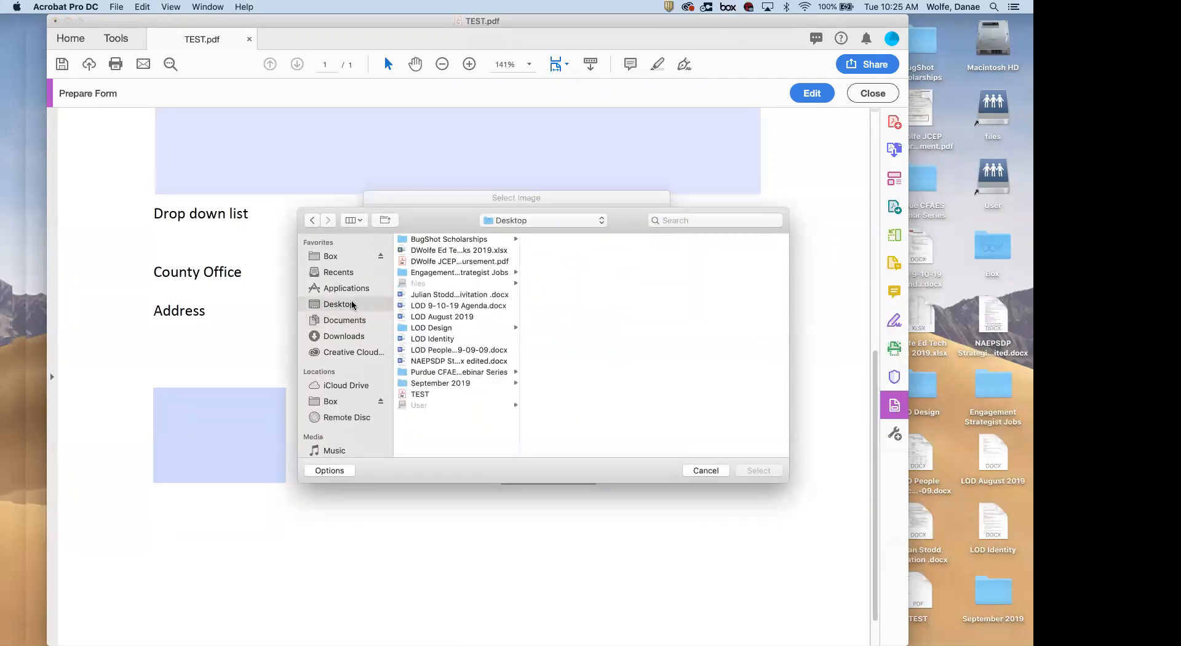
pyautogui.click(442, 383)
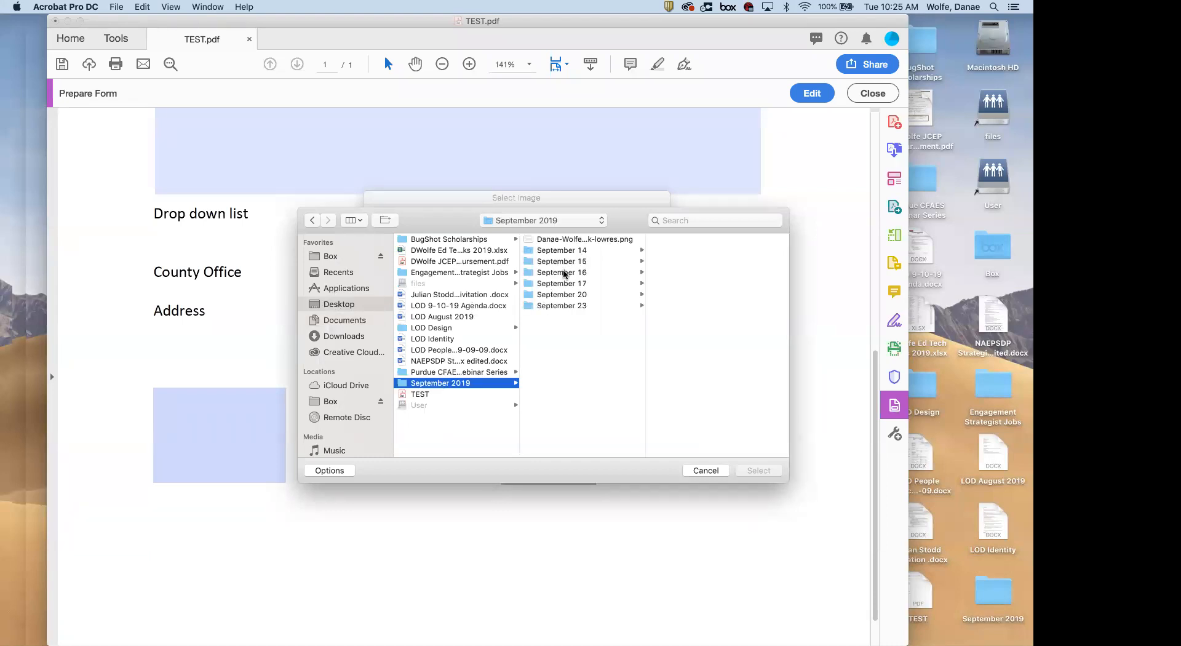
pyautogui.click(557, 306)
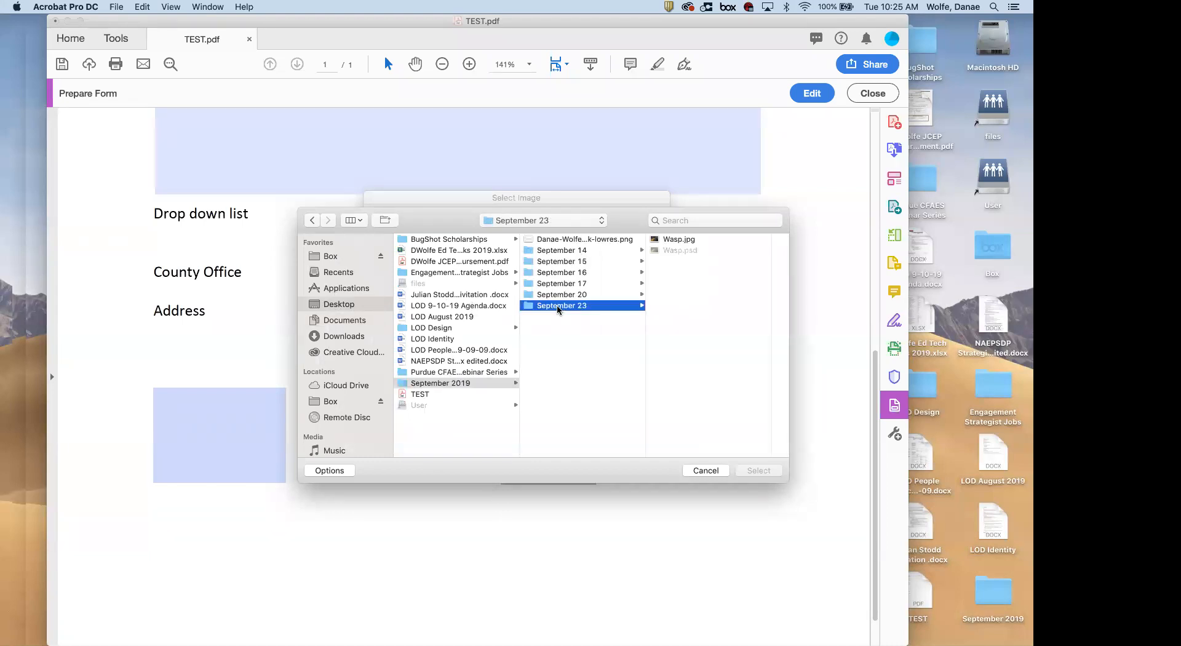
pyautogui.press('Up')
pyautogui.press('Up')
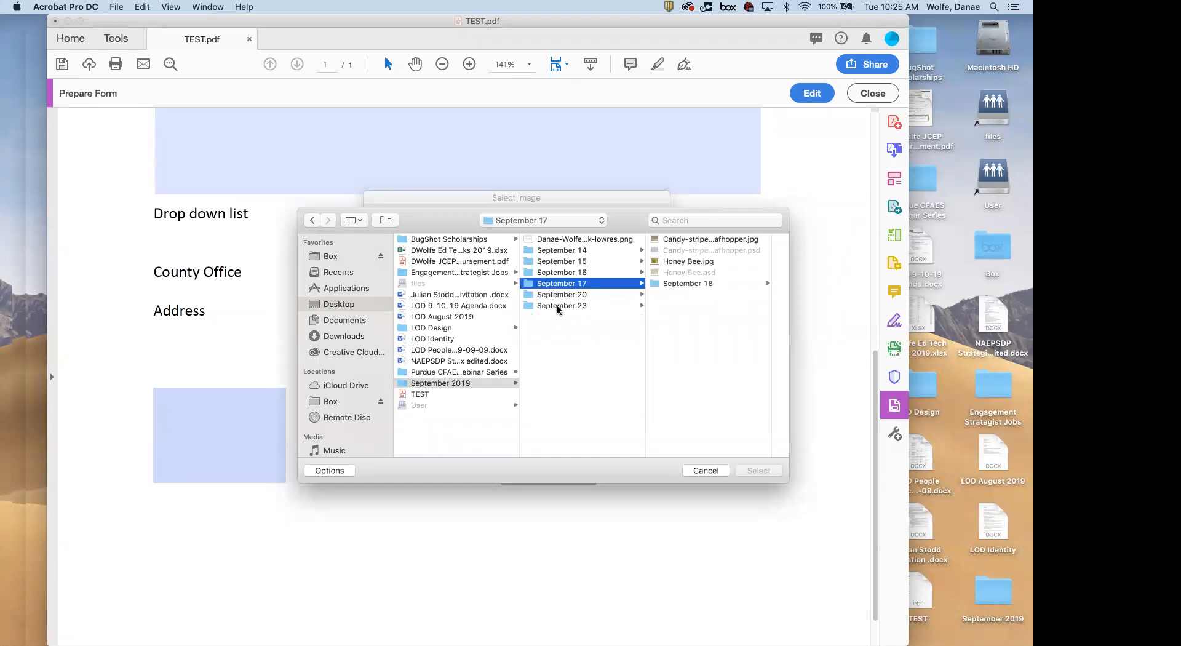
pyautogui.press('Up')
pyautogui.press('Down')
pyautogui.press('Right')
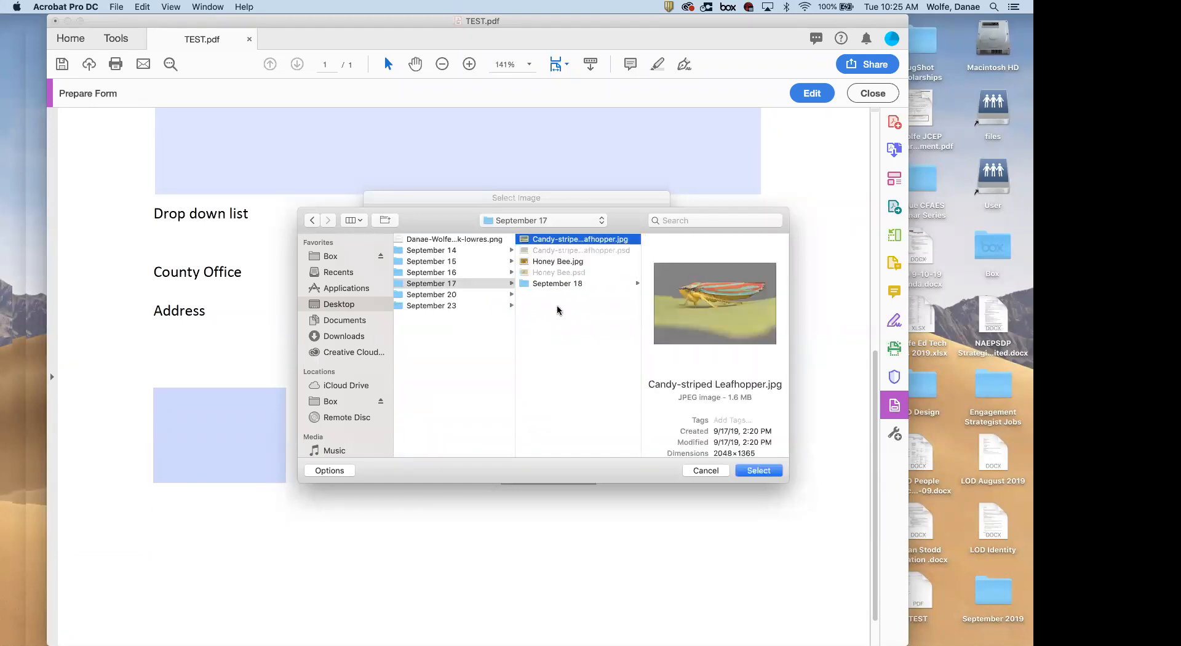
pyautogui.press('Return')
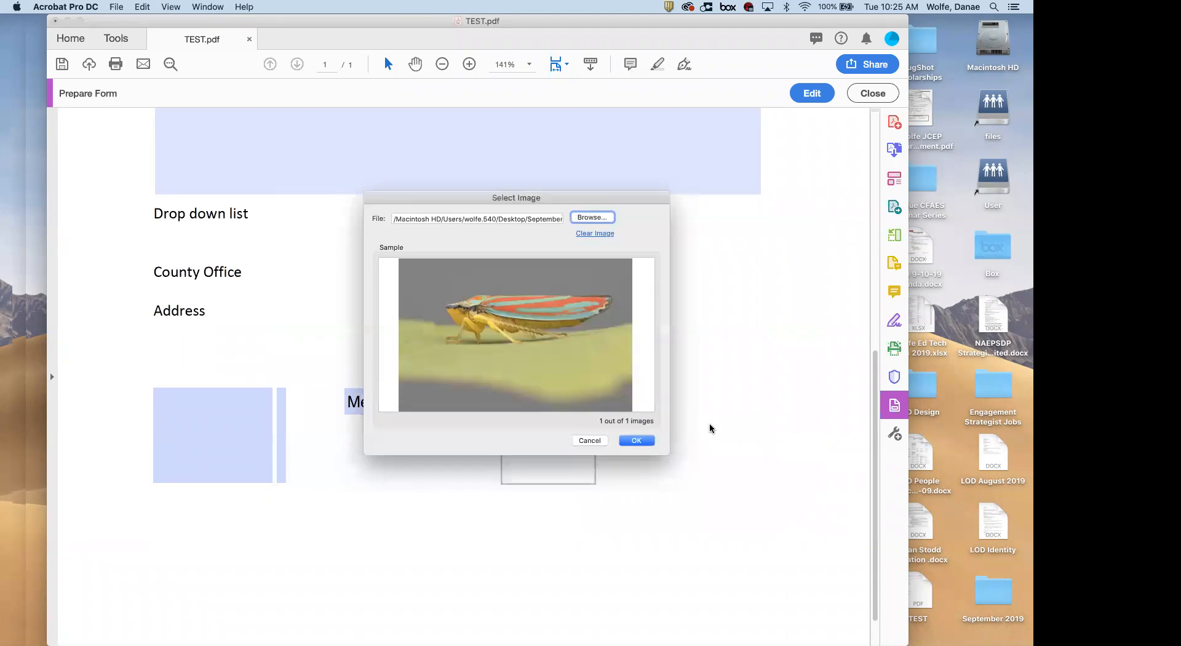
pyautogui.click(638, 441)
# Reopen and cancel the image picker, then scroll around the leafhopper photo to inspect it
pyautogui.click(678, 431)
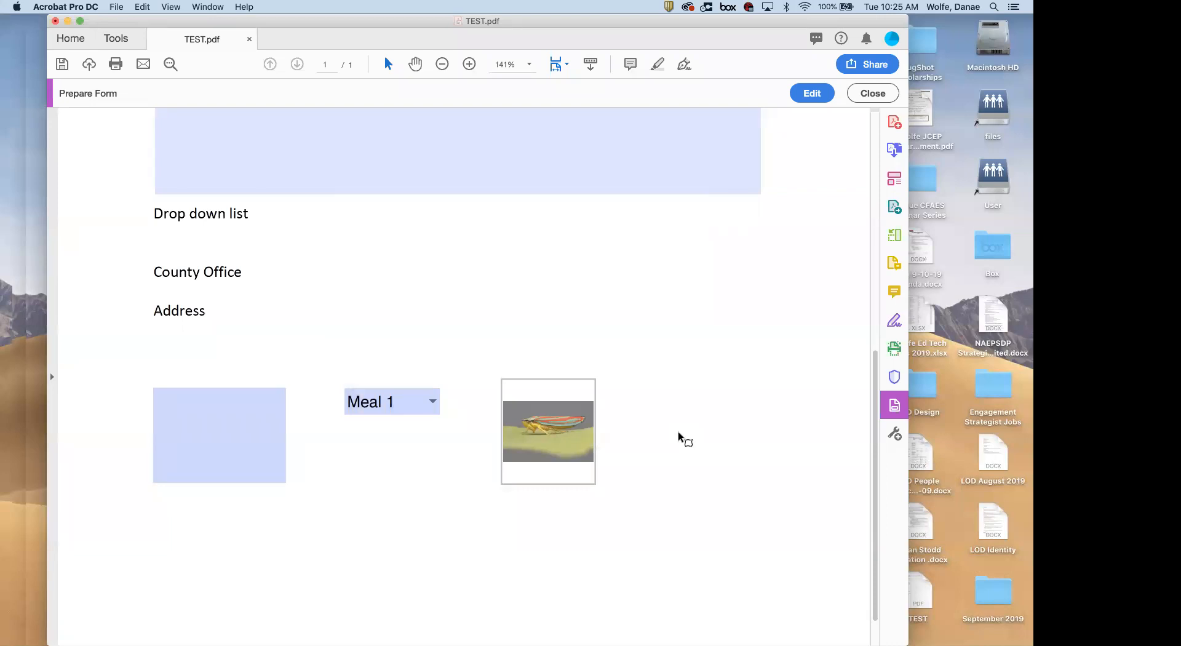
pyautogui.click(535, 431)
pyautogui.click(586, 440)
pyautogui.scroll(5, 581, 431)
pyautogui.hscroll(-5, 580, 431)
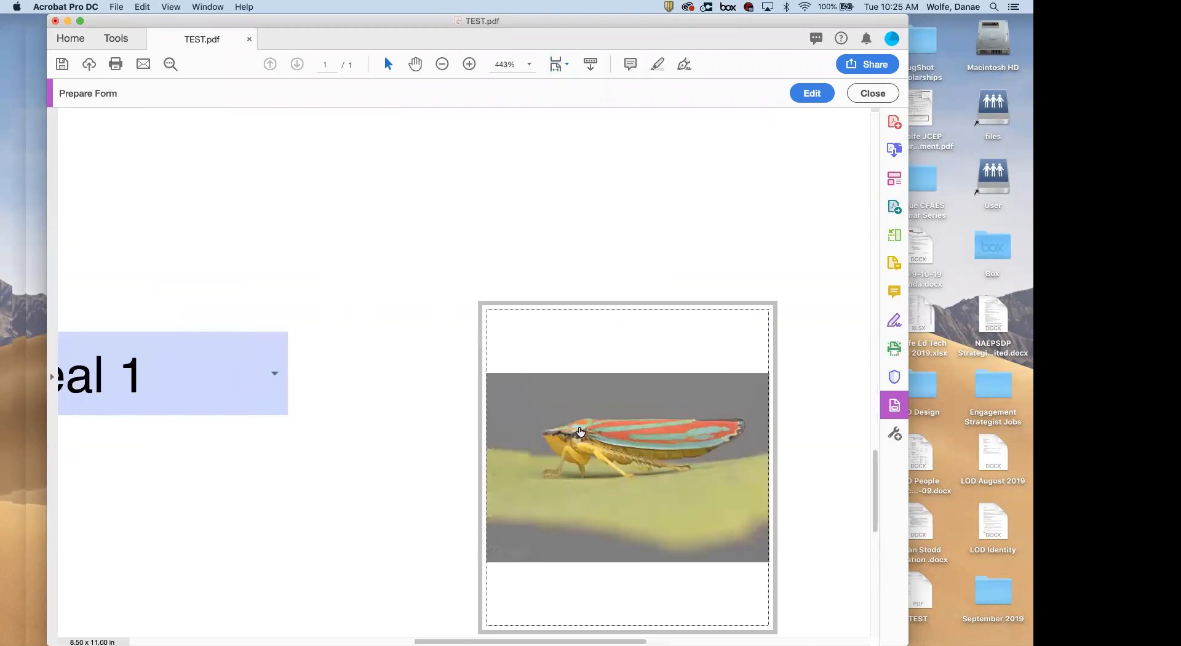
pyautogui.scroll(-1, 581, 431)
pyautogui.scroll(2, 580, 432)
pyautogui.scroll(5, 580, 432)
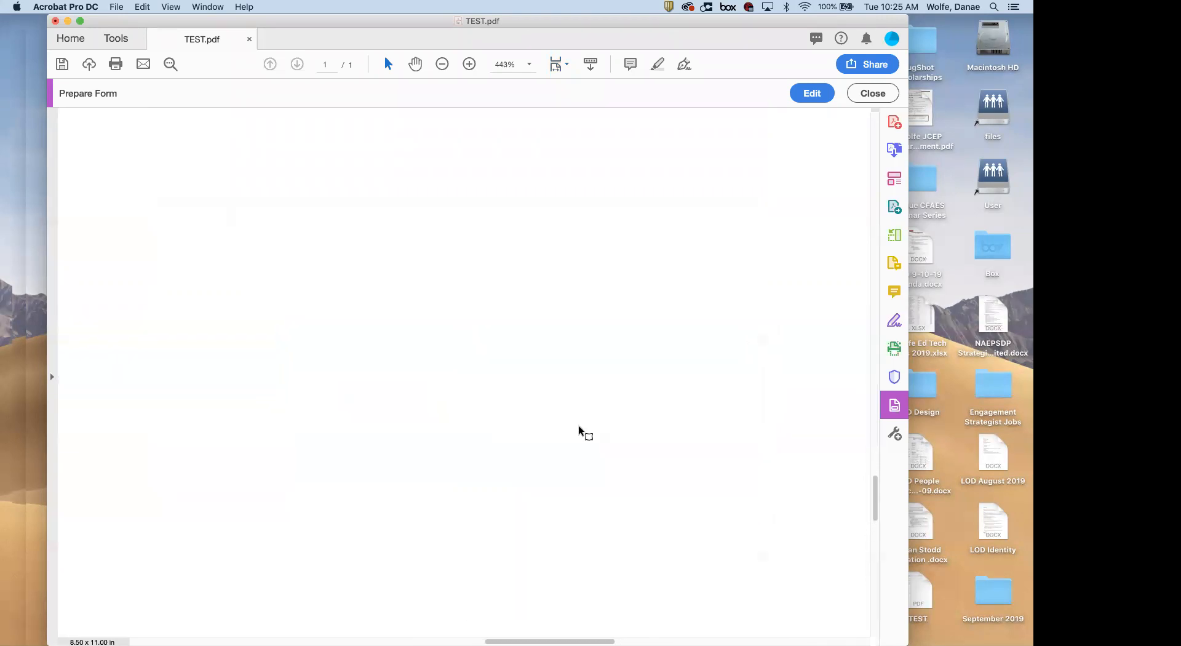
pyautogui.scroll(-5, 580, 431)
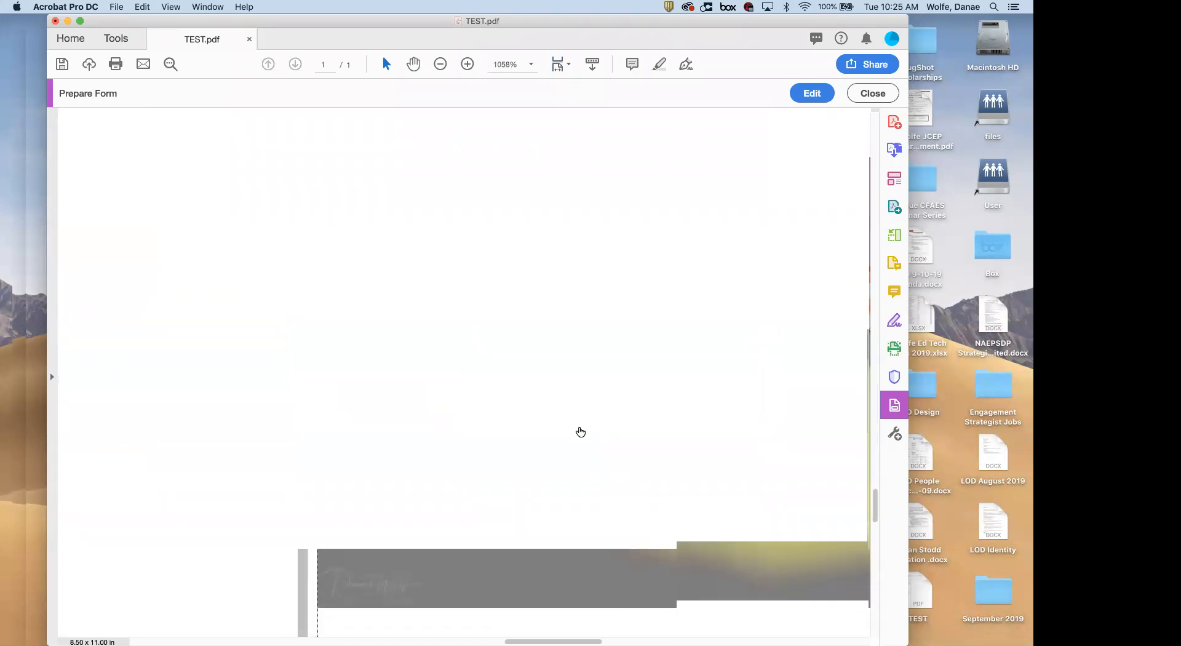
pyautogui.scroll(-5, 580, 431)
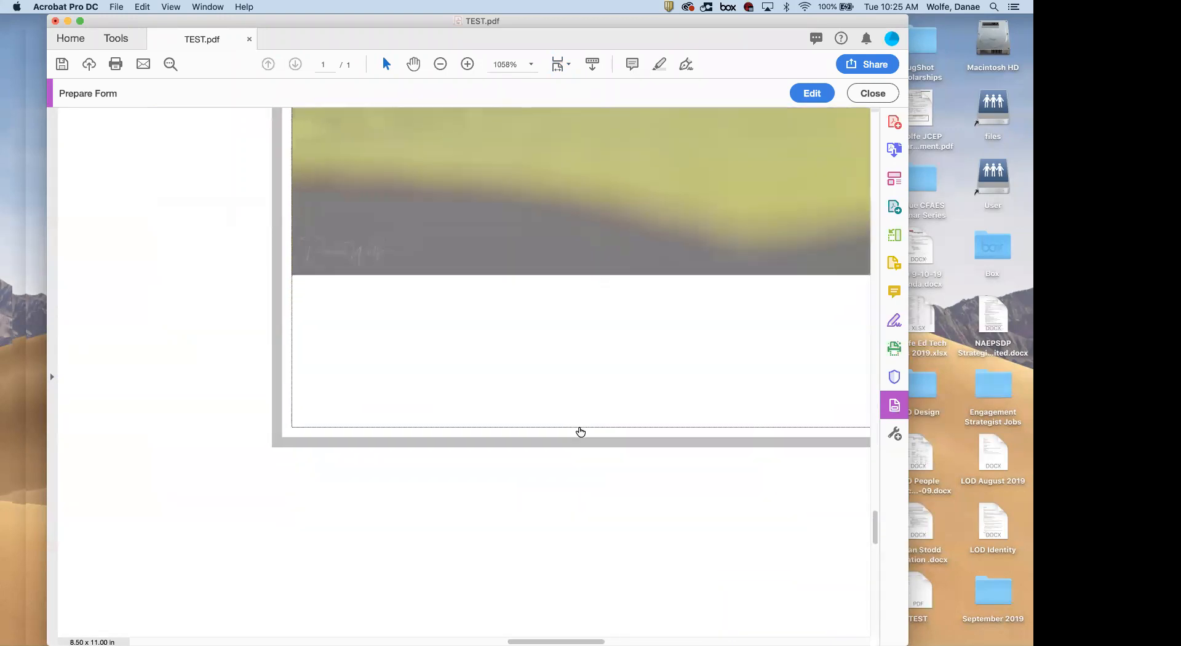
pyautogui.scroll(5, 578, 427)
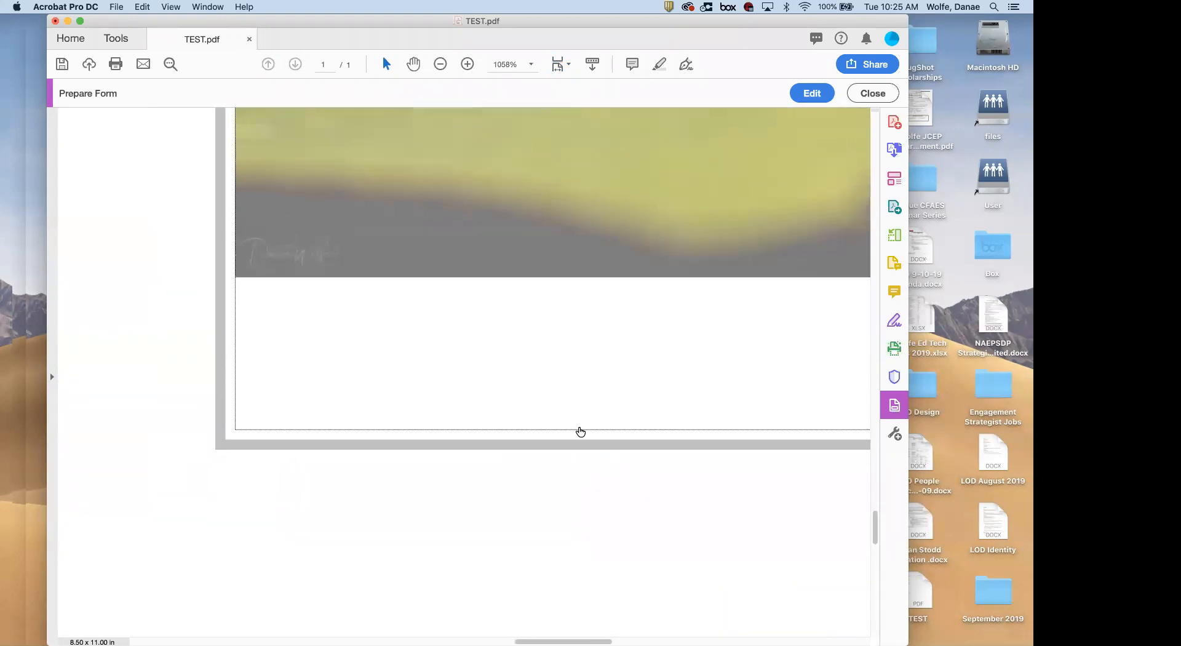
pyautogui.scroll(4, 580, 431)
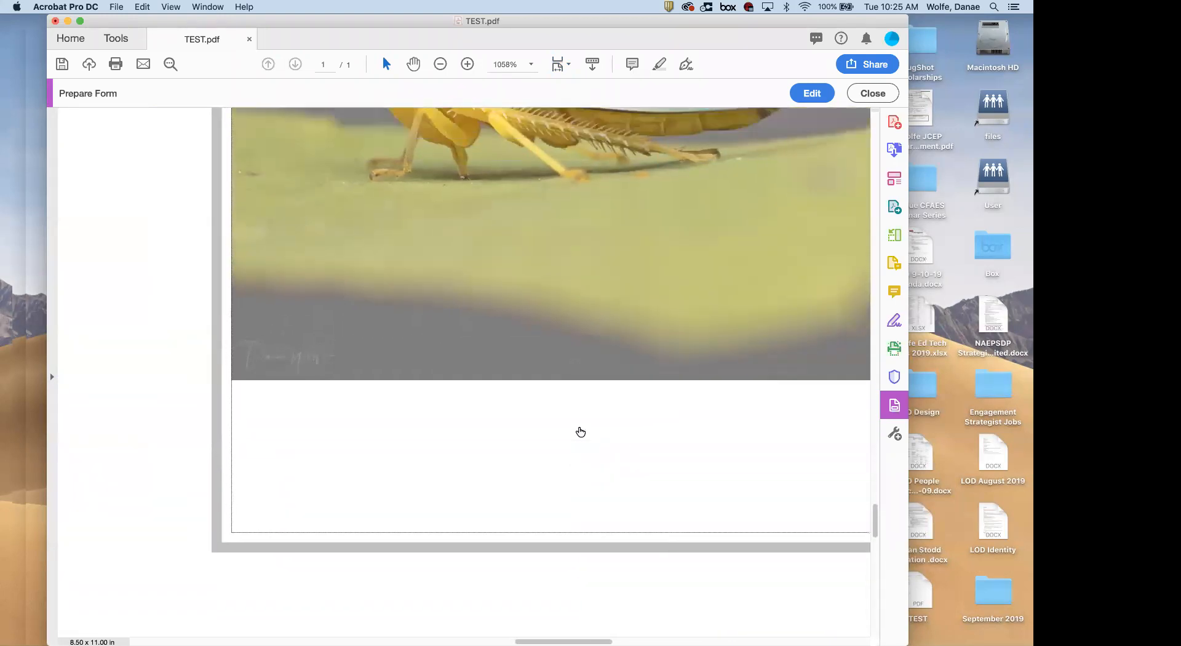
pyautogui.scroll(3, 580, 431)
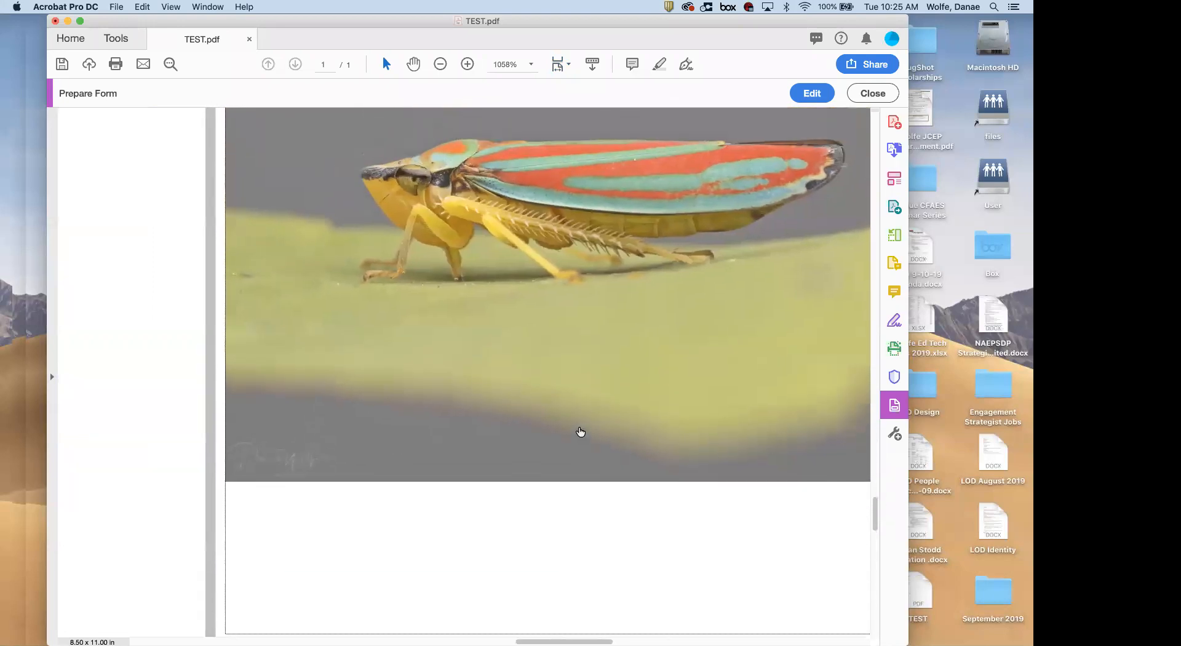
pyautogui.scroll(4, 580, 431)
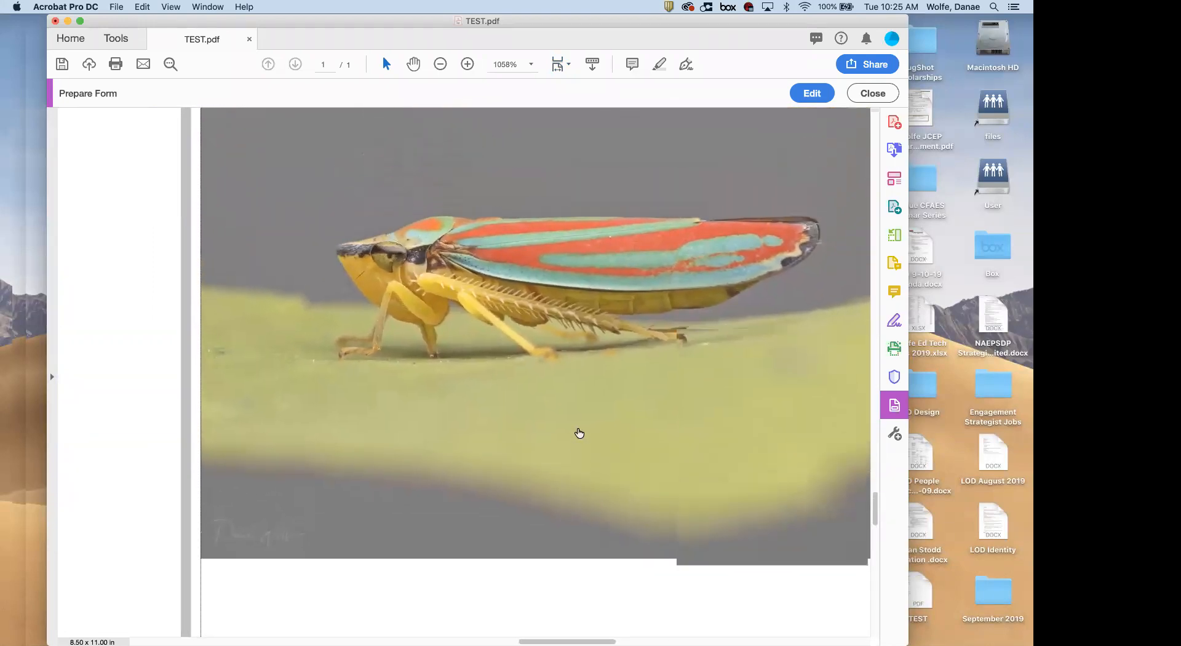
# Zoom out, set the zoom back to 141%, and return to form editing
pyautogui.click(440, 64)
pyautogui.click(441, 64)
pyautogui.click(440, 64)
pyautogui.click(441, 64)
pyautogui.click(441, 65)
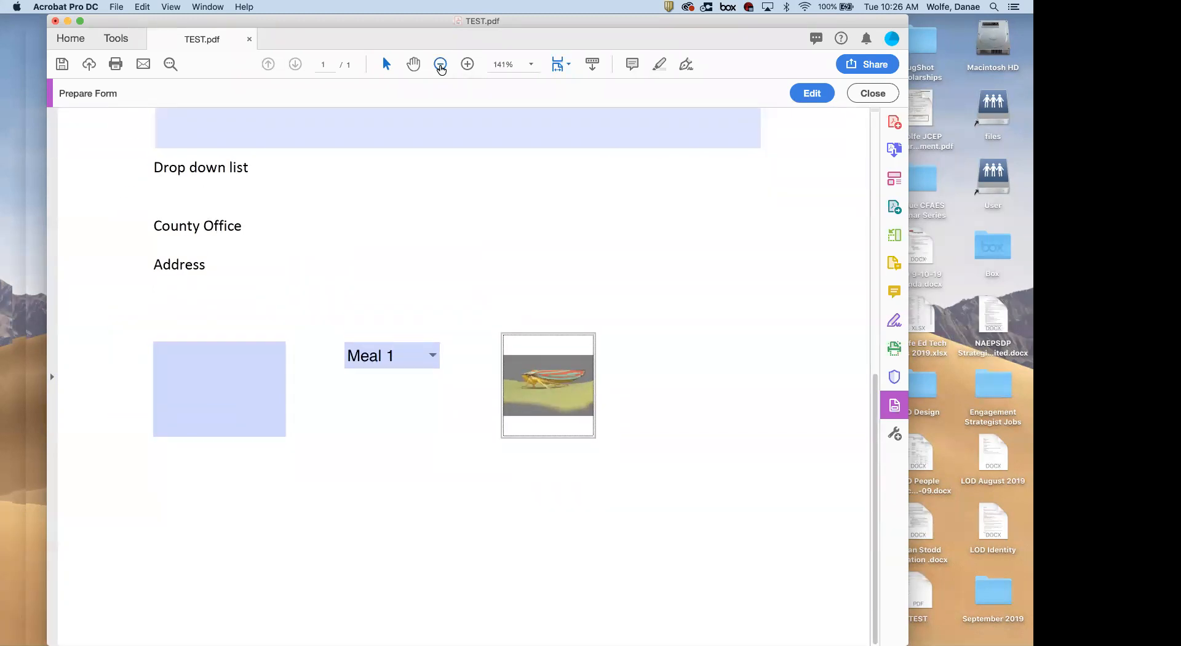
pyautogui.click(440, 64)
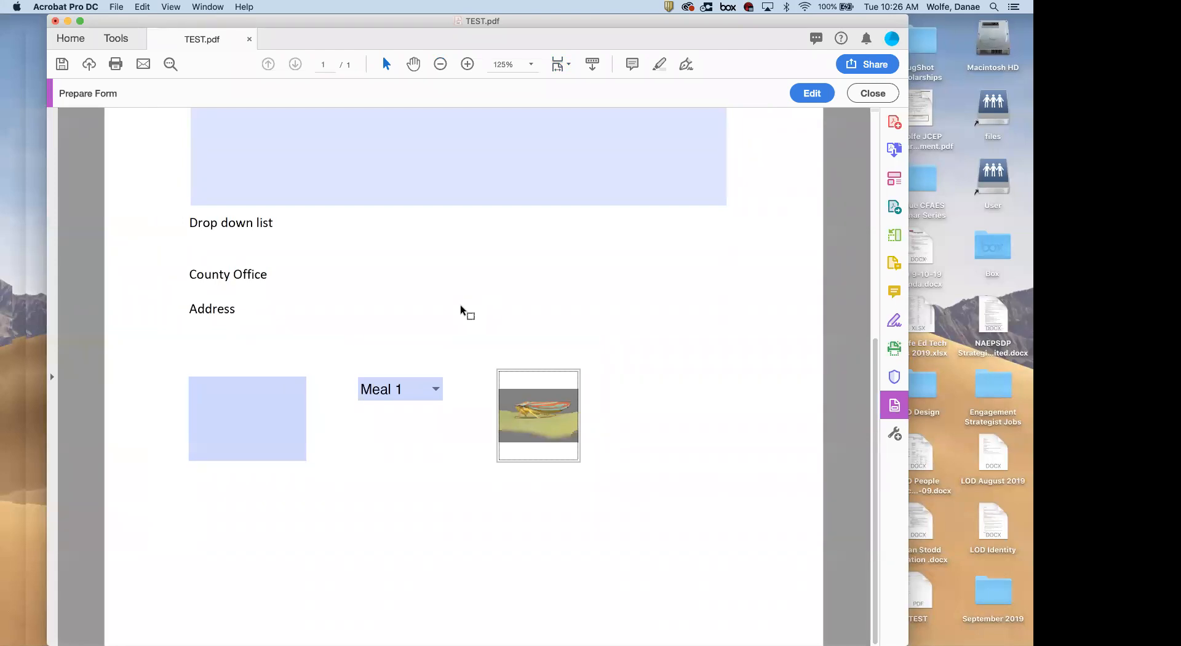
pyautogui.click(467, 64)
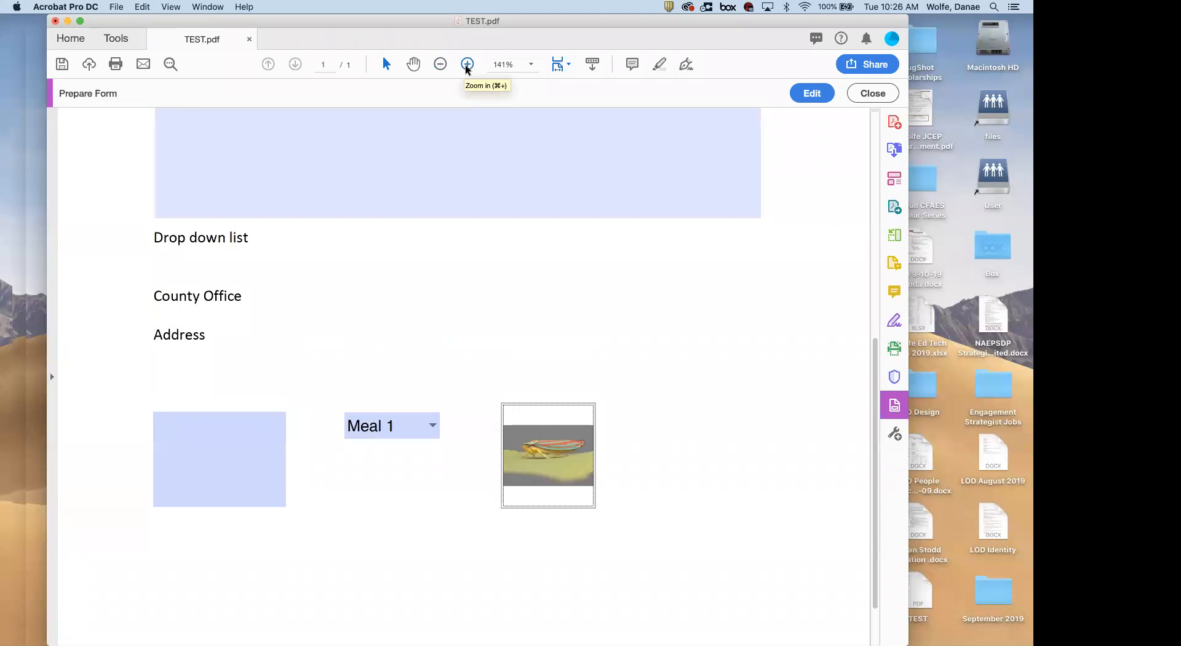
pyautogui.scroll(2, 516, 243)
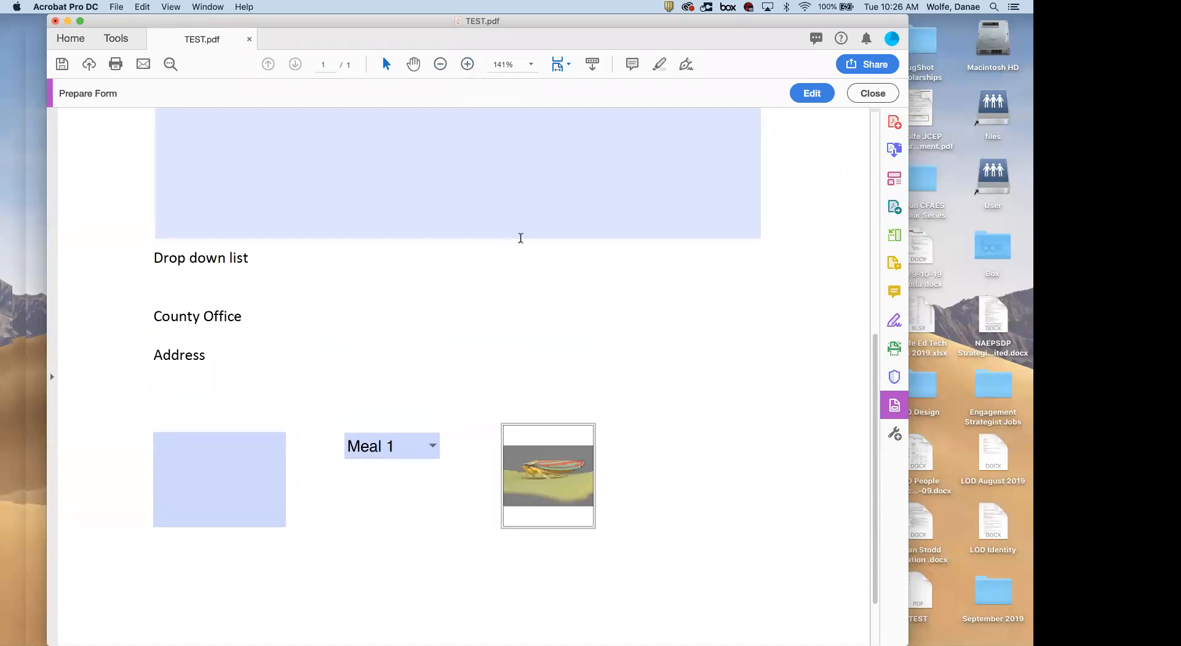
pyautogui.click(812, 92)
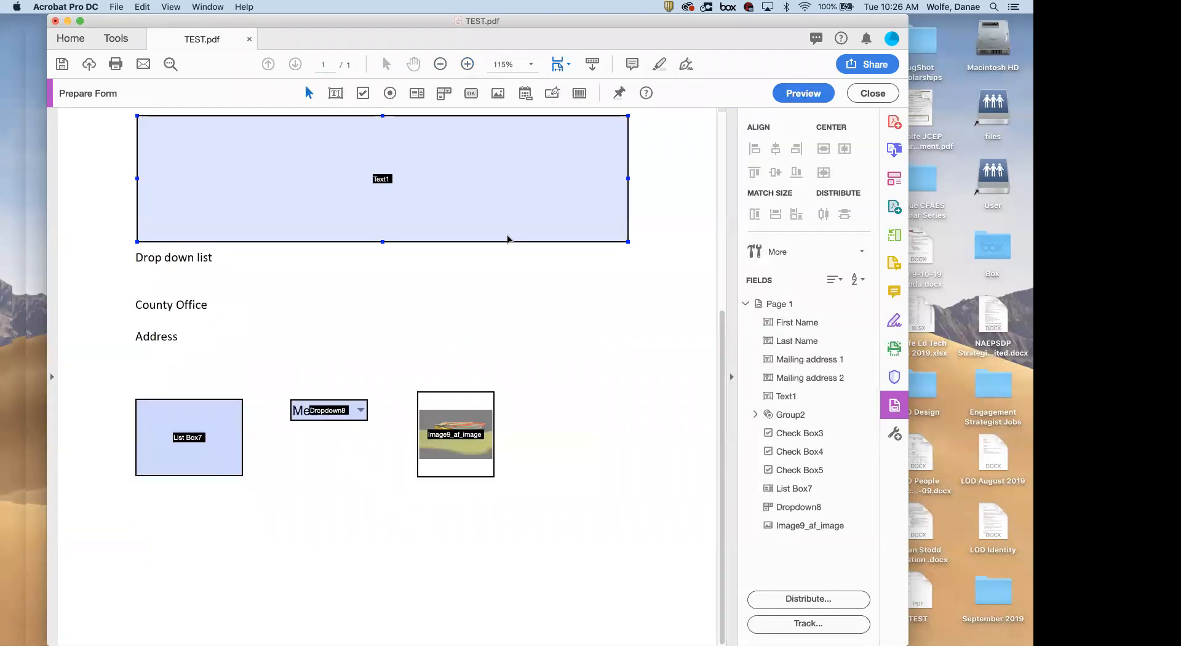
# Place a date field, Date10_af_date, below the list box and open its properties
pyautogui.click(525, 93)
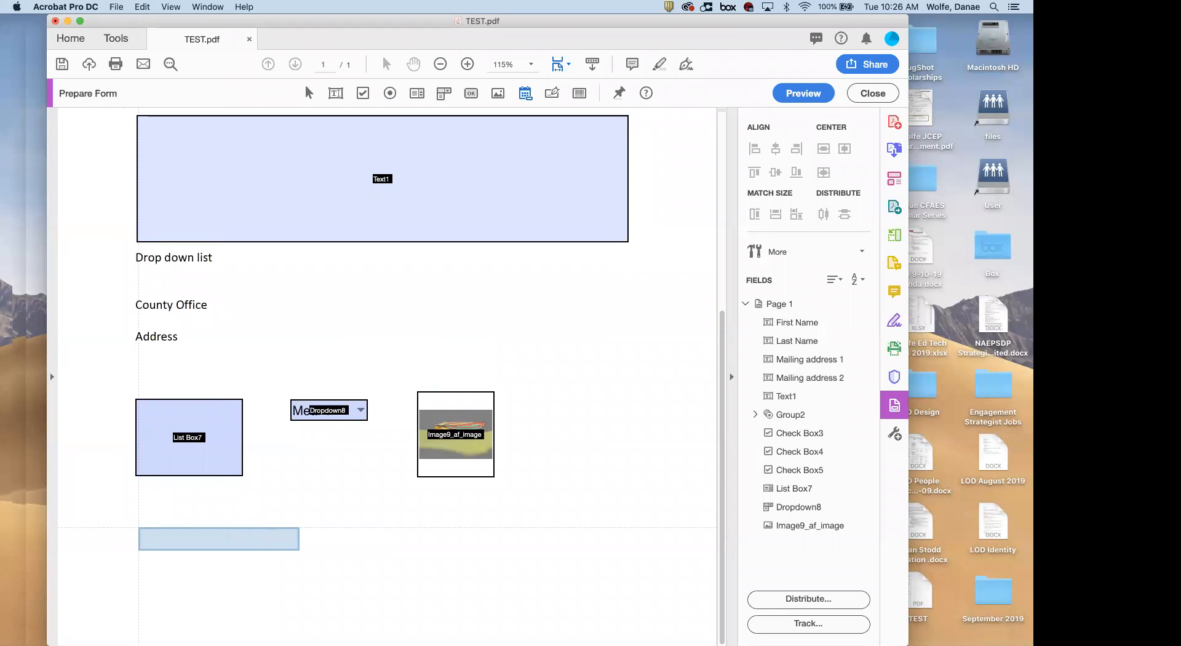
pyautogui.click(137, 526)
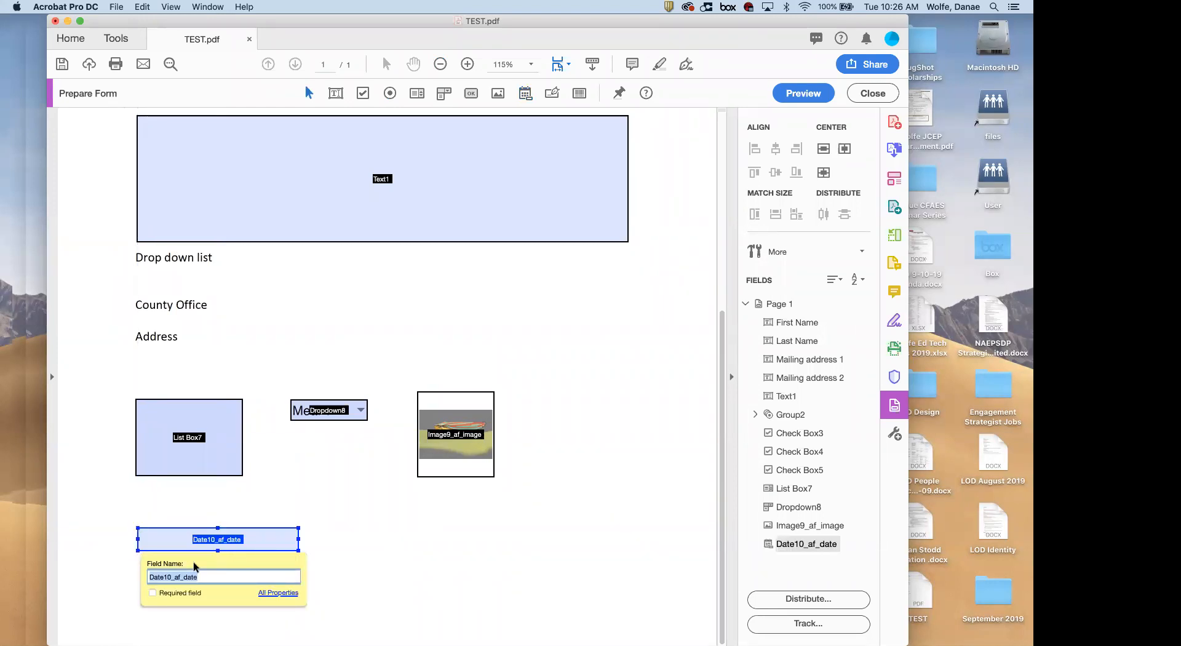
pyautogui.click(276, 592)
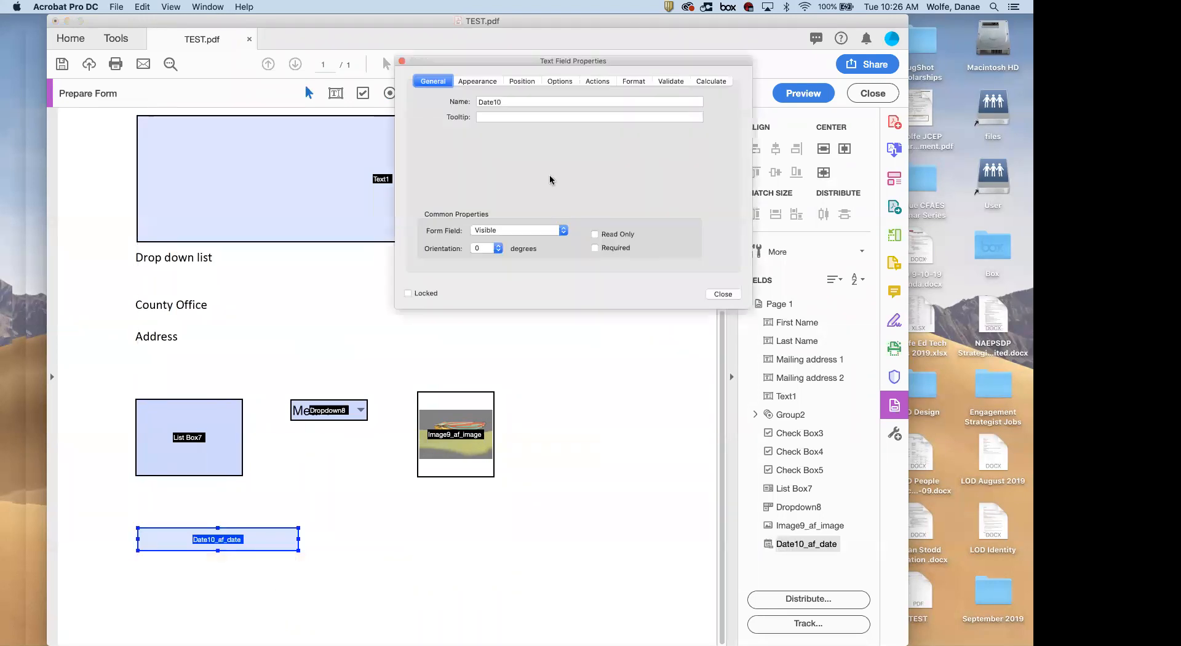
# Review the date field's Options, Position and Actions tabs, then preview the form
pyautogui.click(559, 82)
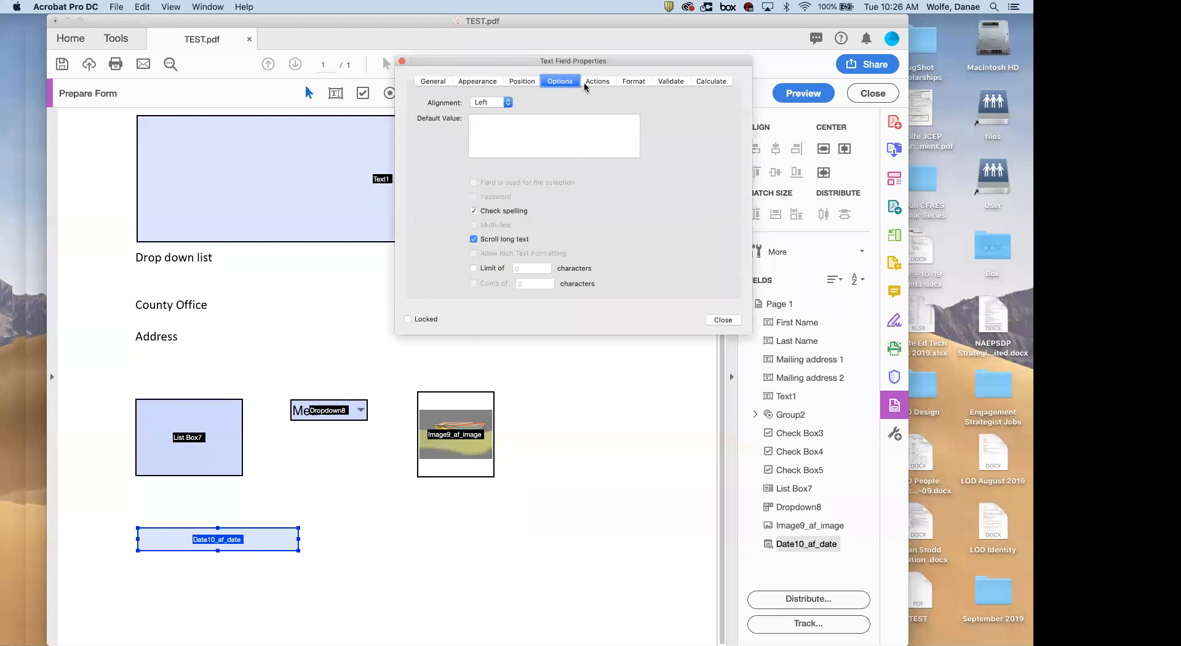
pyautogui.click(521, 82)
pyautogui.click(598, 82)
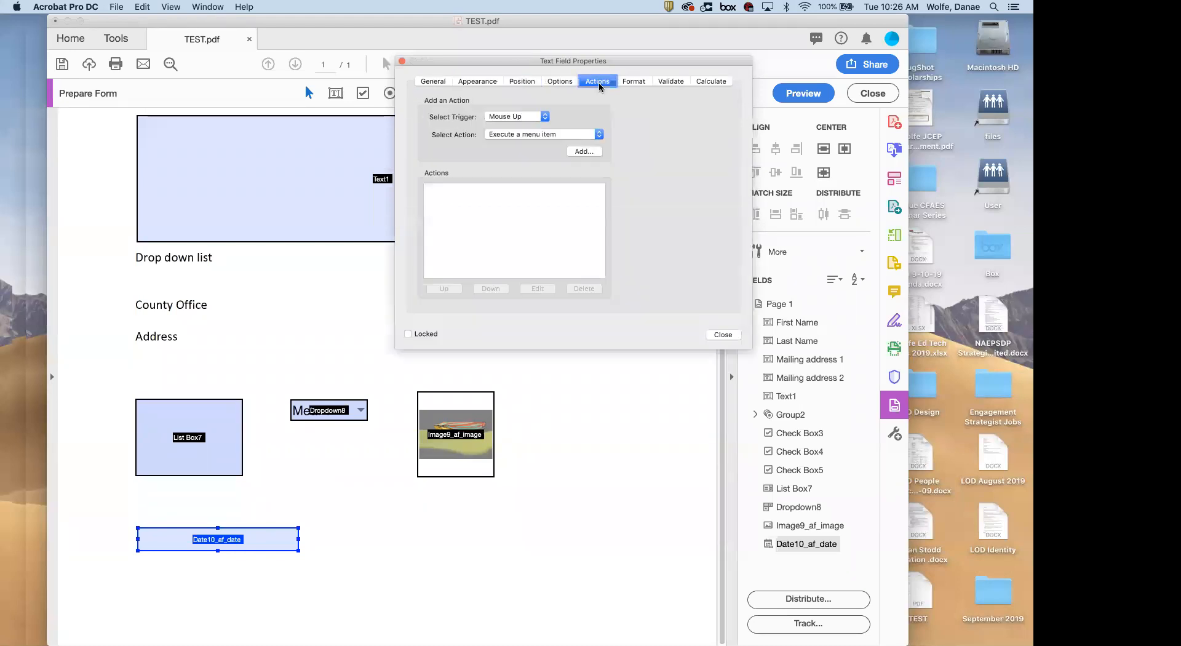
pyautogui.click(723, 334)
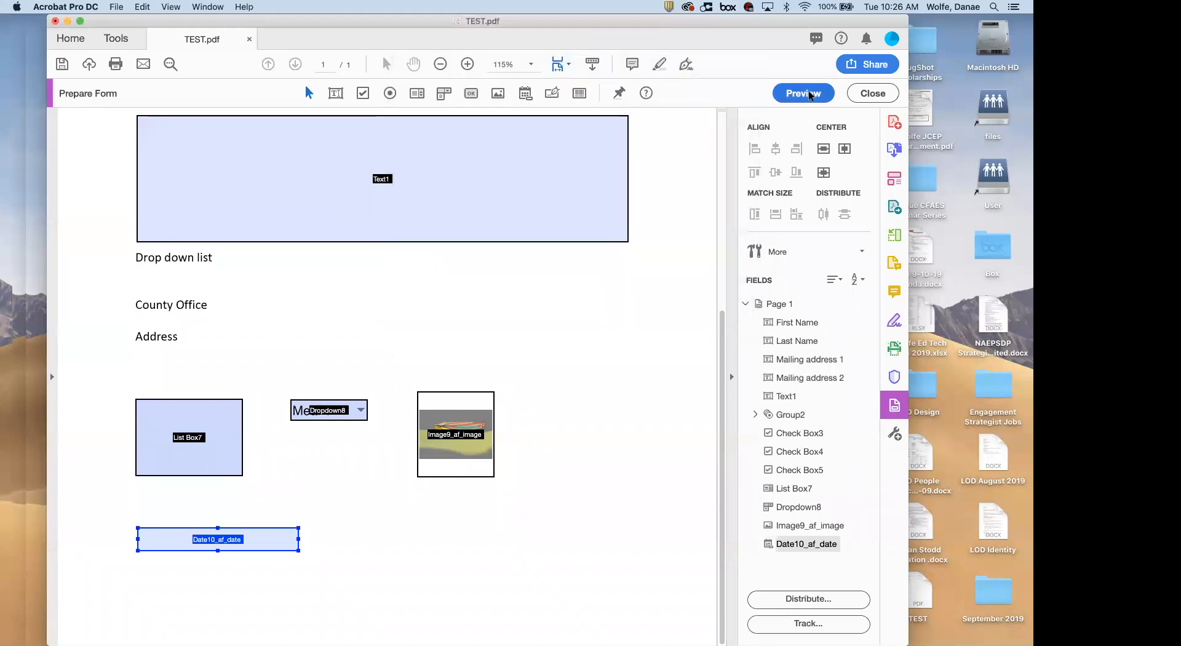
pyautogui.click(803, 93)
pyautogui.scroll(-3, 362, 455)
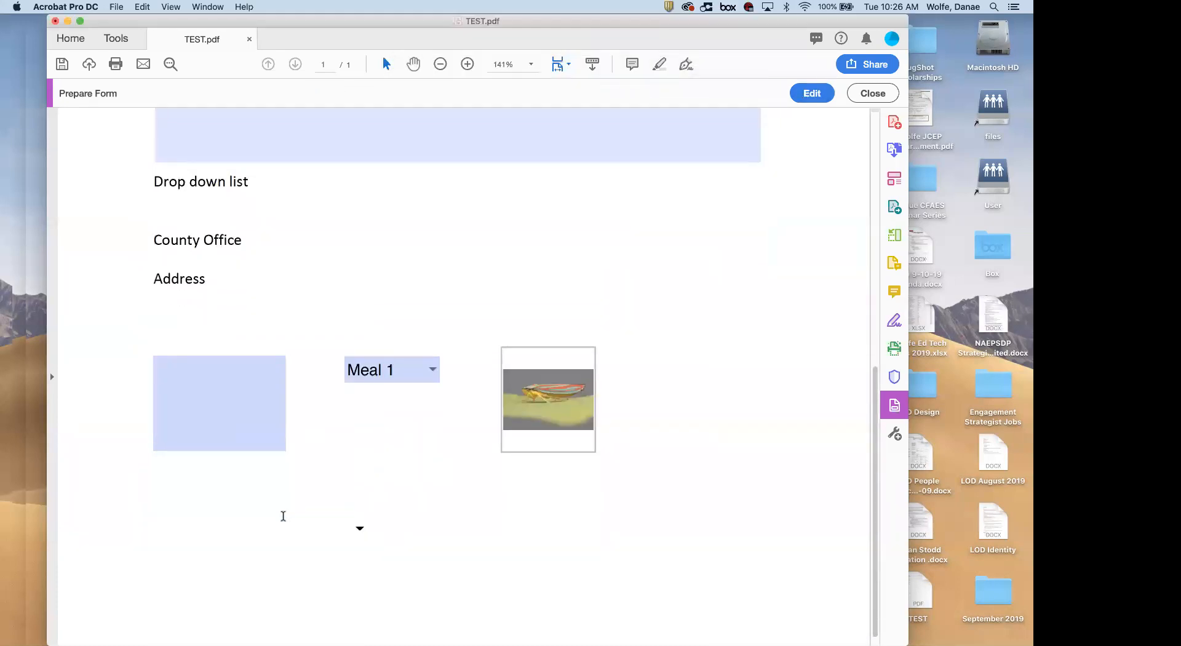
# Check the date field's September 2019 pop-up calendar in preview, then go back to form editing
pyautogui.click(360, 529)
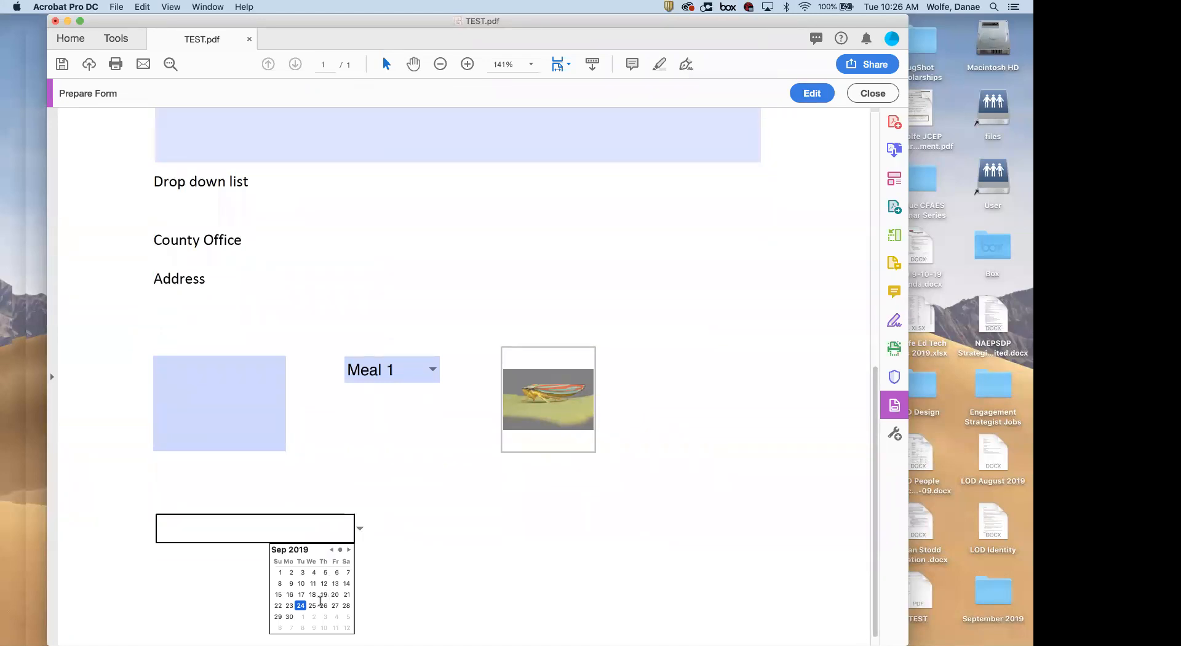
pyautogui.scroll(-1, 320, 601)
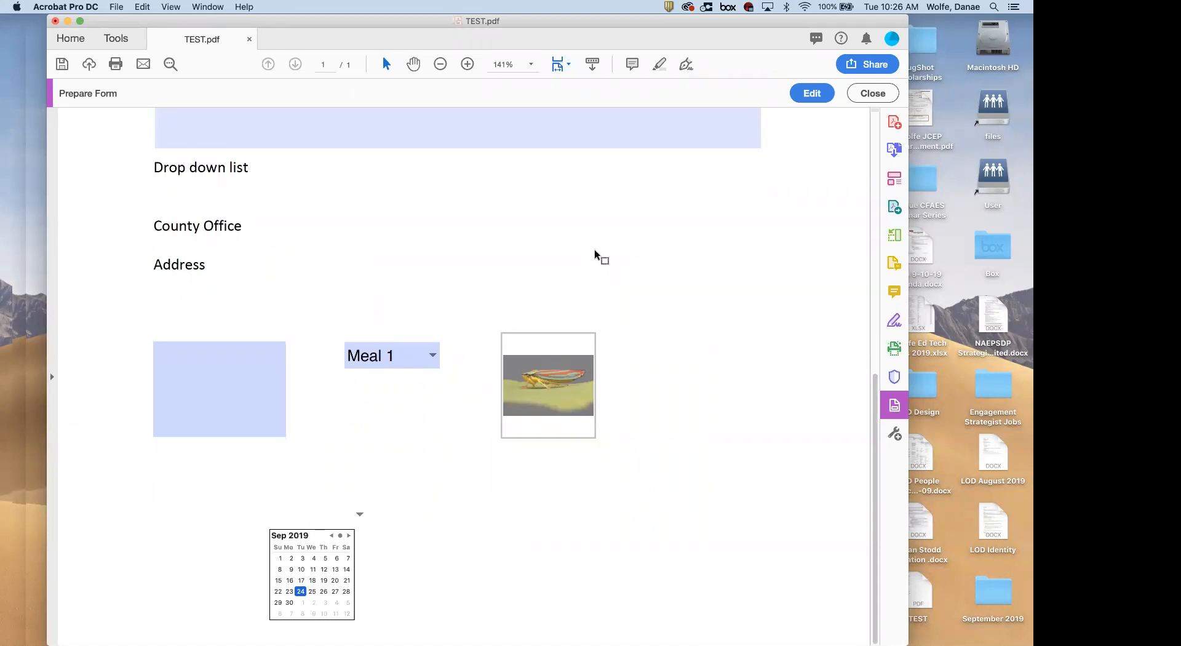
pyautogui.scroll(6, 594, 249)
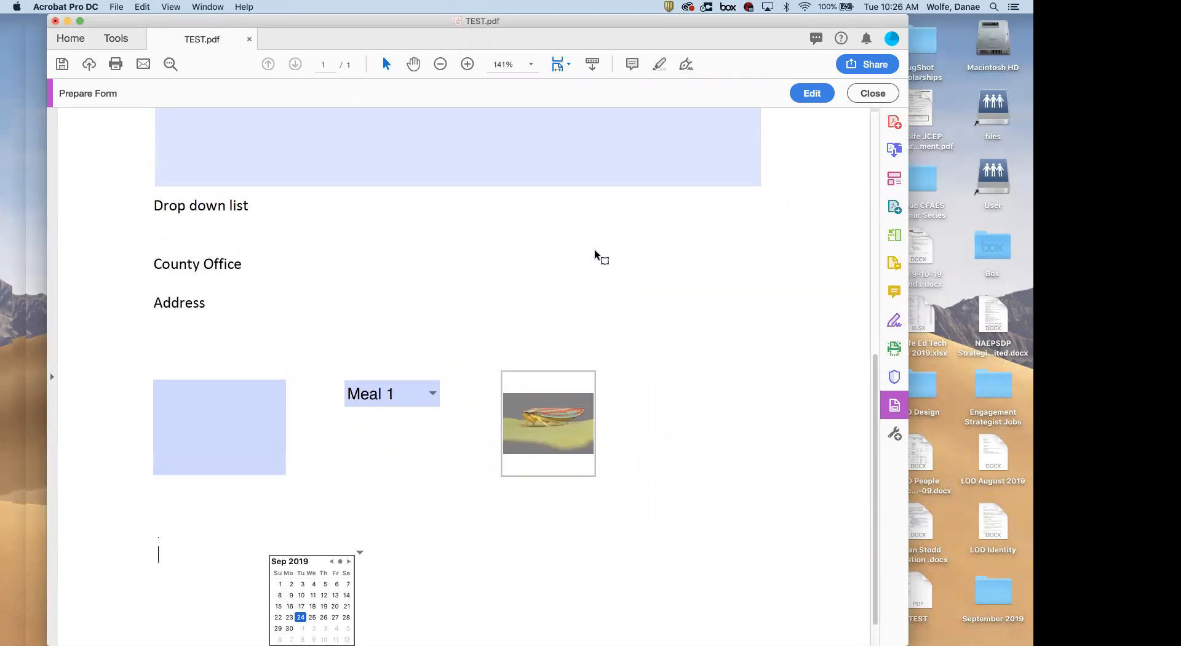
pyautogui.click(811, 92)
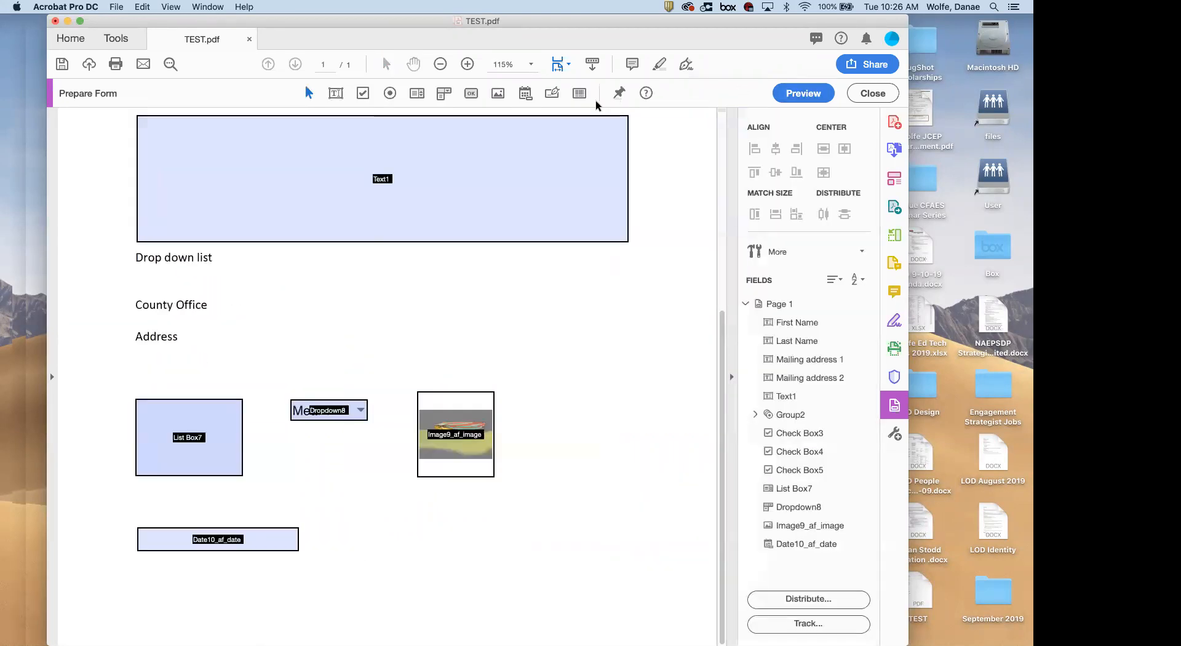
# Place Signature11 right of the date field, set to mark all fields read-only once signed
pyautogui.click(554, 99)
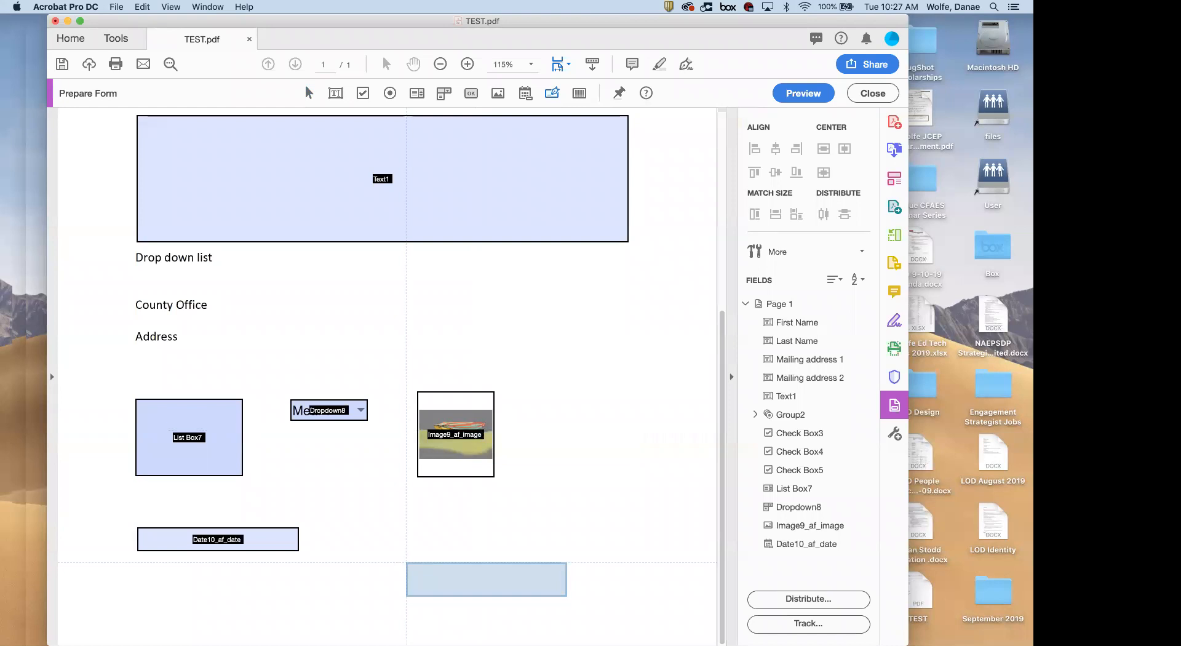
pyautogui.click(404, 536)
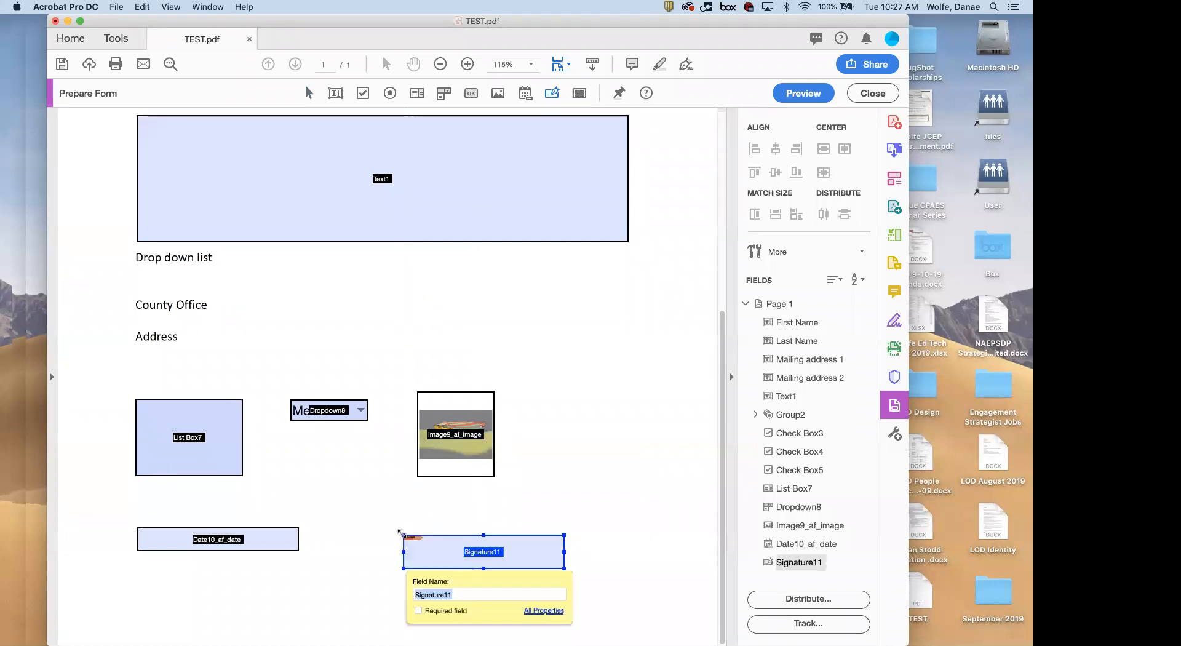
pyautogui.click(544, 611)
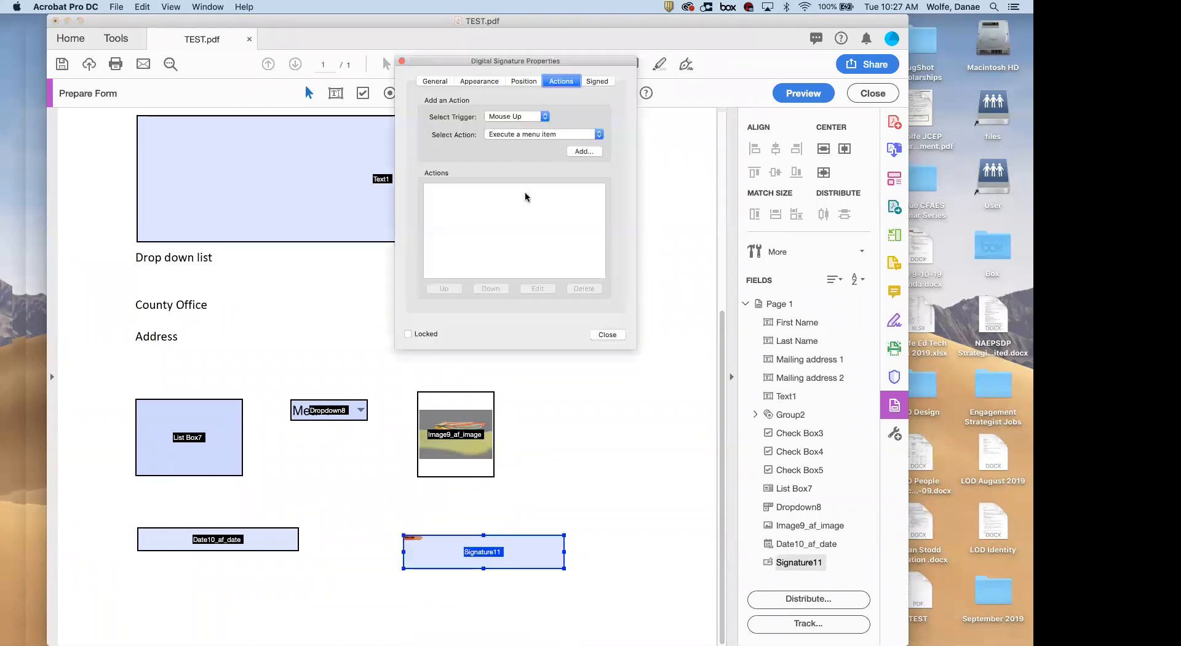
pyautogui.click(435, 81)
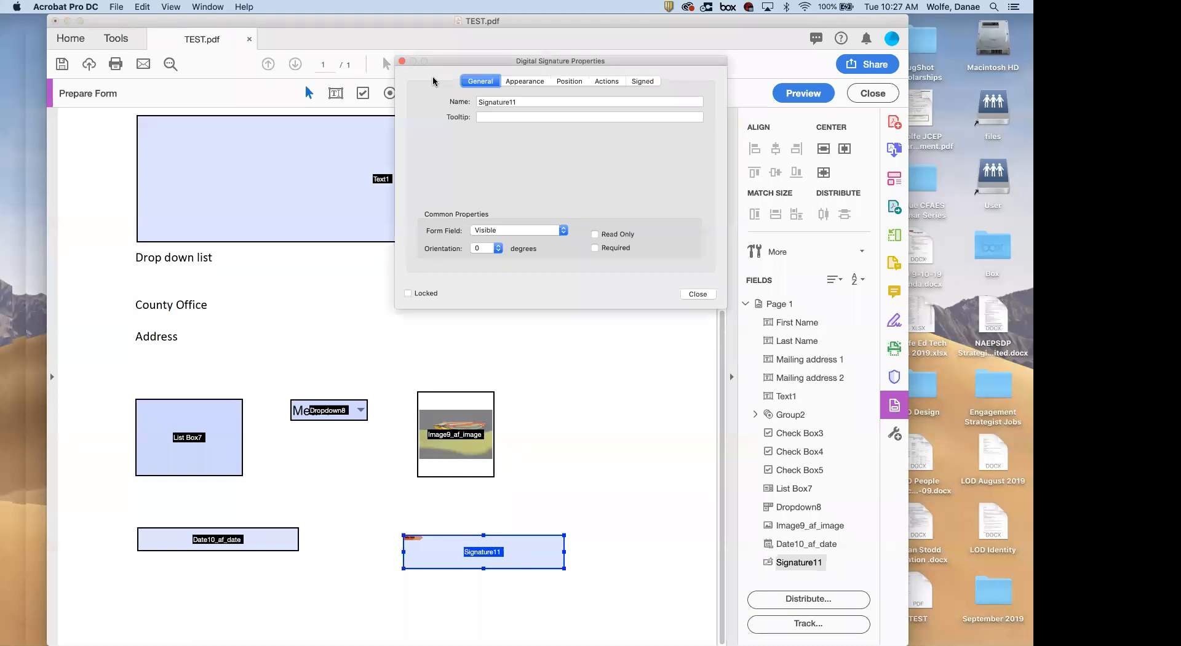
pyautogui.click(645, 82)
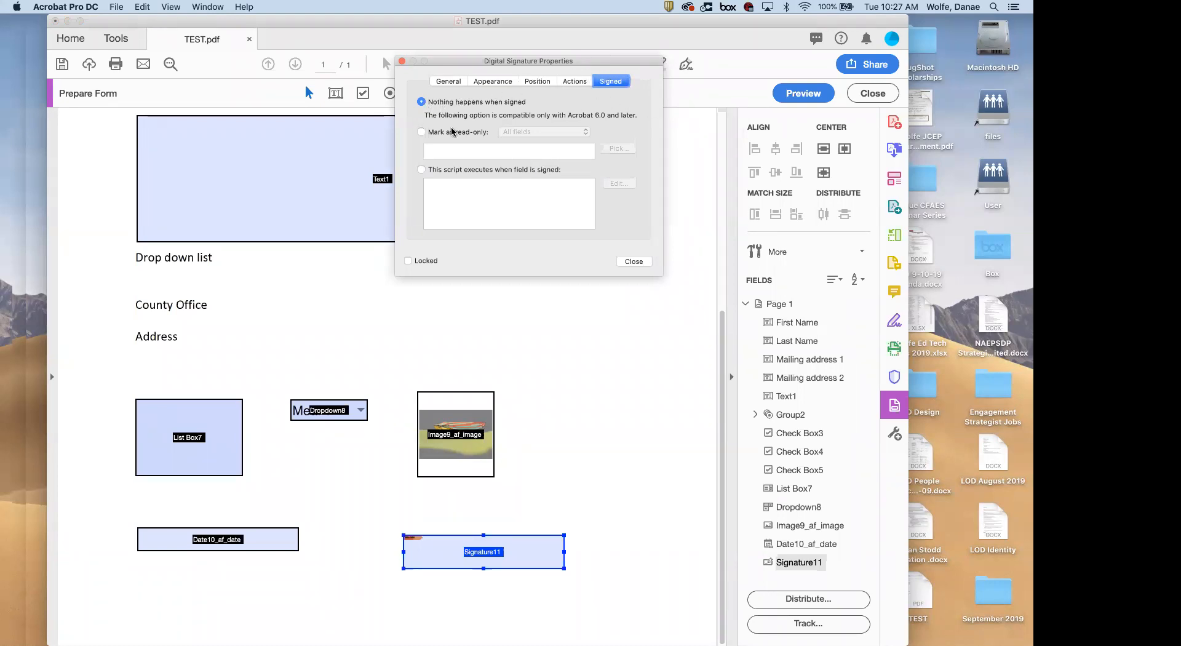
pyautogui.click(421, 132)
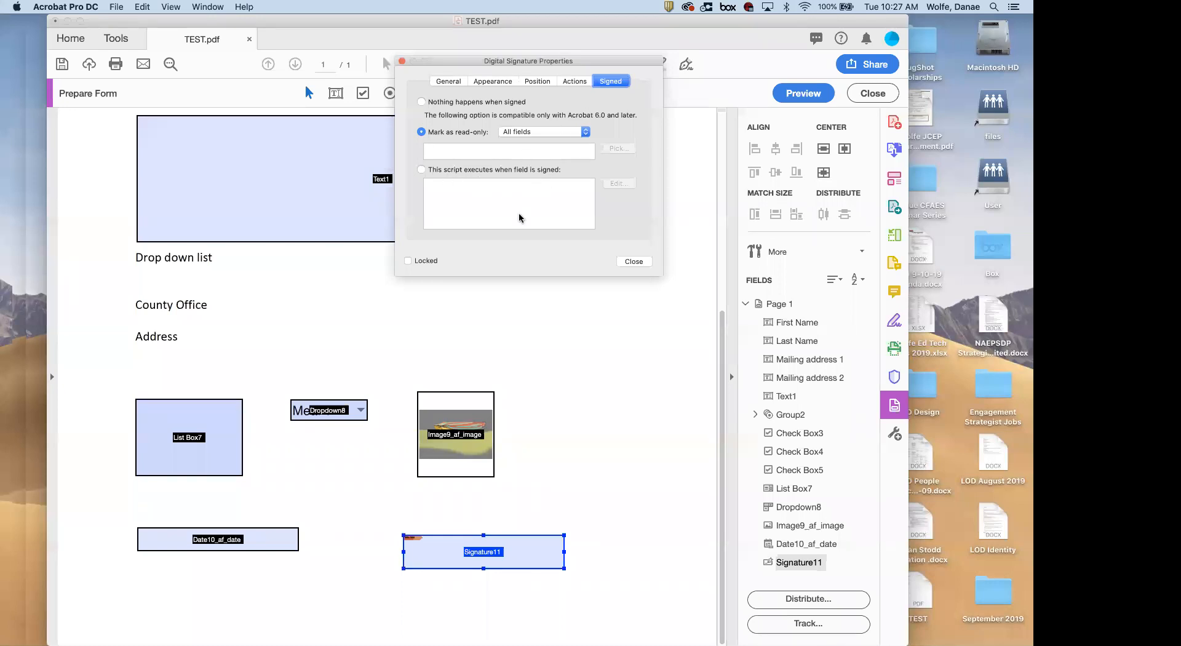
pyautogui.click(571, 83)
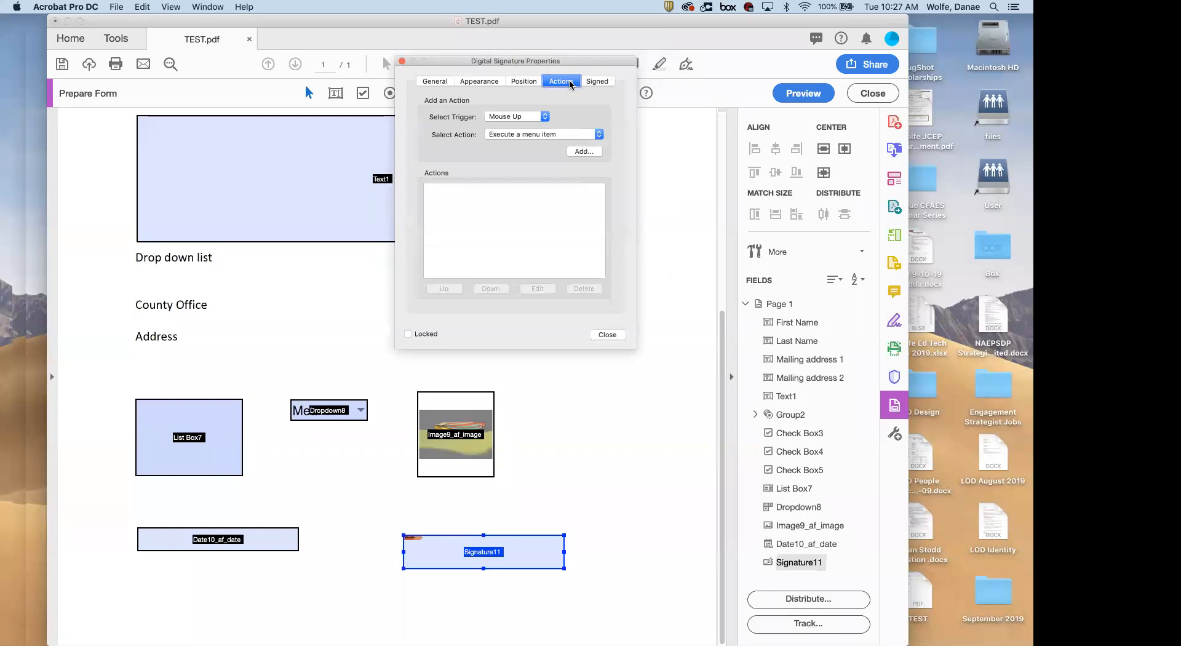
pyautogui.click(483, 83)
pyautogui.click(443, 82)
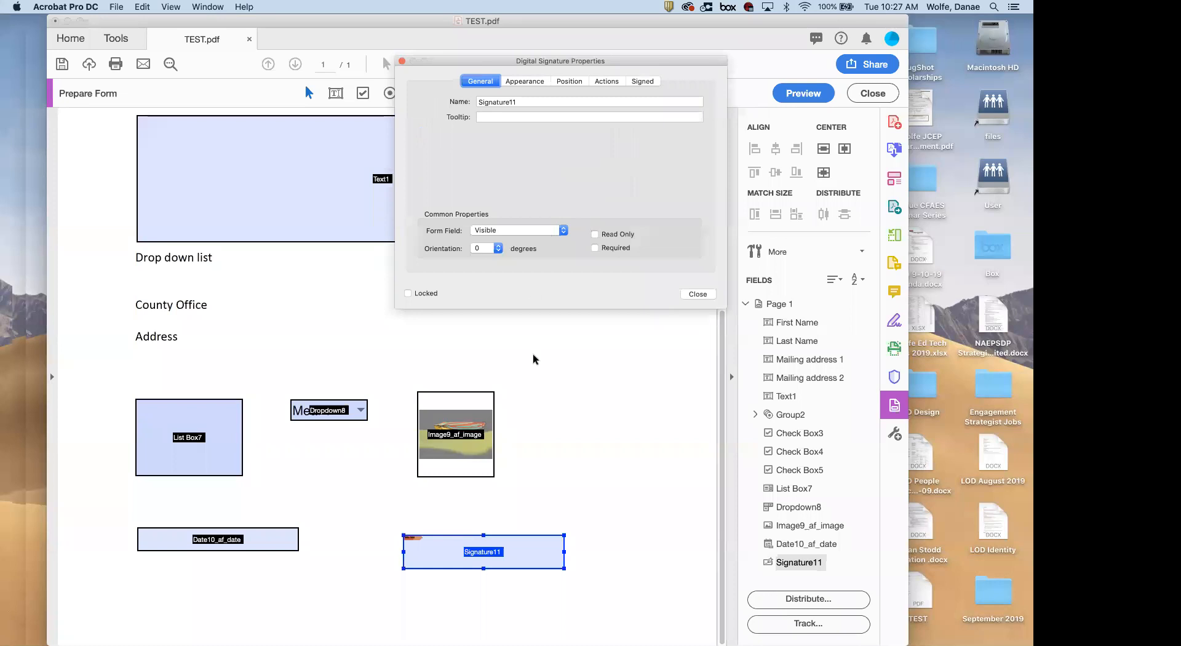
pyautogui.click(698, 294)
# Preview the form and test signing Signature11, bringing up the Sign with a Digital ID dialog
pyautogui.click(803, 92)
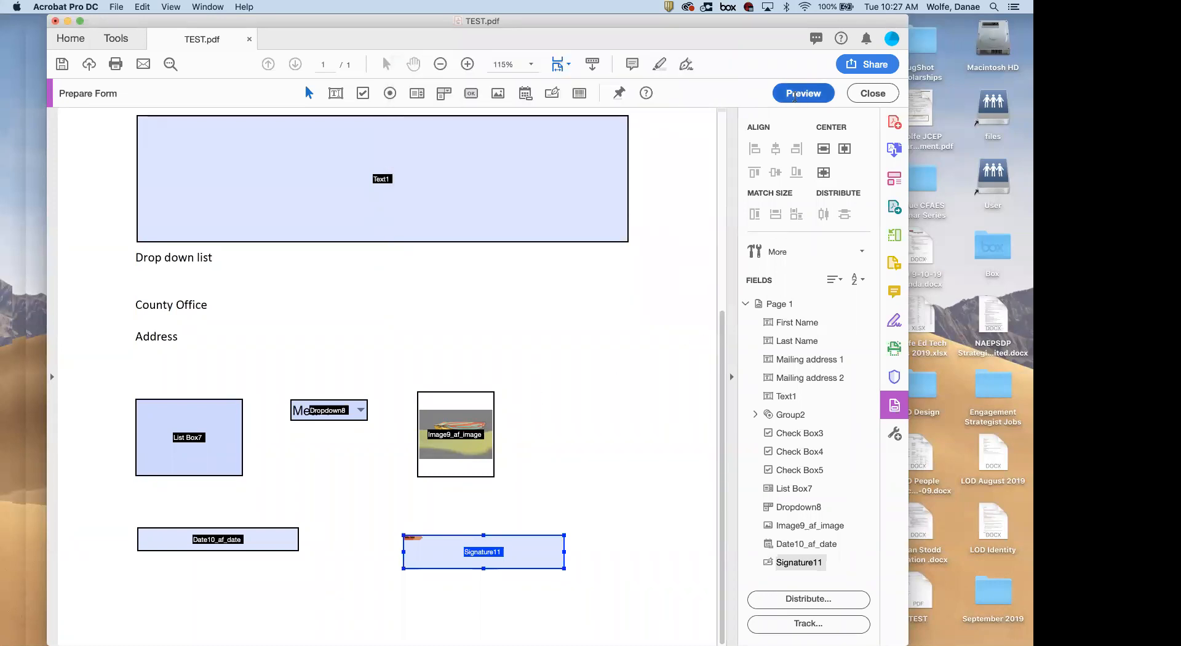
pyautogui.scroll(-3, 546, 492)
pyautogui.click(516, 533)
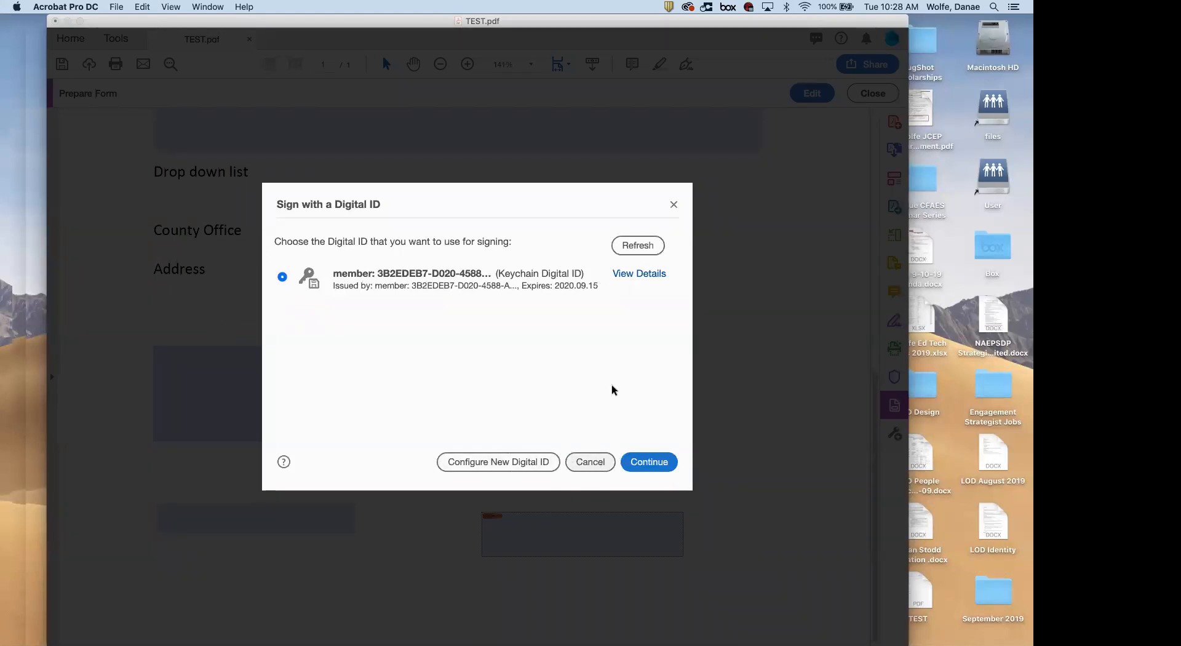
# Dismiss the digital ID prompt and drag Signature11 directly below the date field, left-aligned
pyautogui.click(673, 204)
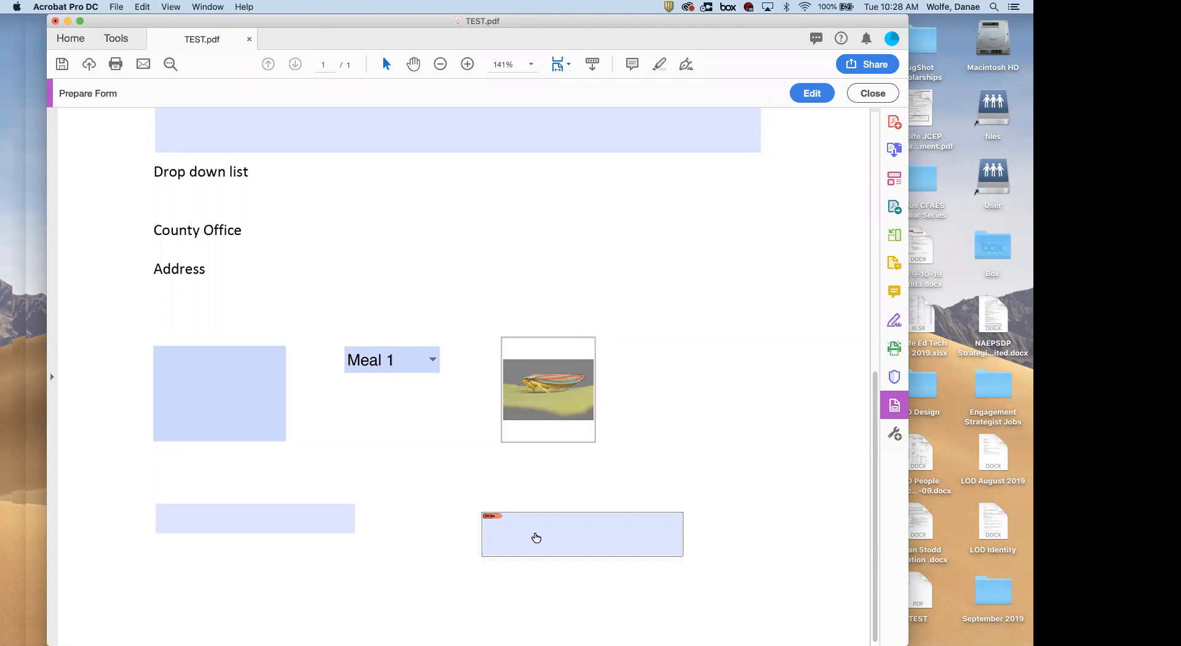
pyautogui.click(799, 93)
pyautogui.click(430, 556)
pyautogui.moveTo(430, 556); pyautogui.dragTo(165, 611)
pyautogui.moveTo(250, 601)
pyautogui.mouseDown()
pyautogui.moveTo(326, 584)
pyautogui.moveTo(325, 597)
pyautogui.moveTo(227, 605)
pyautogui.moveTo(401, 561)
pyautogui.moveTo(250, 606)
pyautogui.mouseUp()
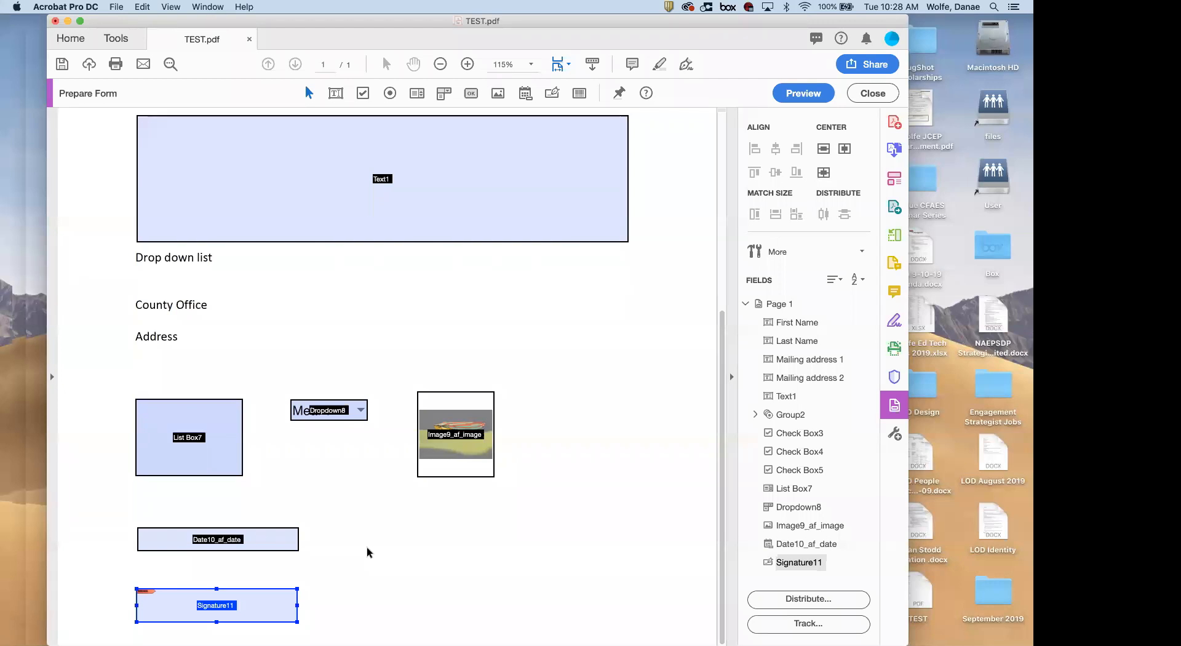
pyautogui.click(803, 93)
pyautogui.scroll(-5, 303, 541)
pyautogui.click(252, 586)
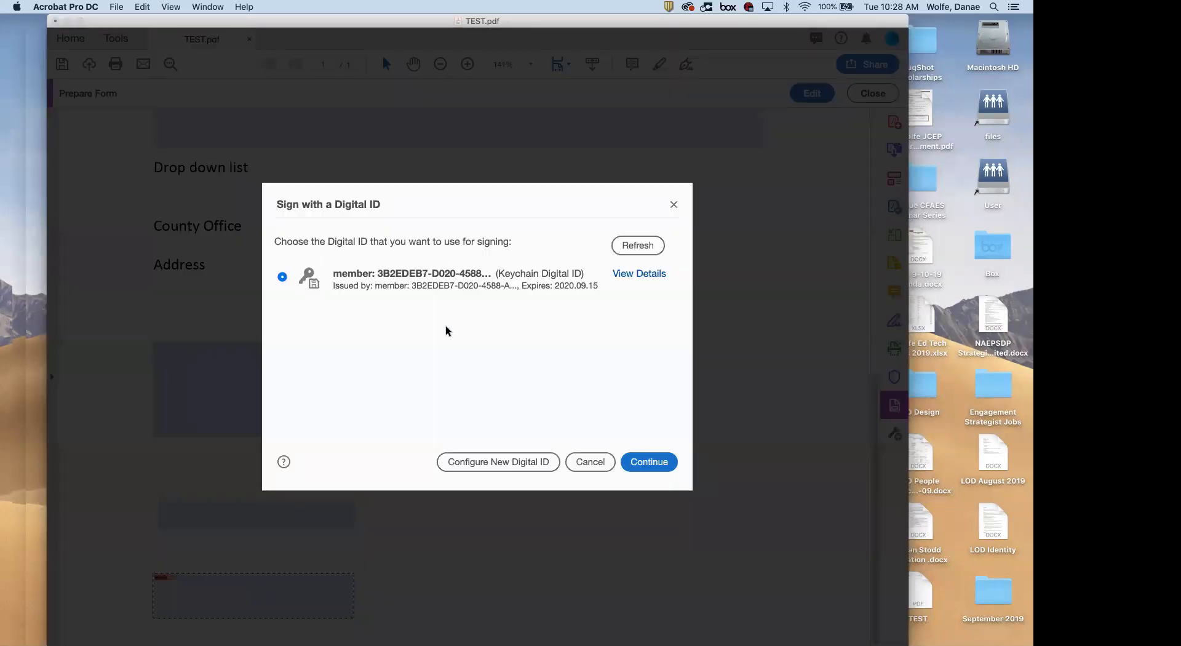
pyautogui.click(516, 465)
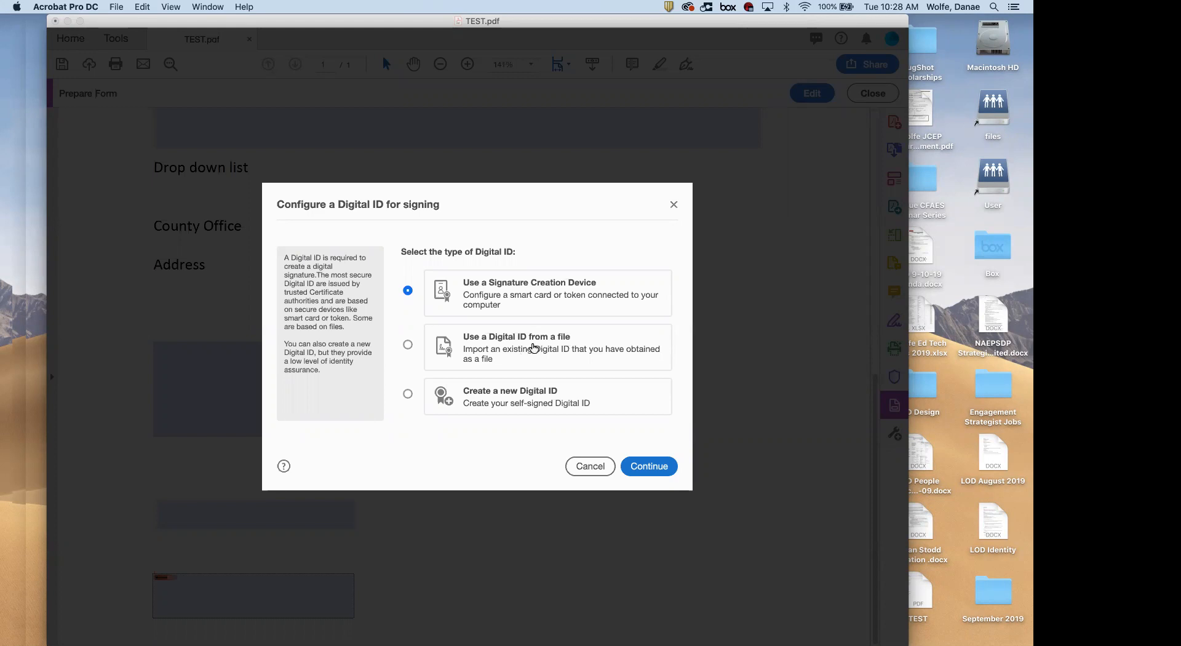
pyautogui.click(538, 358)
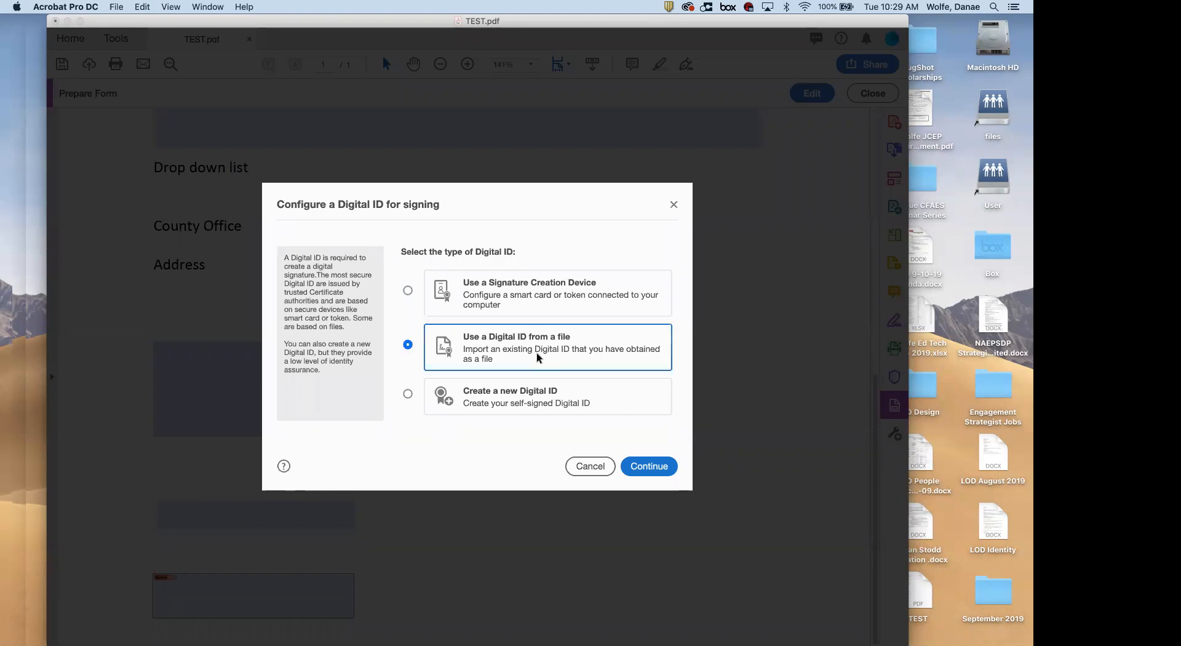
pyautogui.click(650, 469)
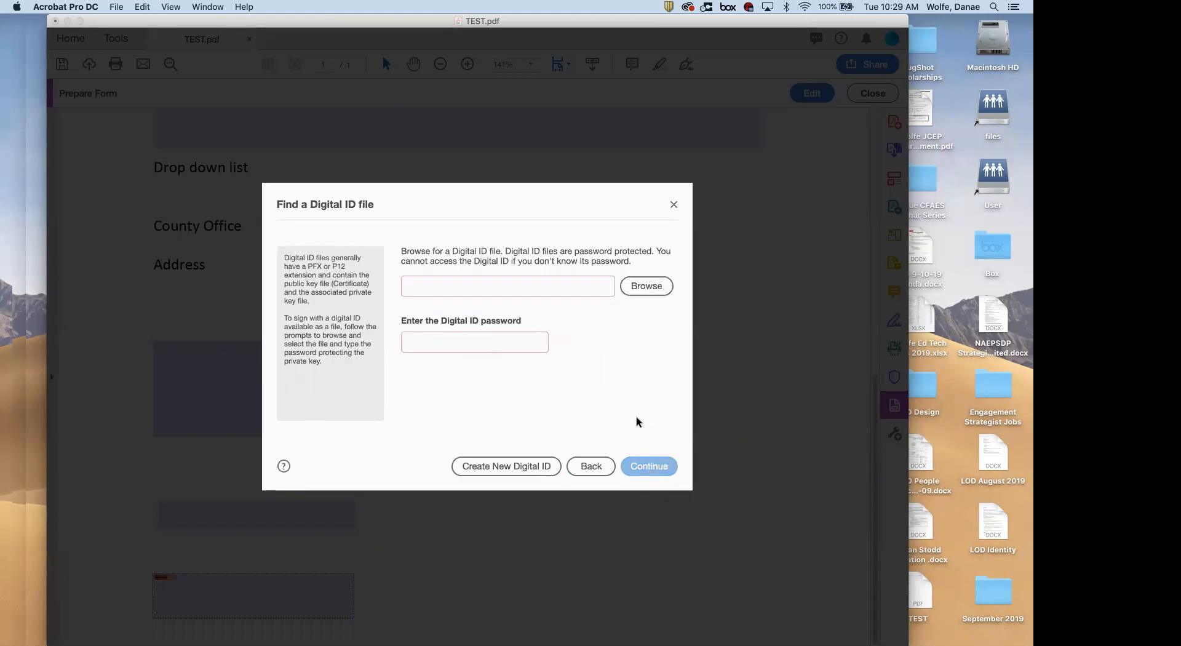
pyautogui.click(591, 466)
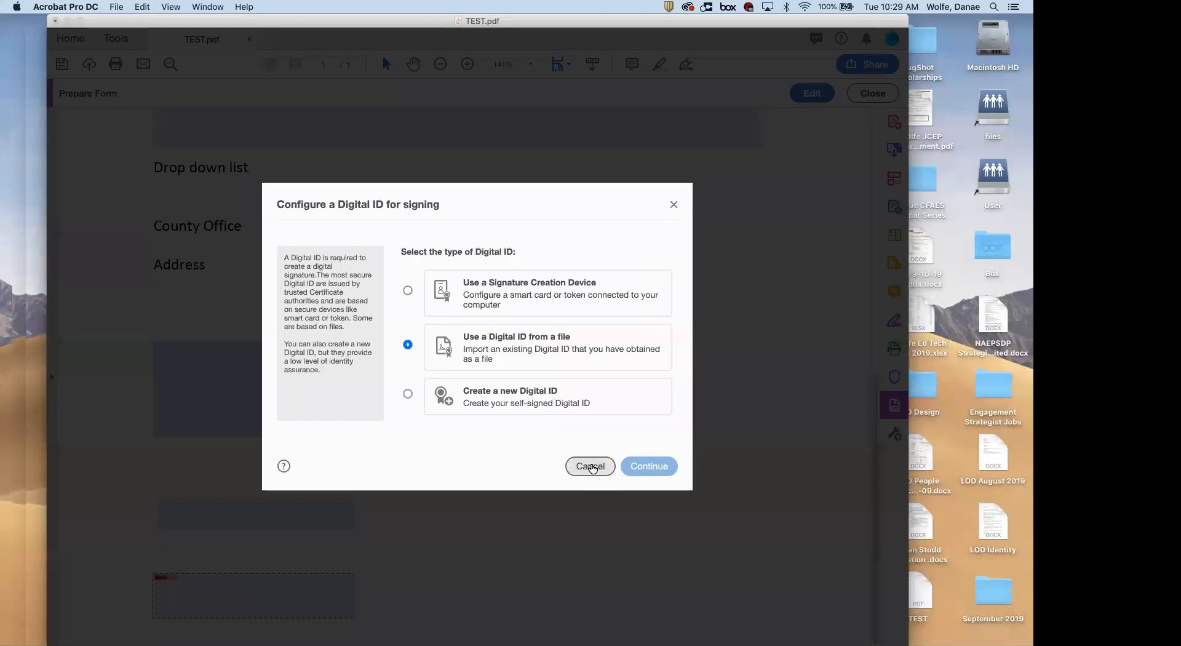
pyautogui.click(522, 406)
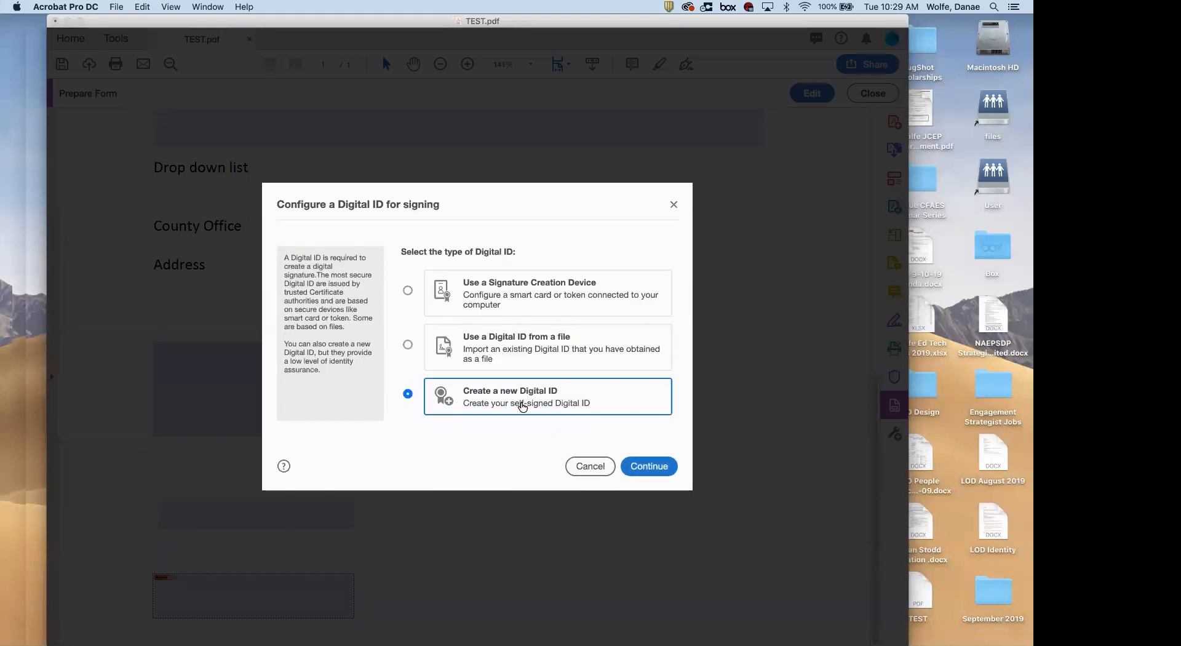
pyautogui.click(540, 304)
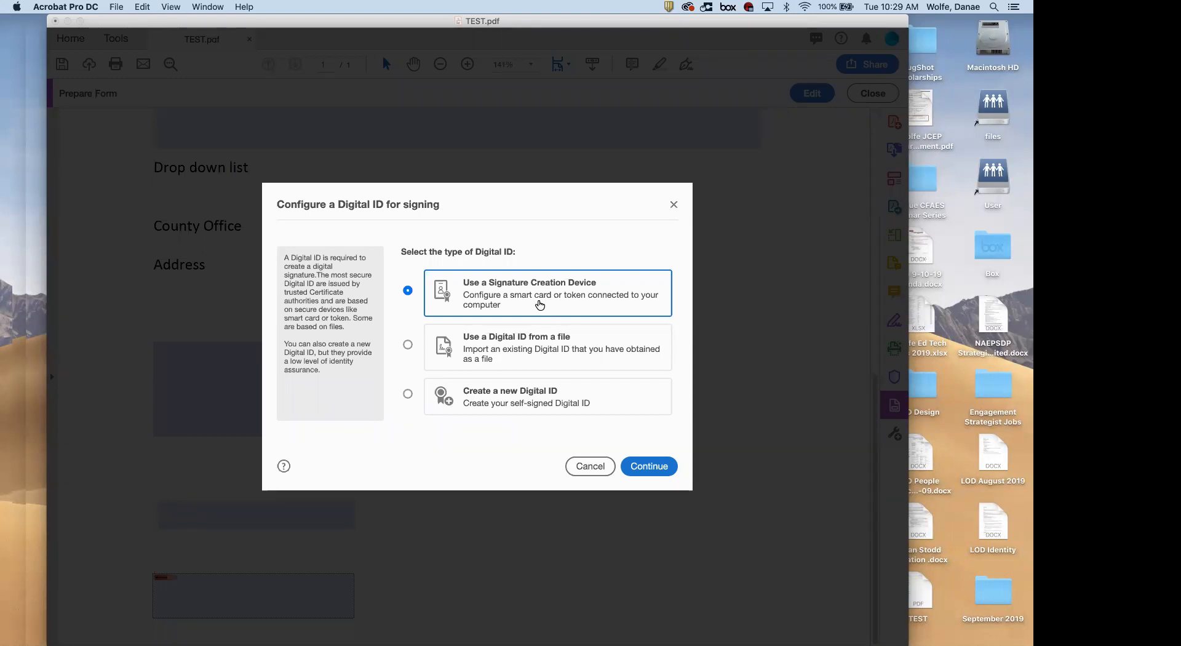
pyautogui.click(673, 204)
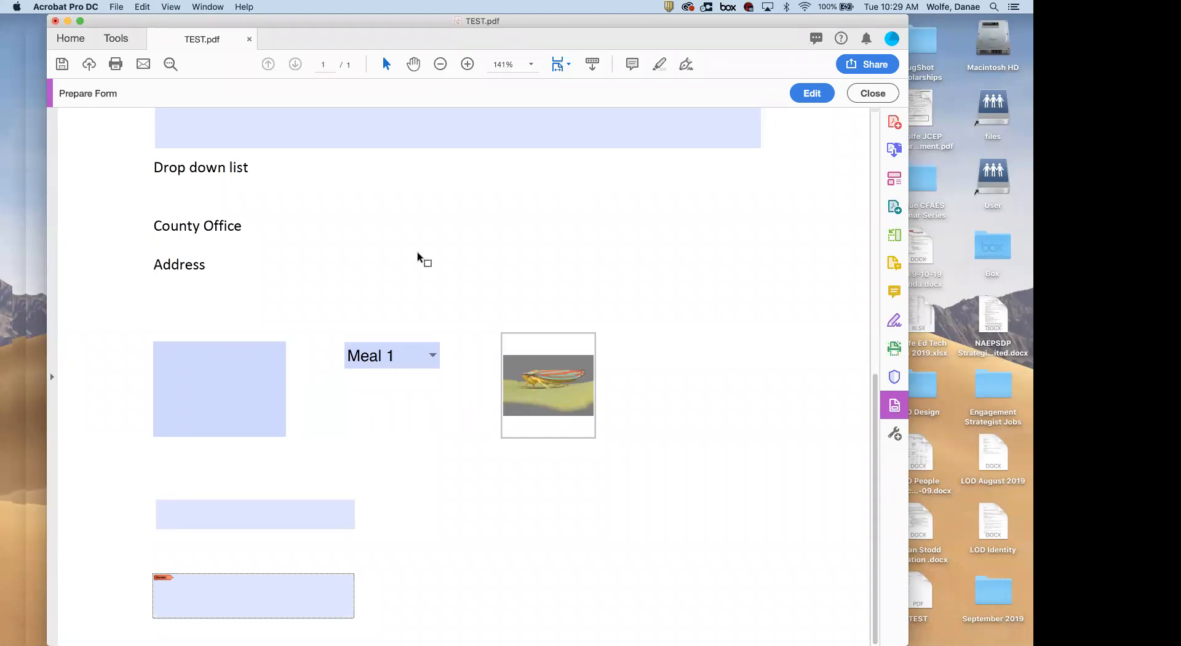
pyautogui.click(257, 596)
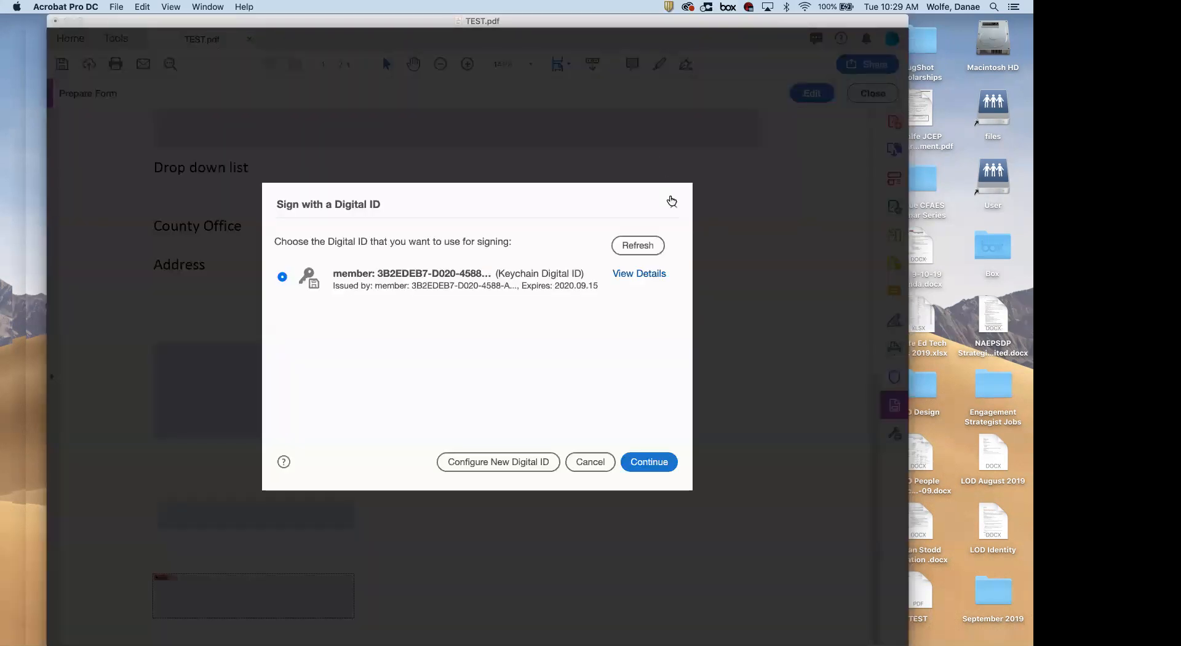
pyautogui.click(675, 207)
pyautogui.click(810, 93)
pyautogui.click(262, 620)
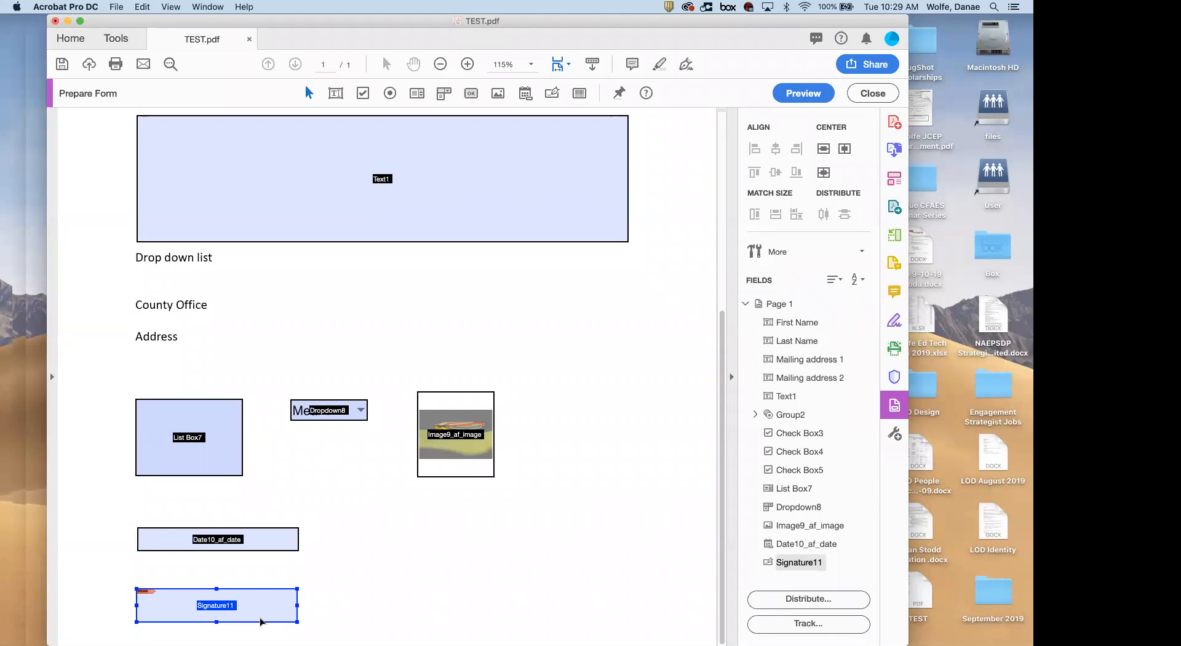
pyautogui.doubleClick(266, 619)
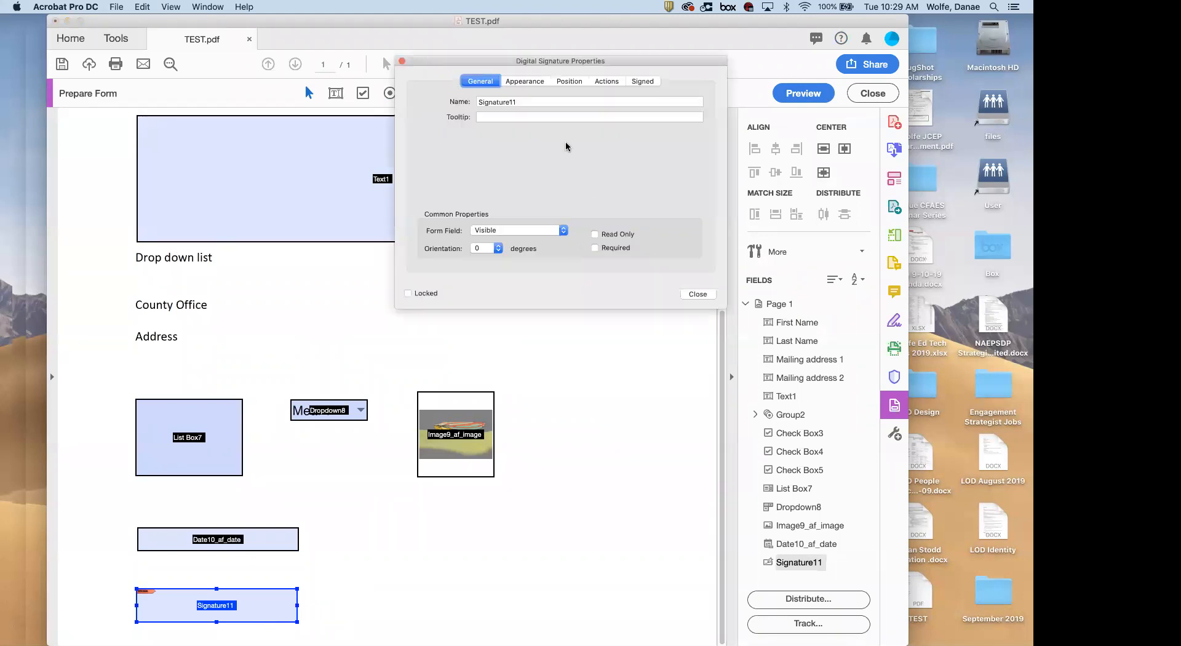
pyautogui.click(531, 82)
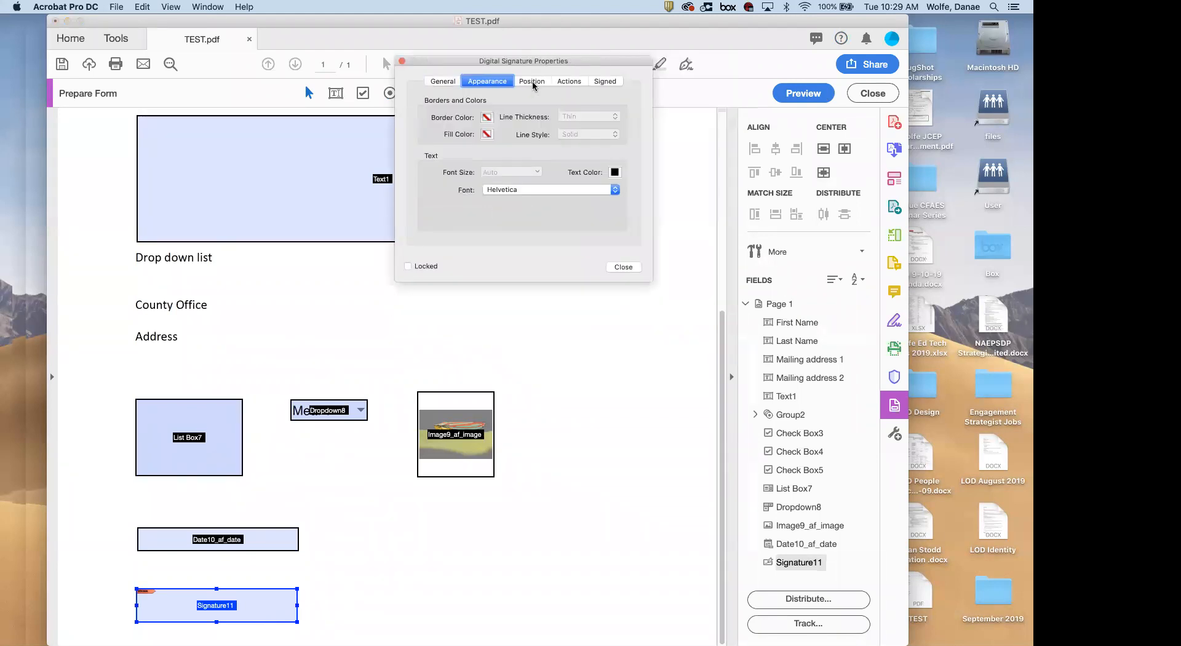
pyautogui.click(534, 82)
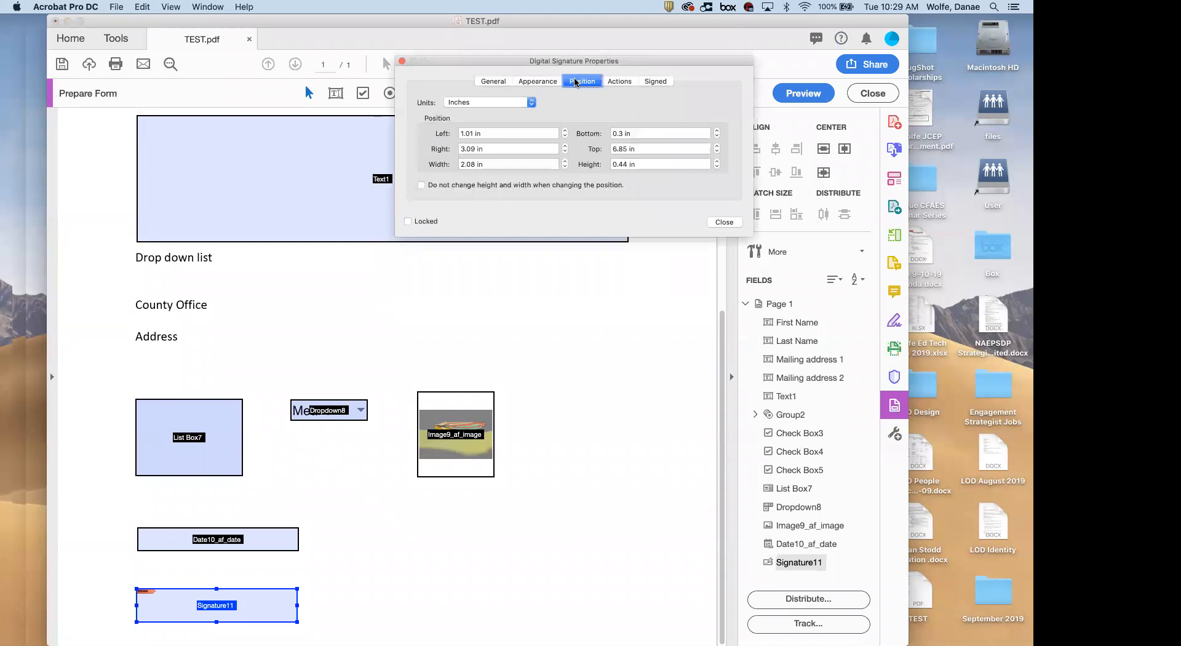
pyautogui.click(618, 83)
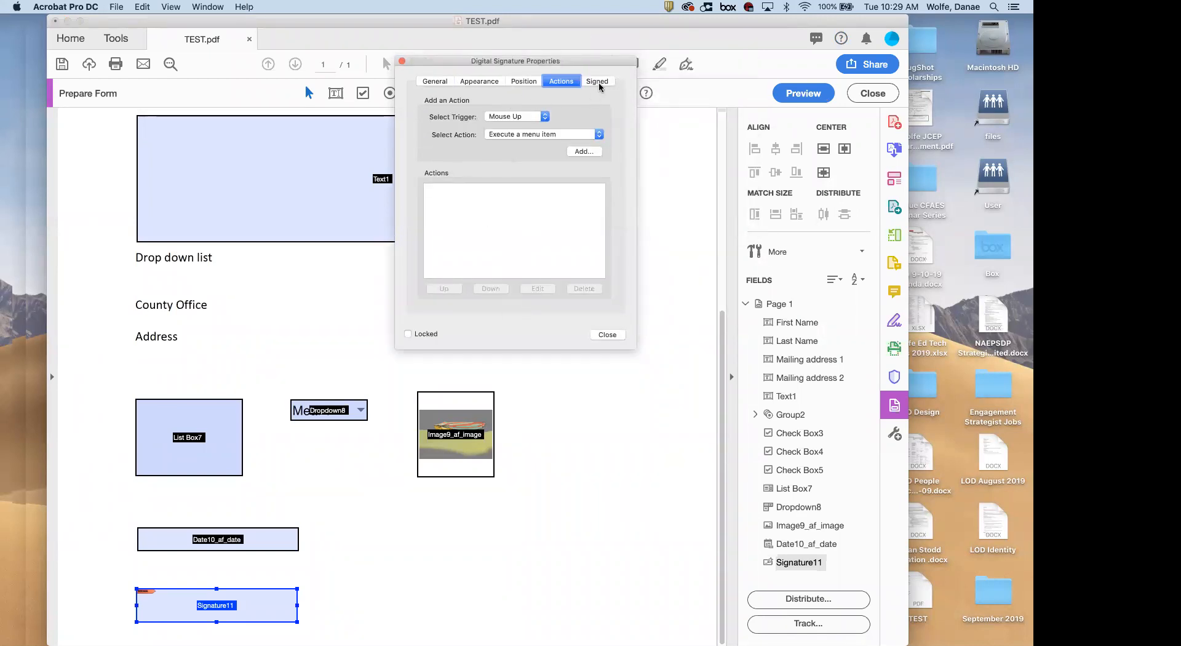
pyautogui.click(598, 81)
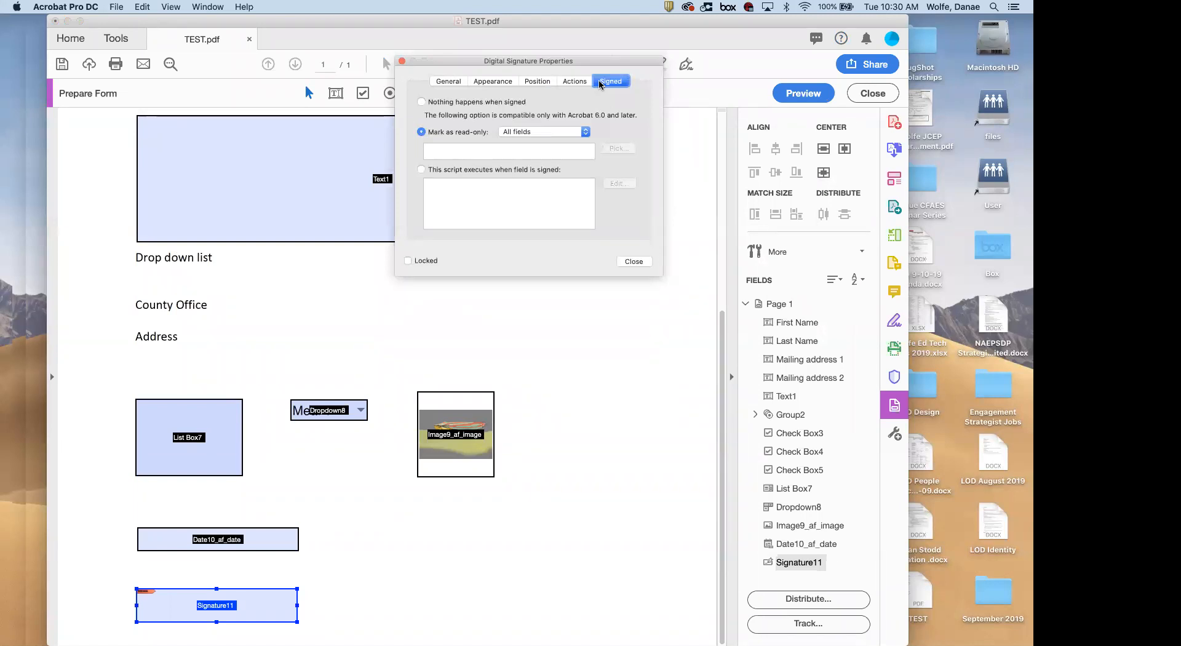
pyautogui.click(641, 260)
pyautogui.scroll(2, 427, 505)
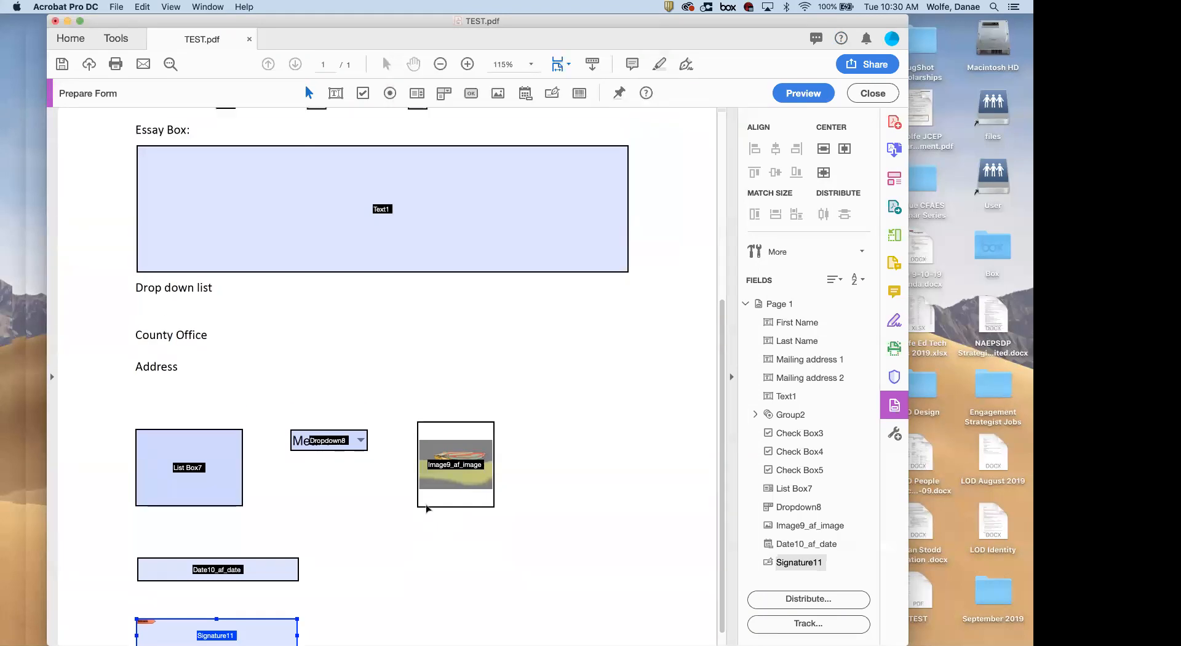
pyautogui.scroll(6, 427, 506)
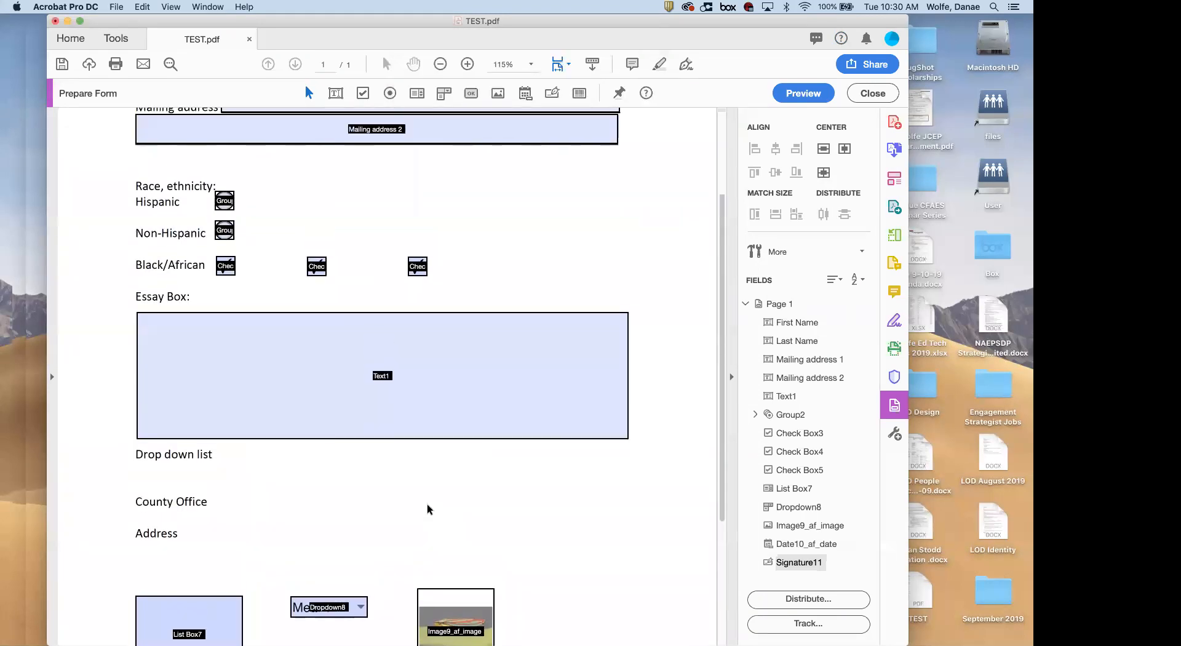
pyautogui.scroll(4, 427, 504)
pyautogui.click(427, 508)
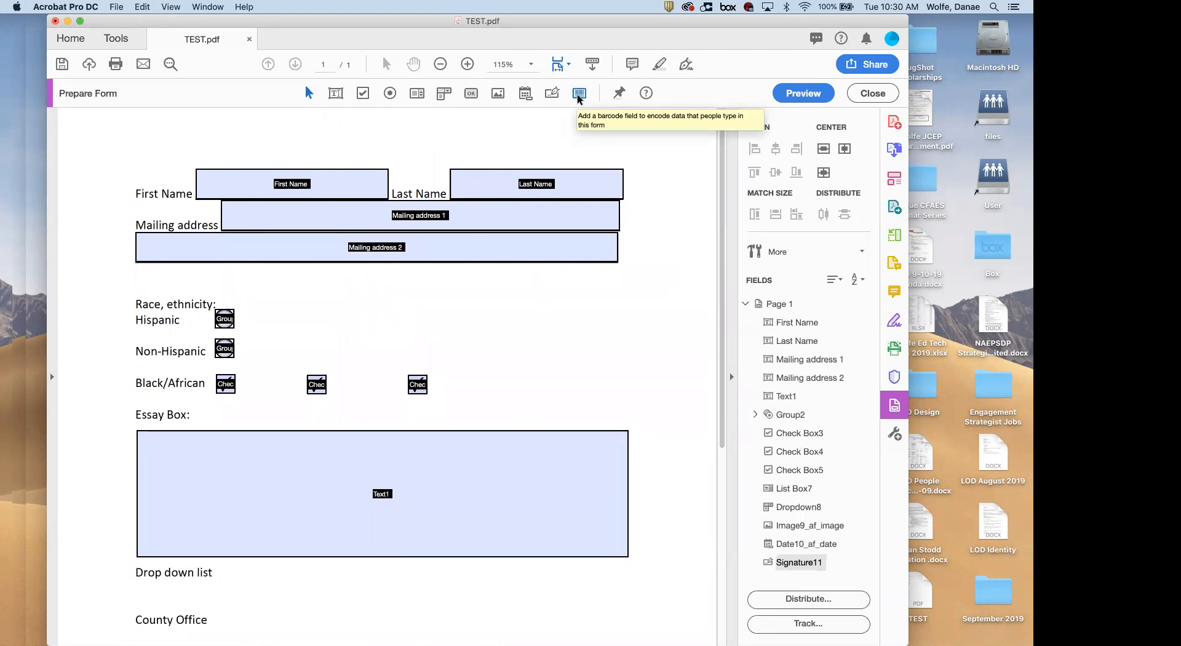
pyautogui.click(579, 95)
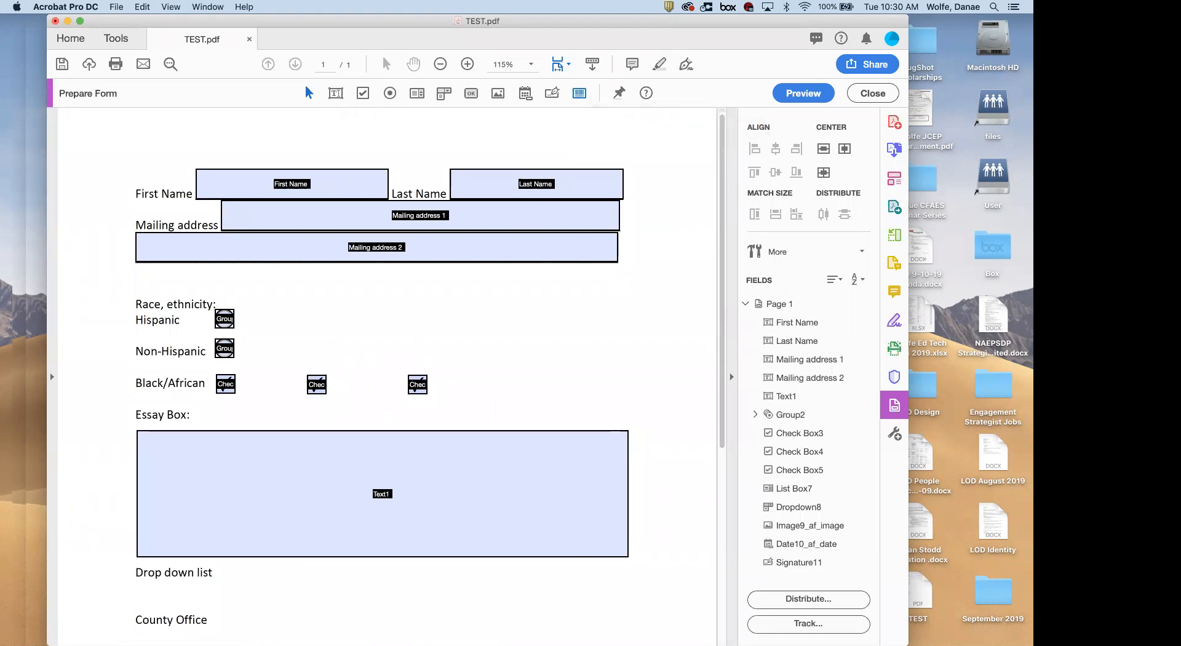
pyautogui.click(465, 322)
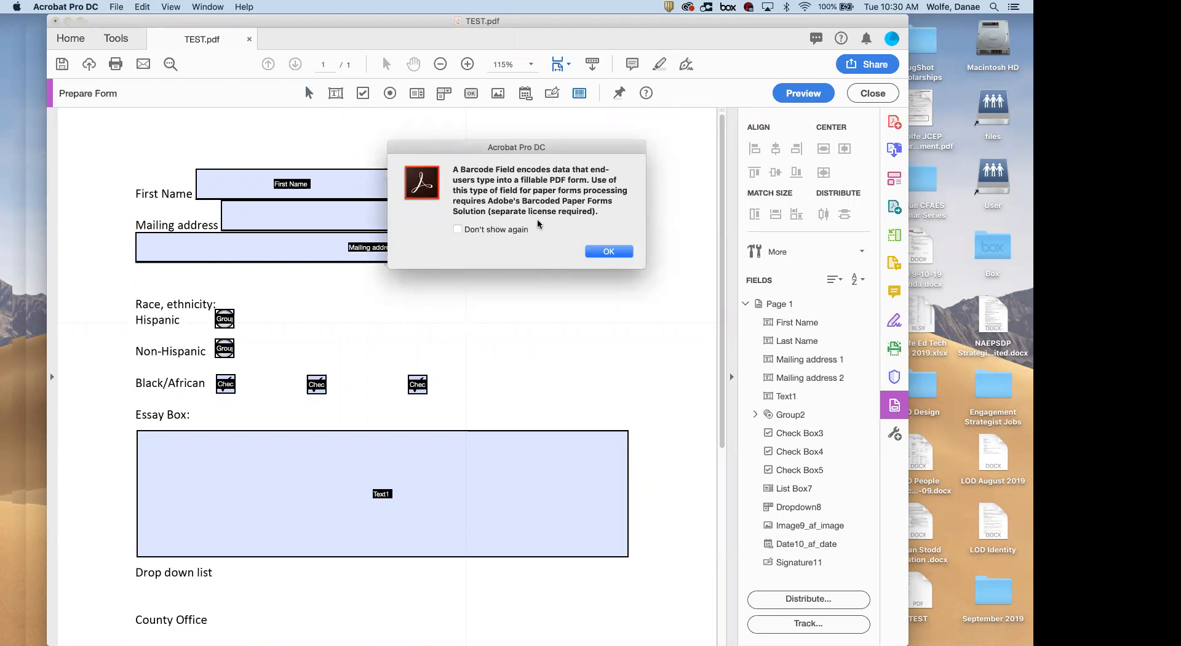
pyautogui.click(610, 254)
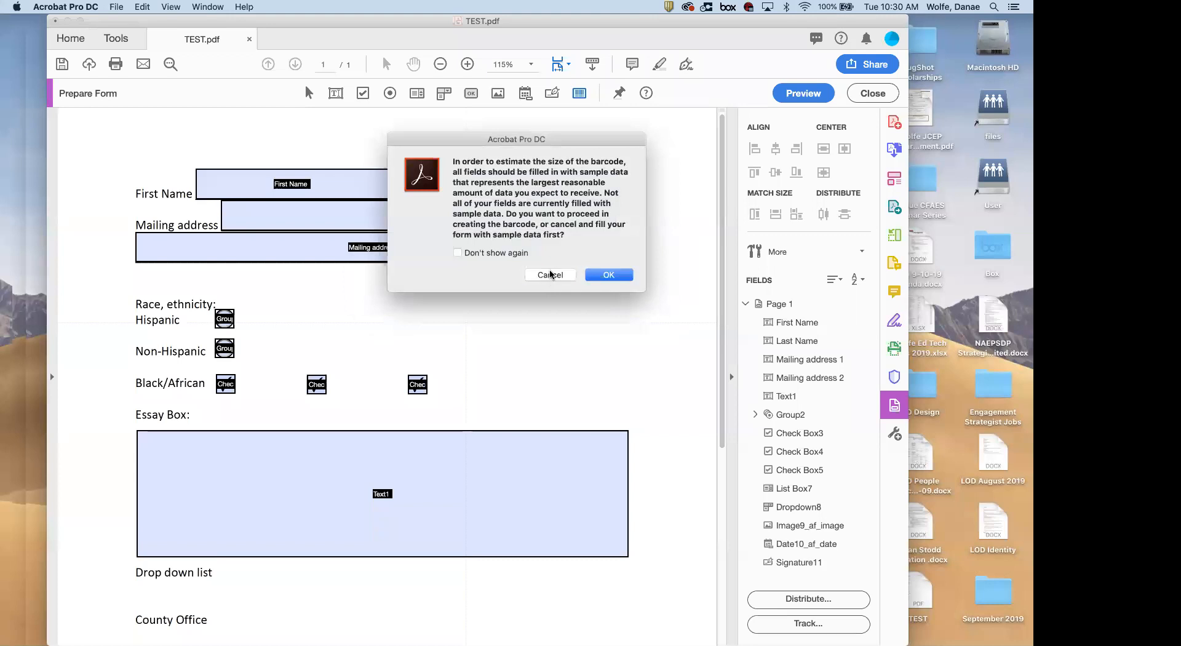
pyautogui.click(550, 275)
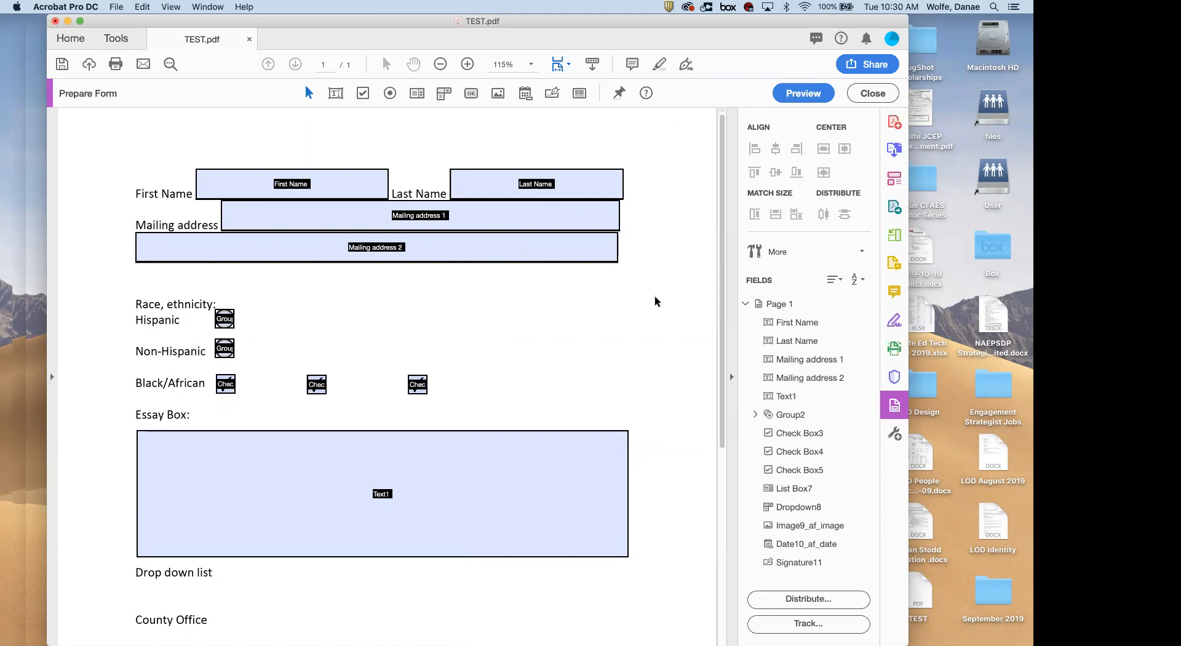
# Select Dropdown8, List Box7, Date10_af_date, Signature11 and Image9_af_image together and delete them
pyautogui.scroll(-5, 475, 317)
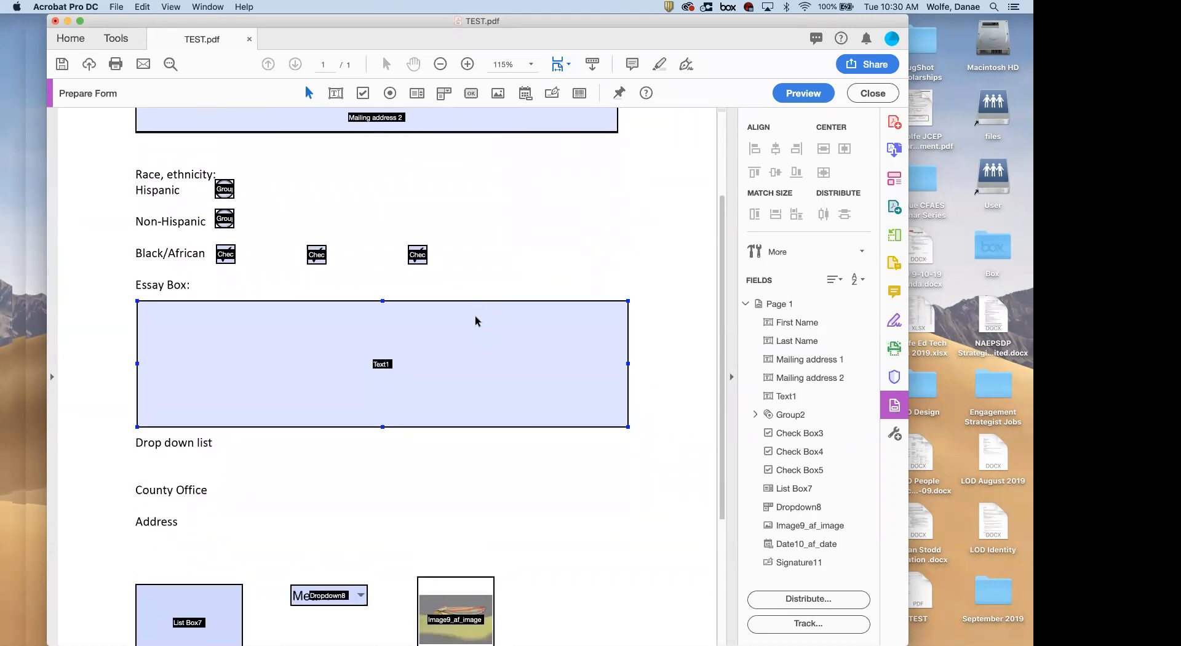
pyautogui.scroll(-7, 474, 320)
pyautogui.click(305, 411)
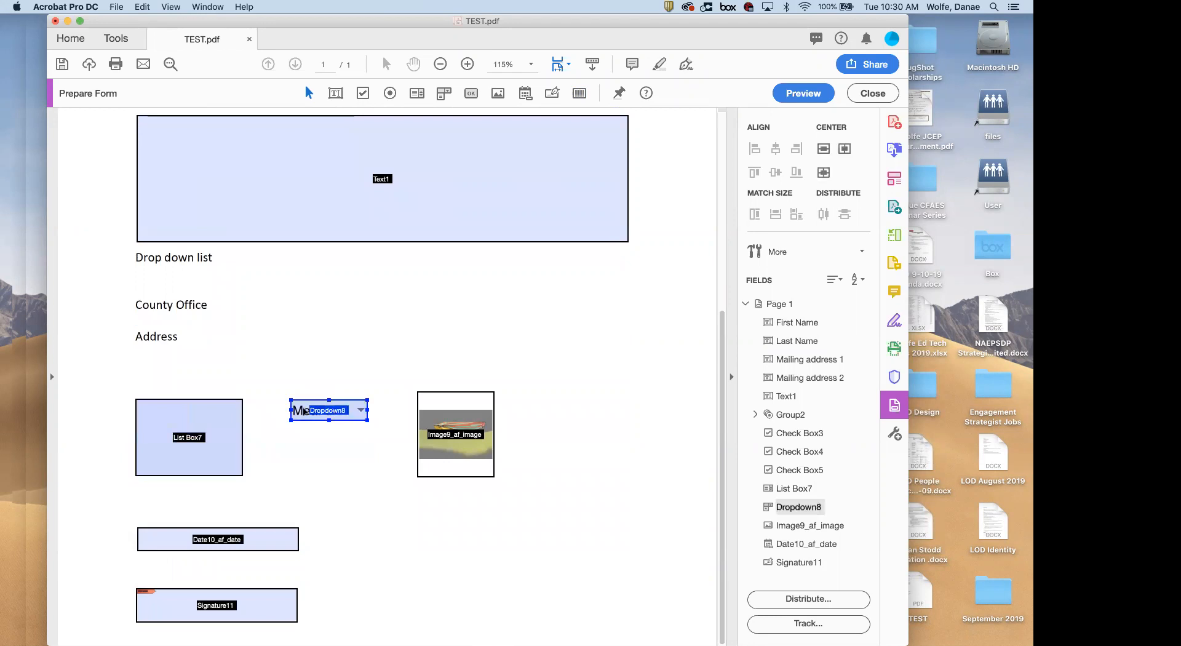
pyautogui.keyDown('shift'); pyautogui.click(187, 452); pyautogui.keyUp('shift')
pyautogui.keyDown('shift'); pyautogui.click(207, 545); pyautogui.keyUp('shift')
pyautogui.keyDown('shift'); pyautogui.click(222, 601); pyautogui.keyUp('shift')
pyautogui.keyDown('shift'); pyautogui.click(469, 458); pyautogui.keyUp('shift')
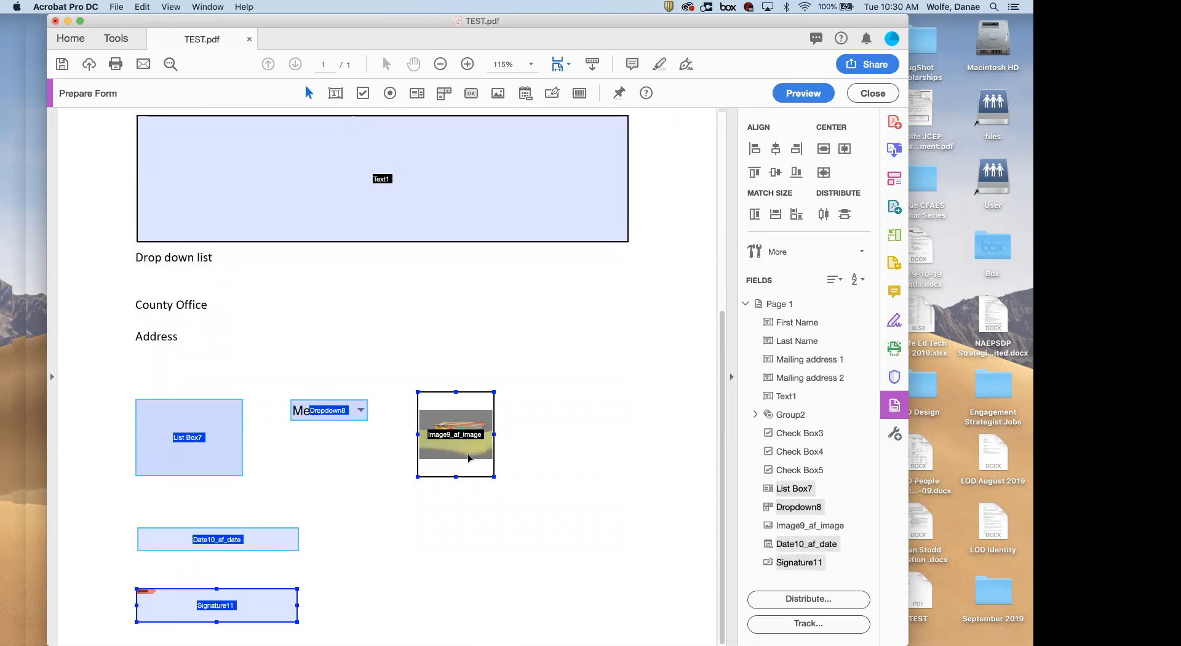
pyautogui.press('Delete')
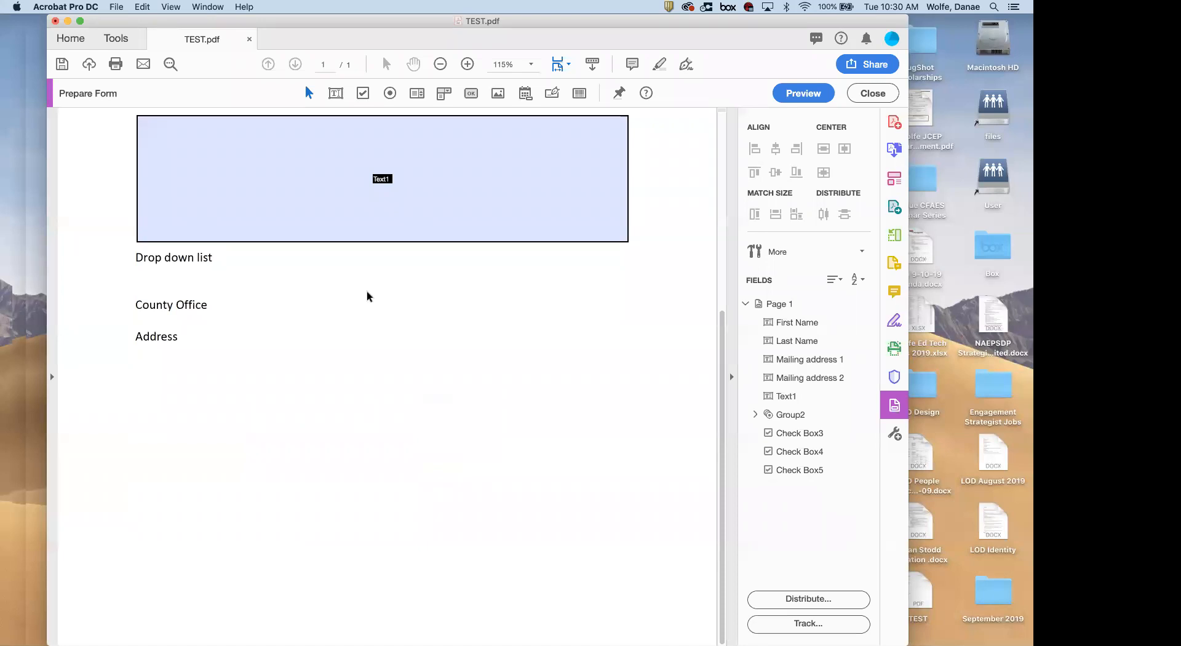
# Place a new text field, Text12, just below the Address label
pyautogui.click(336, 94)
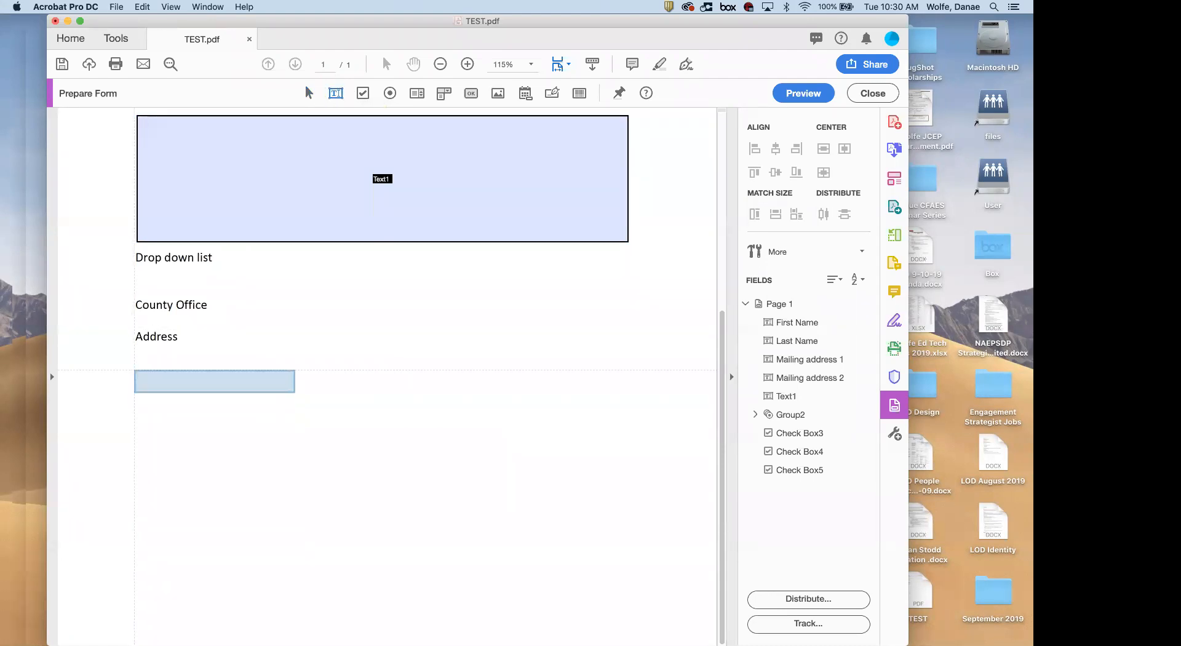
pyautogui.click(136, 362)
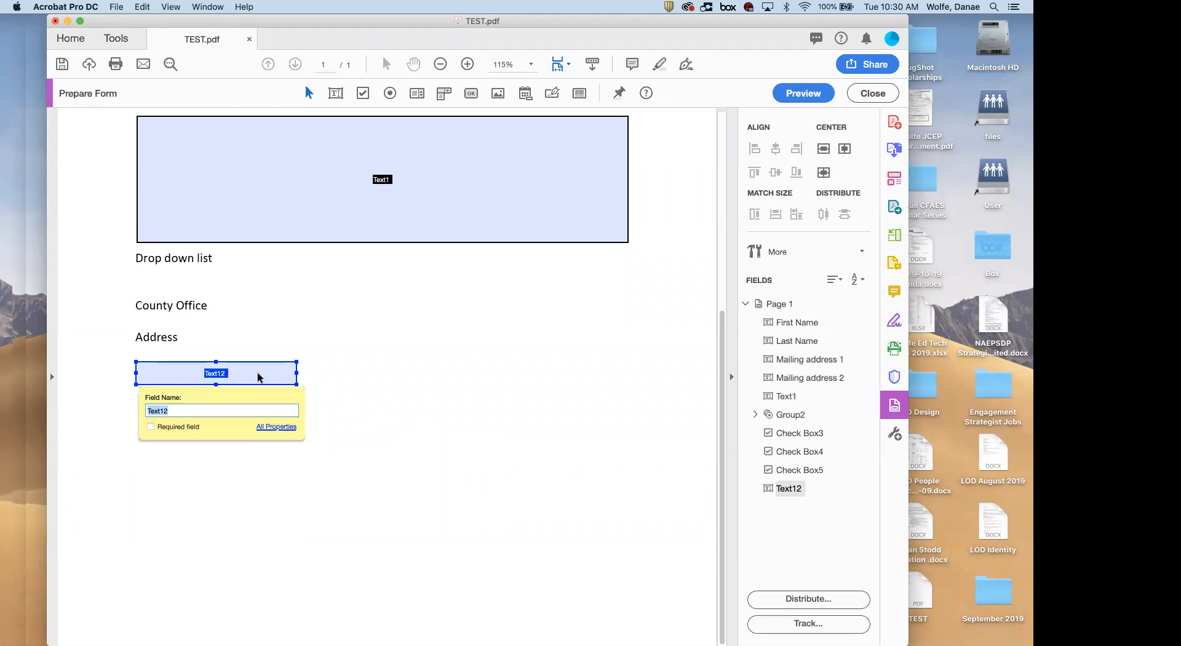
pyautogui.scroll(10, 257, 375)
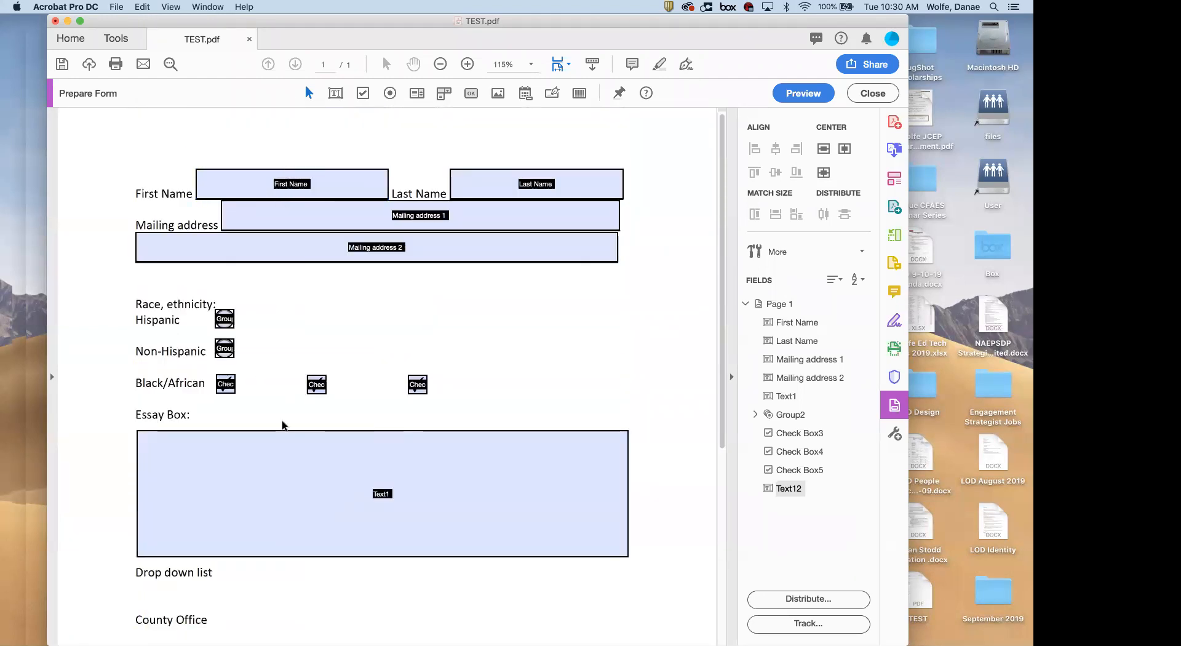
pyautogui.scroll(-10, 282, 419)
# Widen Text12 to match the Text1 essay box and stretch it much taller downward
pyautogui.moveTo(295, 372); pyautogui.dragTo(623, 367)
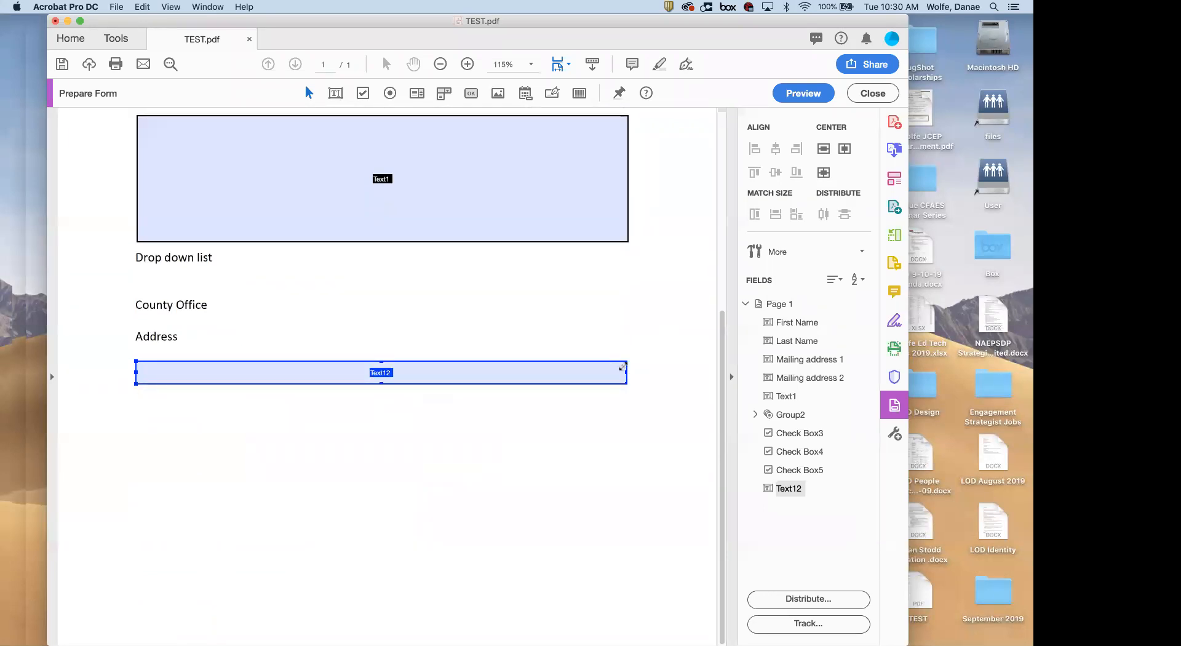
pyautogui.keyDown('shift'); pyautogui.click(548, 174); pyautogui.keyUp('shift')
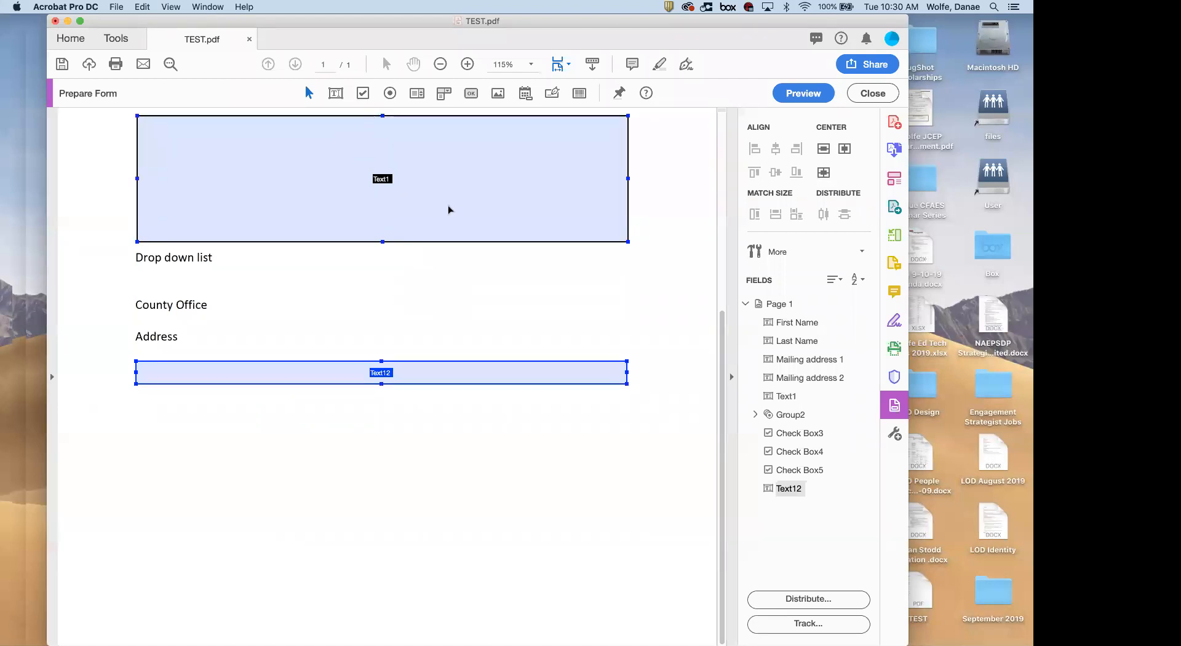
pyautogui.click(382, 382)
pyautogui.moveTo(381, 385); pyautogui.dragTo(386, 446)
pyautogui.click(403, 376)
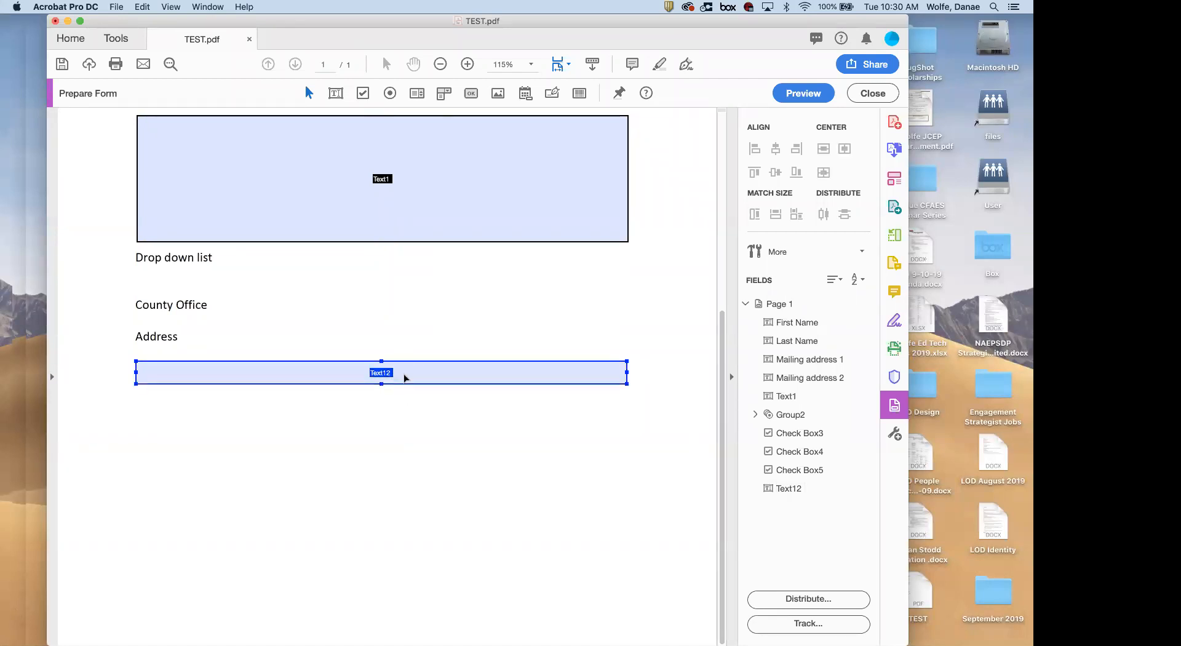
pyautogui.moveTo(380, 385); pyautogui.dragTo(394, 551)
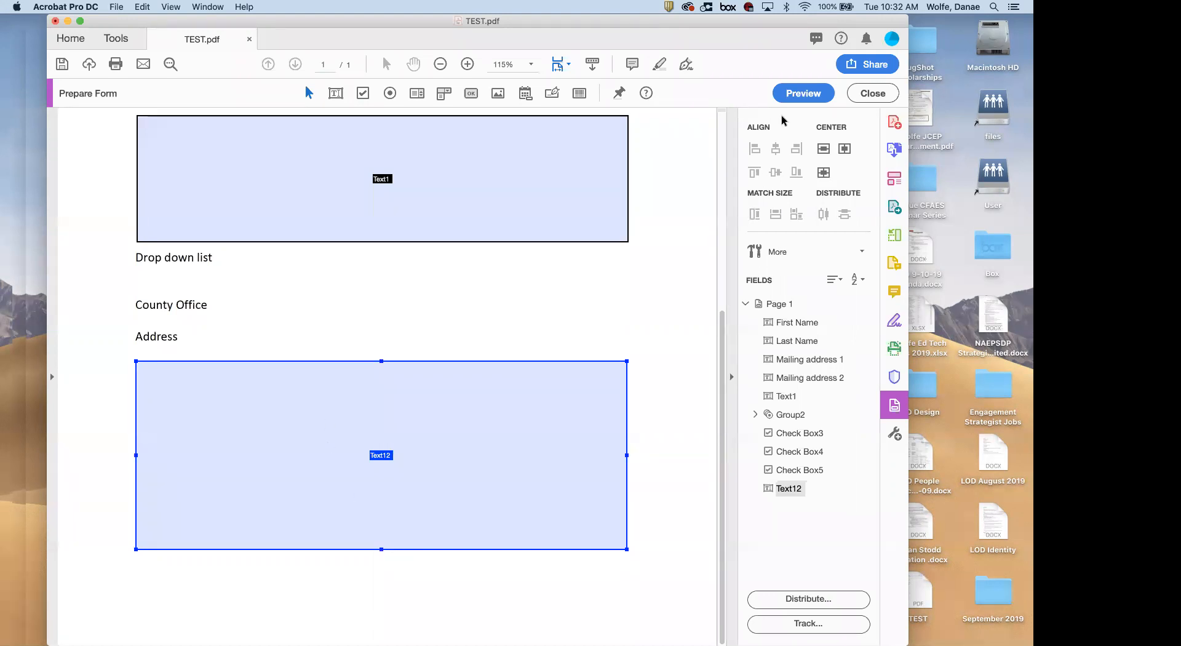
# Preview the form, type test text into the Address field, then erase it
pyautogui.click(799, 95)
pyautogui.scroll(-3, 246, 504)
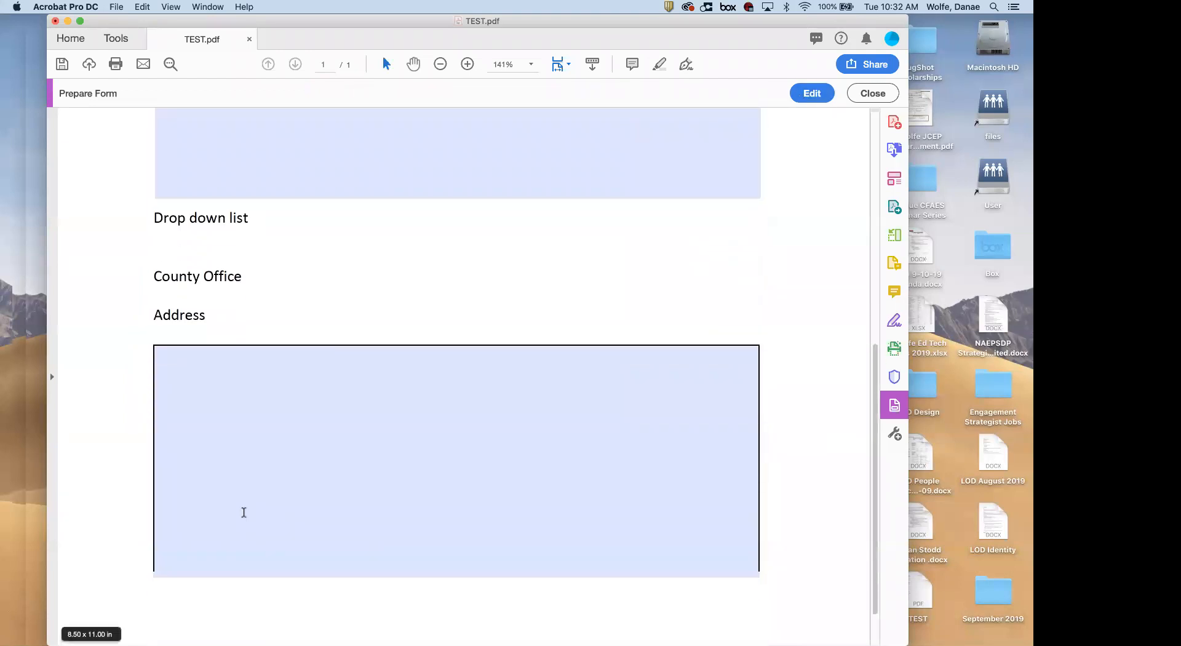
pyautogui.write('apfjaihaf')
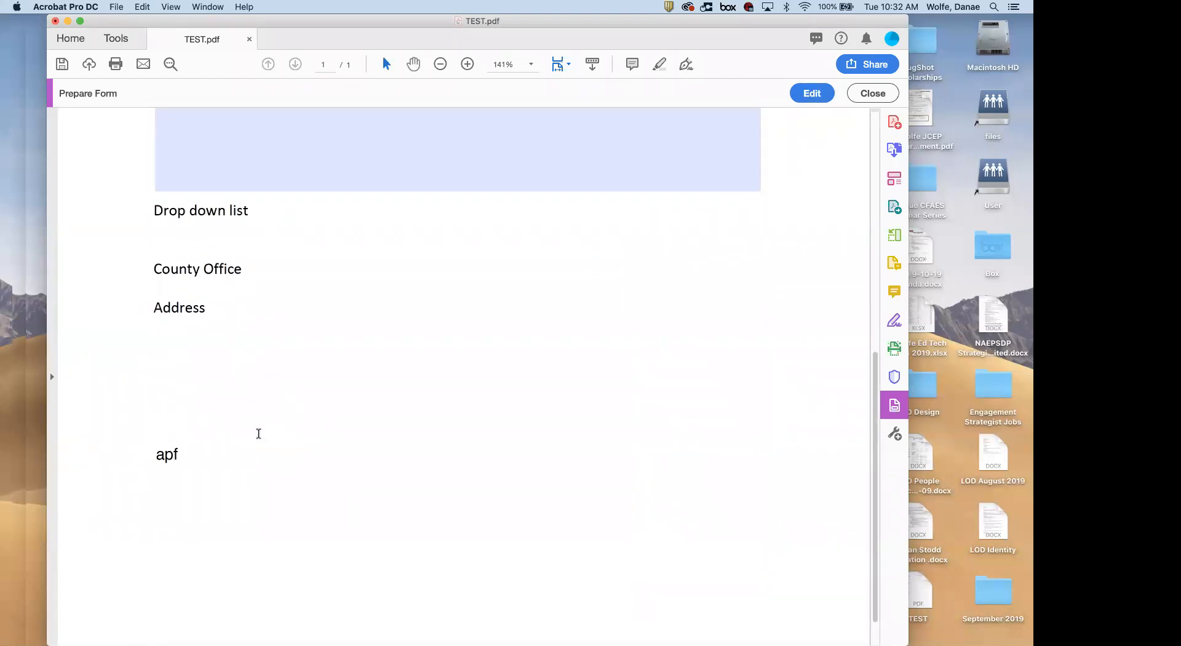
pyautogui.press('BackSpace')
pyautogui.press('BackSpace')
pyautogui.press('BackSpace')
pyautogui.press('BackSpace')
pyautogui.press('BackSpace')
pyautogui.press('BackSpace')
pyautogui.press('BackSpace')
pyautogui.press('BackSpace')
pyautogui.press('BackSpace')
# Back in editing, select the Text12 address field and bring up its field actions
pyautogui.click(812, 93)
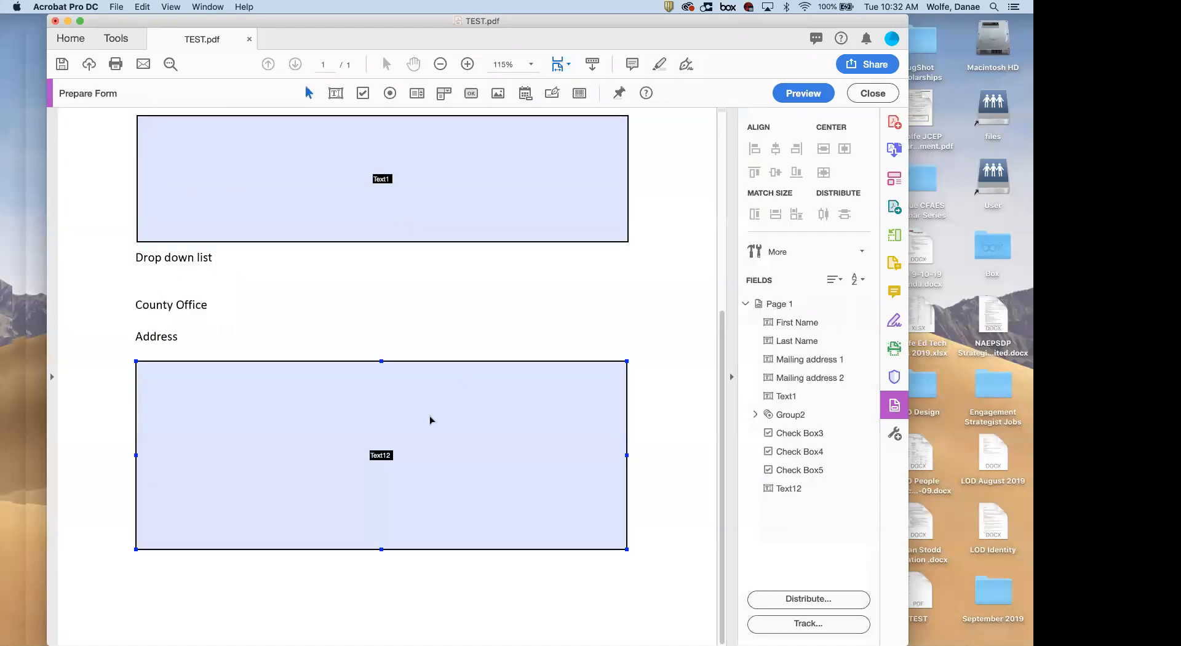
pyautogui.click(379, 454)
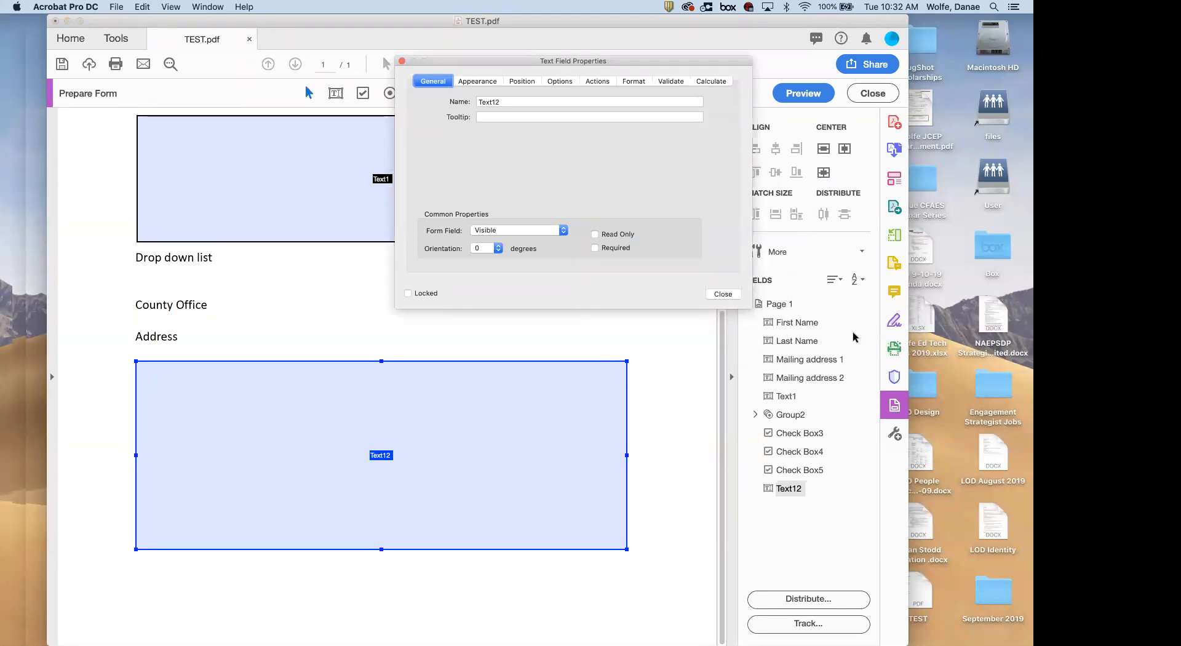
pyautogui.rightClick(791, 494)
pyautogui.click(817, 503)
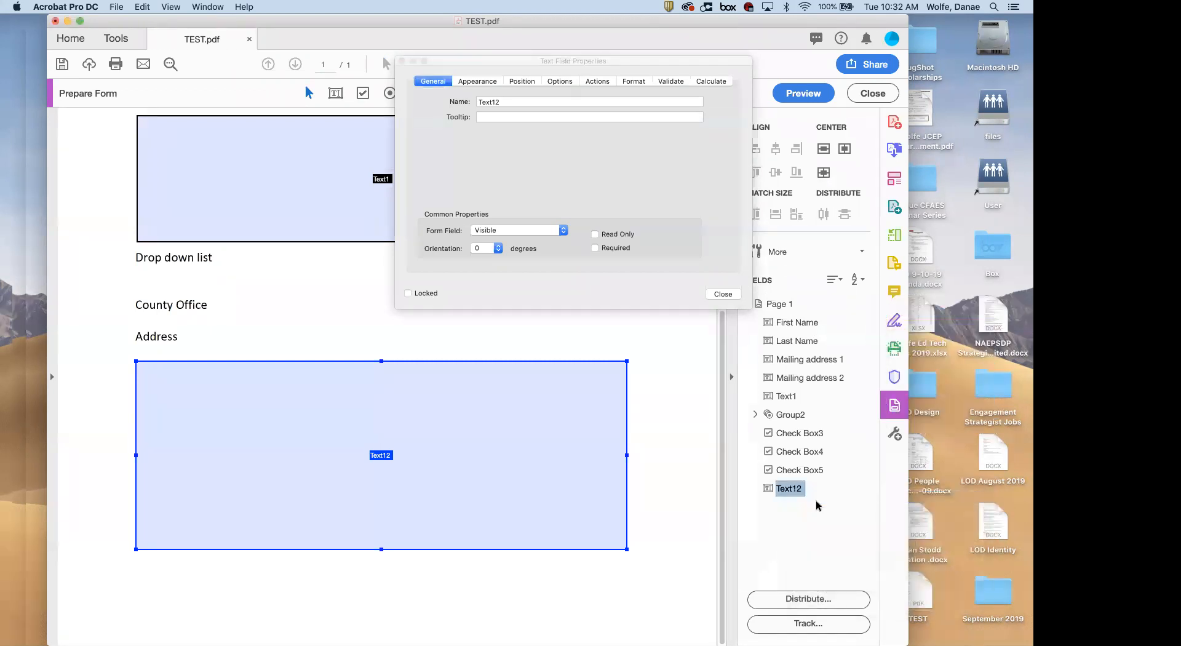
pyautogui.scroll(2, 372, 381)
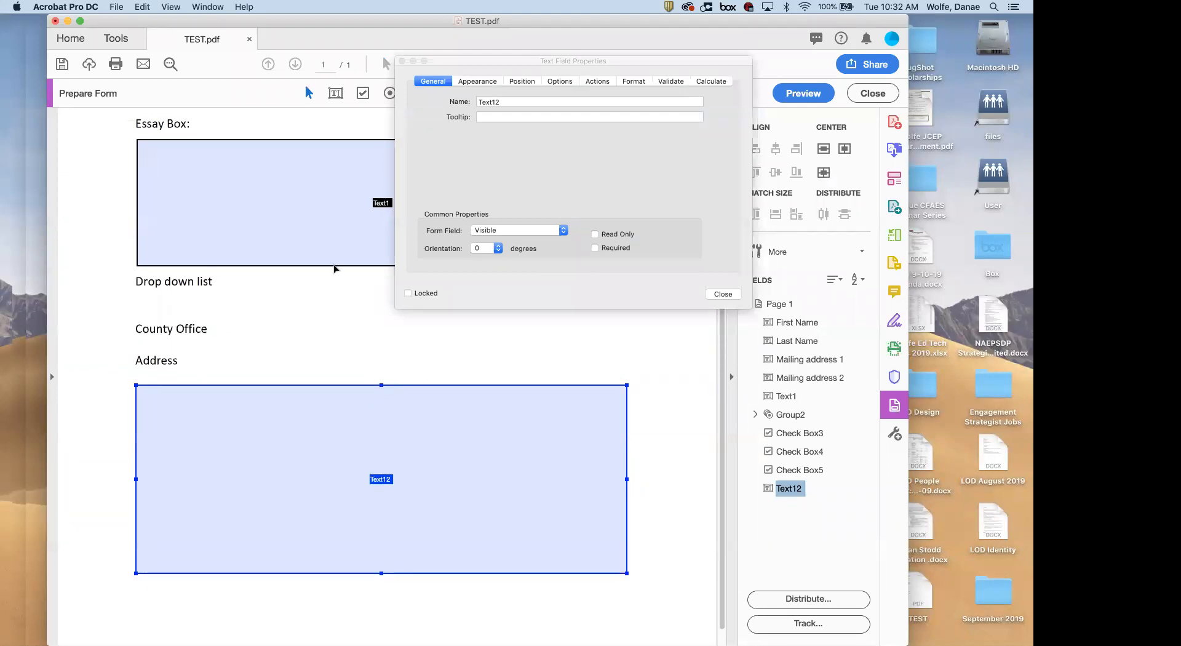
# Look through the Essay Box, Mailing address and First Name fields
pyautogui.click(319, 234)
pyautogui.scroll(5, 319, 235)
pyautogui.scroll(10, 318, 231)
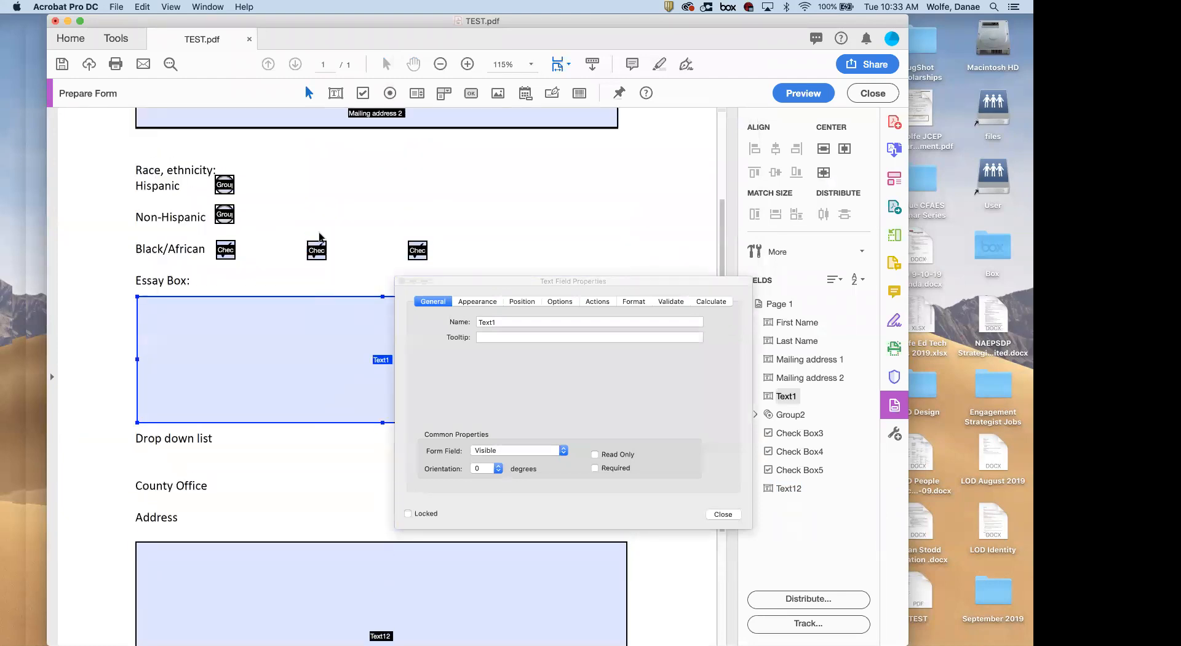
pyautogui.click(295, 192)
pyautogui.click(318, 162)
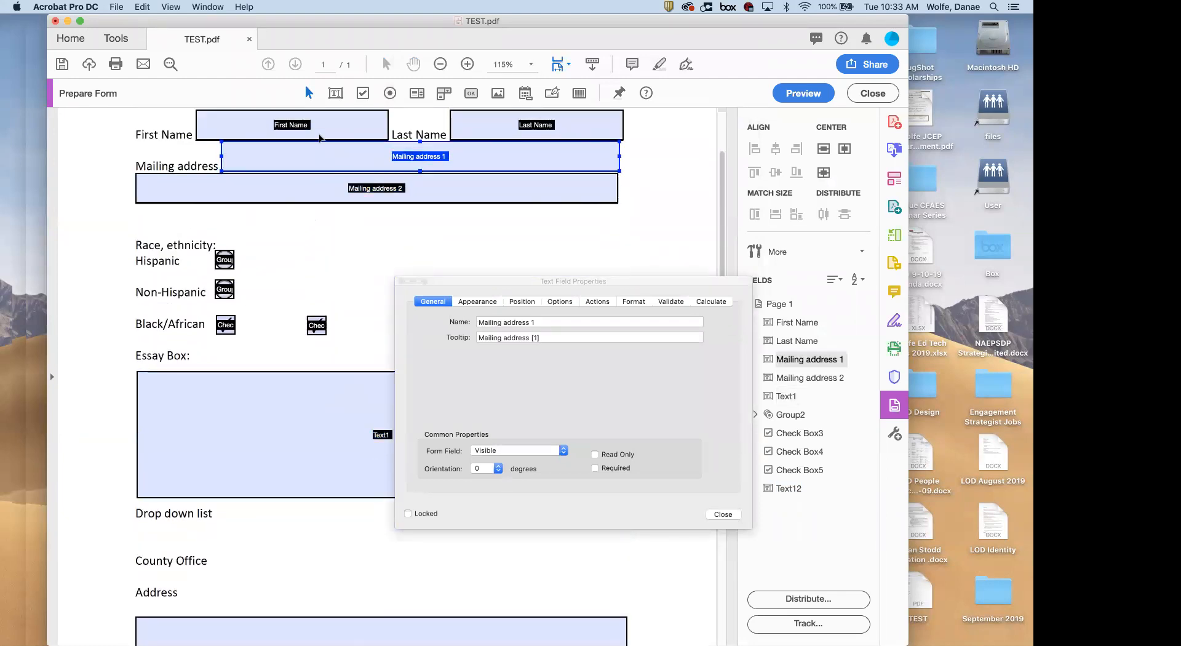
pyautogui.click(333, 125)
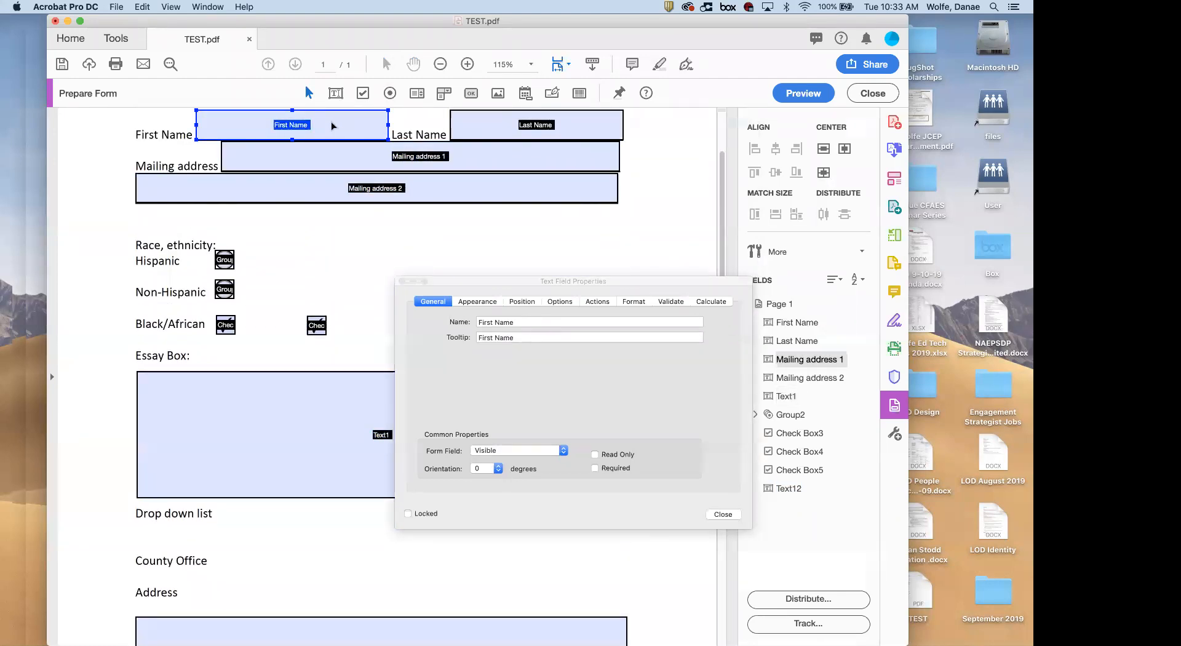
pyautogui.click(338, 185)
pyautogui.click(283, 435)
pyautogui.scroll(-3, 288, 461)
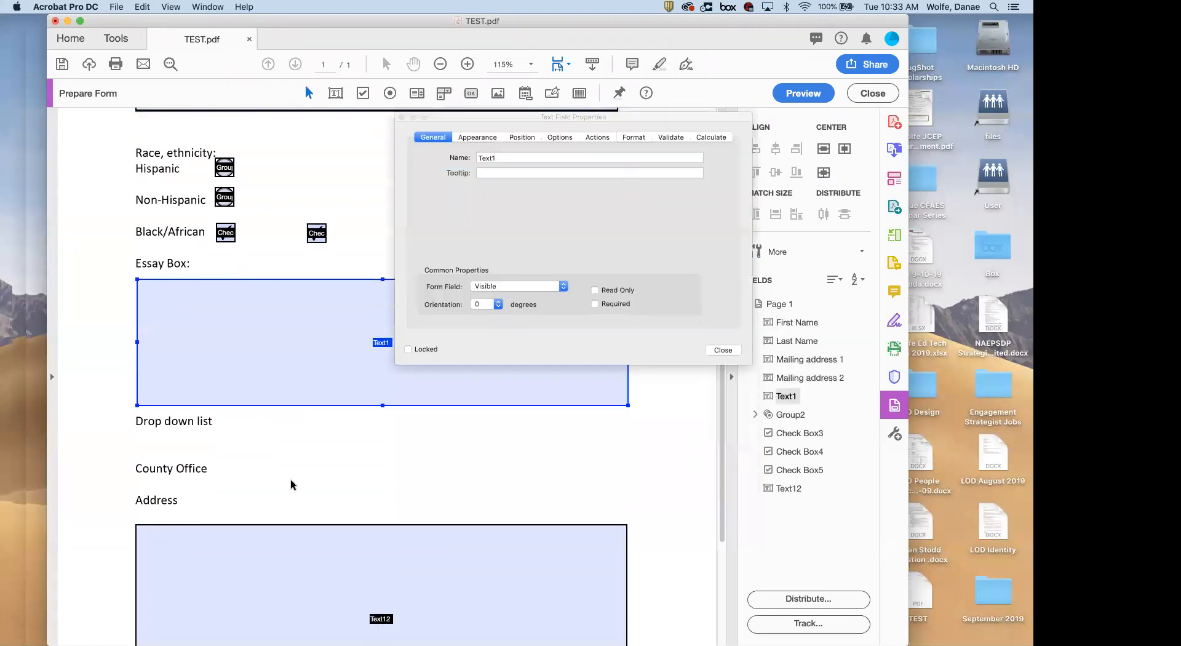
# In Text12's Options, turn Multi-line on and Scroll long text off
pyautogui.click(293, 554)
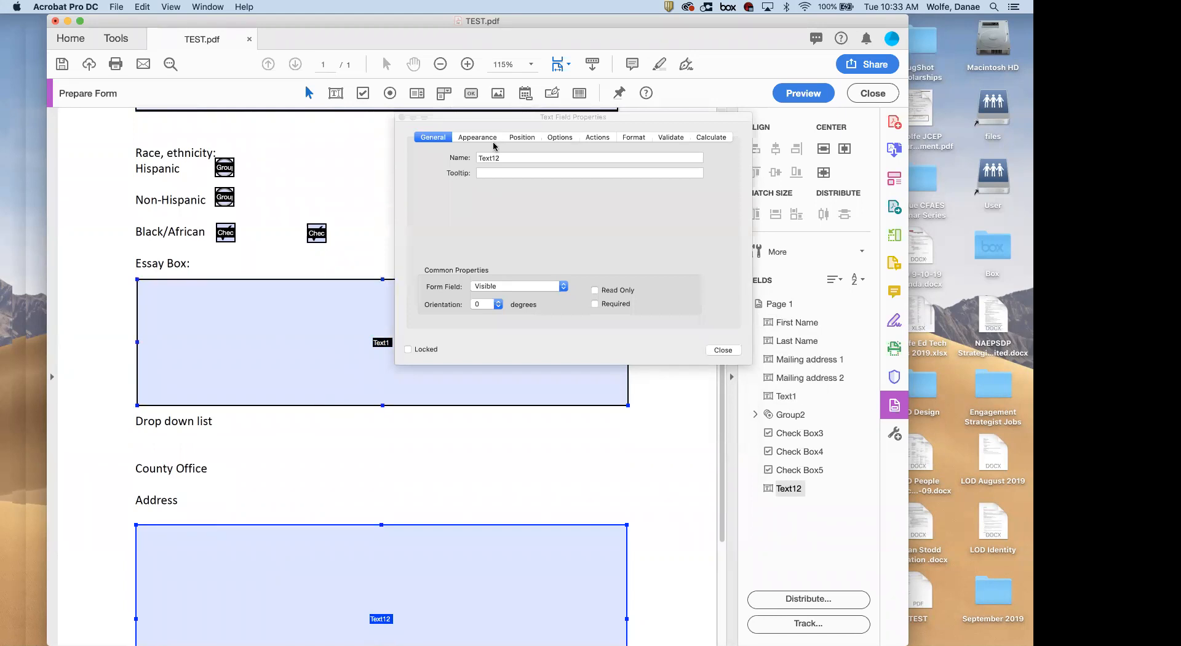
pyautogui.click(566, 142)
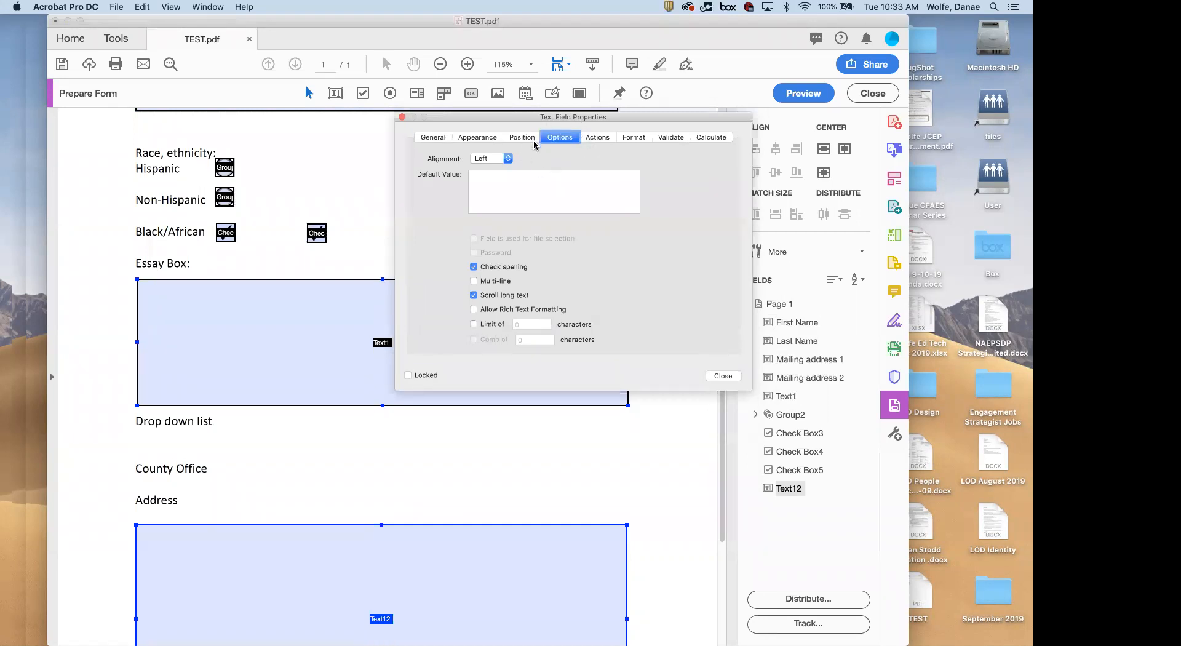
pyautogui.click(474, 281)
pyautogui.click(474, 281)
pyautogui.click(474, 296)
pyautogui.scroll(-3, 325, 387)
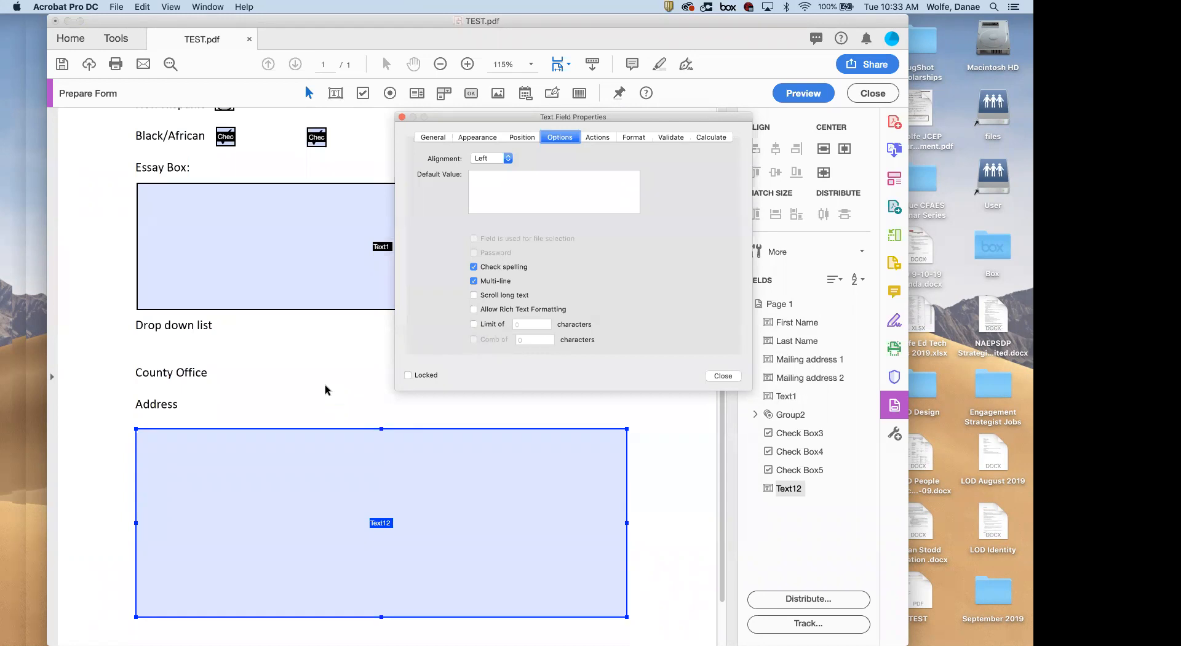
# Close the properties, preview, and type four lines of test text into Address
pyautogui.click(723, 375)
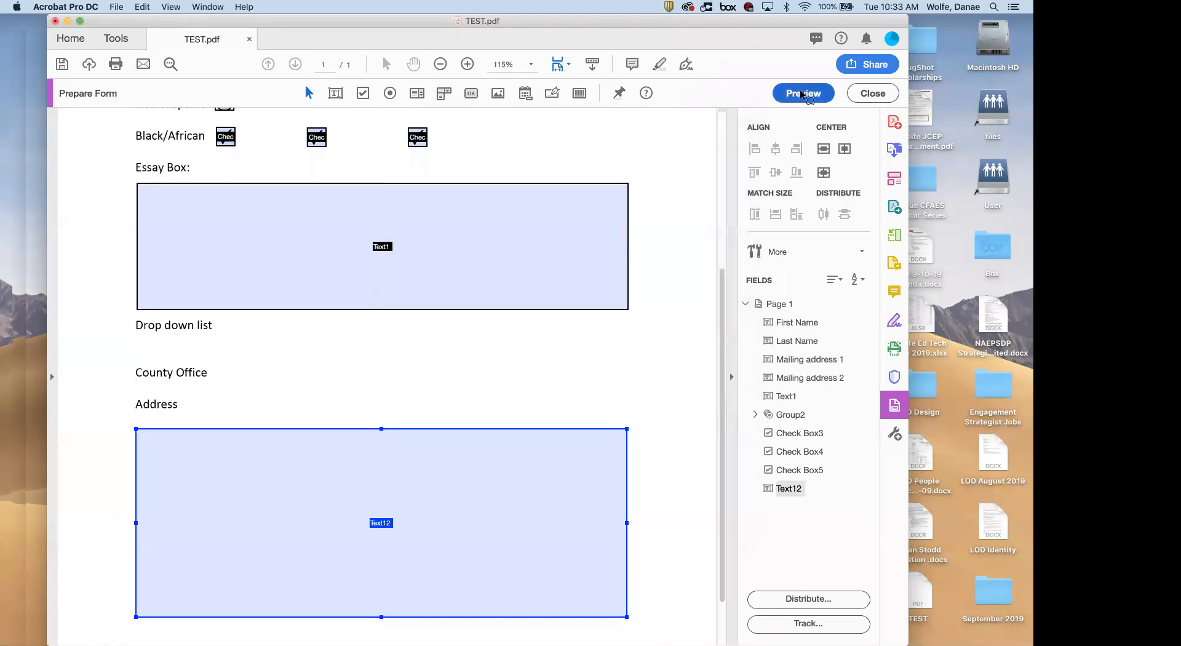
pyautogui.click(804, 94)
pyautogui.click(323, 552)
pyautogui.write('afjafaf')
pyautogui.press('Return')
pyautogui.write('laskfnlaifn')
pyautogui.press('Return')
pyautogui.write('aflanfinaf')
pyautogui.press('Return')
pyautogui.write('alknflkn')
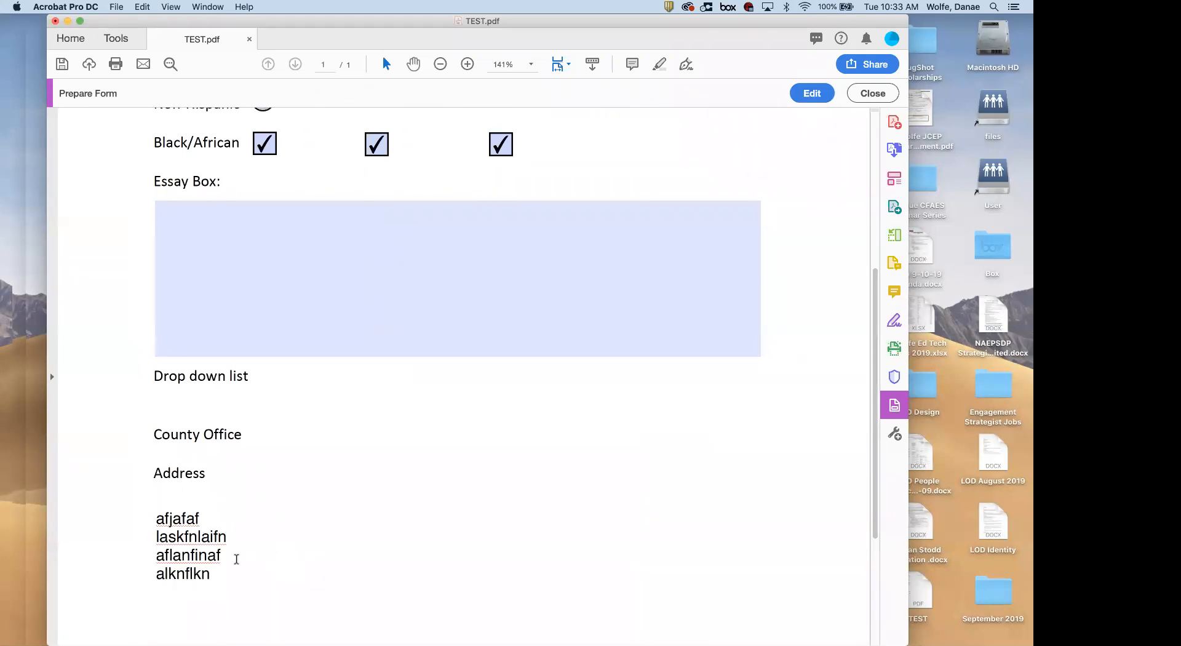
# Clear all the Address test text and return to form editing
pyautogui.press('super+a')
pyautogui.press('BackSpace')
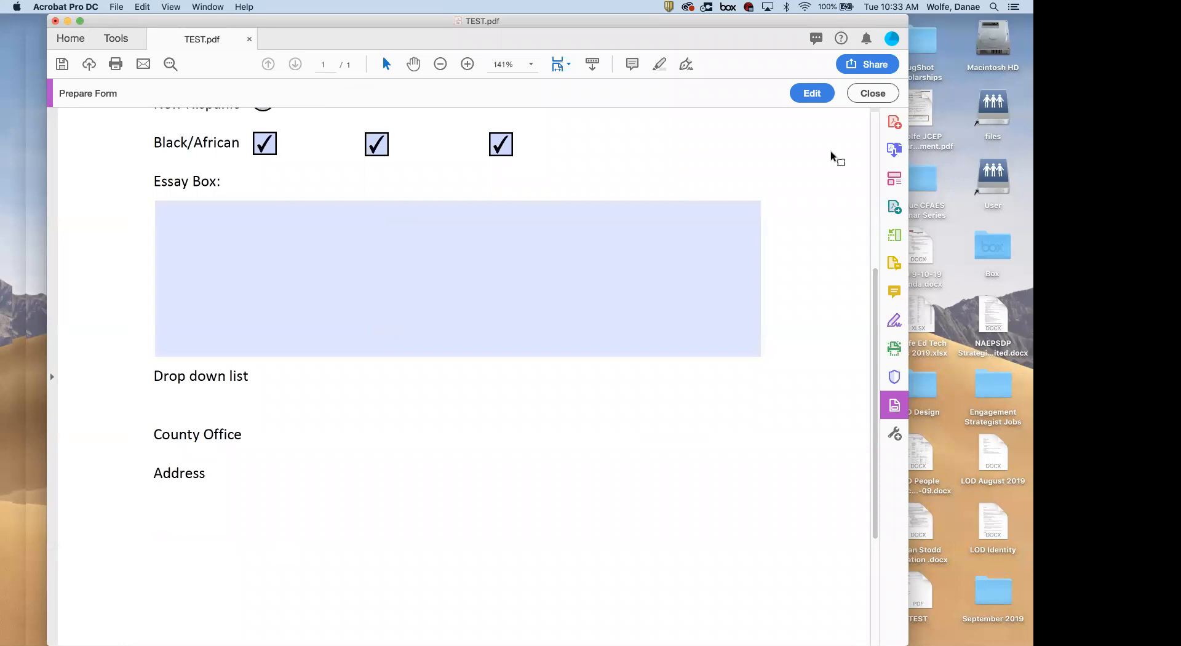
pyautogui.click(813, 96)
pyautogui.scroll(-2, 432, 405)
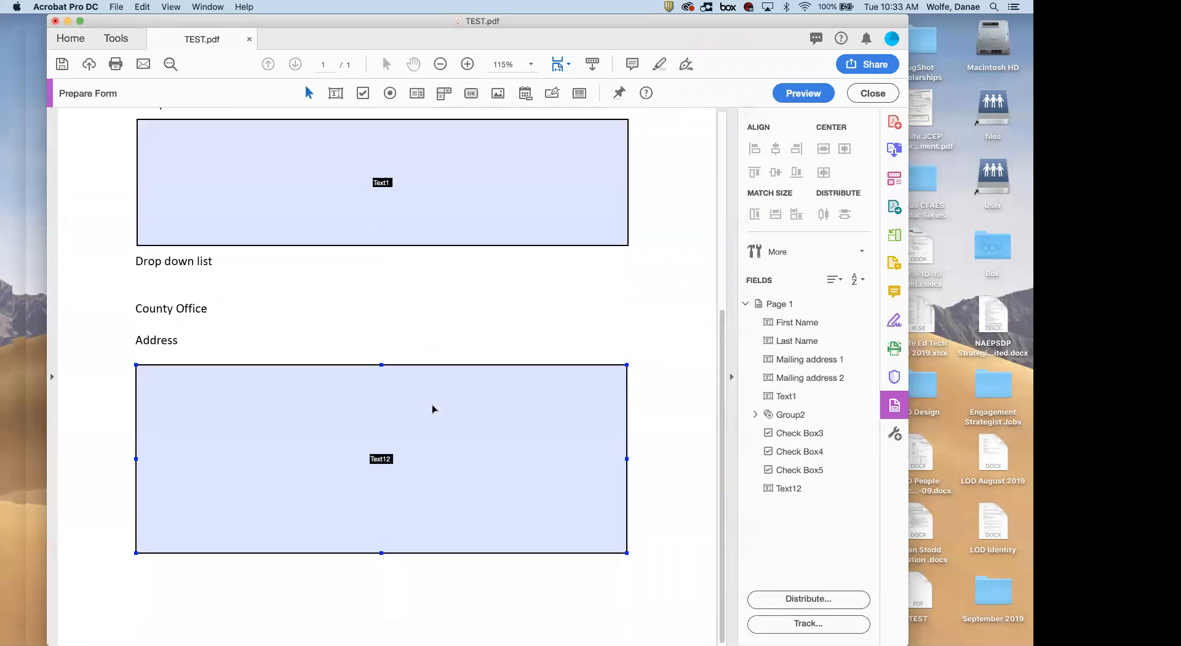
pyautogui.scroll(8, 432, 409)
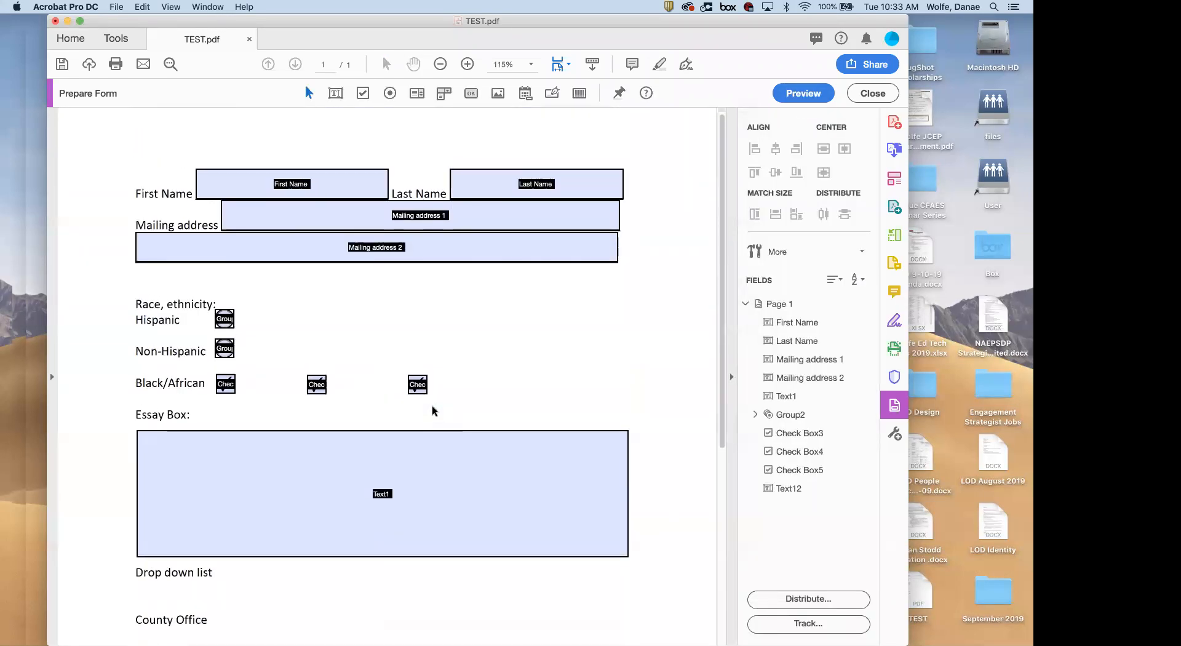
# In field properties' Appearance tab, set Mailing address 2's font size to 12
pyautogui.rightClick(799, 326)
pyautogui.click(806, 334)
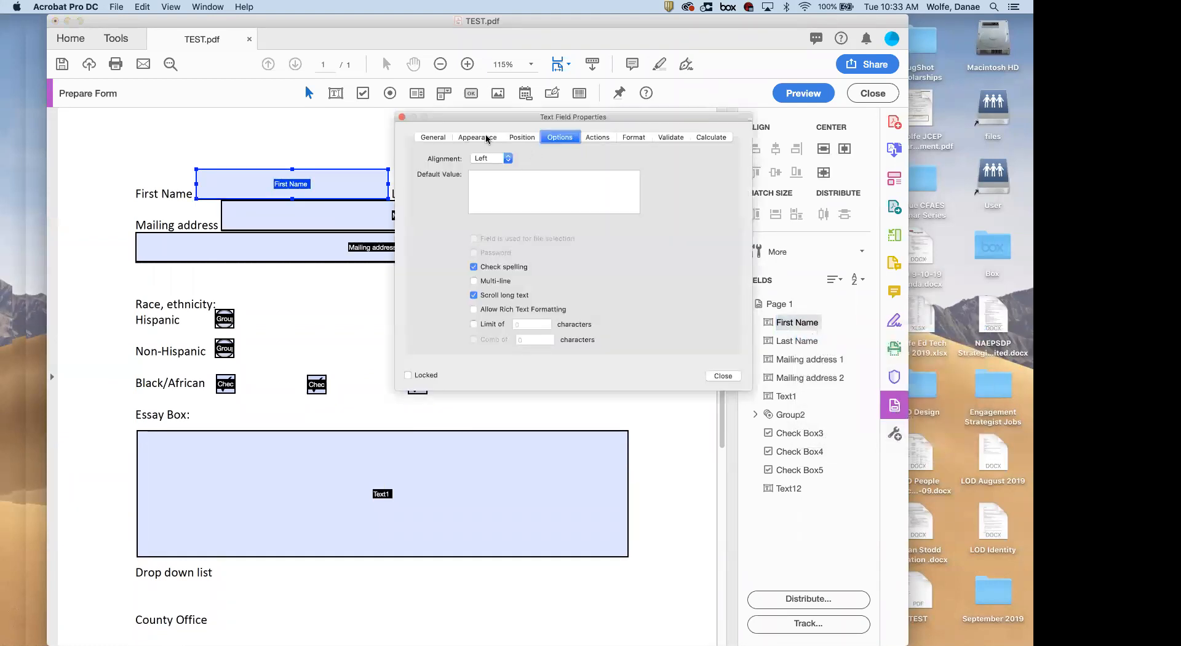
pyautogui.click(478, 137)
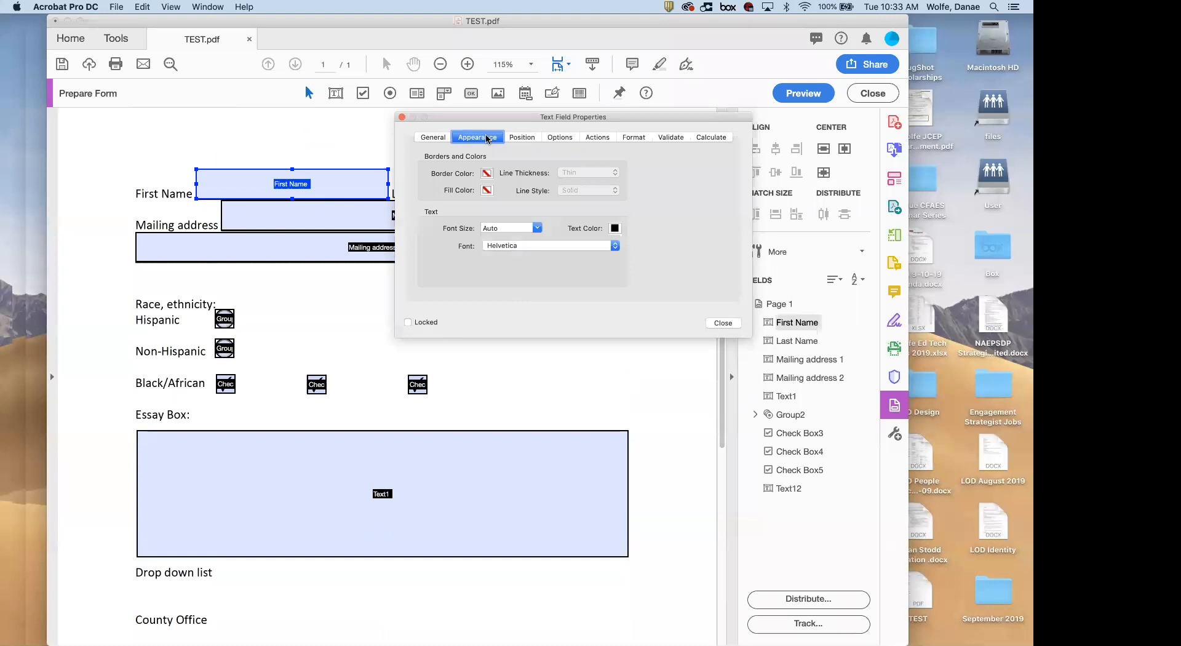
pyautogui.moveTo(514, 117); pyautogui.dragTo(706, 230)
pyautogui.click(583, 183)
pyautogui.click(424, 220)
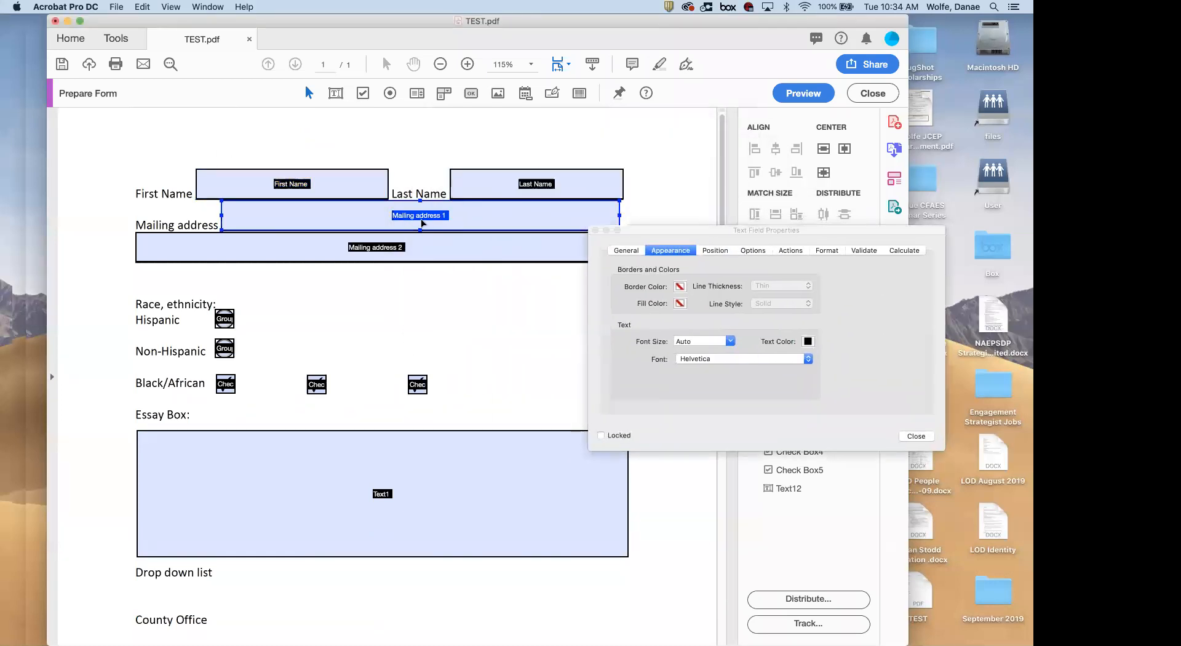
pyautogui.click(455, 253)
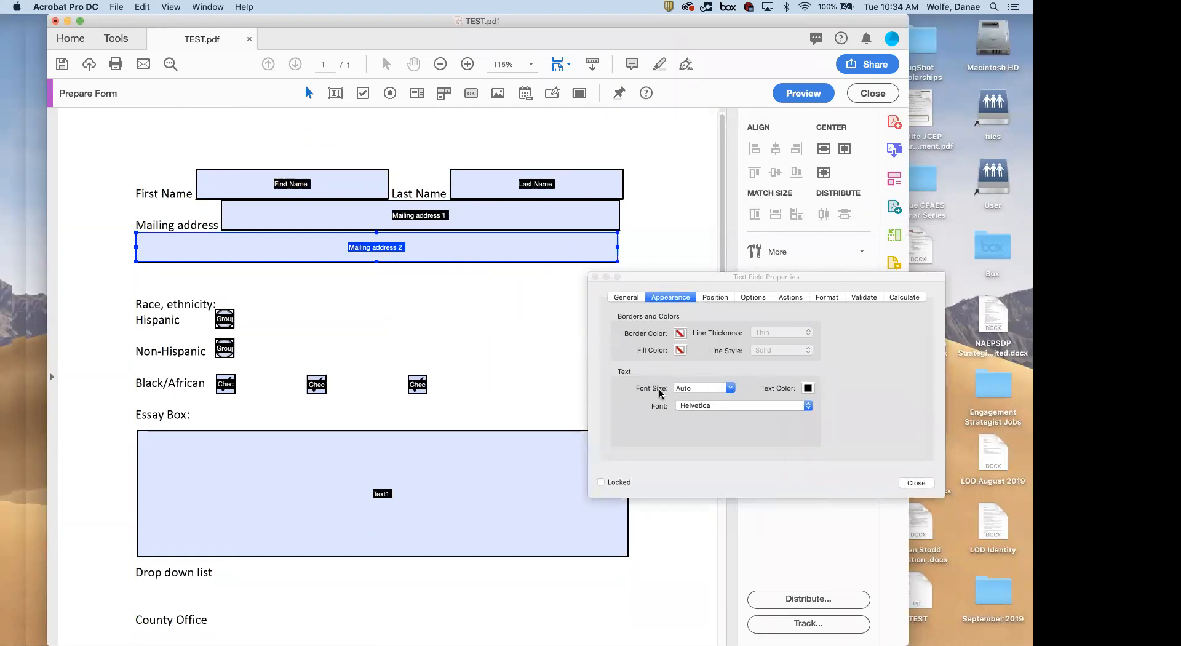
pyautogui.click(727, 393)
pyautogui.scroll(-3, 712, 421)
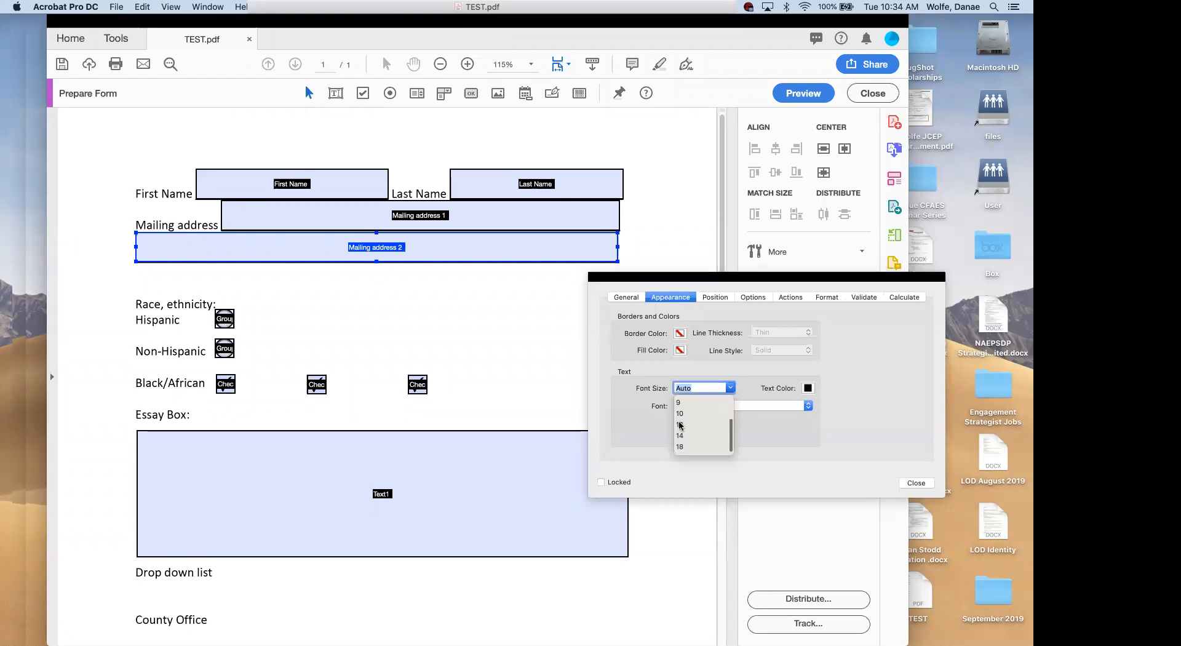
pyautogui.click(680, 424)
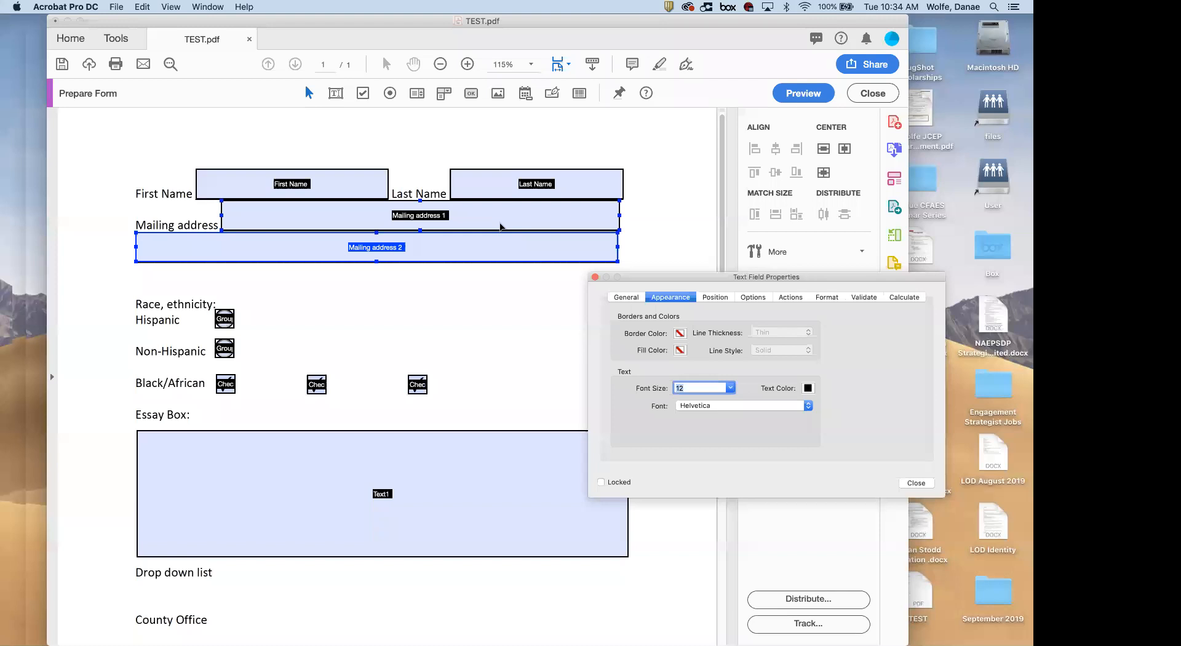
pyautogui.click(595, 276)
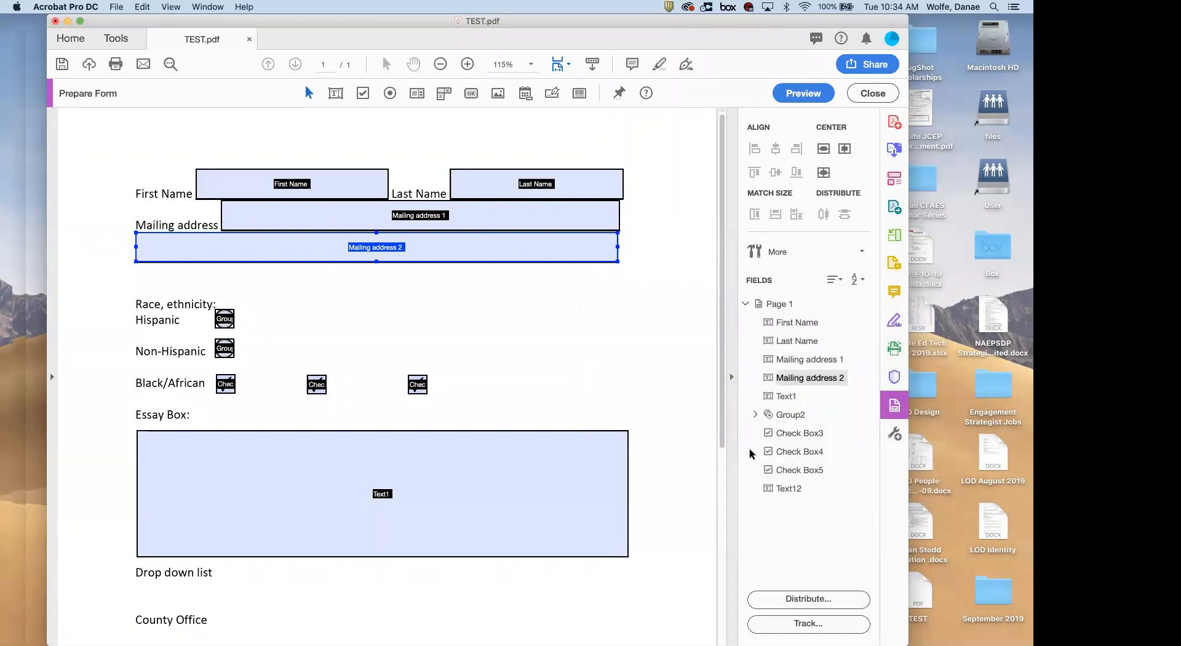
# Give First Name, Last Name and both Mailing address fields 12-point Helvetica text
pyautogui.click(788, 323)
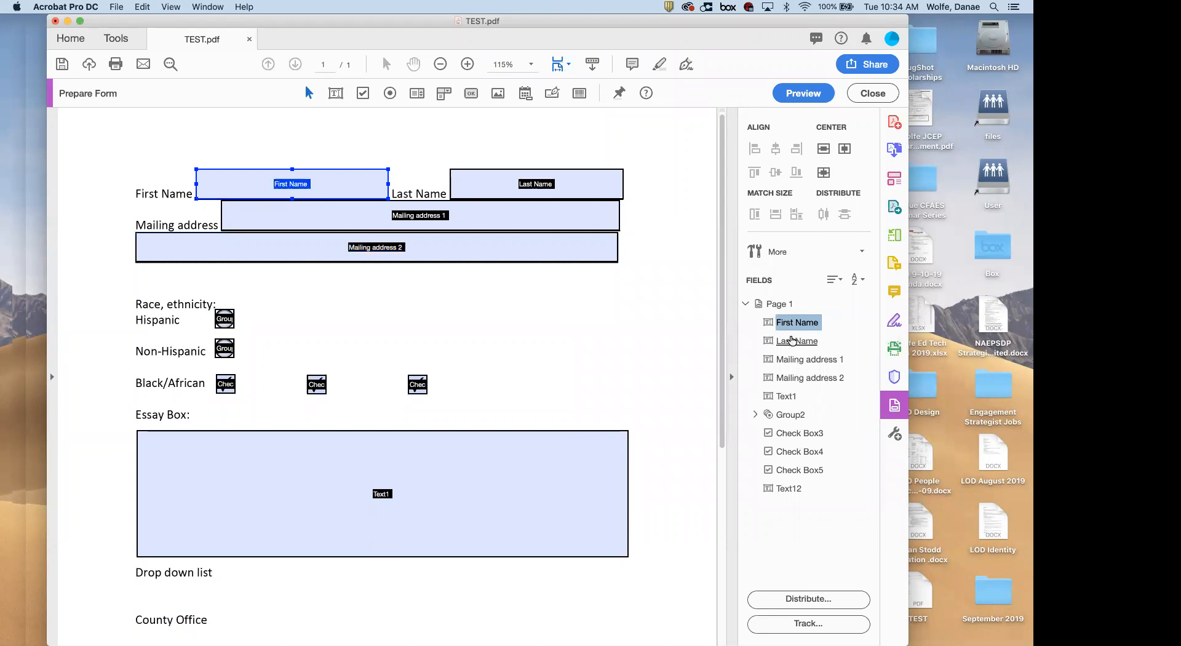
pyautogui.keyDown('shift'); pyautogui.click(797, 380); pyautogui.keyUp('shift')
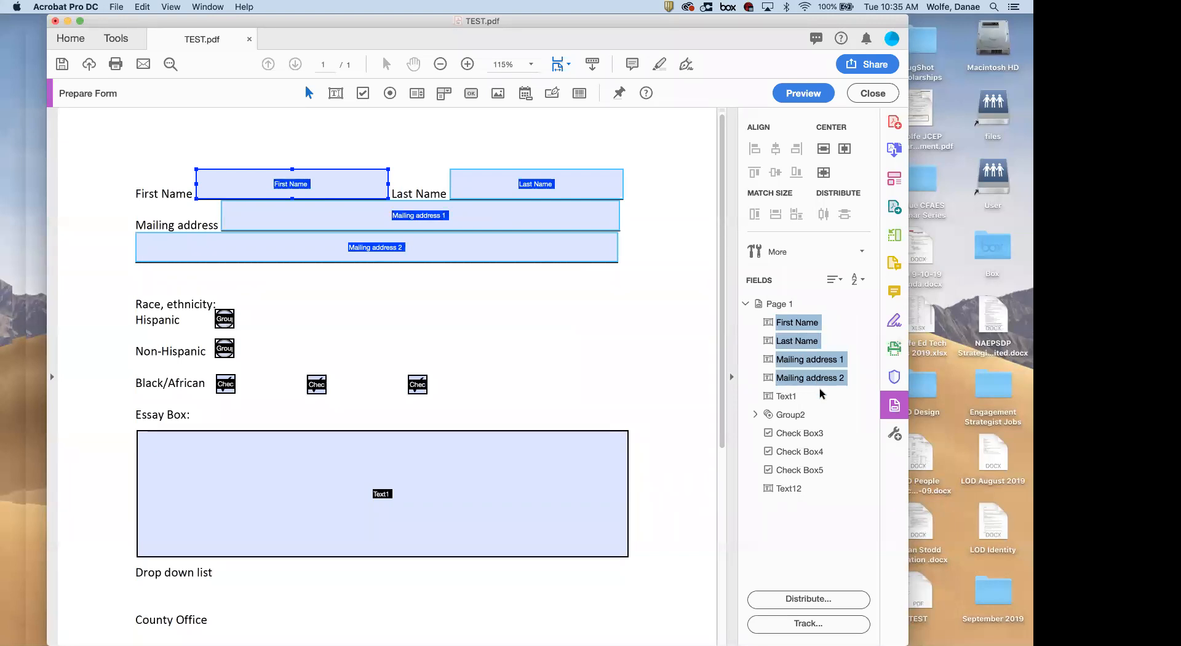
pyautogui.rightClick(807, 363)
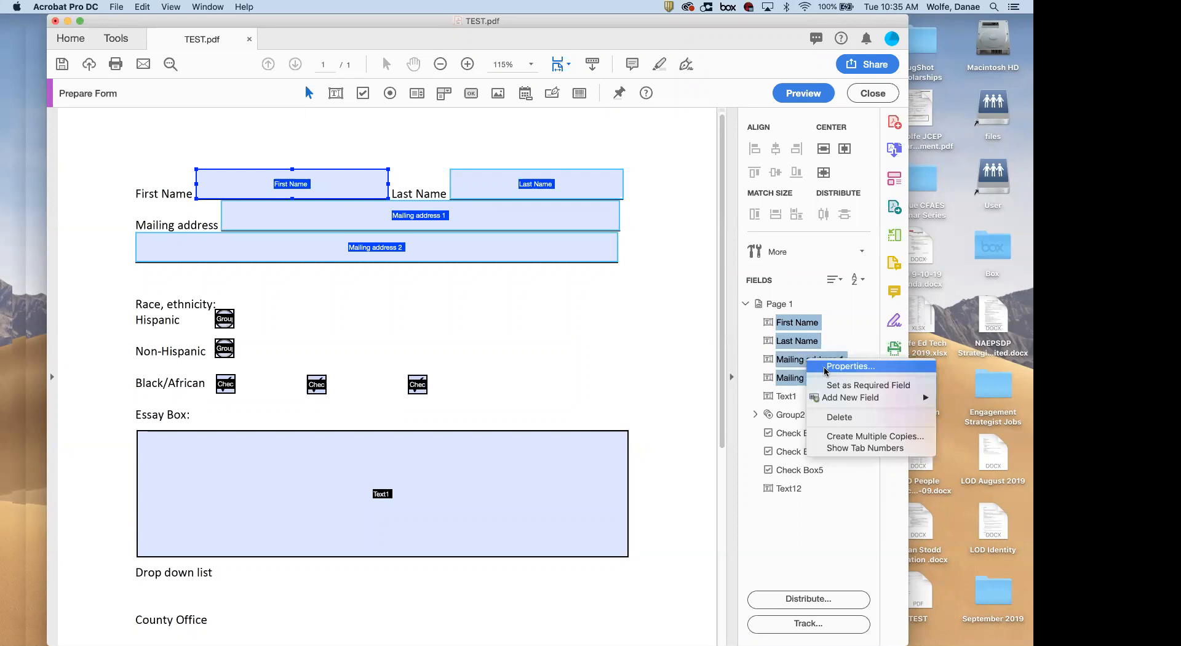
pyautogui.click(825, 367)
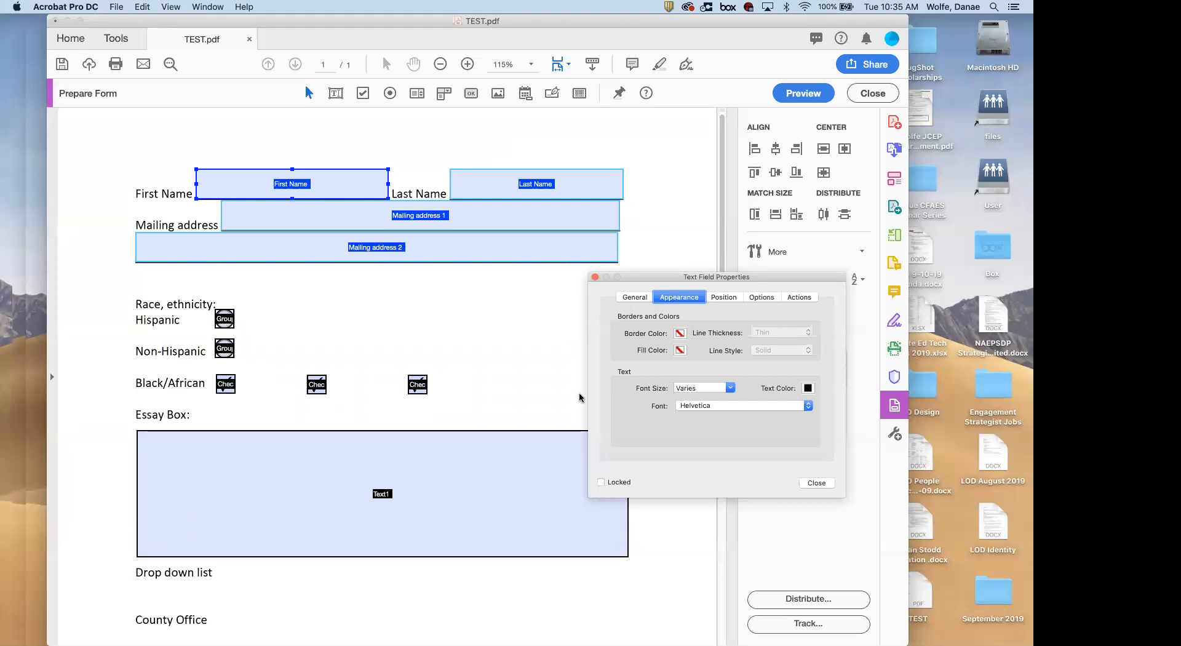
pyautogui.click(731, 388)
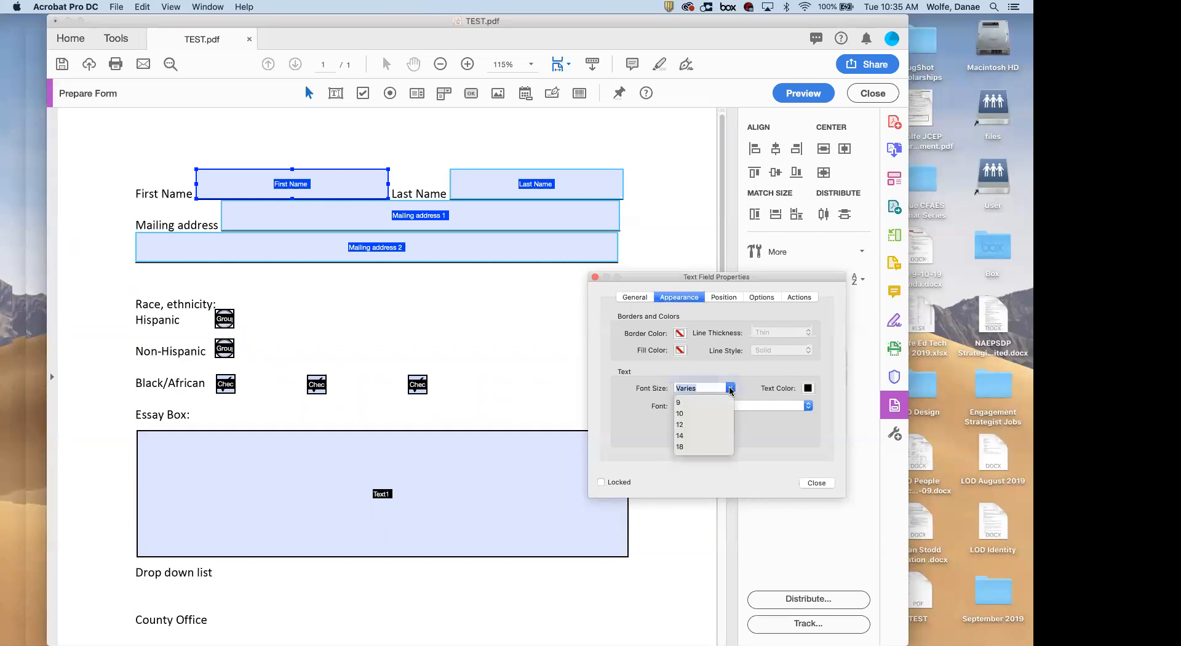
pyautogui.click(689, 424)
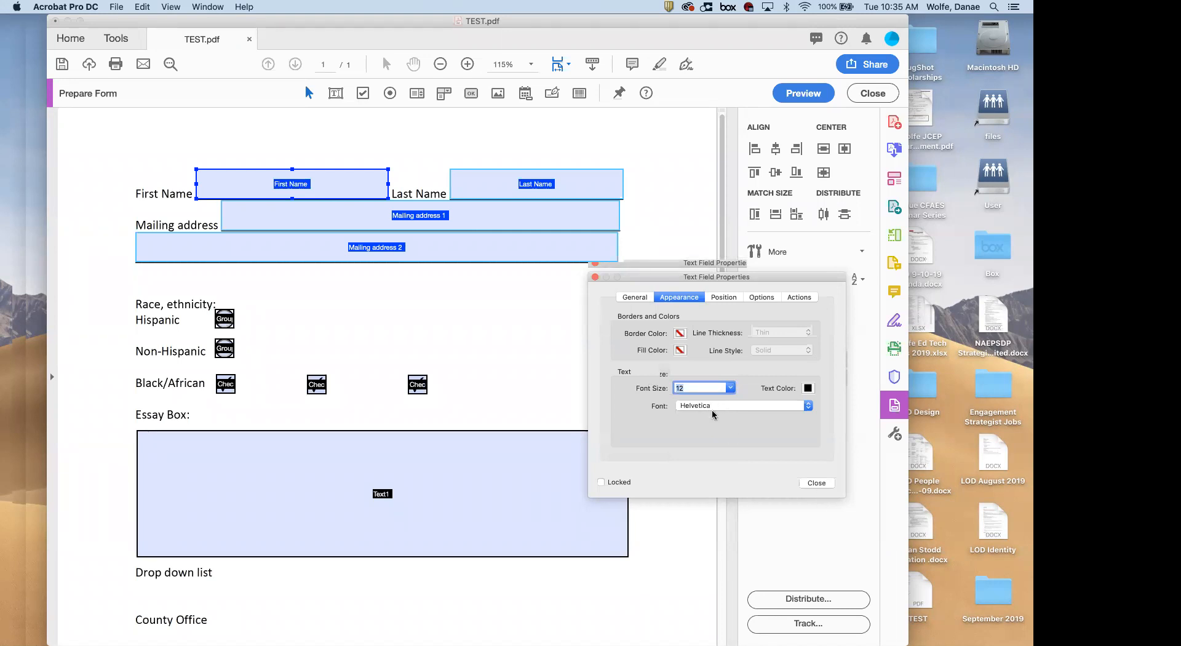
pyautogui.click(714, 408)
pyautogui.click(629, 427)
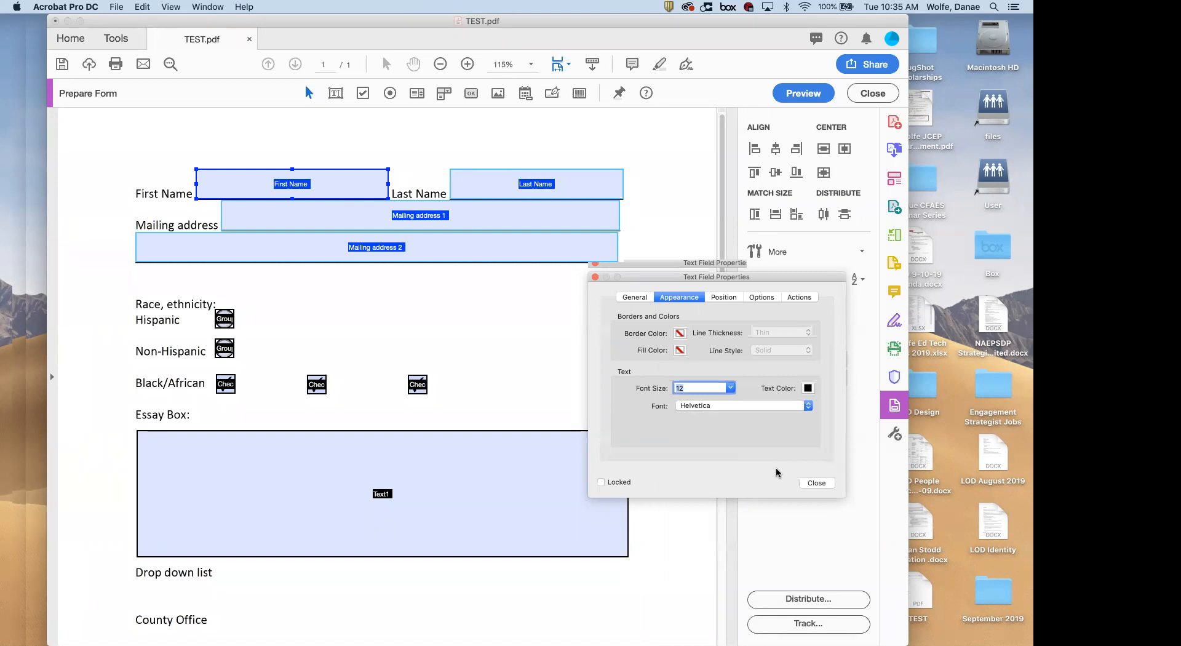
pyautogui.click(816, 483)
pyautogui.click(470, 282)
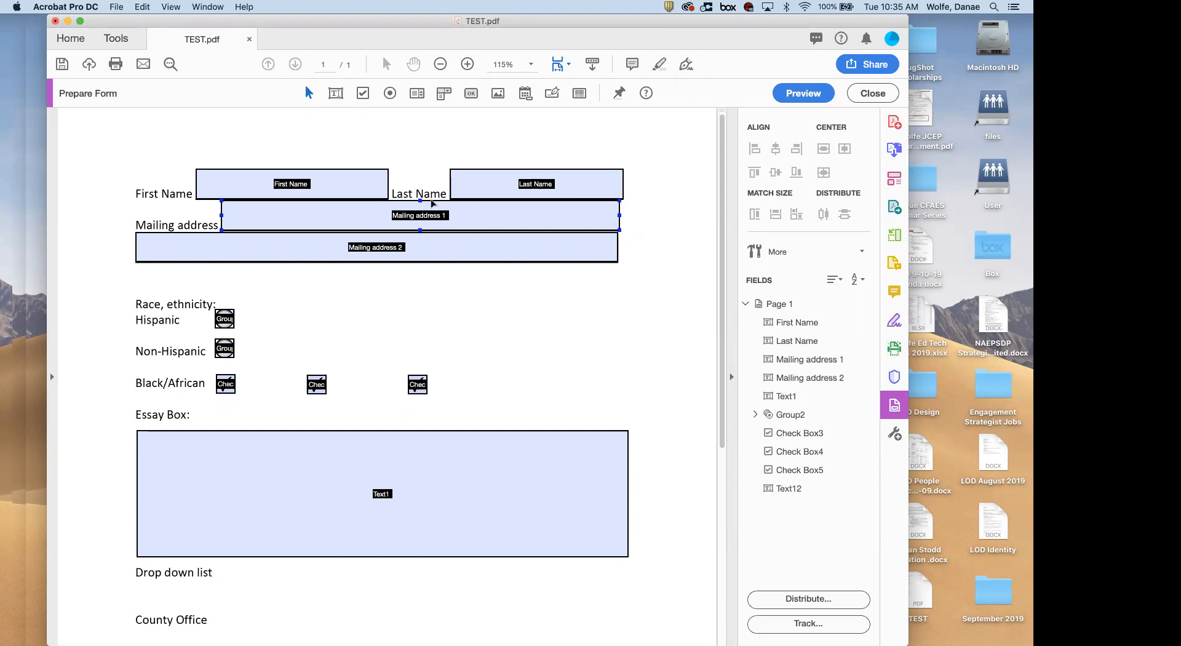
# Add text field Text13 right of the Hispanic line and confirm it uses 12-point Helvetica
pyautogui.click(337, 95)
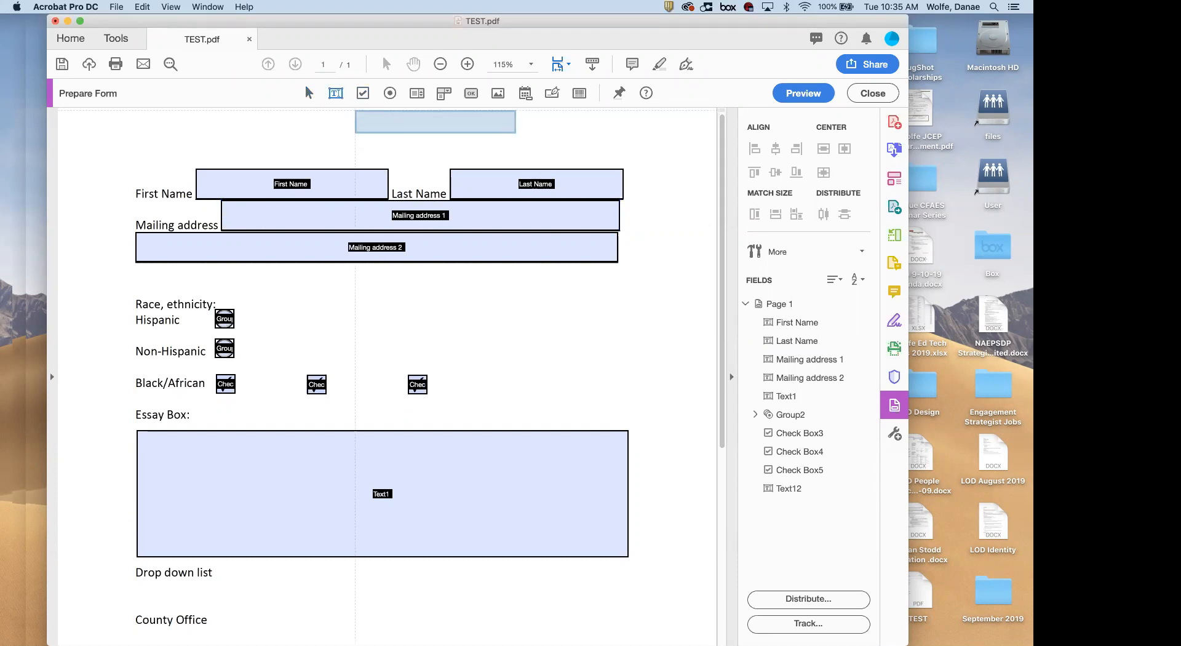
pyautogui.click(415, 310)
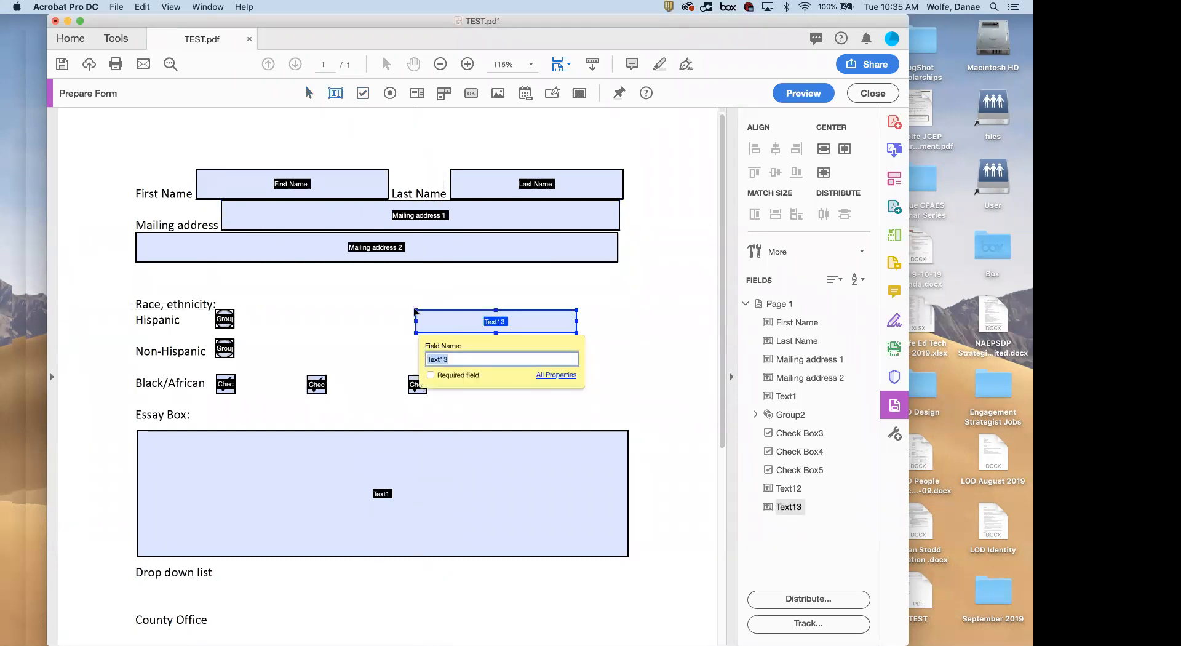
pyautogui.click(542, 320)
pyautogui.doubleClick(543, 321)
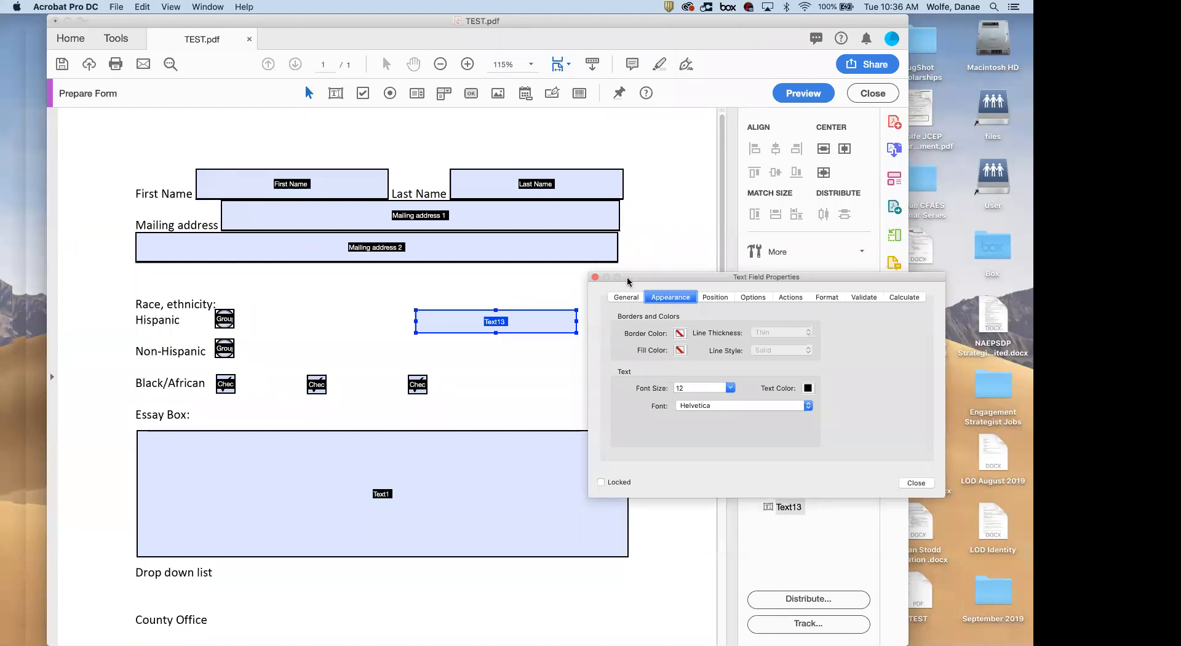
pyautogui.click(595, 277)
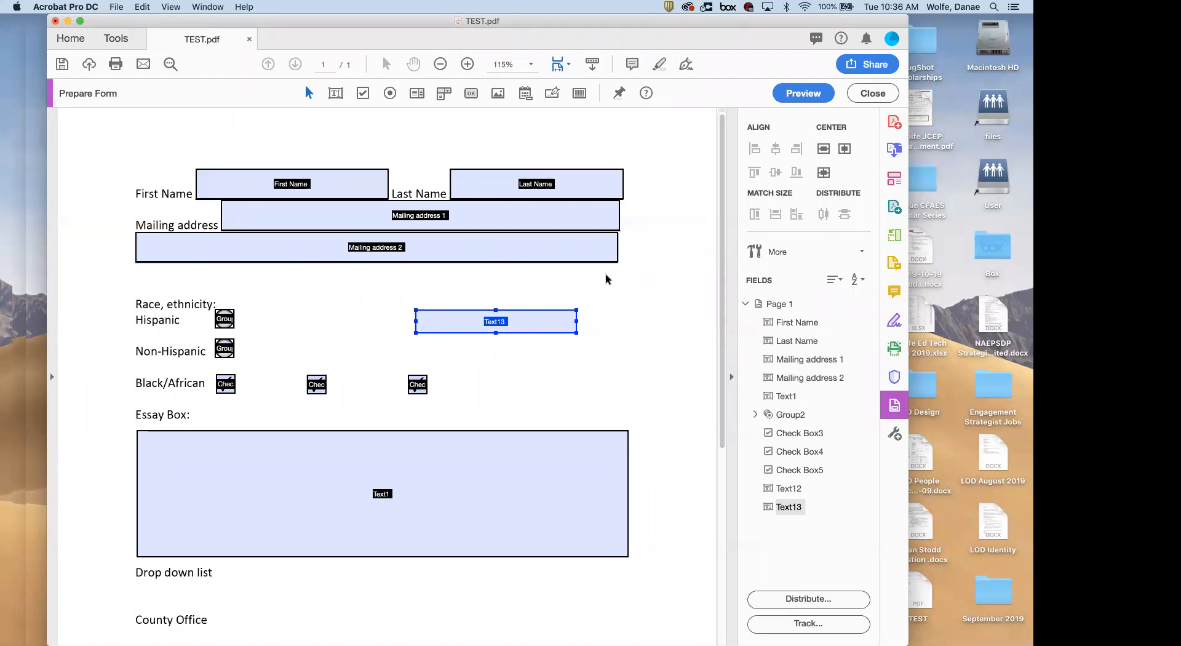
pyautogui.doubleClick(464, 187)
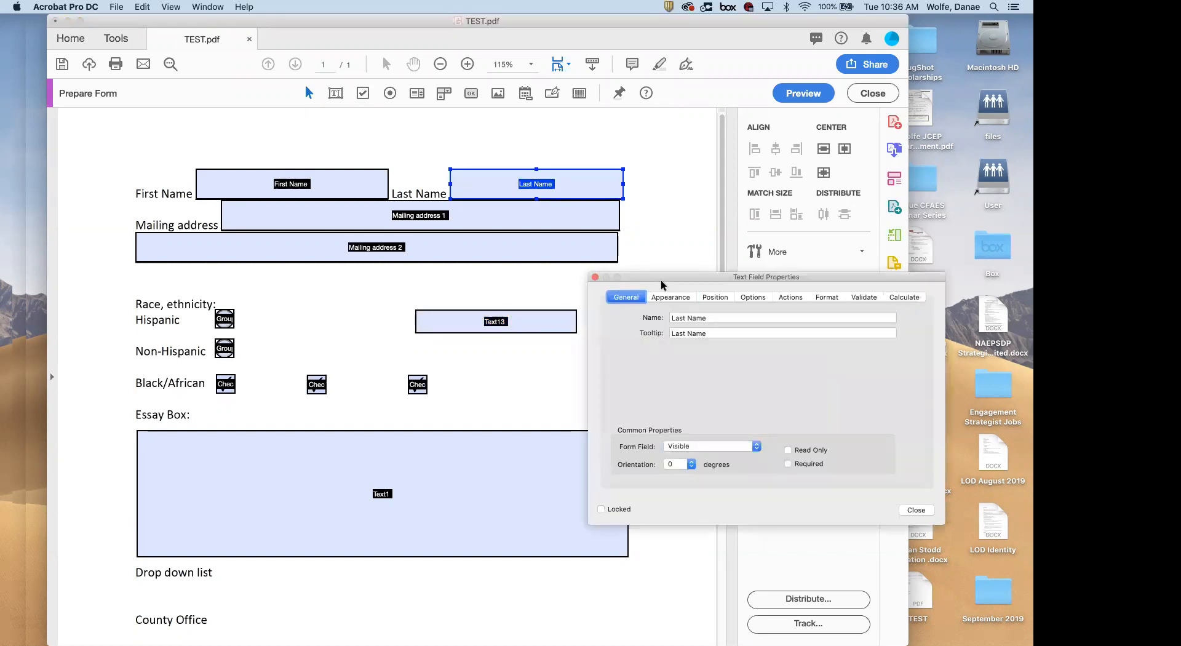
pyautogui.moveTo(653, 276); pyautogui.dragTo(555, 242)
pyautogui.click(617, 410)
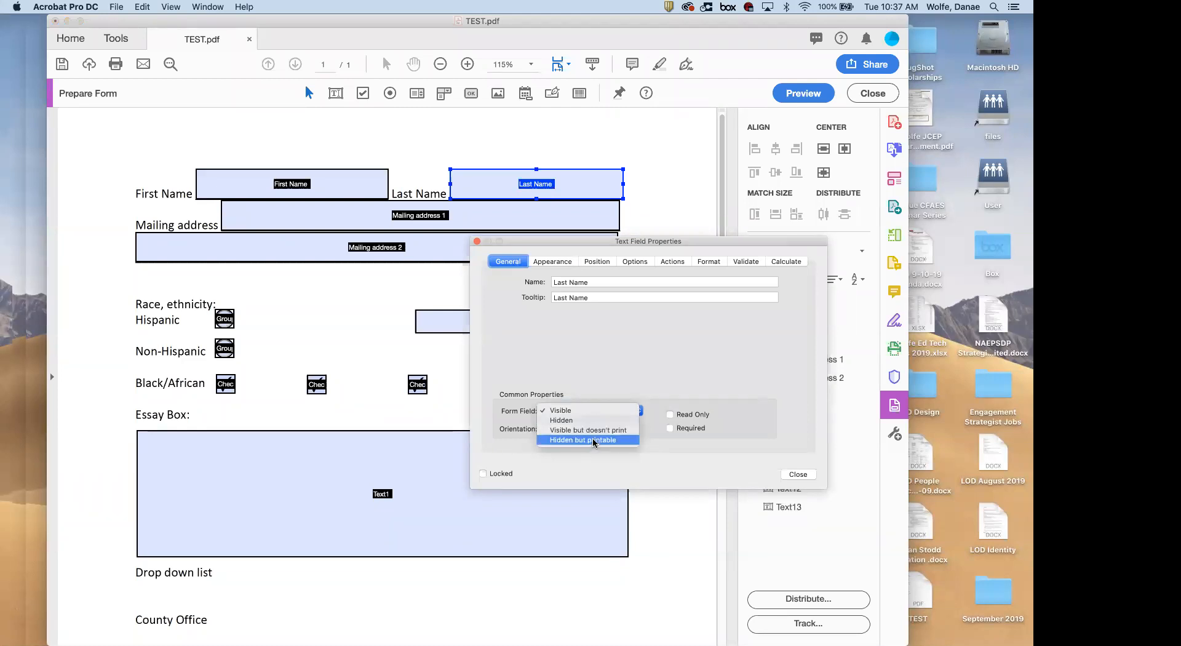
pyautogui.click(551, 242)
pyautogui.moveTo(549, 244); pyautogui.dragTo(397, 318)
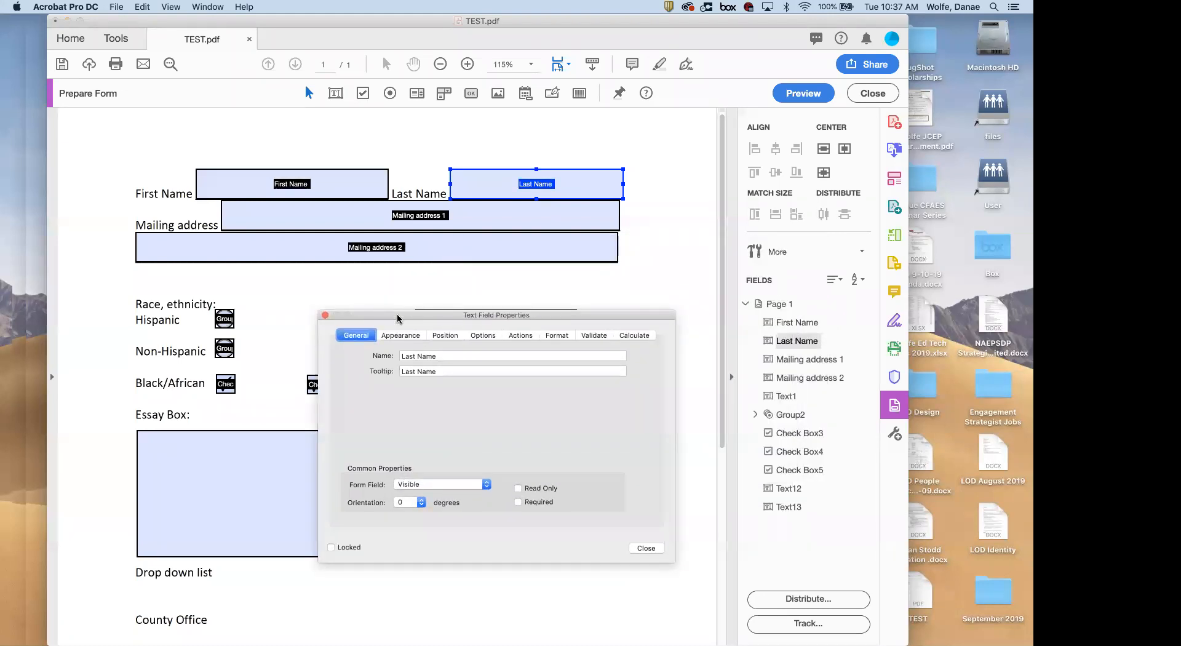
pyautogui.click(418, 492)
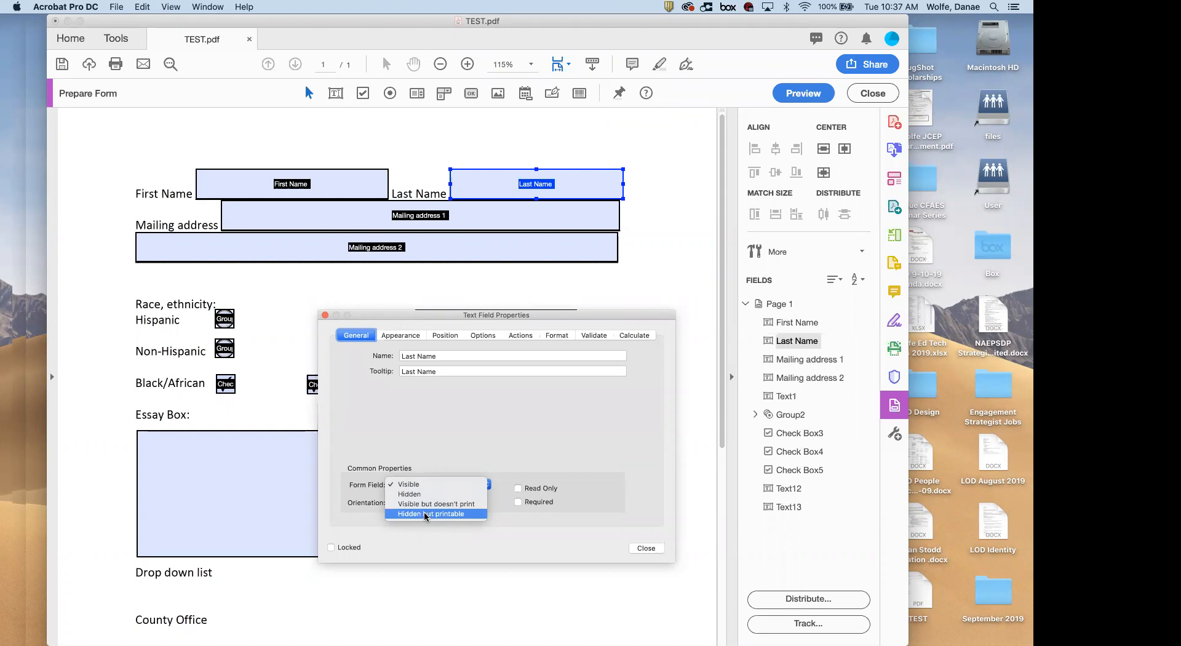
pyautogui.click(327, 316)
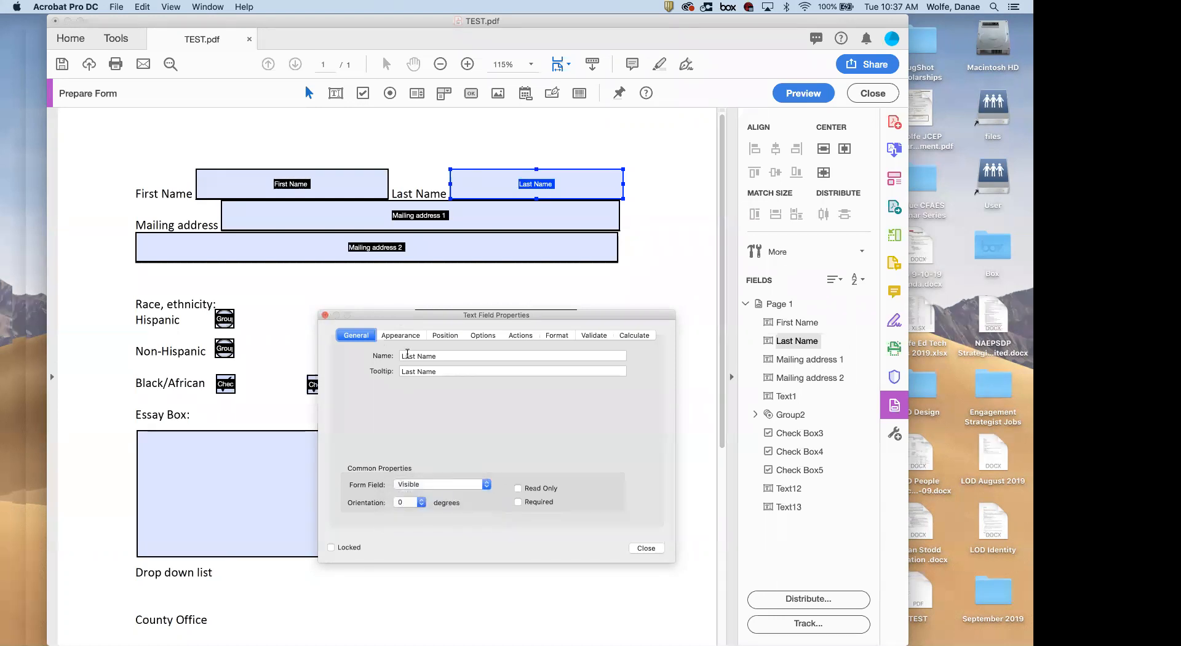
pyautogui.click(324, 315)
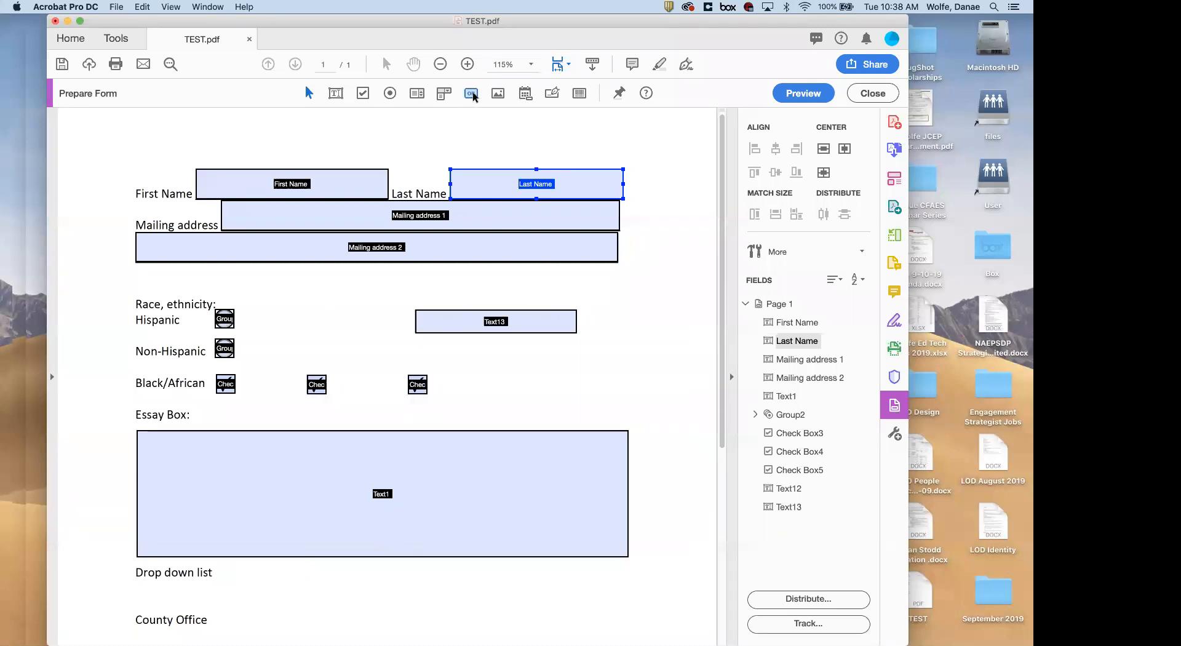
# Place a new button, Button14, at the page's top right and widen it
pyautogui.click(472, 94)
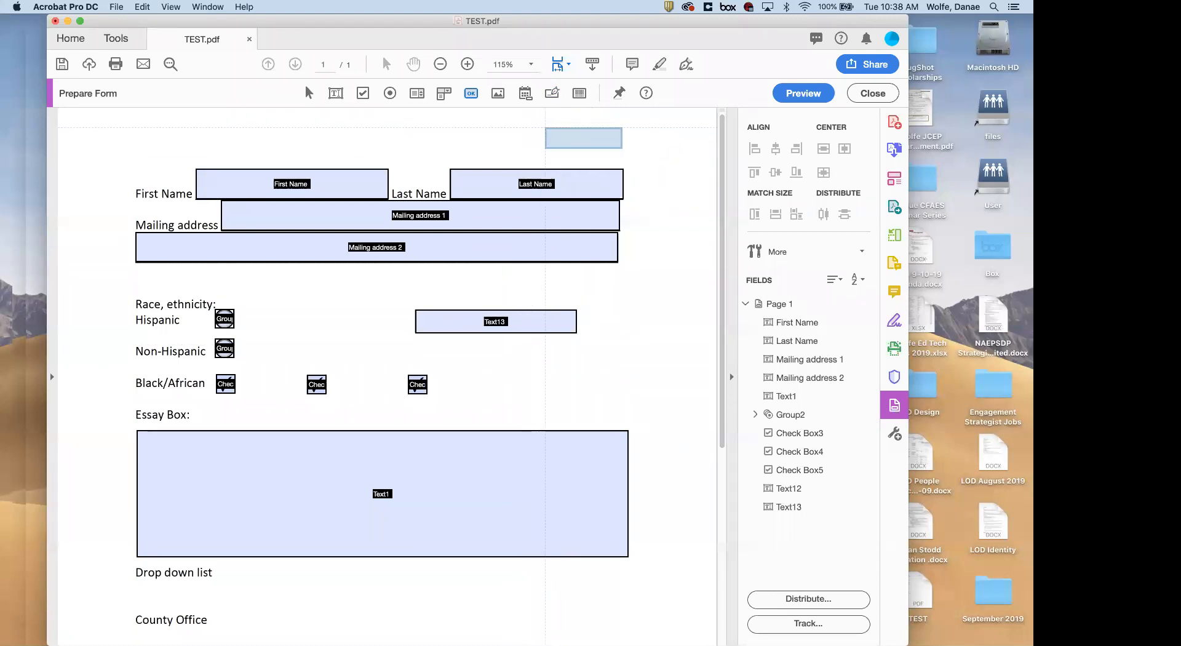
pyautogui.click(547, 130)
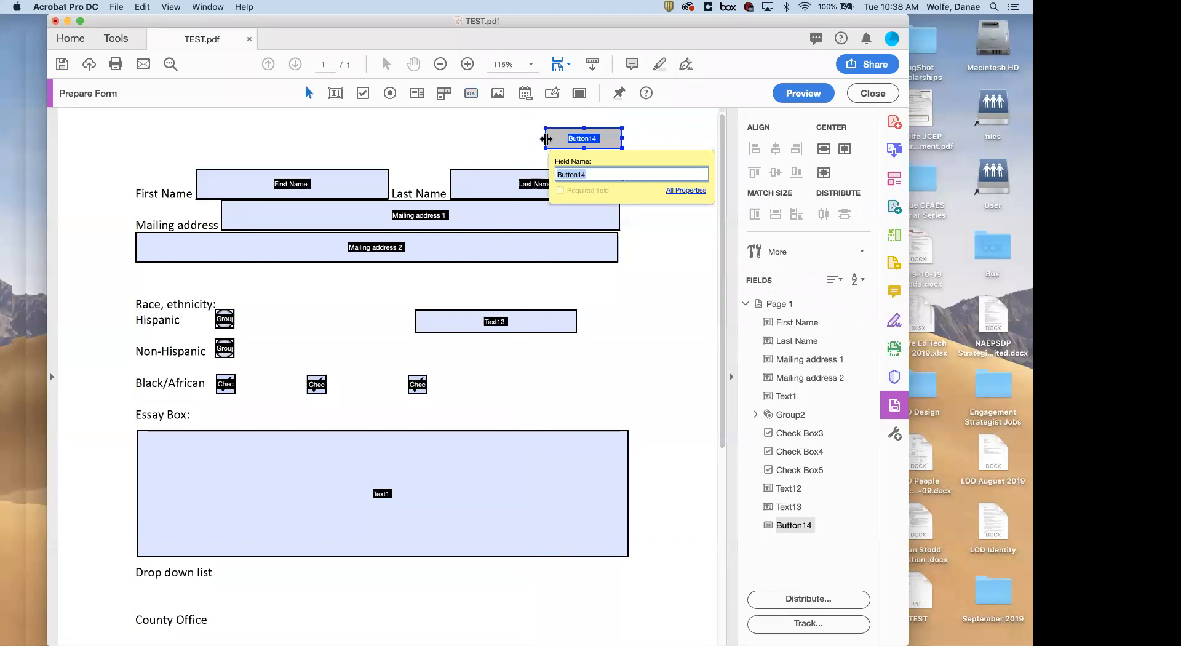
pyautogui.moveTo(545, 138); pyautogui.dragTo(530, 138)
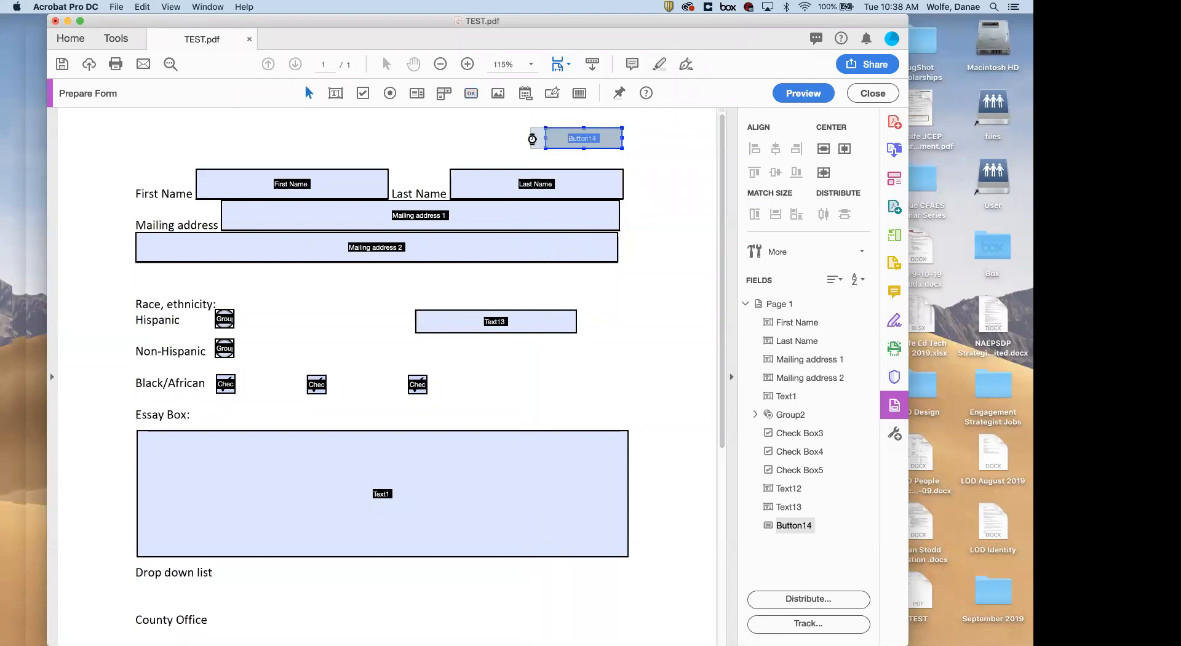
# In Button14's properties, set it to Visible but doesn't print
pyautogui.doubleClick(610, 139)
pyautogui.moveTo(496, 317); pyautogui.dragTo(583, 216)
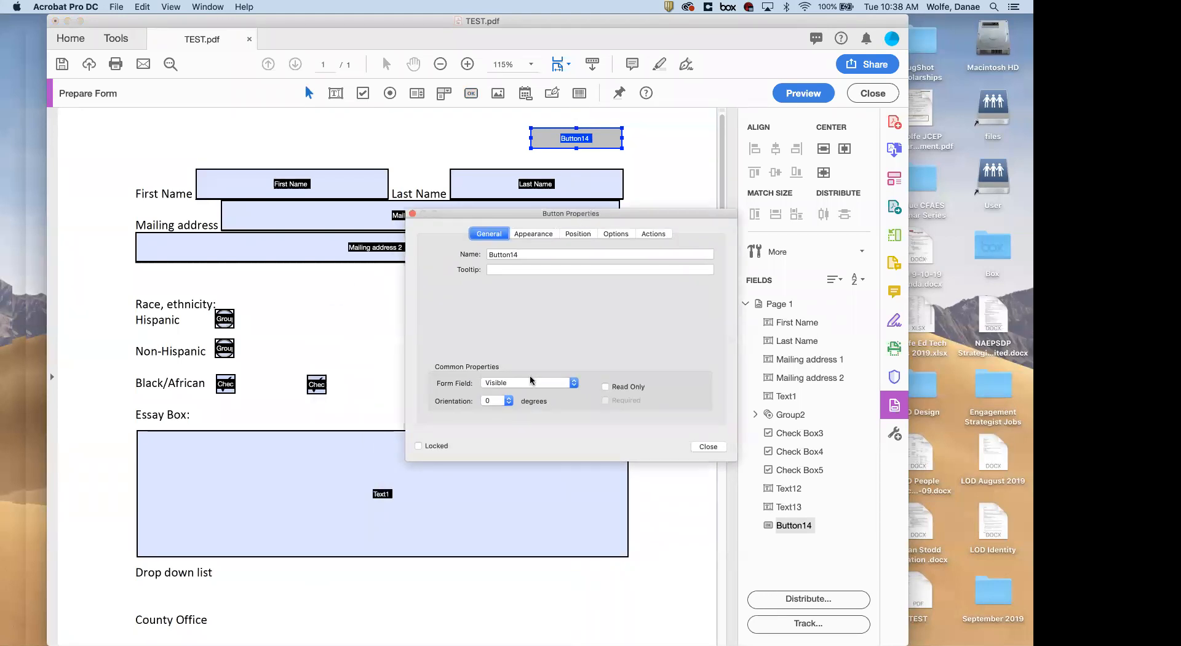
pyautogui.click(557, 384)
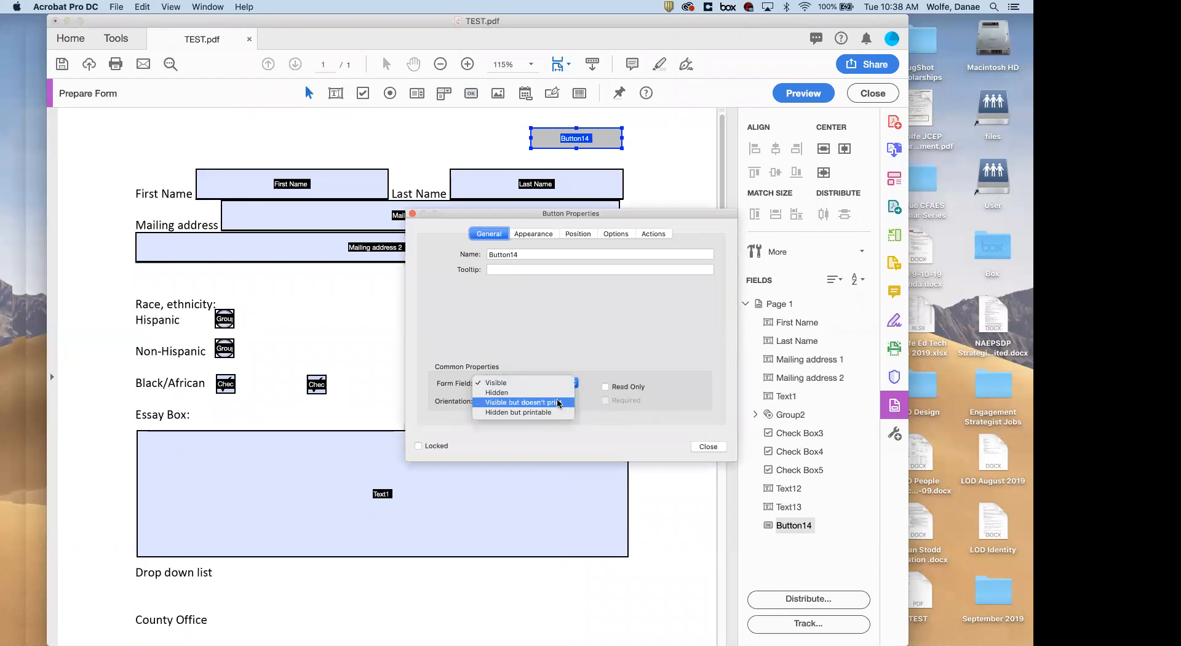
pyautogui.click(527, 403)
pyautogui.click(539, 236)
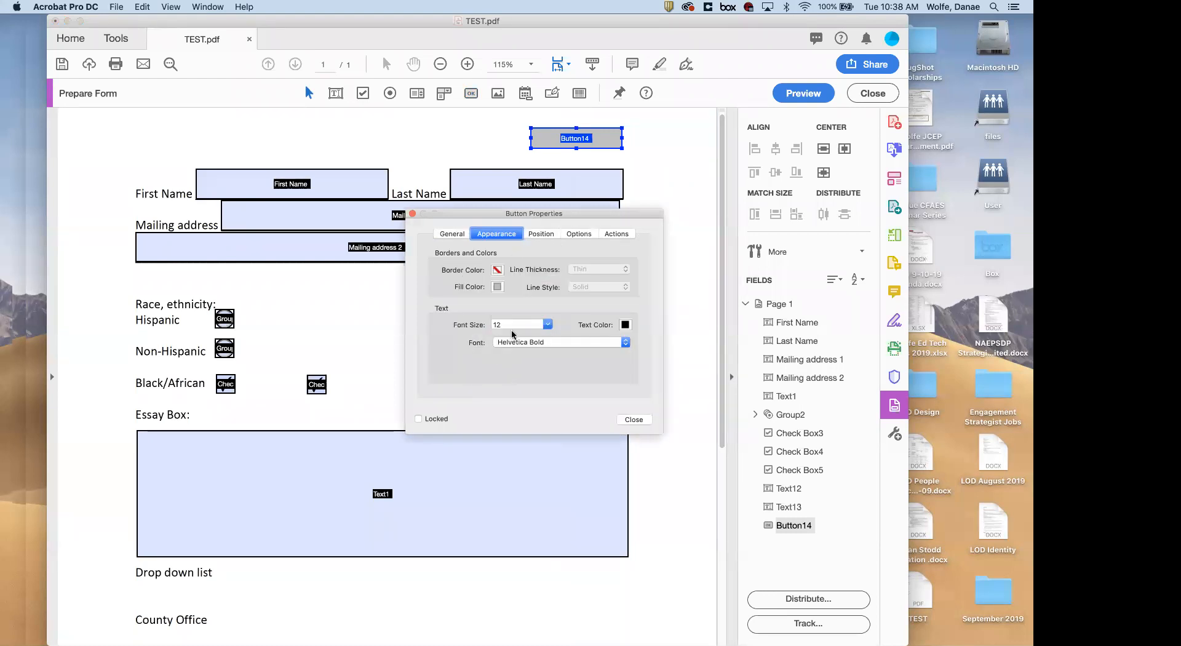
pyautogui.click(535, 237)
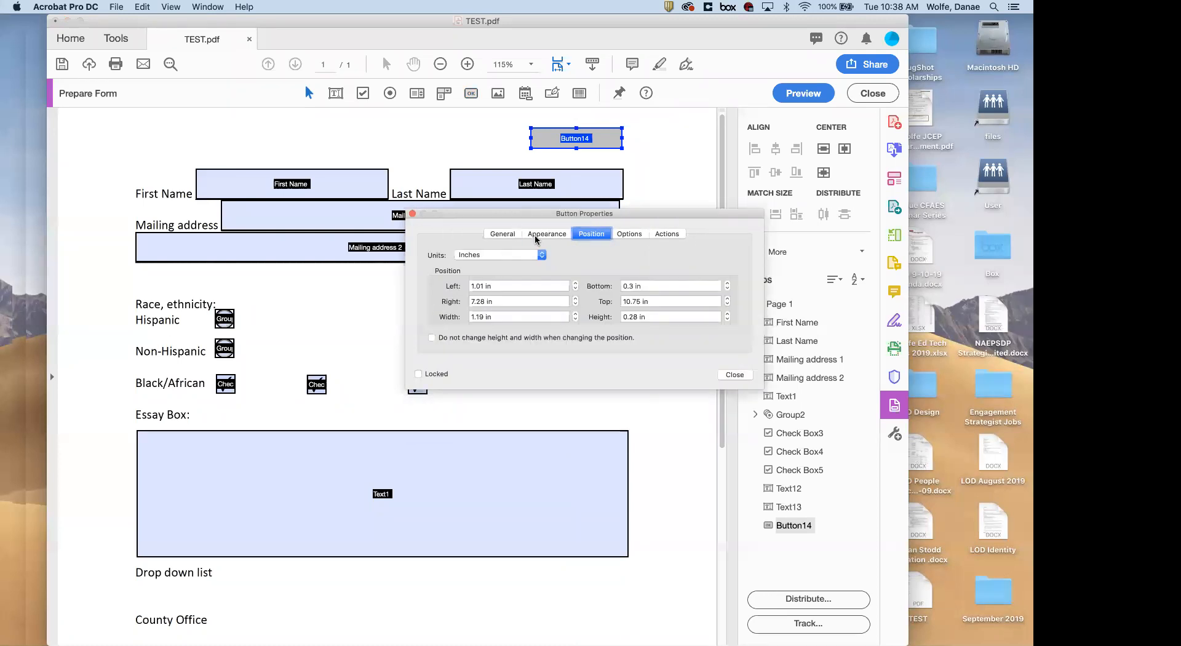
pyautogui.click(627, 234)
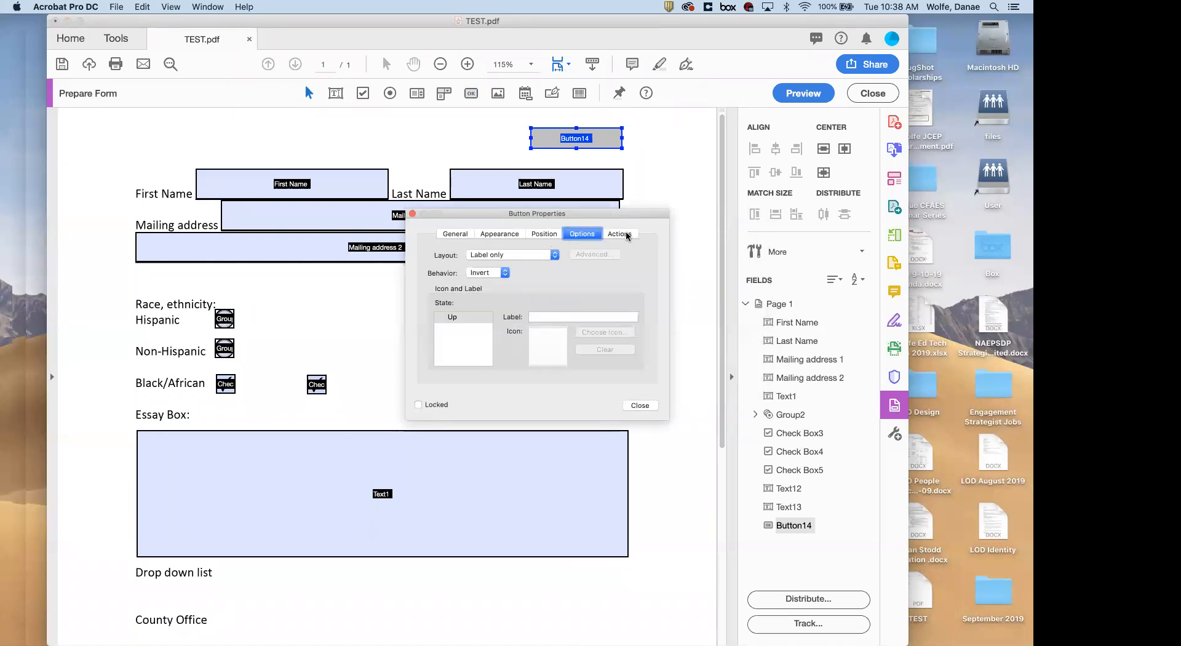
# Label the button 'Clear Form' using the Label only layout
pyautogui.click(536, 318)
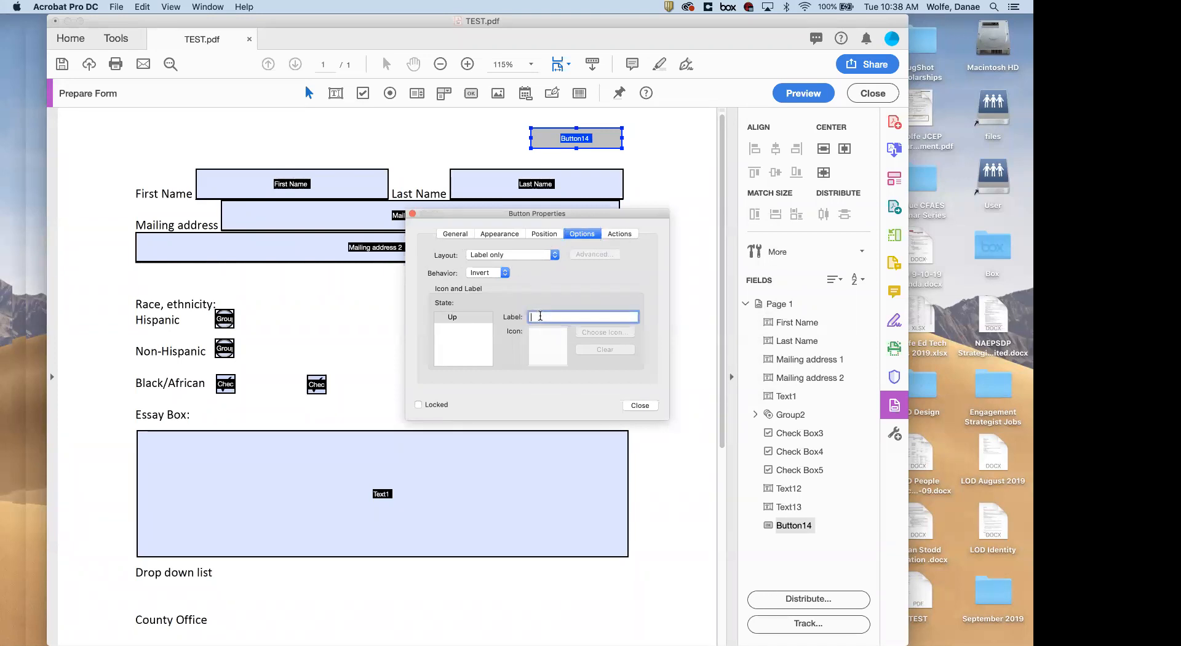
pyautogui.write('Cea')
pyautogui.press('BackSpace')
pyautogui.press('BackSpace')
pyautogui.write('lear Form')
pyautogui.click(552, 258)
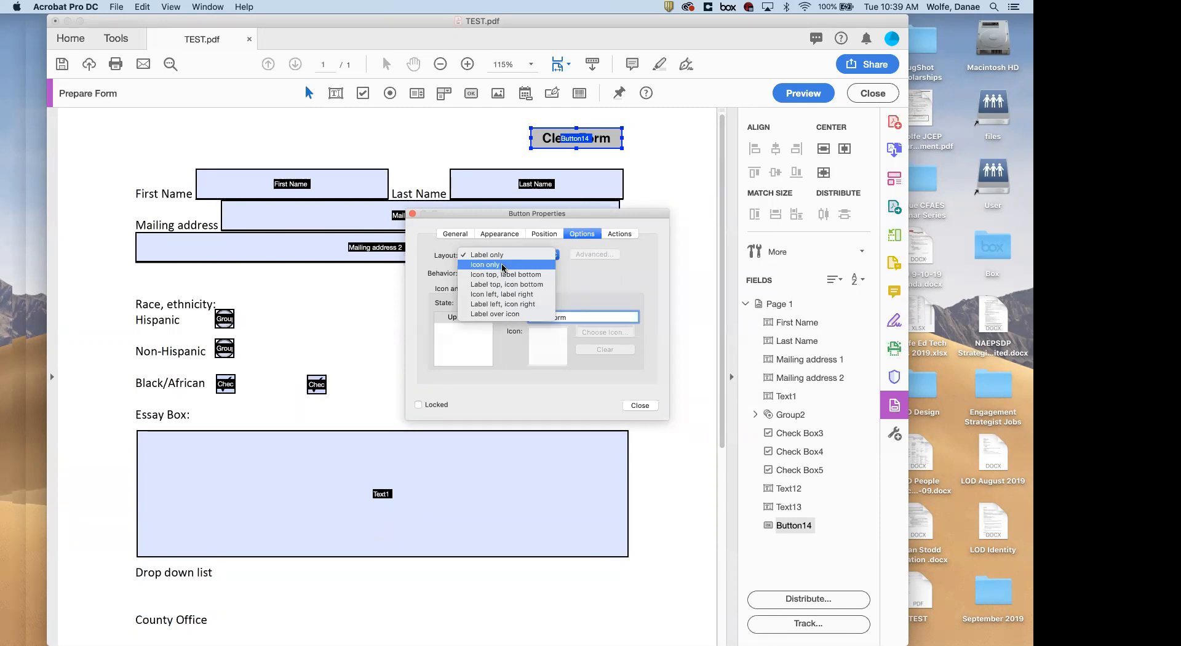
pyautogui.click(503, 255)
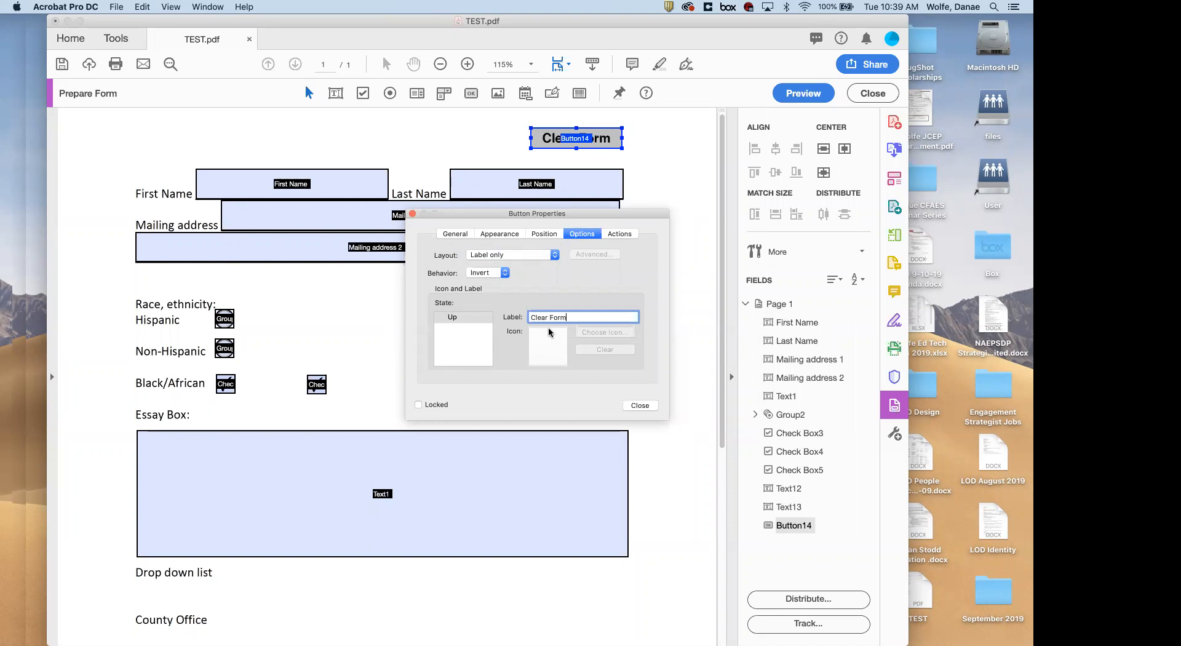
pyautogui.click(620, 237)
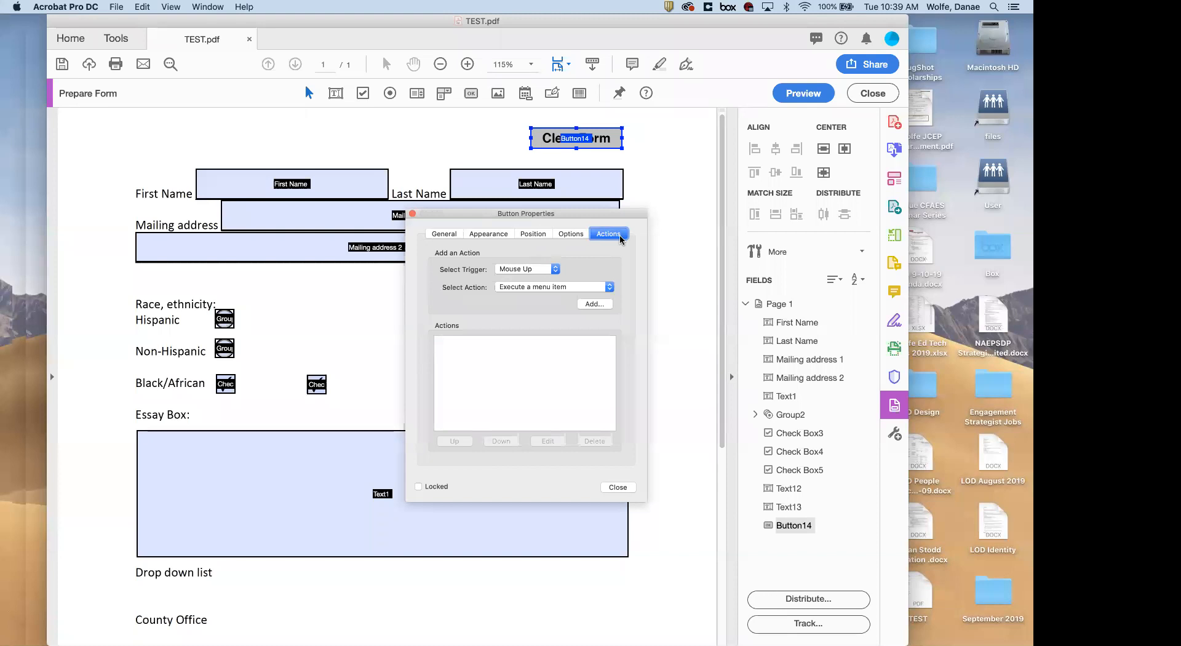
# Choose the Mouse Up trigger with the 'Reset a form' action
pyautogui.click(555, 269)
pyautogui.click(538, 269)
pyautogui.click(541, 287)
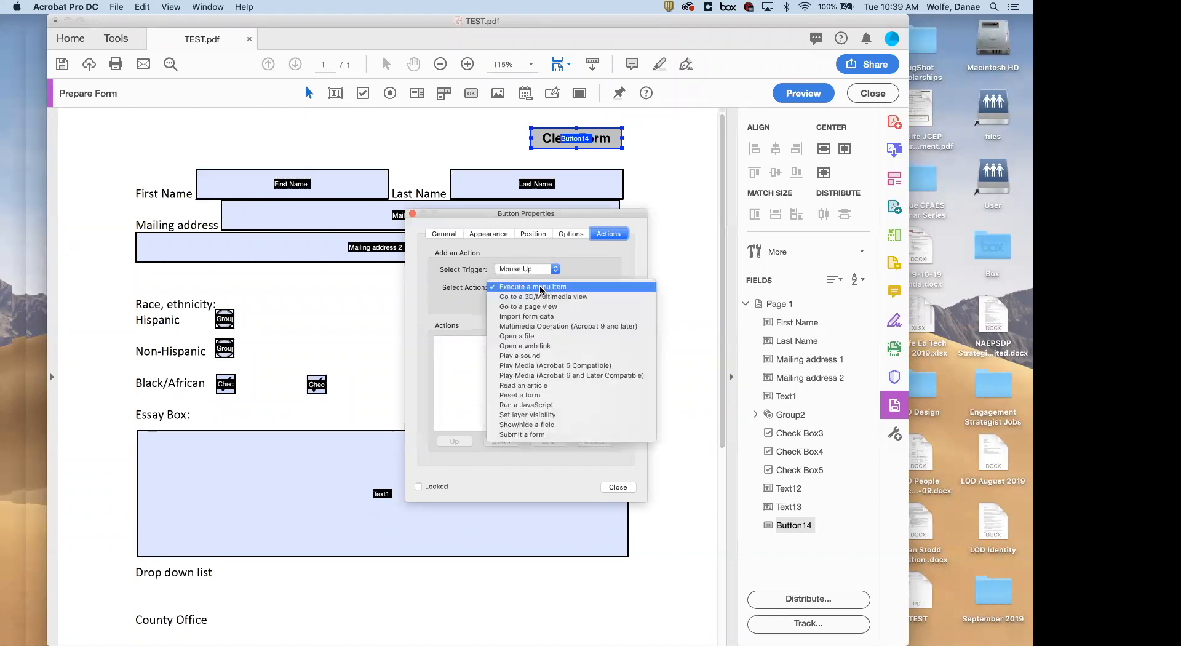
pyautogui.click(544, 283)
pyautogui.click(552, 270)
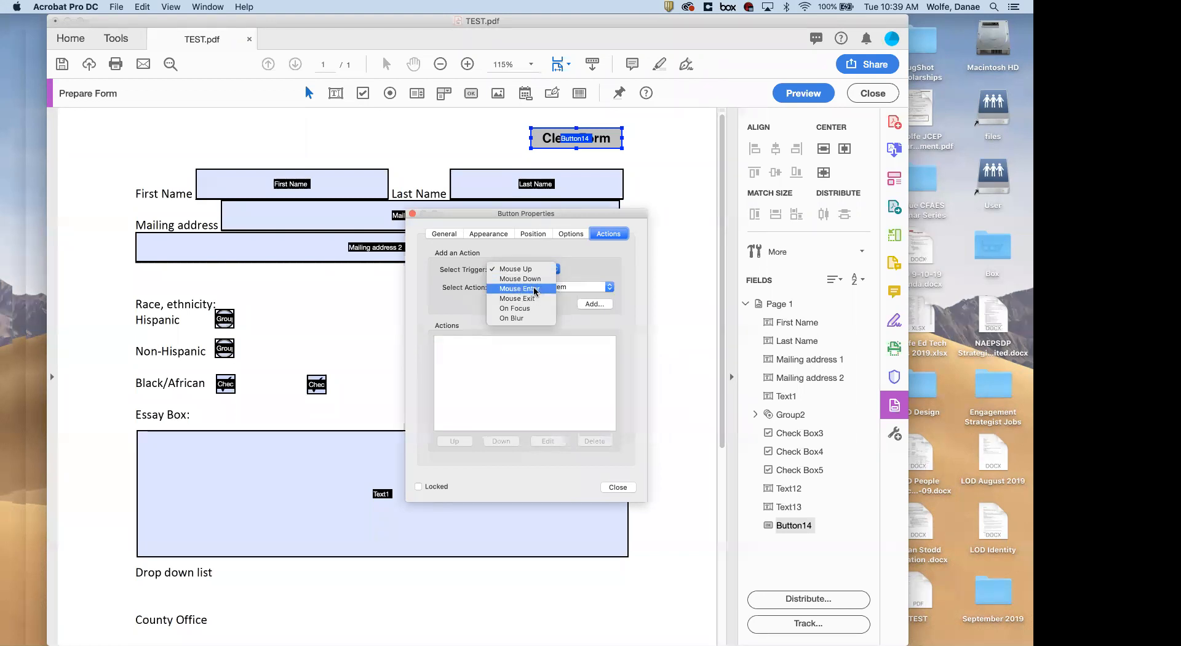
pyautogui.click(574, 271)
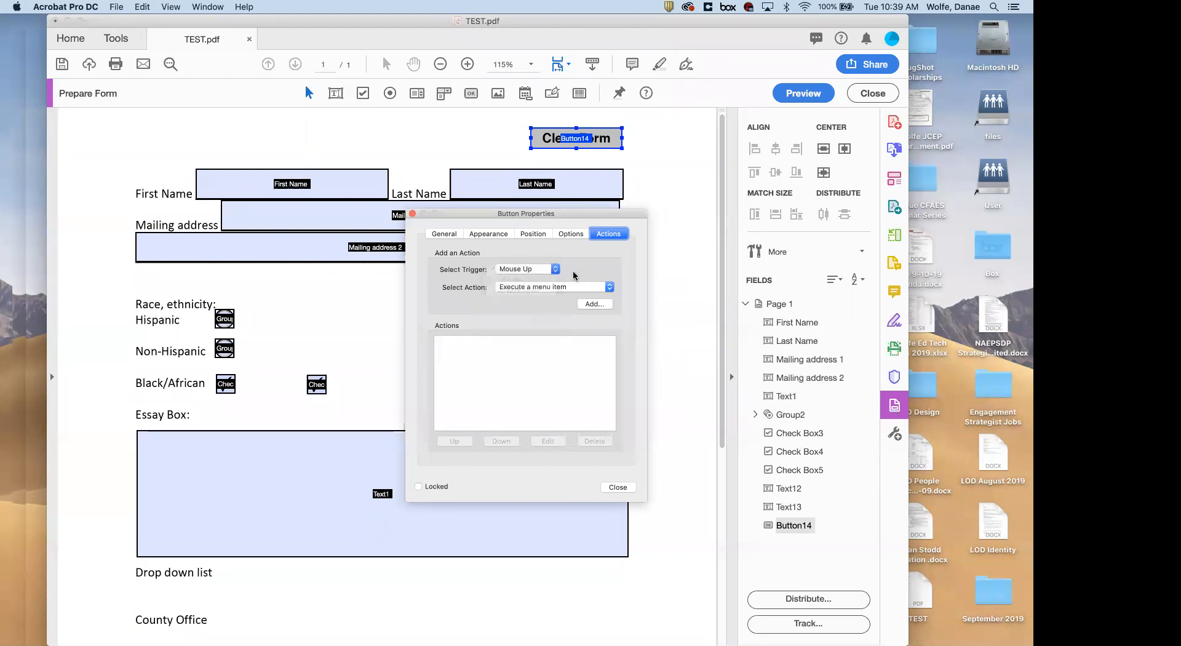
pyautogui.click(606, 288)
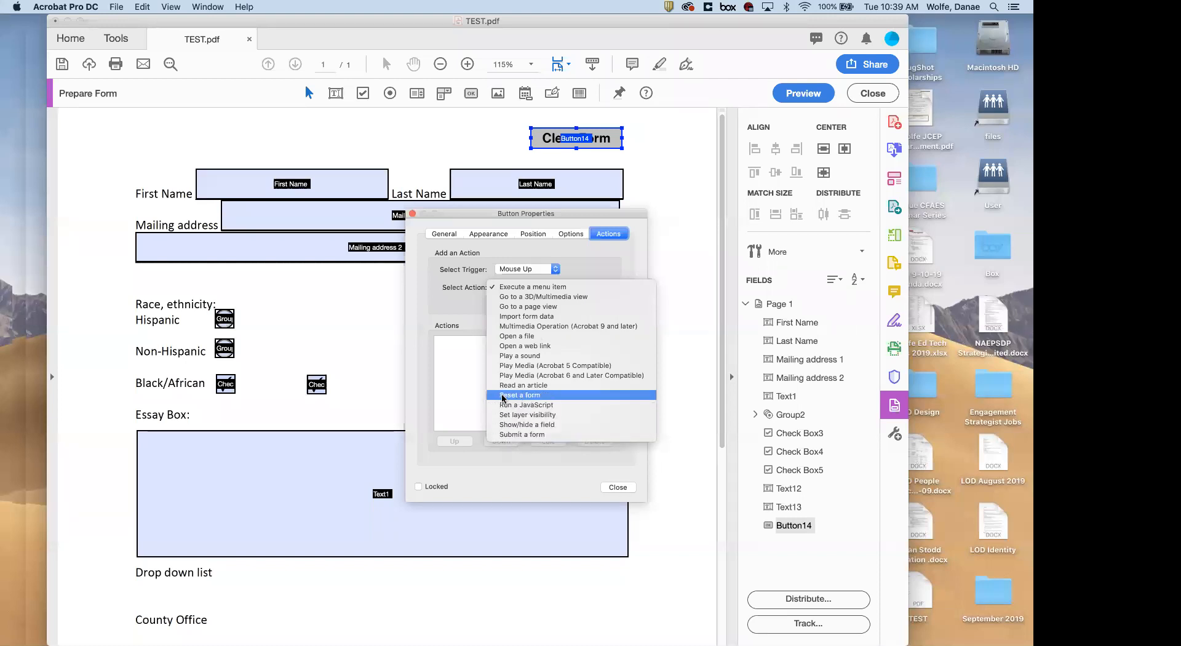
pyautogui.click(540, 396)
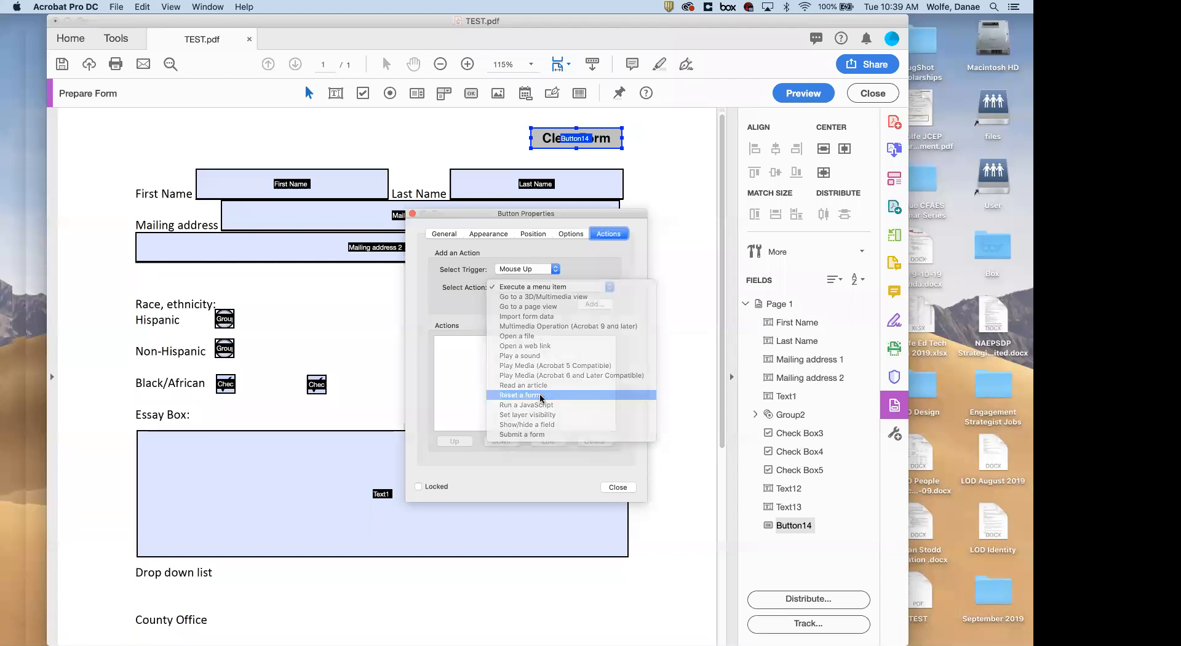
# Add the reset action covering all fields and close the button properties
pyautogui.click(592, 304)
pyautogui.scroll(-2, 464, 289)
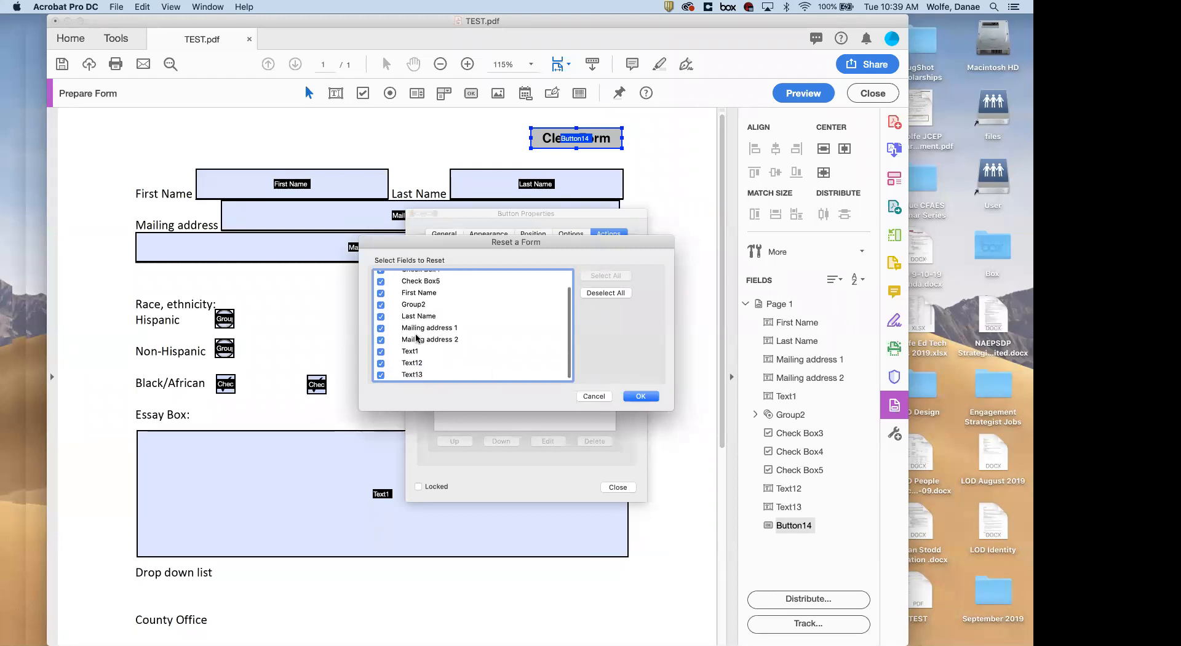
pyautogui.scroll(-1, 408, 335)
pyautogui.scroll(2, 409, 334)
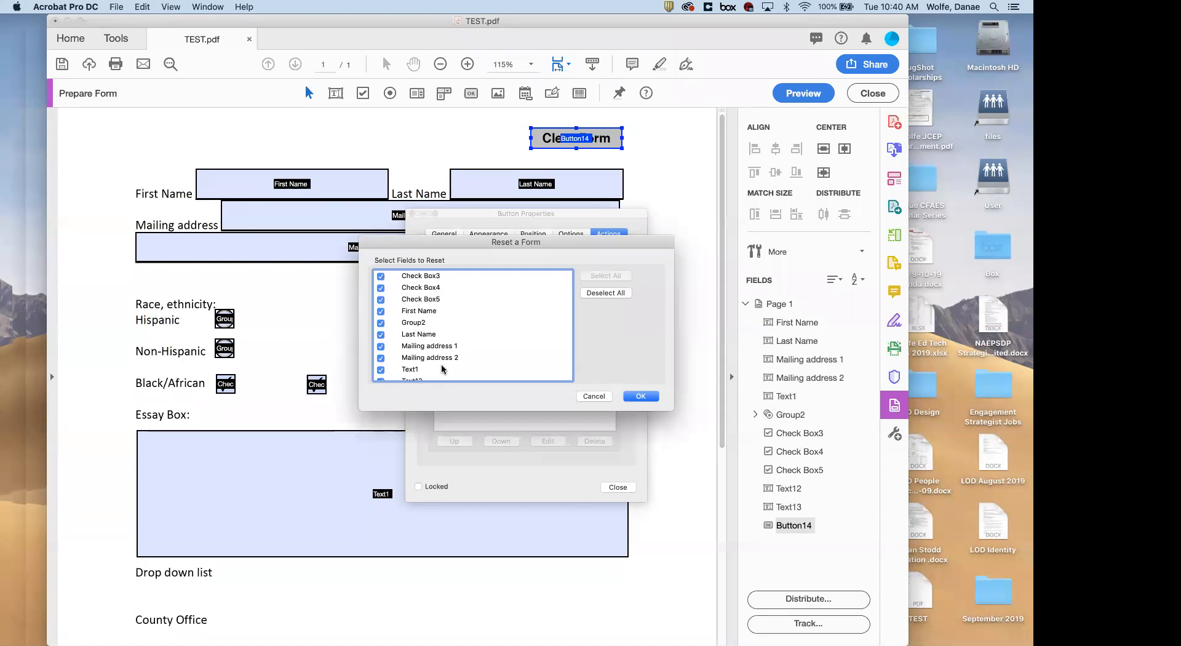
pyautogui.click(640, 397)
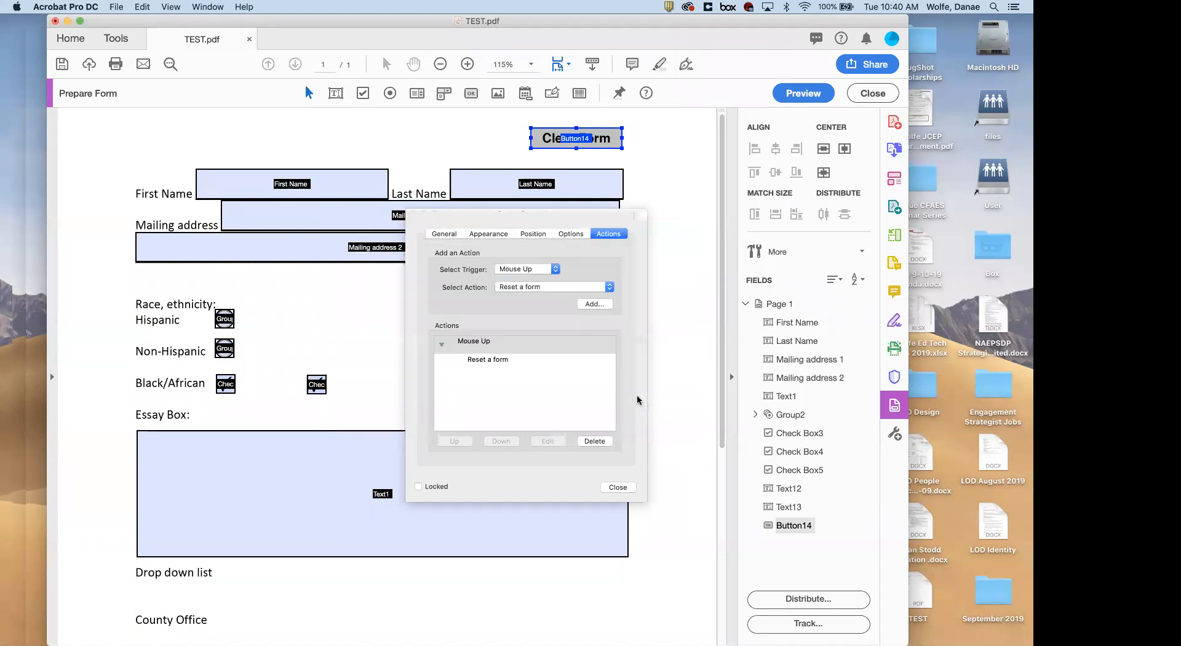
pyautogui.click(618, 486)
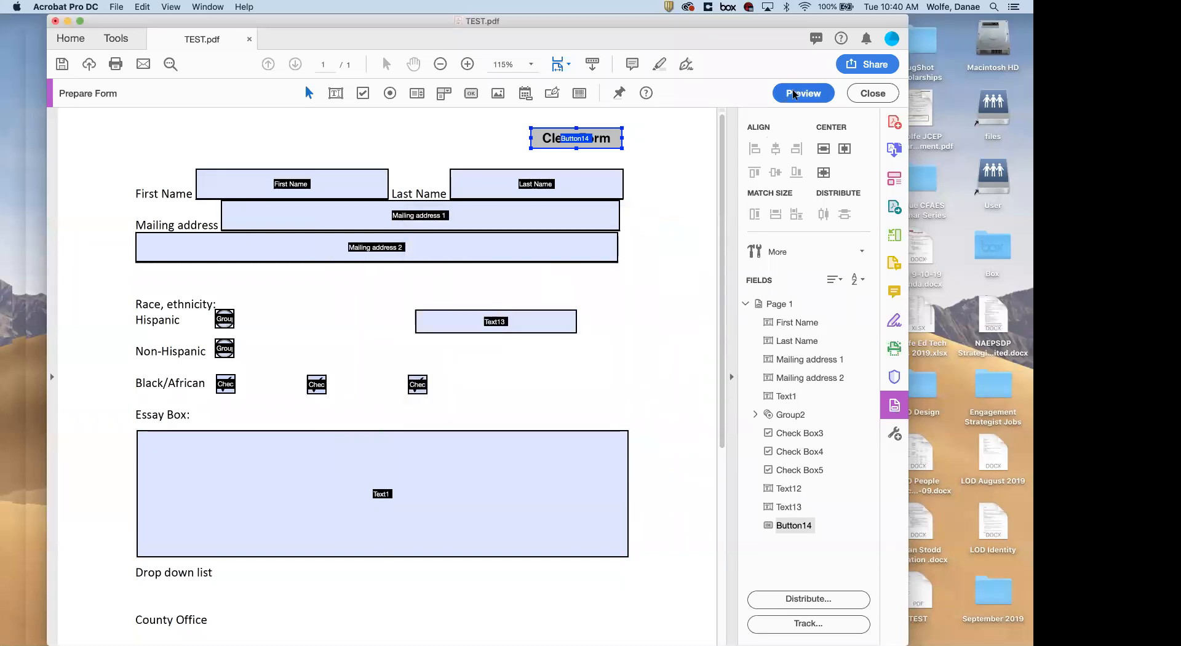
# In preview, fill First Name, Last Name and both address lines with test text, then hit Clear Form
pyautogui.click(804, 93)
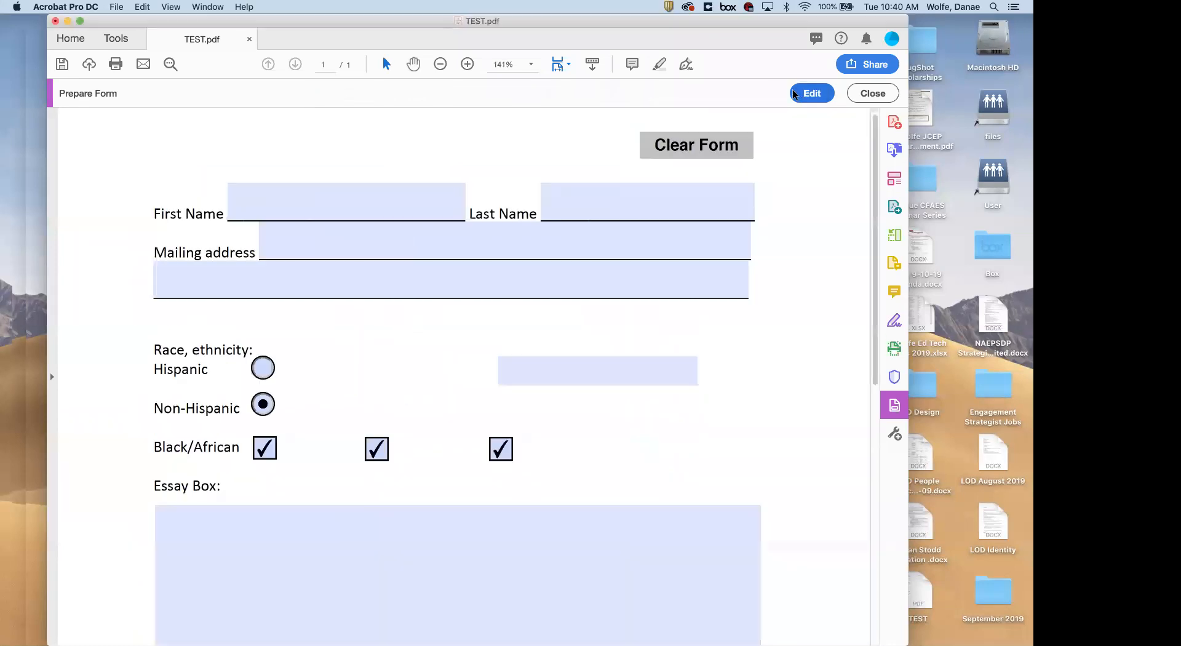
pyautogui.click(387, 205)
pyautogui.write('lahifh')
pyautogui.press('Tab')
pyautogui.write('aoihfaif')
pyautogui.press('Tab')
pyautogui.write('afhaifh')
pyautogui.press('Tab')
pyautogui.write('afohaoihfaf')
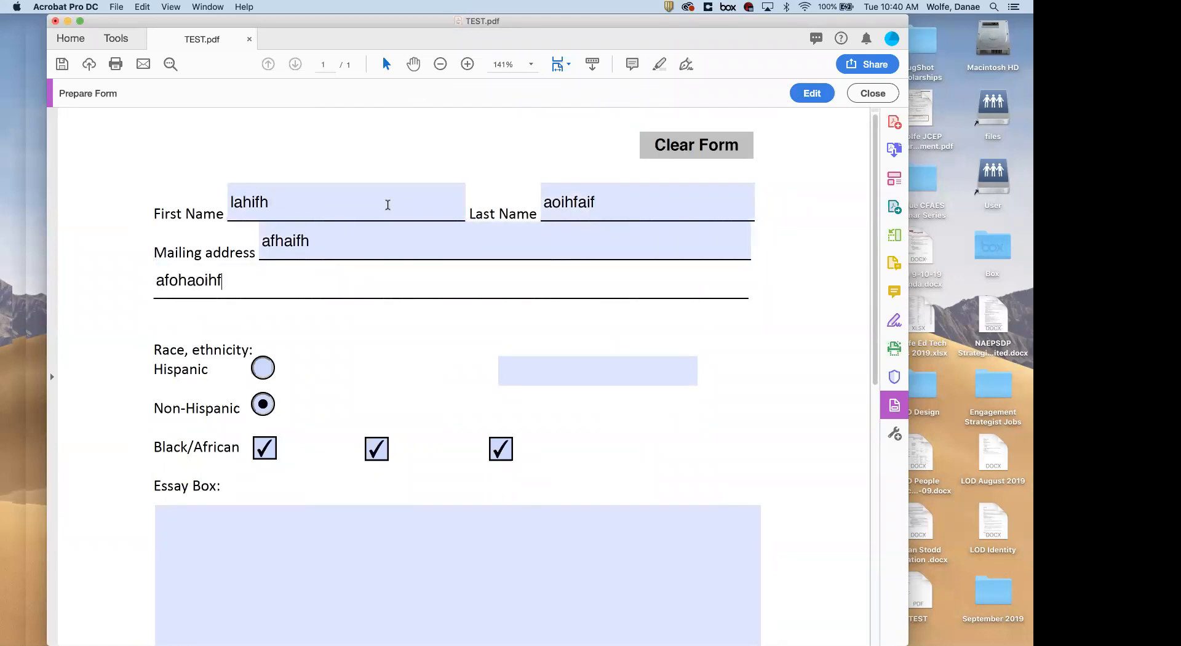
pyautogui.click(687, 147)
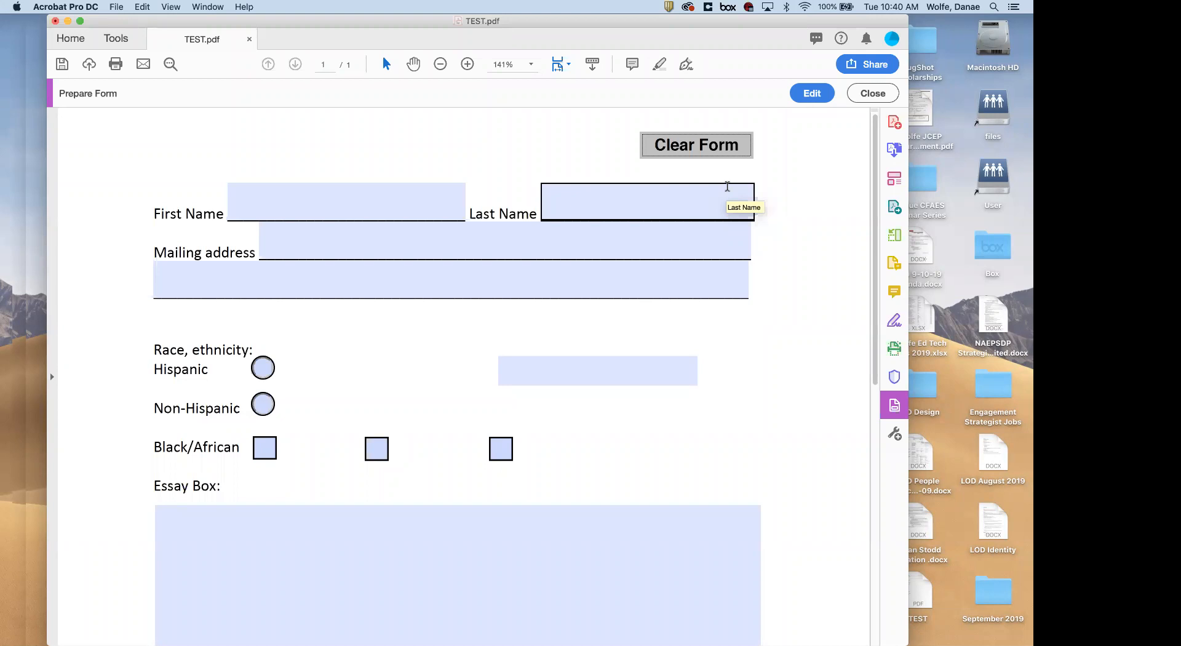
# Leave preview and return to editing TEST.pdf's form fields
pyautogui.click(807, 91)
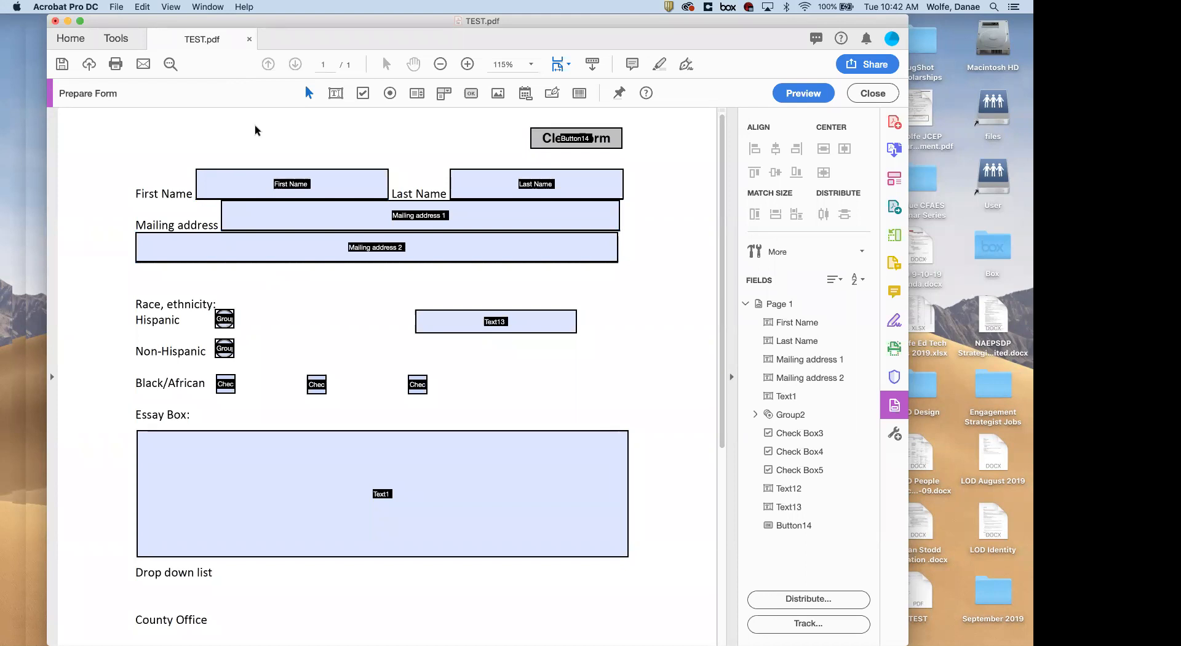
pyautogui.click(250, 40)
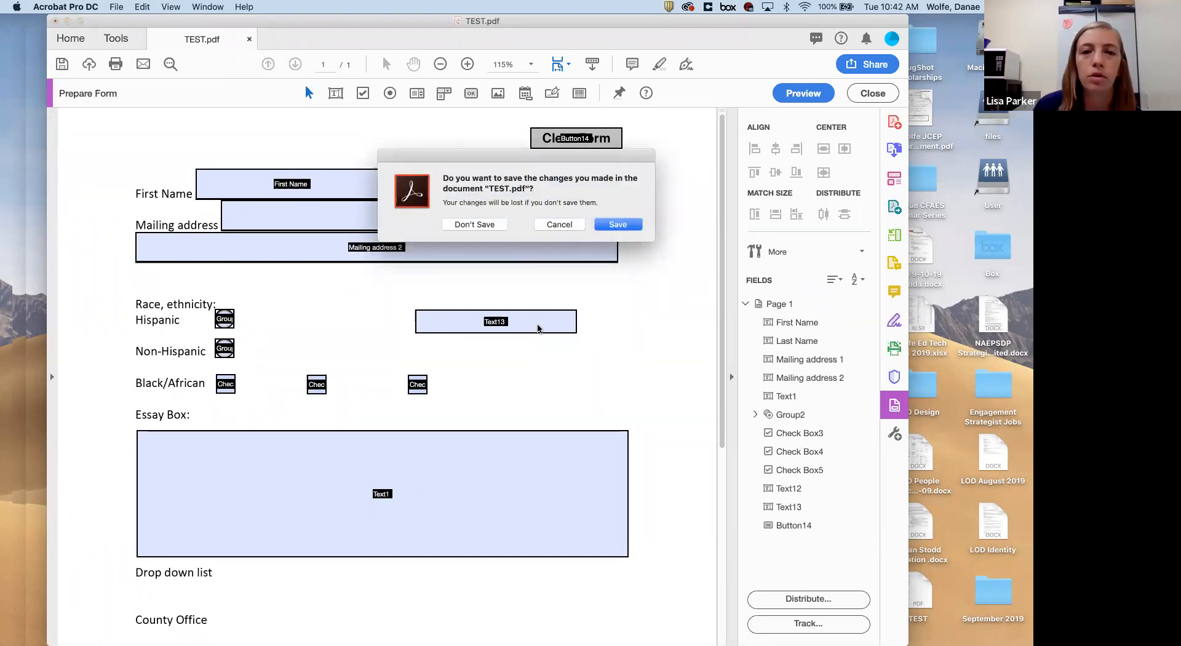
pyautogui.click(559, 225)
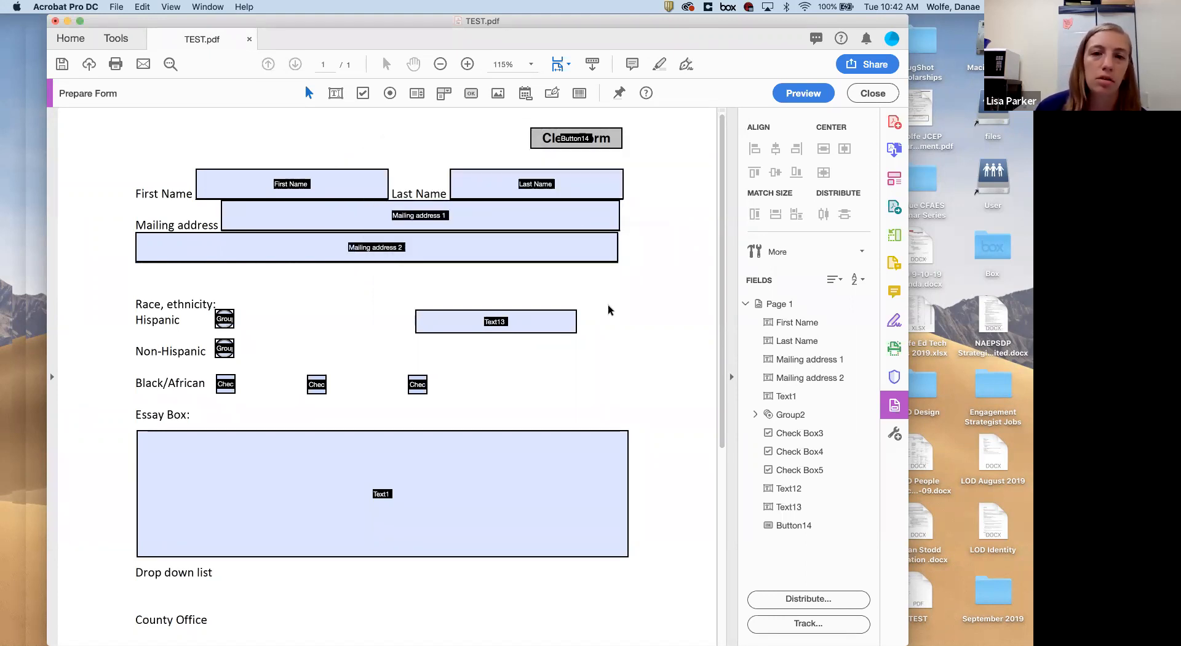
pyautogui.scroll(-1, 607, 310)
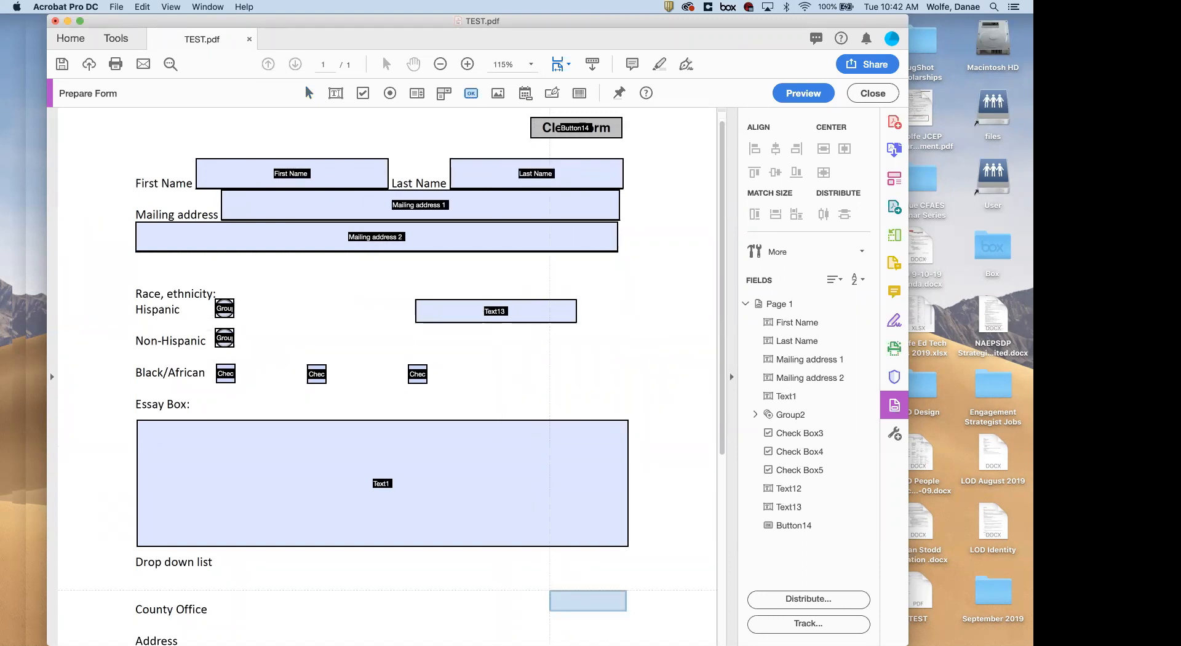
# Place a new button beside County Office and give it a Mouse Up 'Submit a form' action
pyautogui.click(552, 588)
pyautogui.click(671, 571)
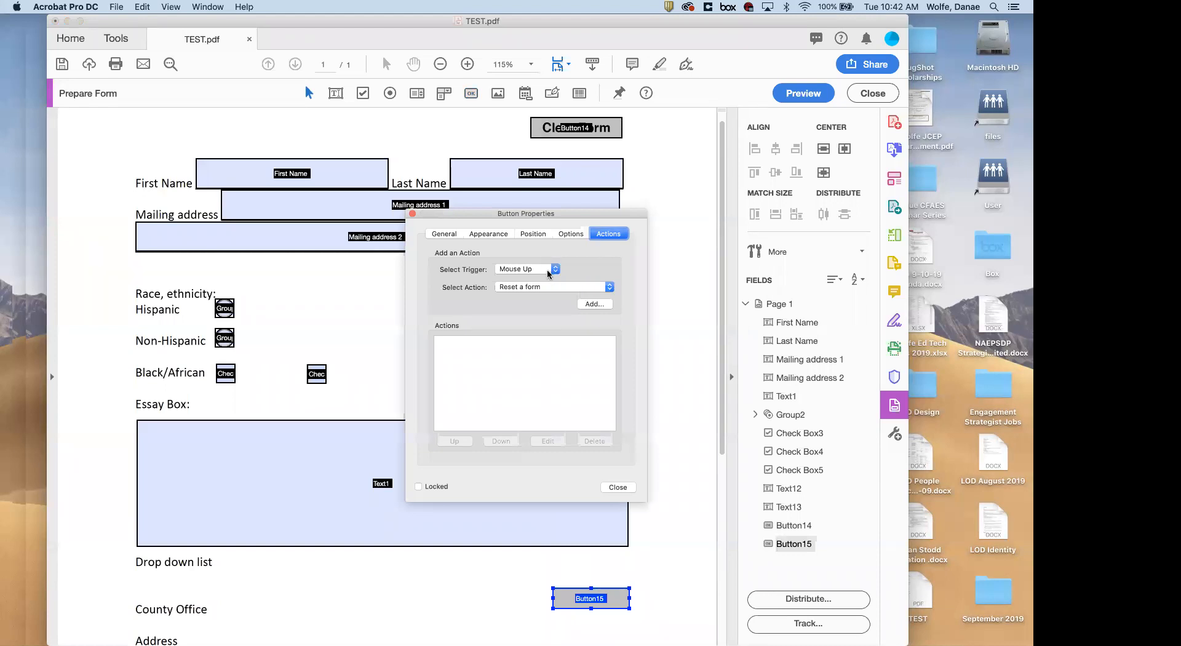
pyautogui.click(552, 286)
pyautogui.click(549, 326)
pyautogui.click(593, 302)
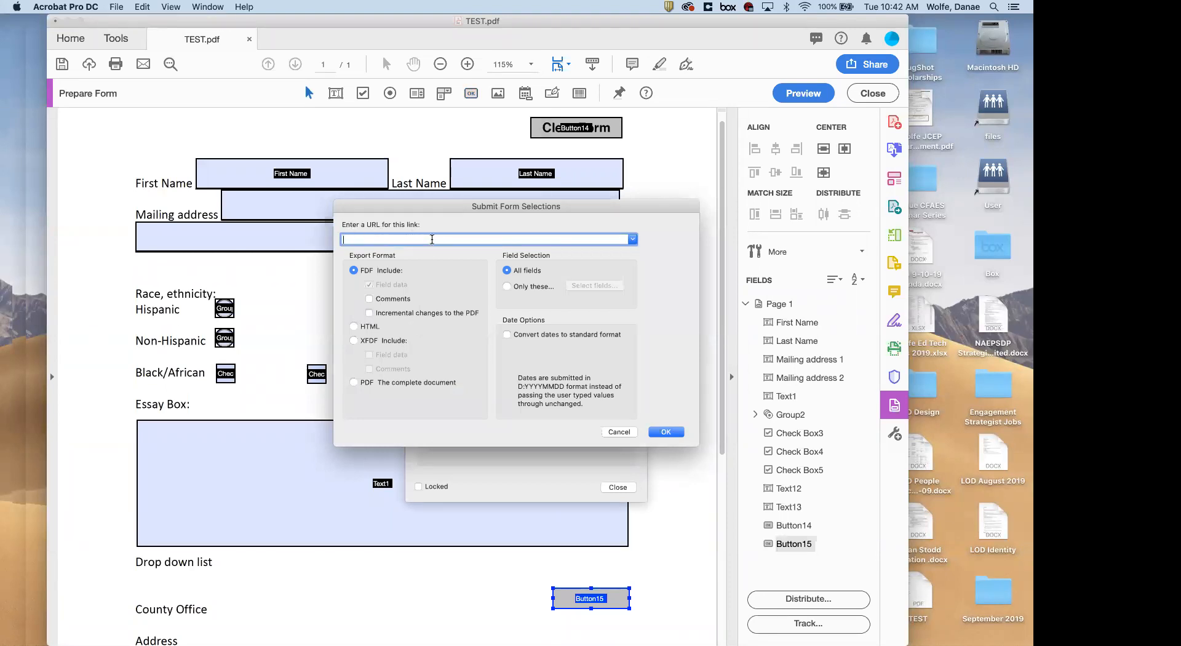
# Submit the form to an e-mail address as FDF field data and close the properties
pyautogui.click(353, 383)
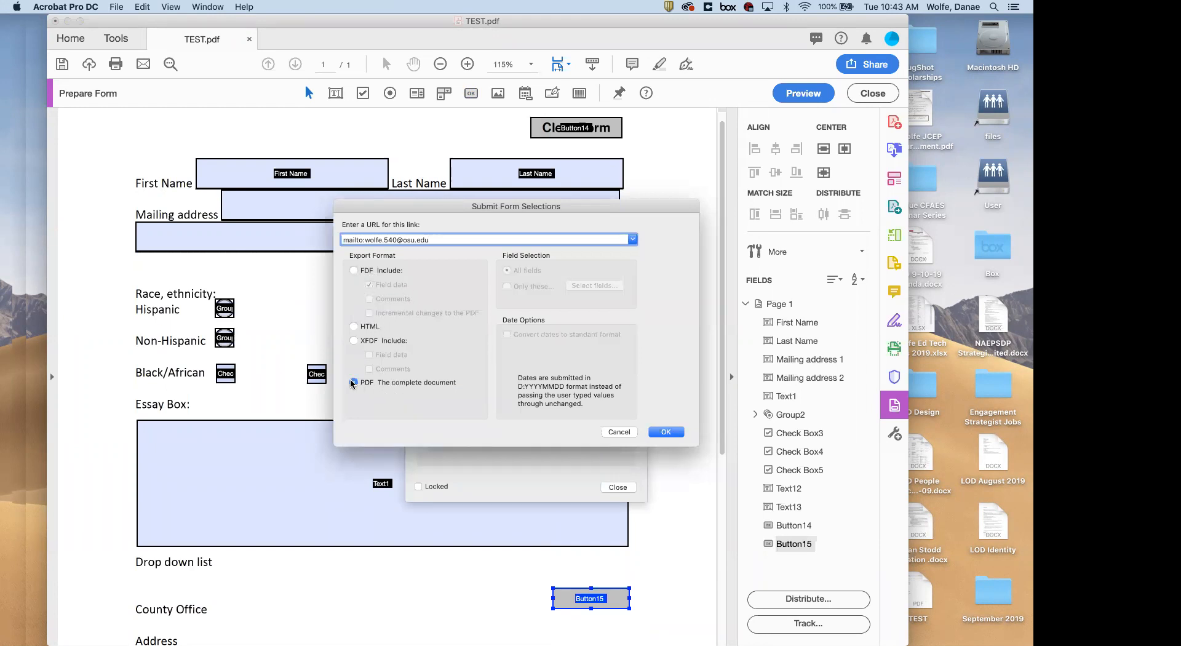
pyautogui.click(389, 270)
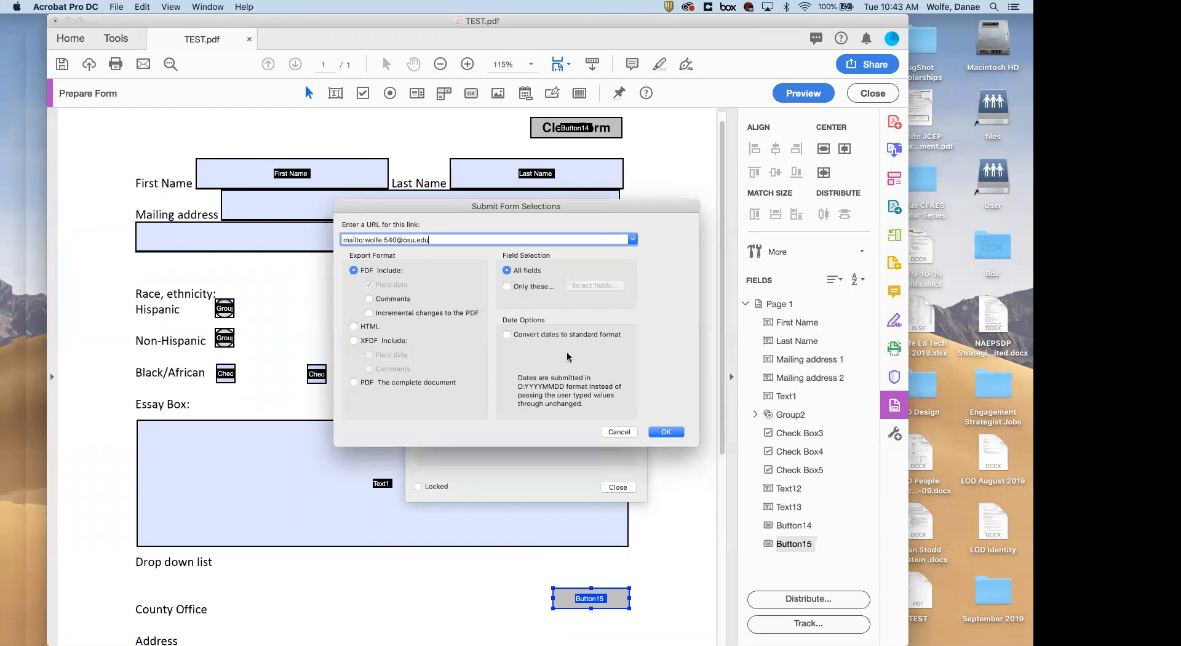
pyautogui.click(664, 433)
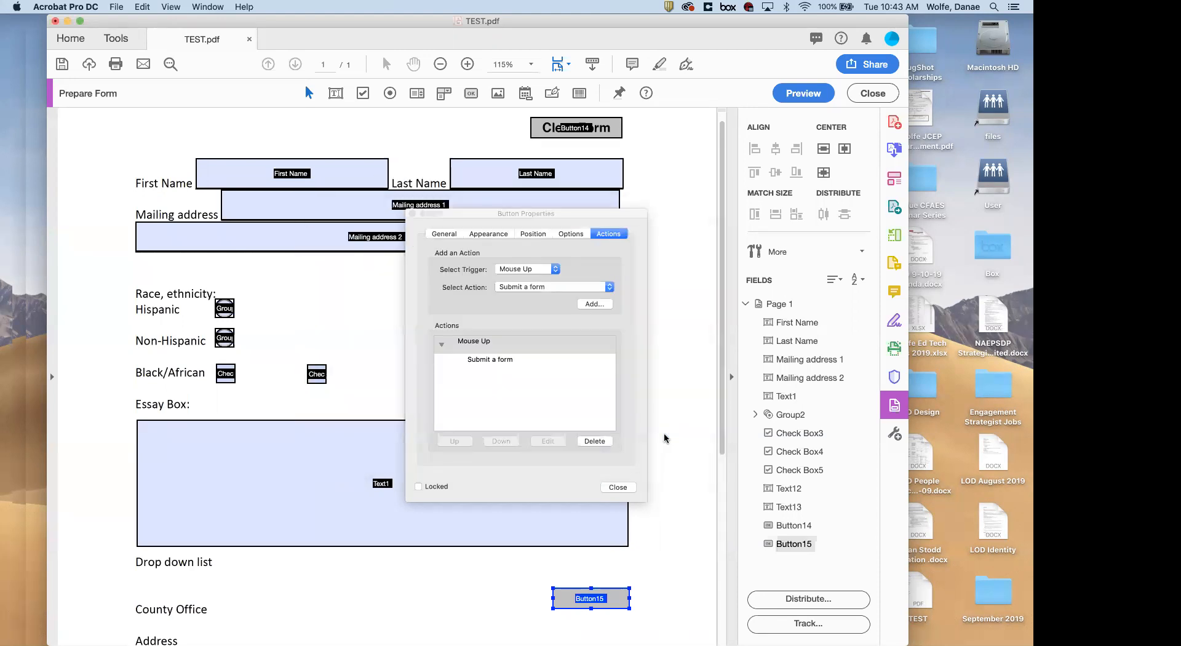
pyautogui.click(617, 486)
# Preview the form and test the new submit button beside County Office
pyautogui.click(802, 94)
pyautogui.scroll(-5, 595, 348)
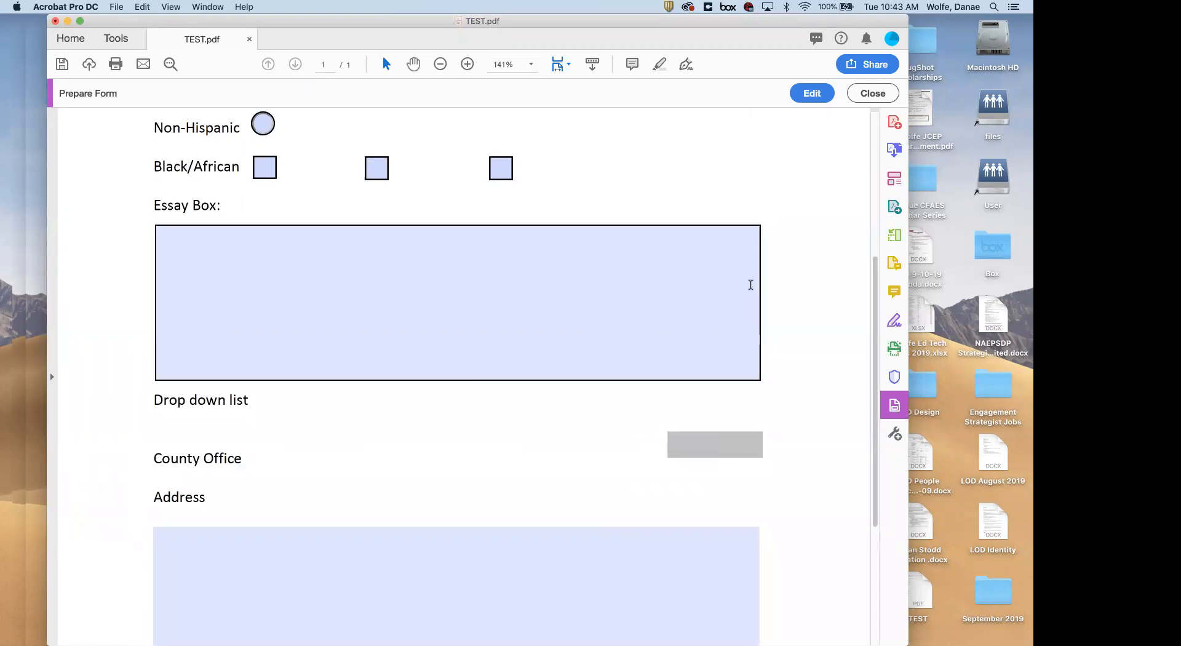
pyautogui.click(719, 446)
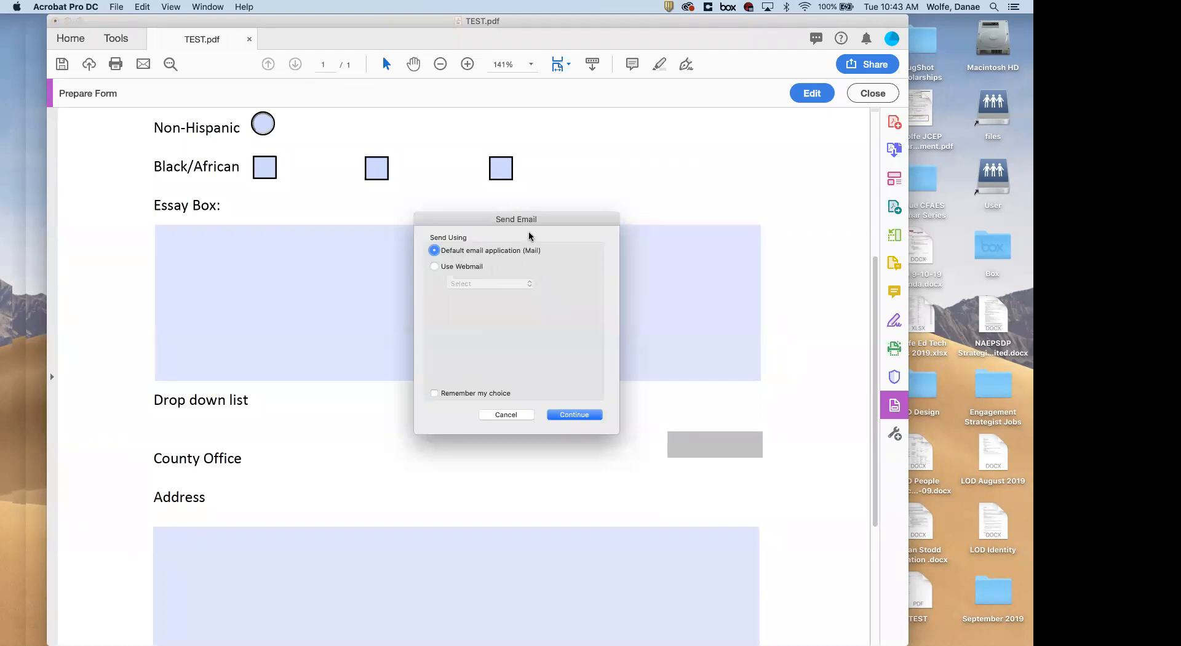
# Cancel the Send Email prompt without sending and return to form editing
pyautogui.click(467, 267)
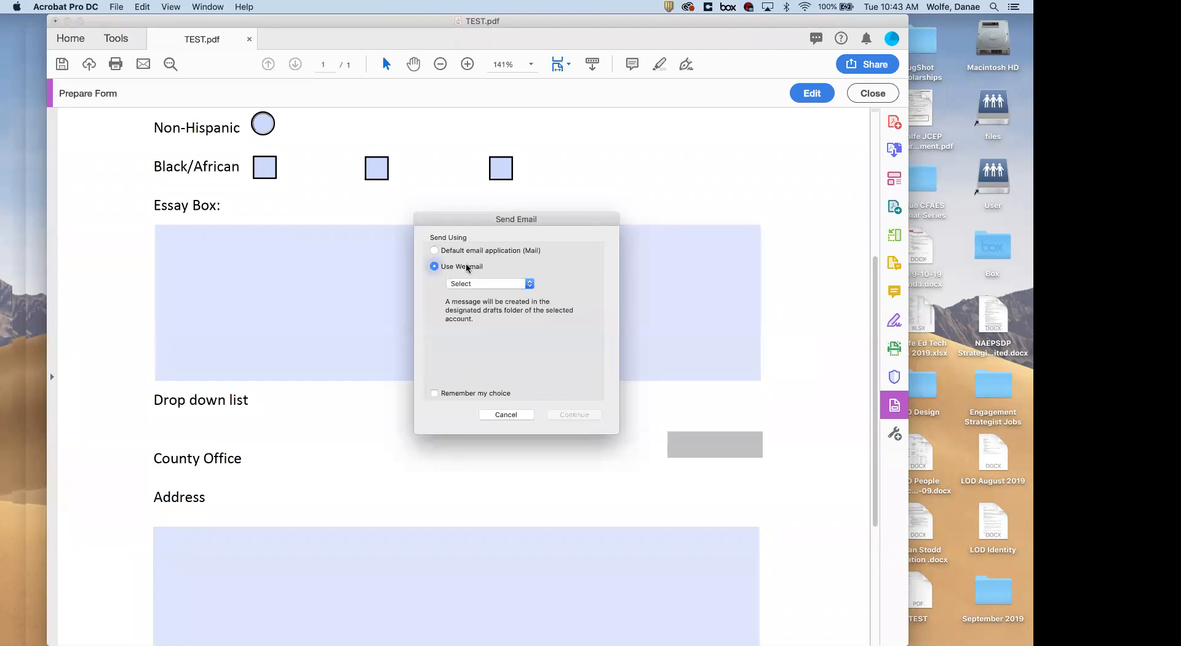
pyautogui.click(468, 283)
pyautogui.click(533, 315)
pyautogui.click(448, 253)
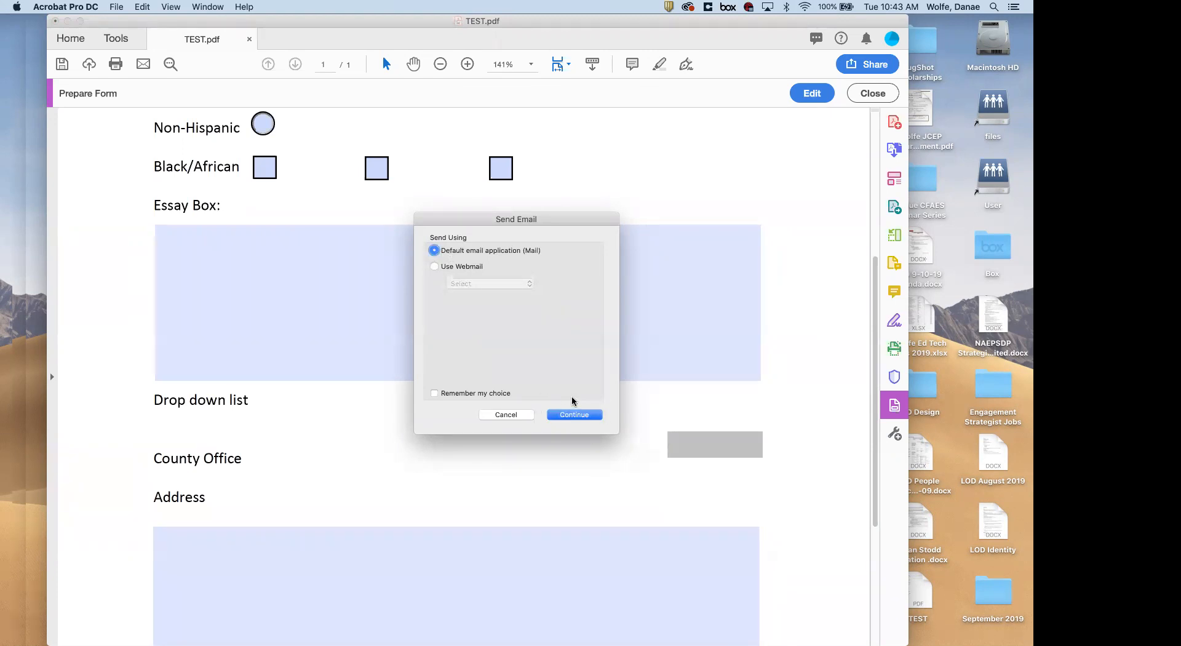
pyautogui.click(505, 414)
pyautogui.click(605, 225)
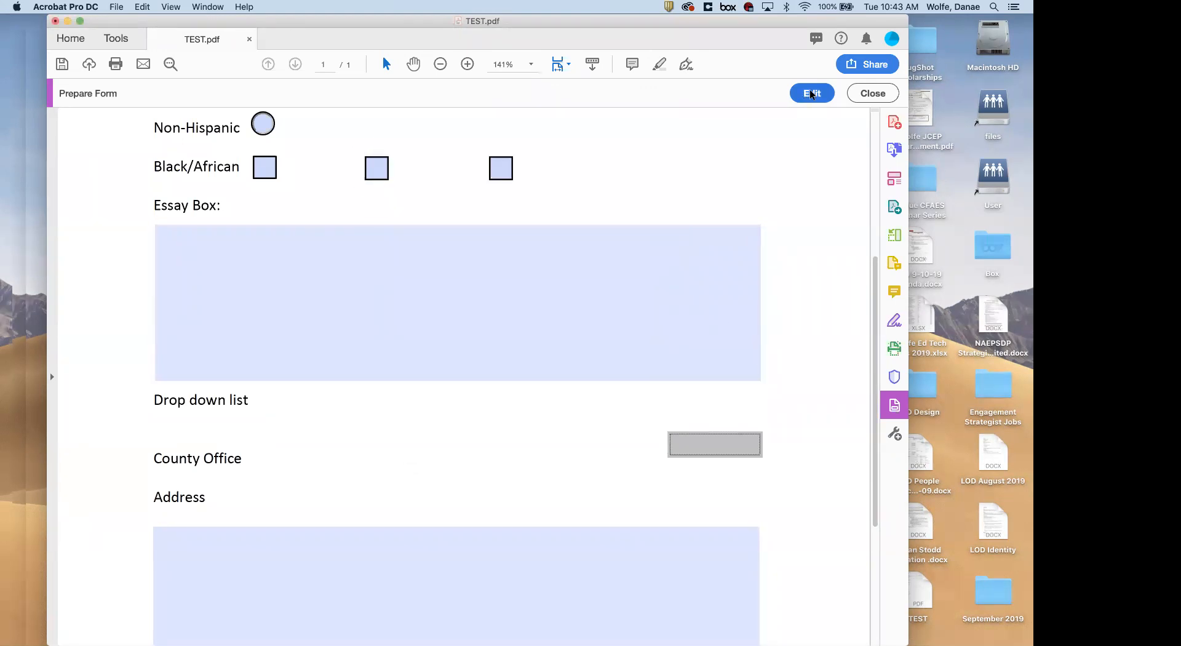
pyautogui.click(811, 94)
# Label Button15 'Email Form', then preview the result and return to editing
pyautogui.doubleClick(591, 381)
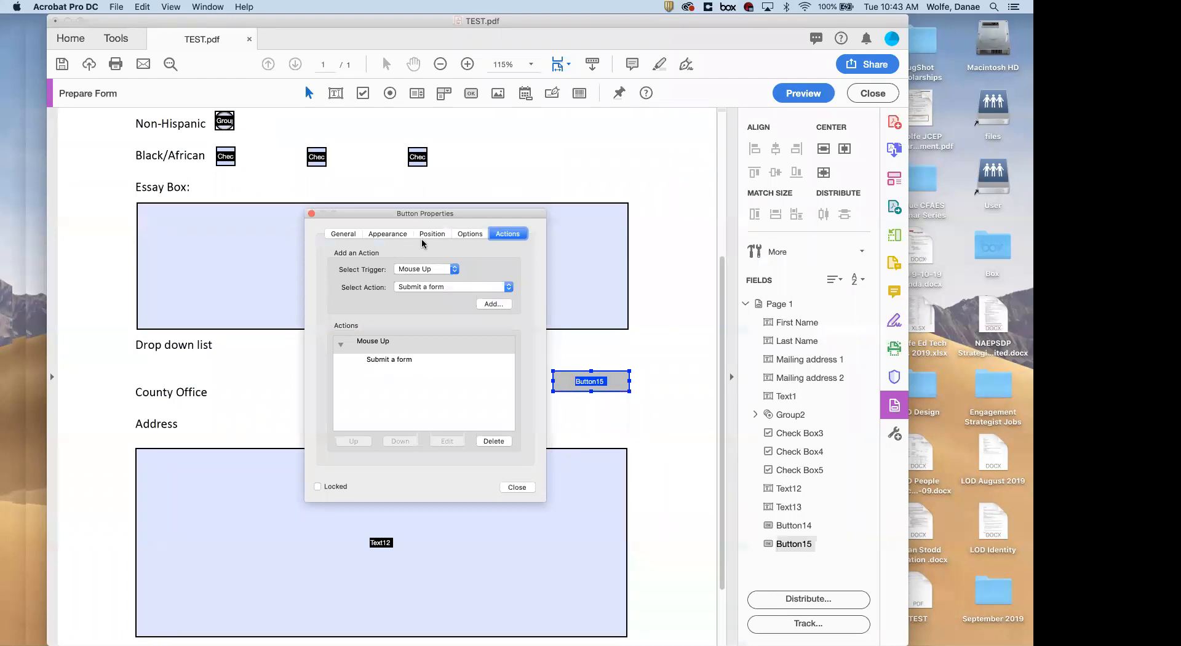
pyautogui.click(387, 239)
pyautogui.click(476, 235)
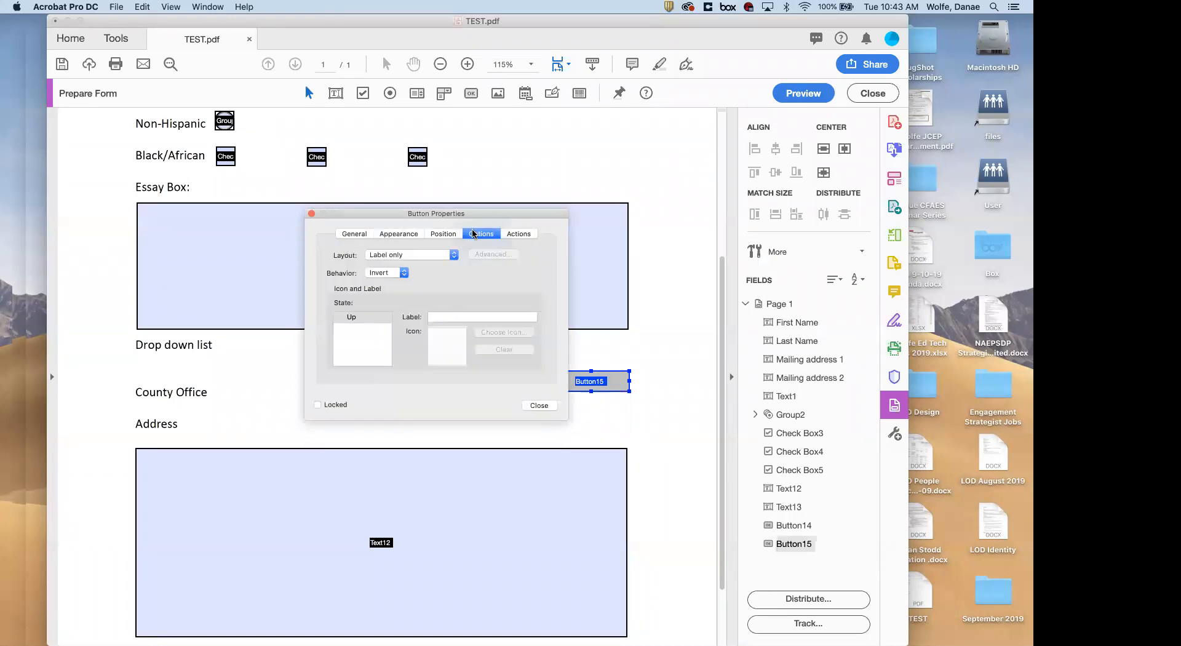
pyautogui.click(438, 316)
pyautogui.write('Submit')
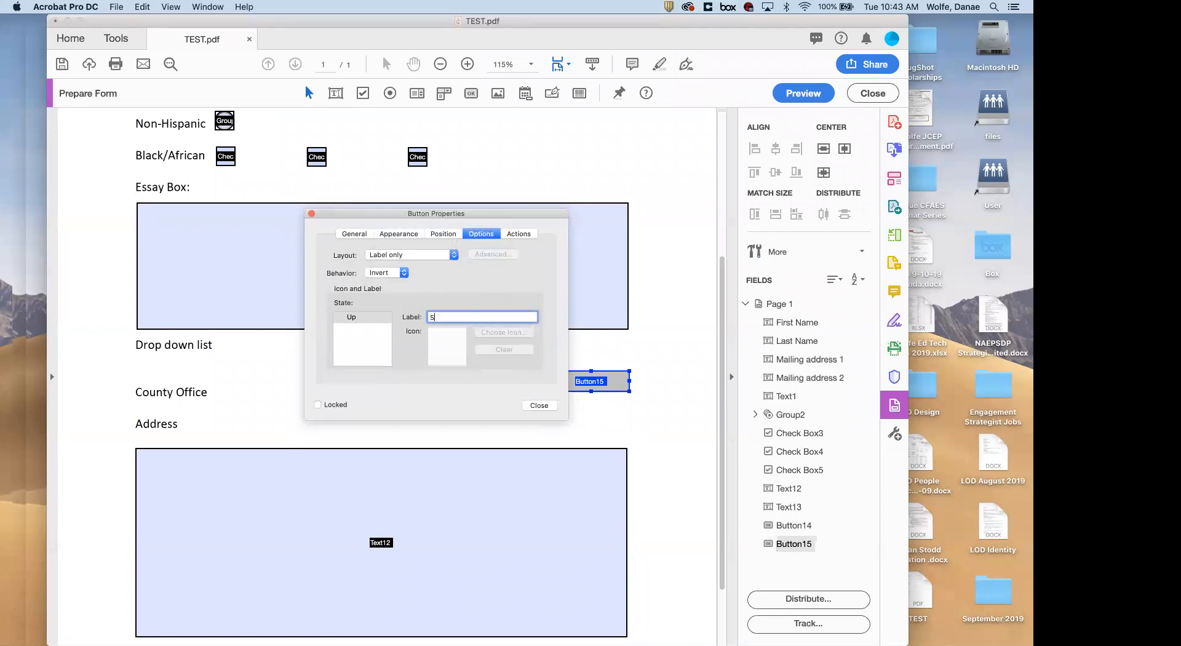
pyautogui.press('BackSpace')
pyautogui.press('BackSpace')
pyautogui.press('BackSpace')
pyautogui.press('BackSpace')
pyautogui.press('BackSpace')
pyautogui.press('BackSpace')
pyautogui.write('Email Form')
pyautogui.click(539, 404)
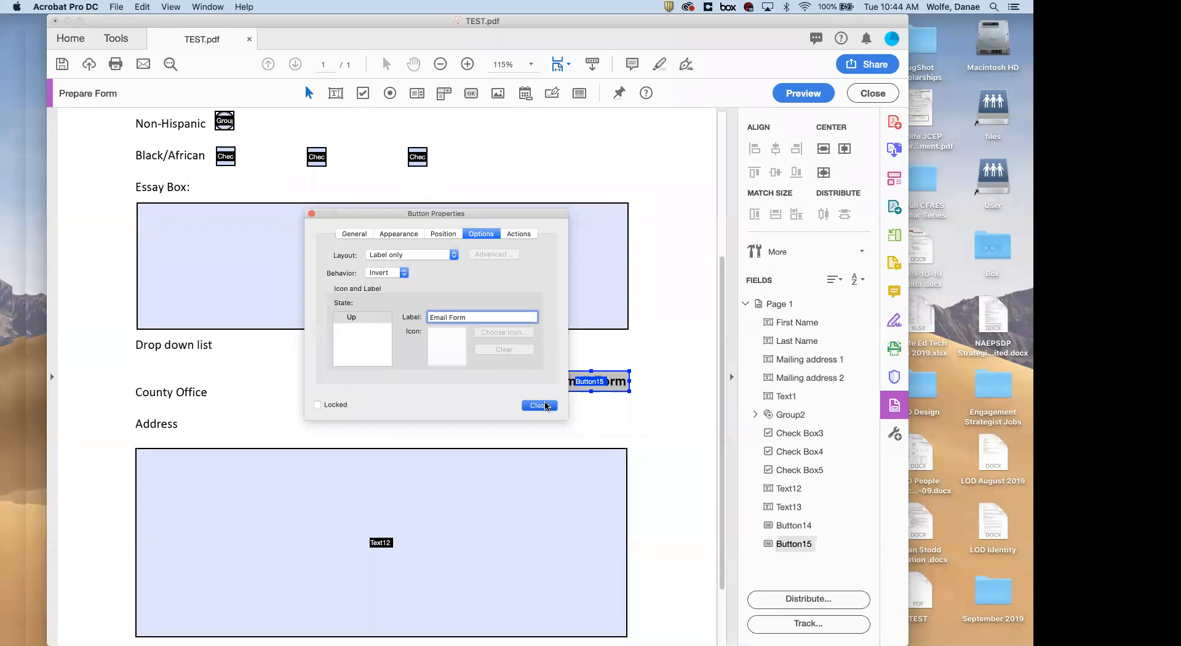
pyautogui.click(803, 93)
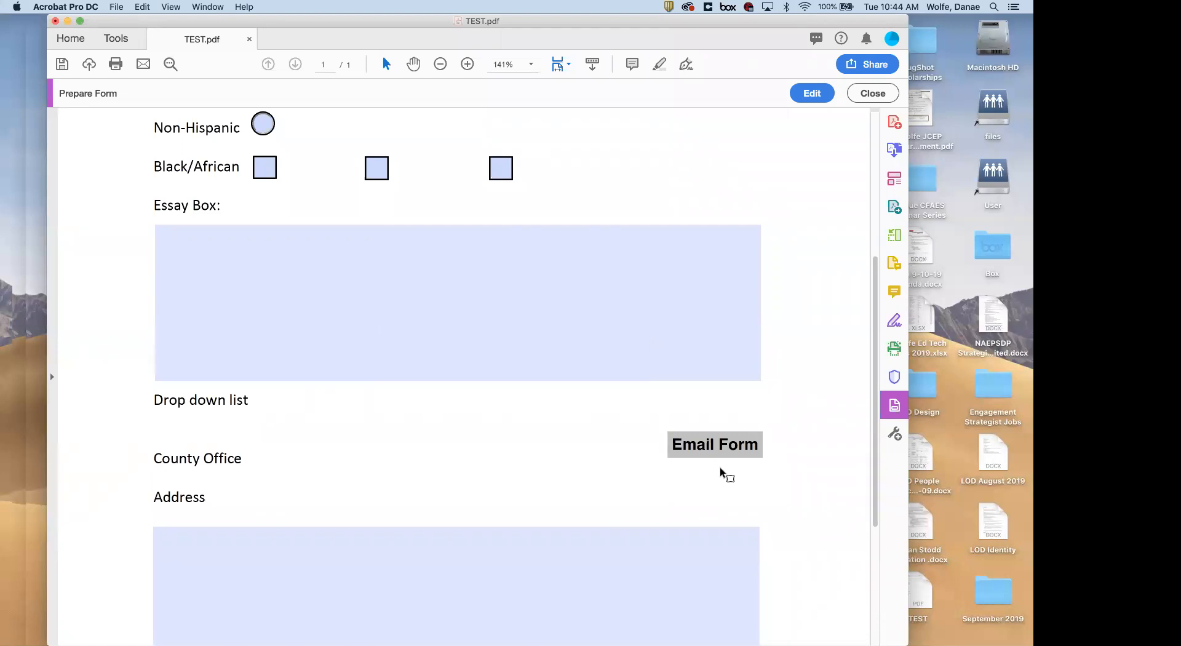
pyautogui.click(812, 93)
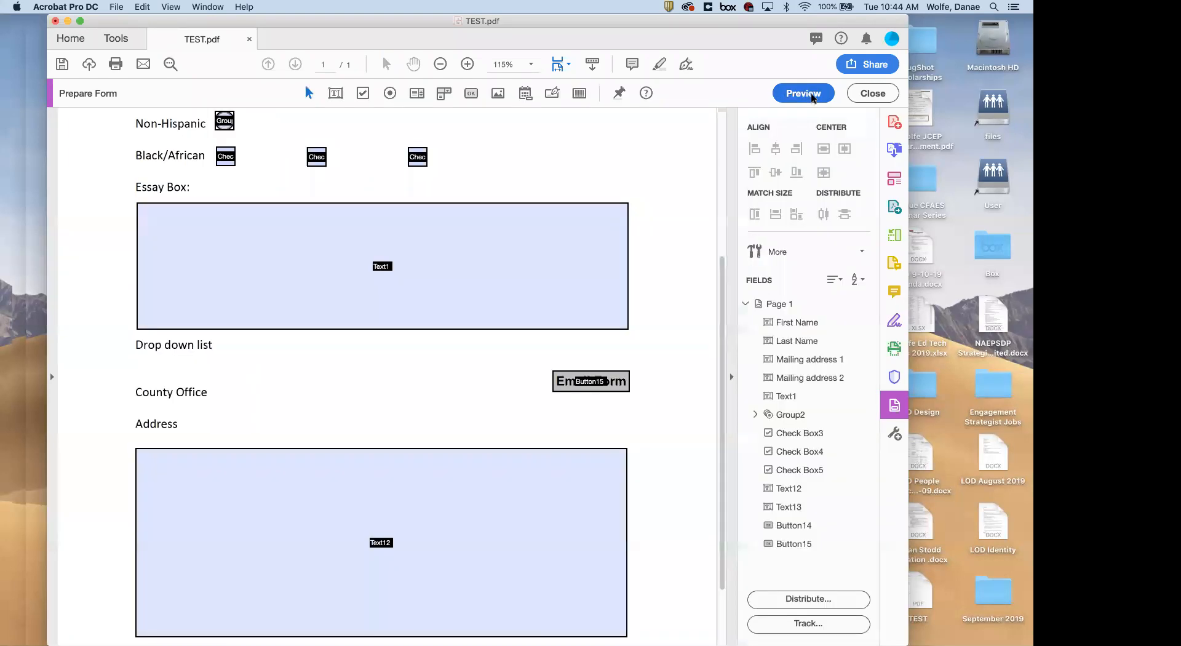
# Close TEST.pdf, discard its unsaved changes, and quit Acrobat
pyautogui.scroll(5, 520, 415)
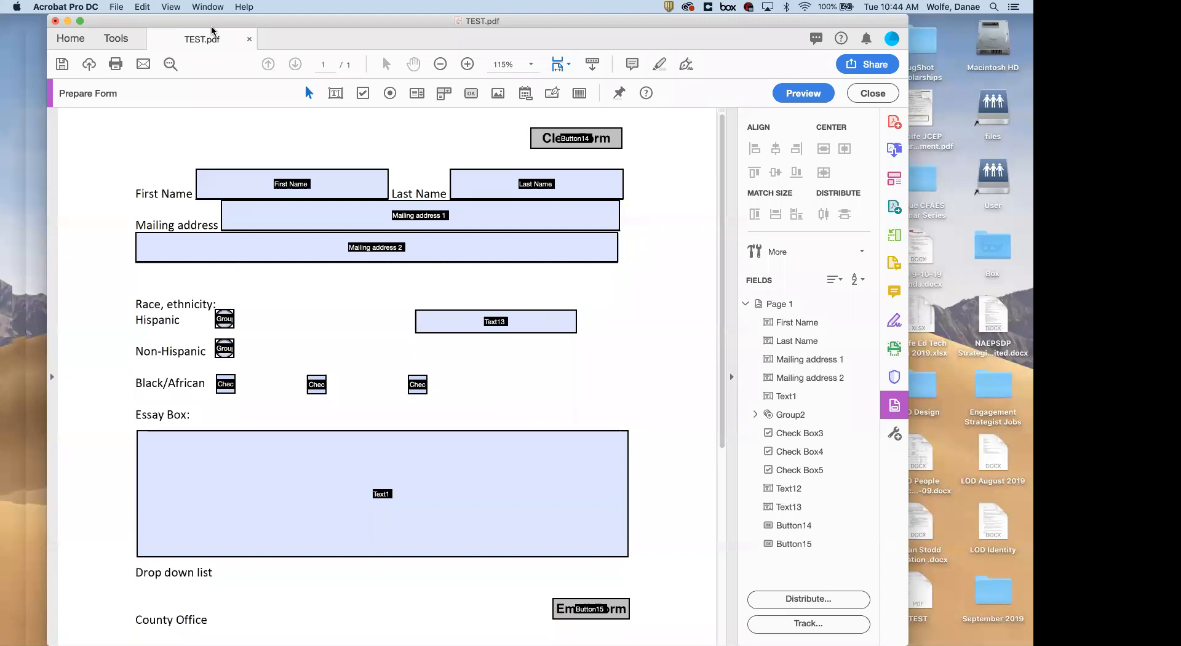
pyautogui.click(250, 39)
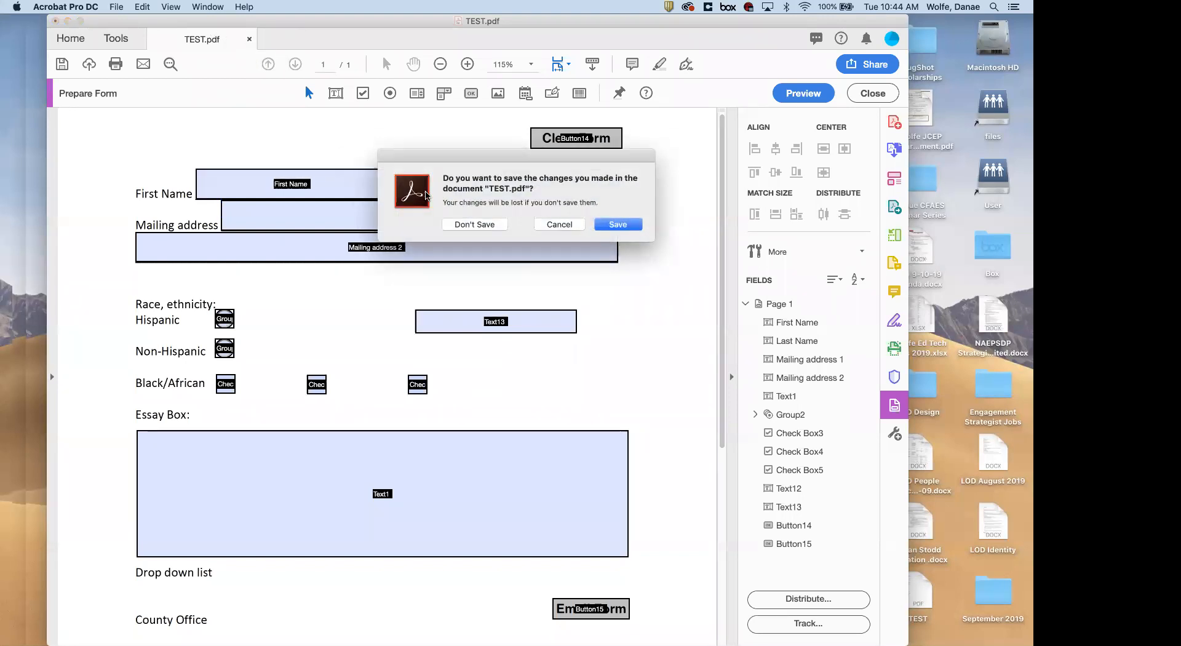
pyautogui.click(469, 226)
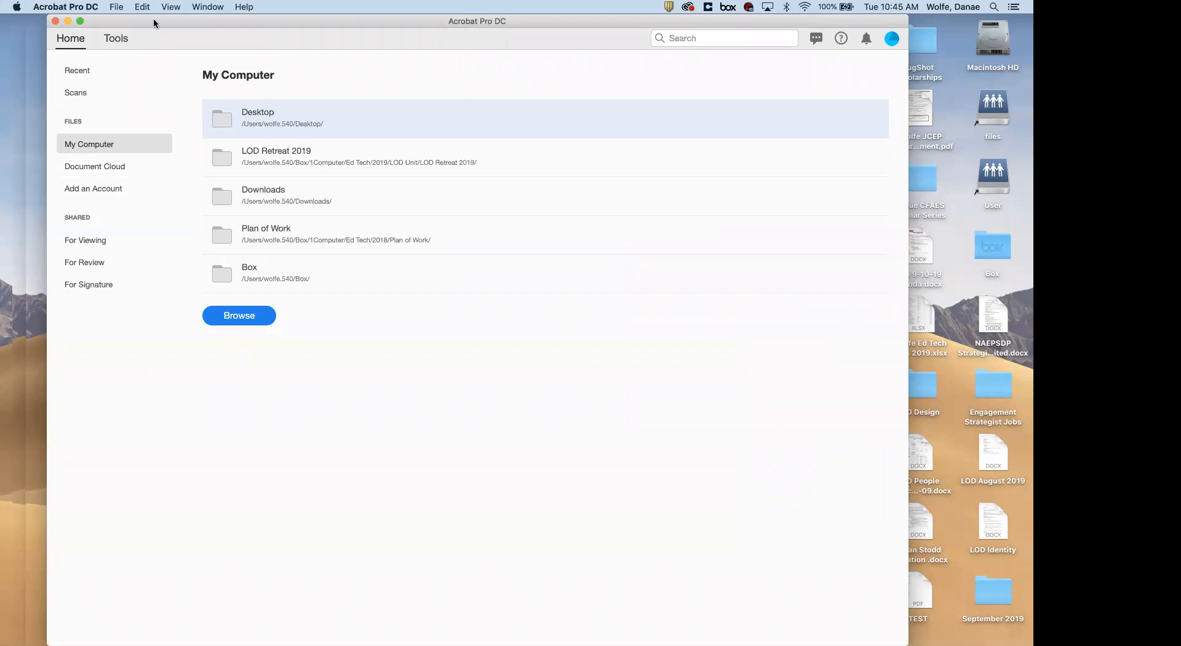
pyautogui.press('super+q')
# Relaunch Acrobat by searching 'adobe' and open Partner Competitor Mapping.pdf from Recent files
pyautogui.press('super+space')
pyautogui.write('adobe')
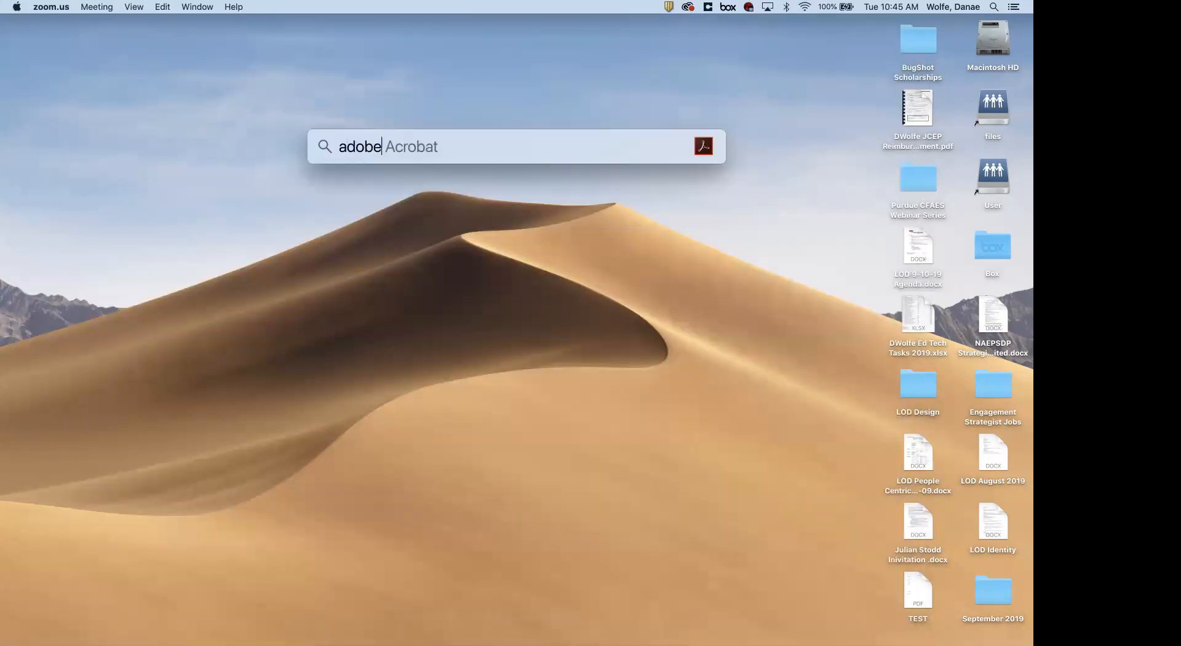
pyautogui.press('Return')
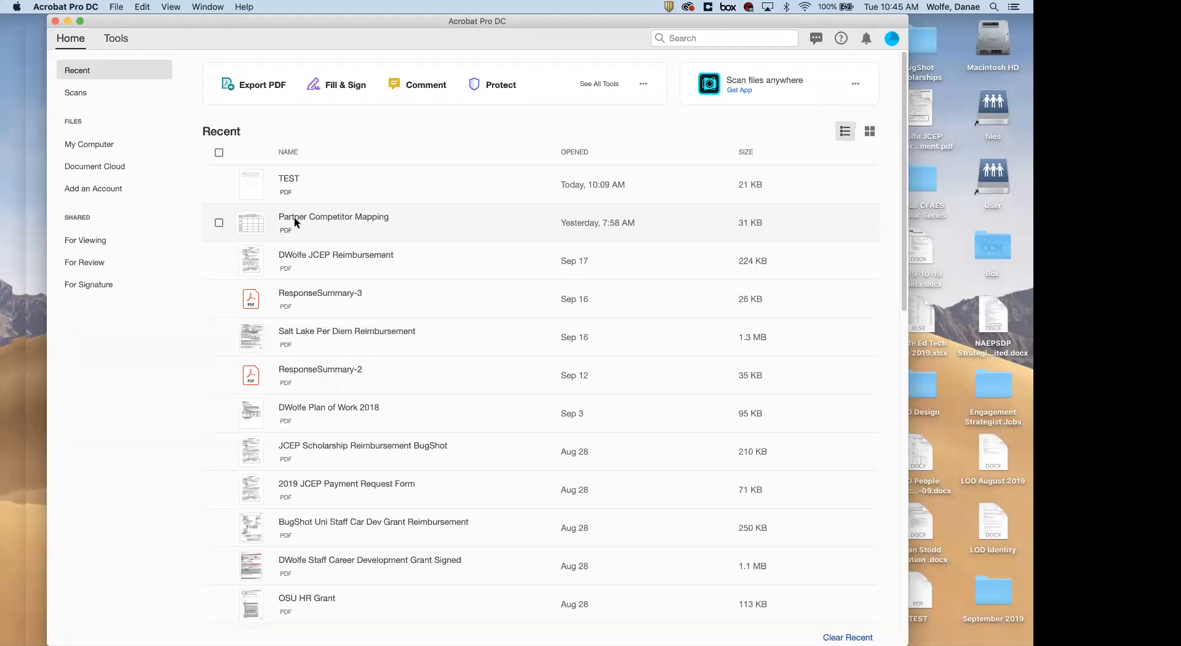
pyautogui.doubleClick(306, 216)
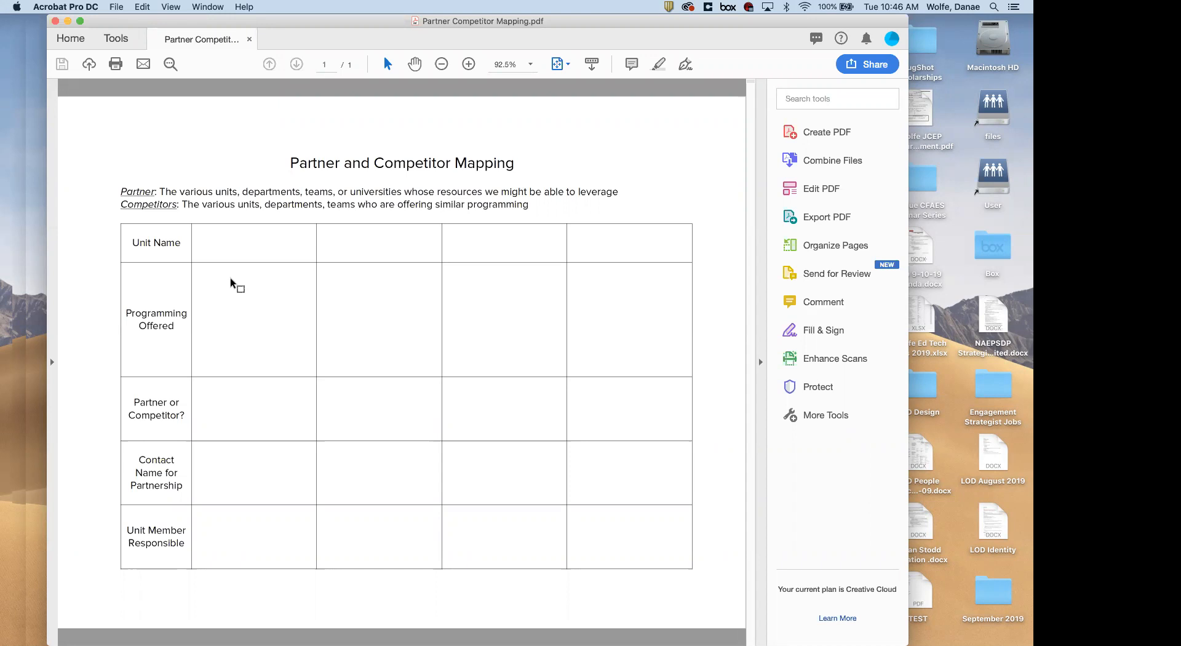
# Drag the Acrobat window's left edge outward to widen it
pyautogui.moveTo(45, 152); pyautogui.dragTo(14, 150)
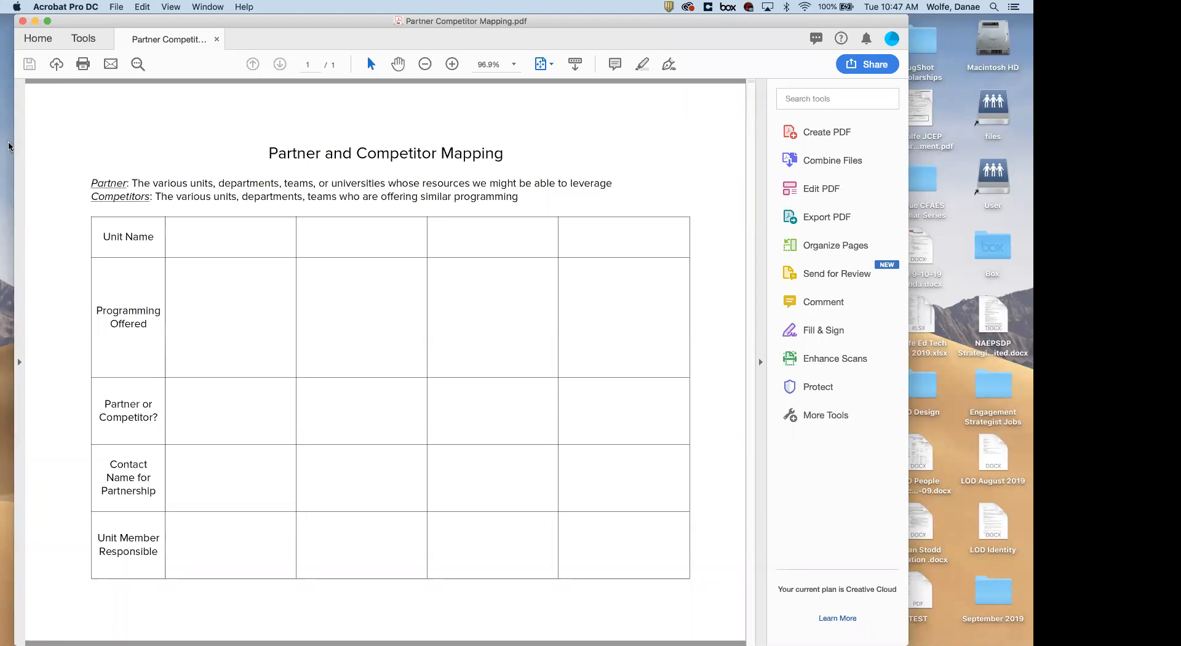
# Create a form from the table via File > Create > Create Form, auto-detecting fields
pyautogui.click(118, 7)
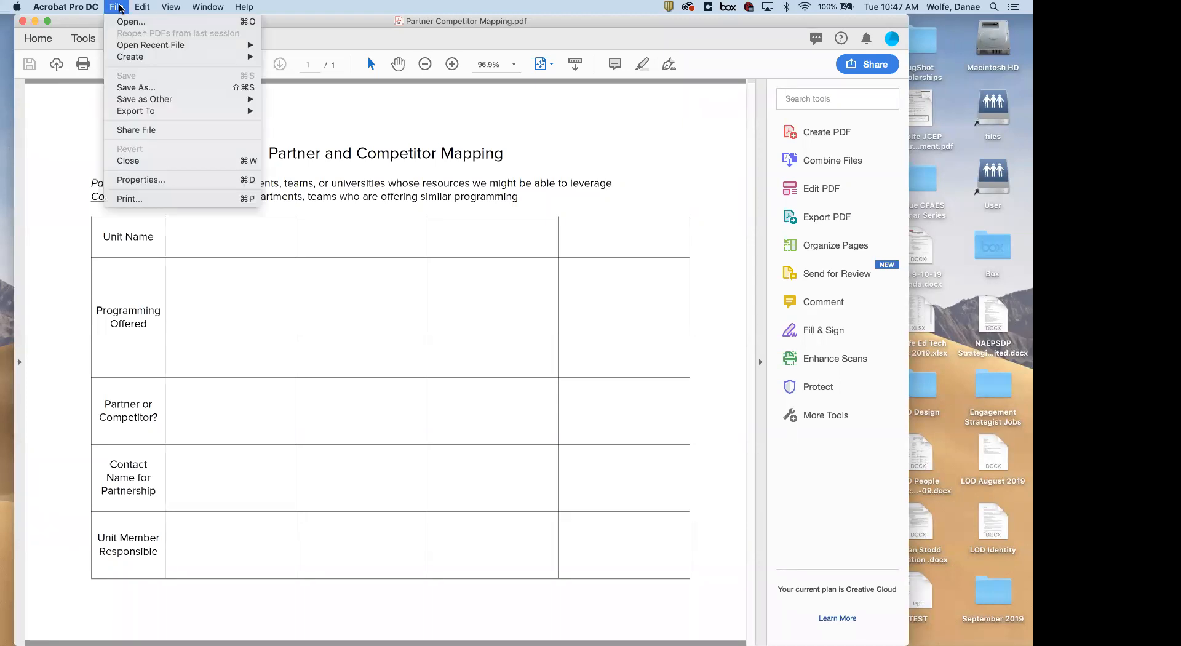
pyautogui.moveTo(129, 56)
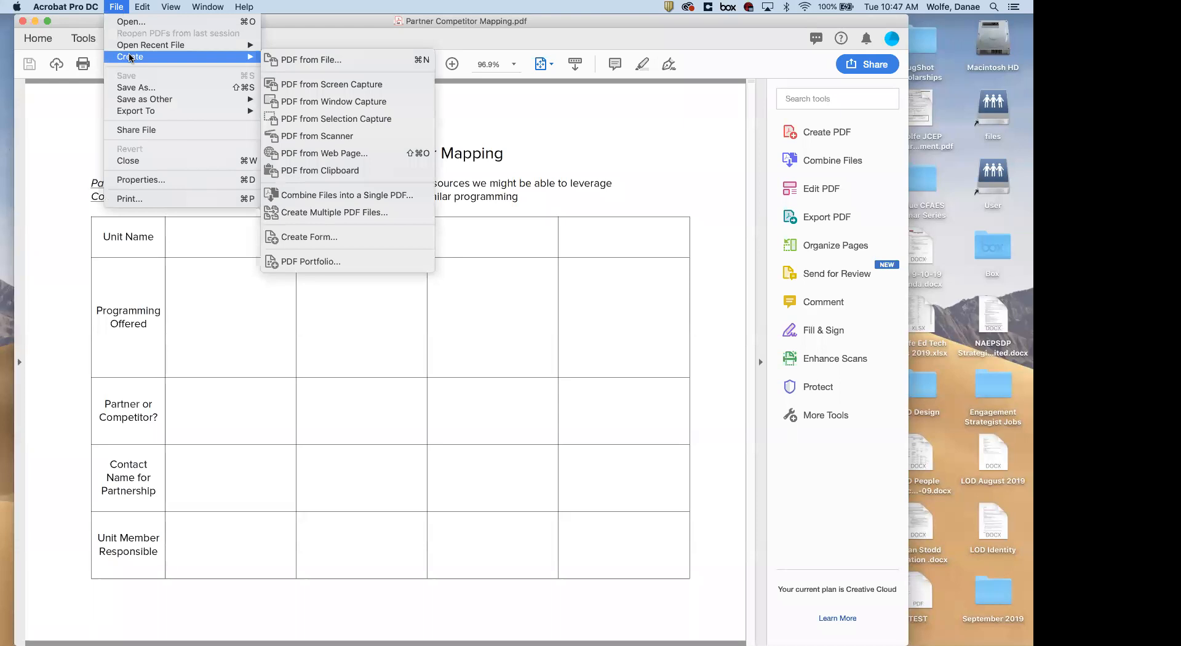
pyautogui.click(313, 237)
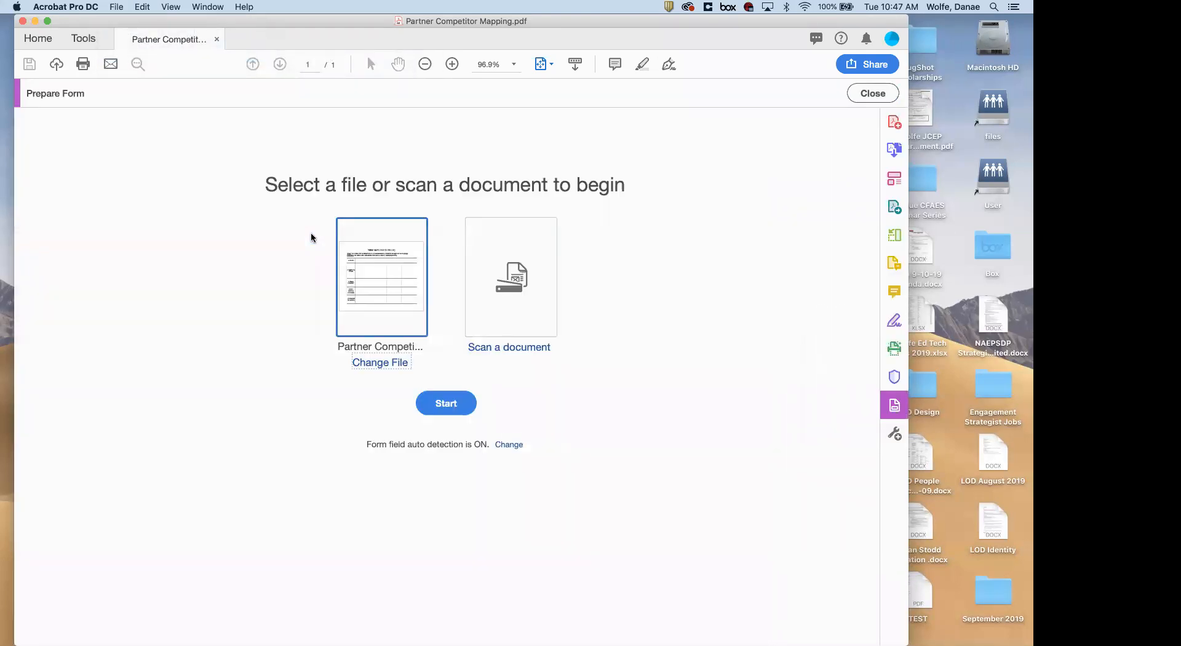
pyautogui.click(444, 401)
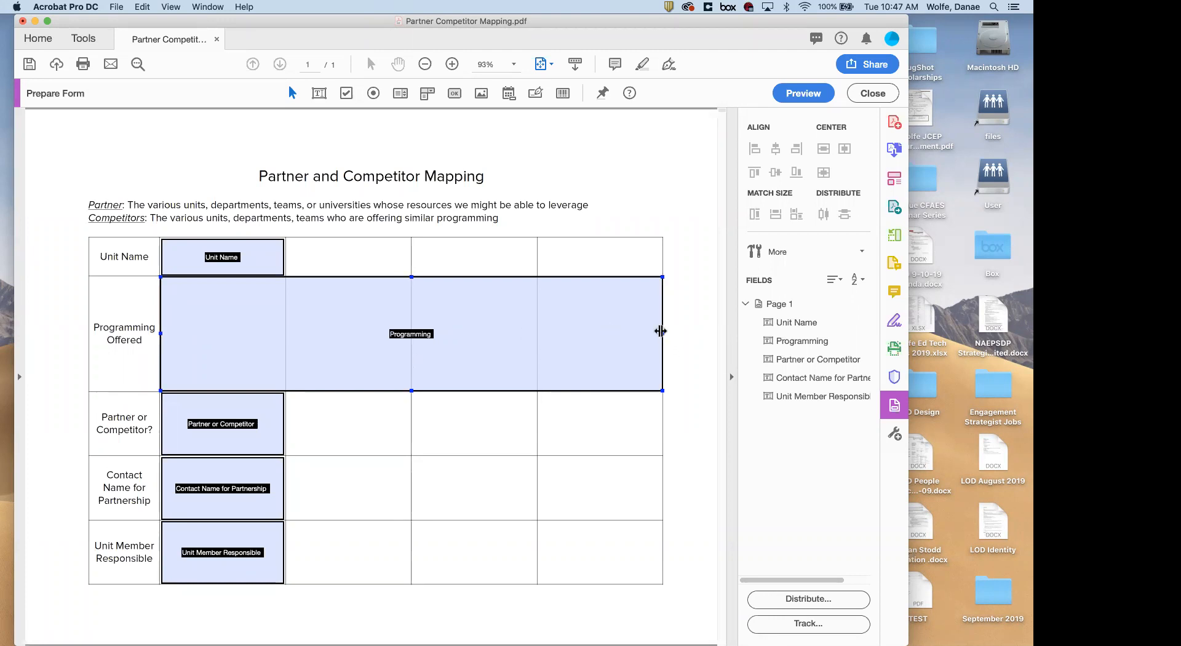
# Shrink the Programming field to the first data column and select the Unit Name field
pyautogui.moveTo(660, 336); pyautogui.dragTo(282, 332)
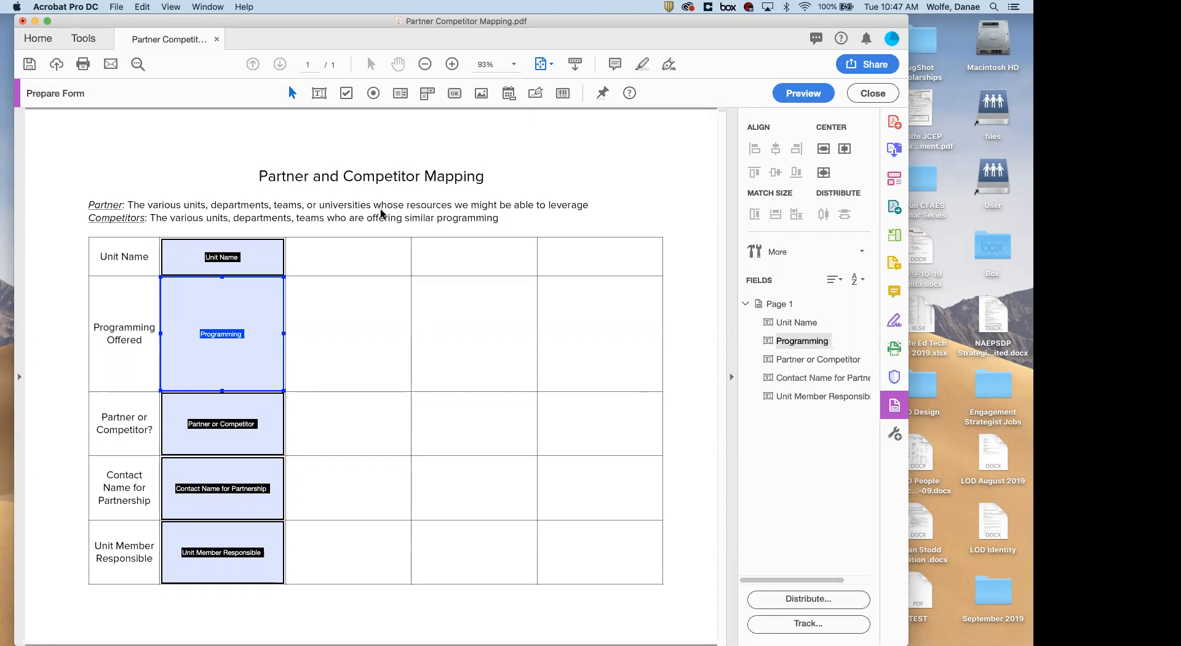
pyautogui.click(209, 180)
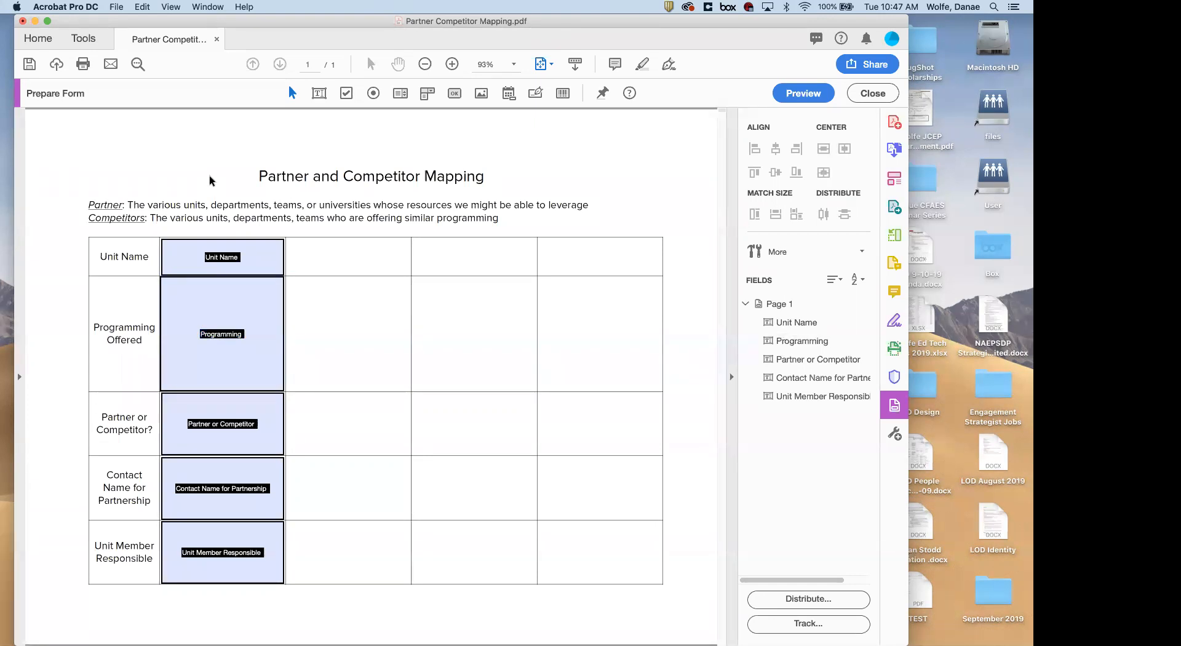
pyautogui.click(319, 92)
pyautogui.click(268, 262)
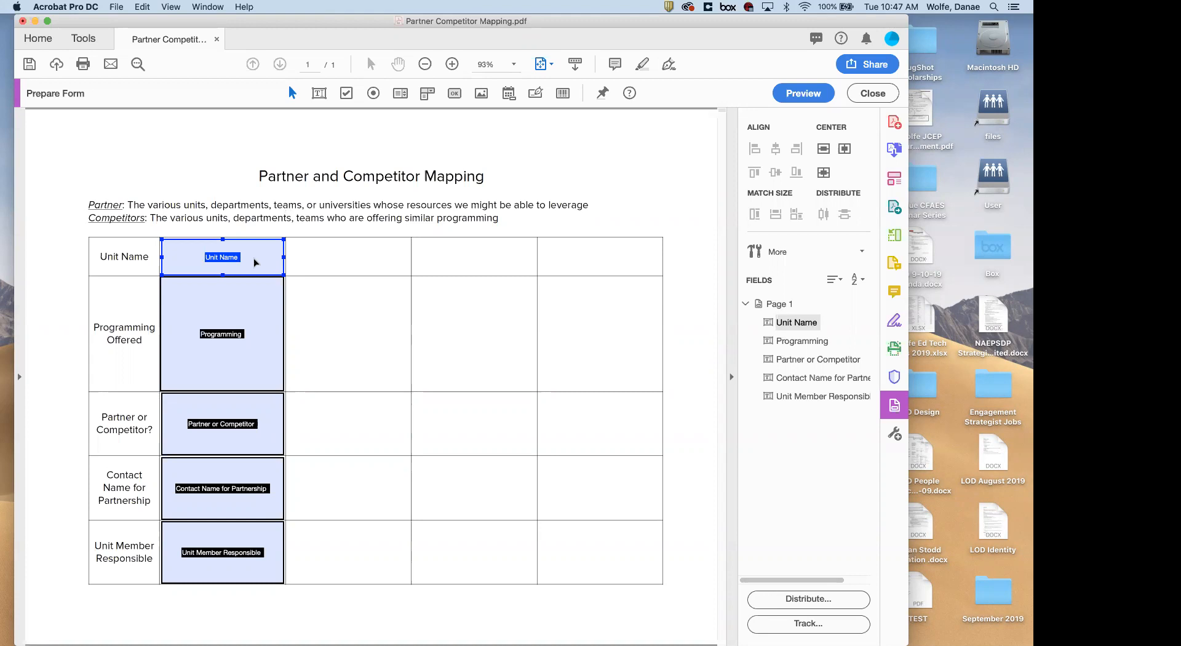
# Copy the Unit Name field and move the copy into the adjacent Unit Name cell
pyautogui.rightClick(255, 263)
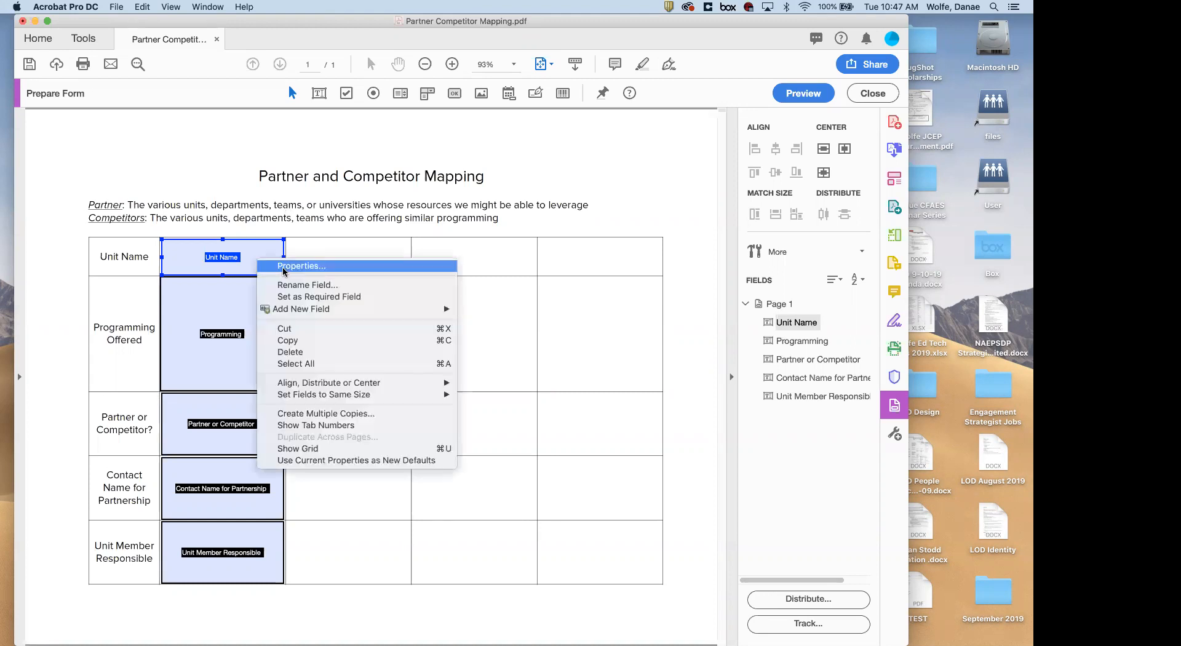
pyautogui.click(302, 342)
pyautogui.press('super+v')
pyautogui.moveTo(351, 376); pyautogui.dragTo(328, 256)
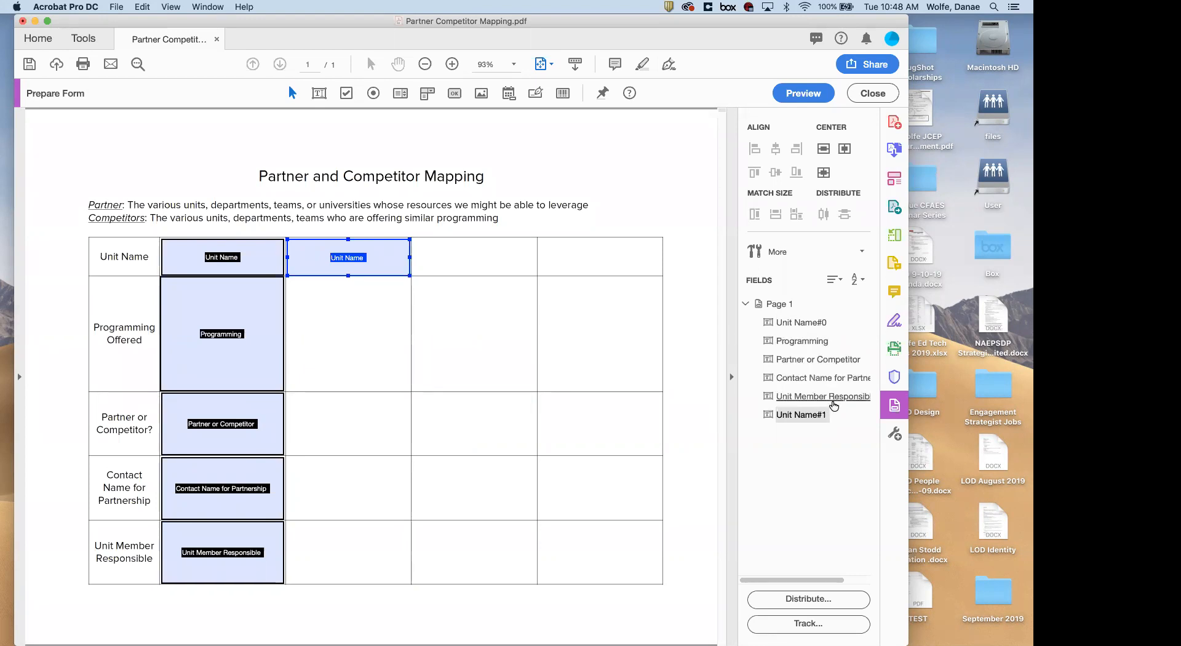
pyautogui.keyDown('shift'); pyautogui.click(257, 269); pyautogui.keyUp('shift')
# Test the field in preview with sample text 'alhfliabfabf', clear it, and return to editing
pyautogui.click(809, 95)
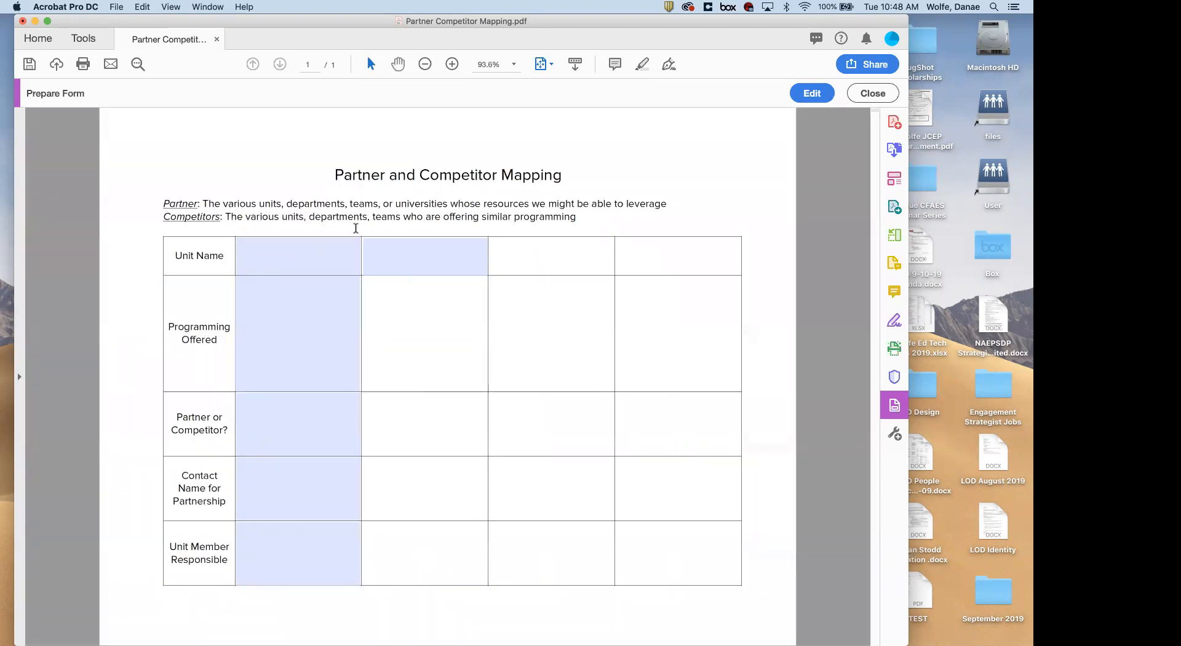
pyautogui.write('alhfliabfabf')
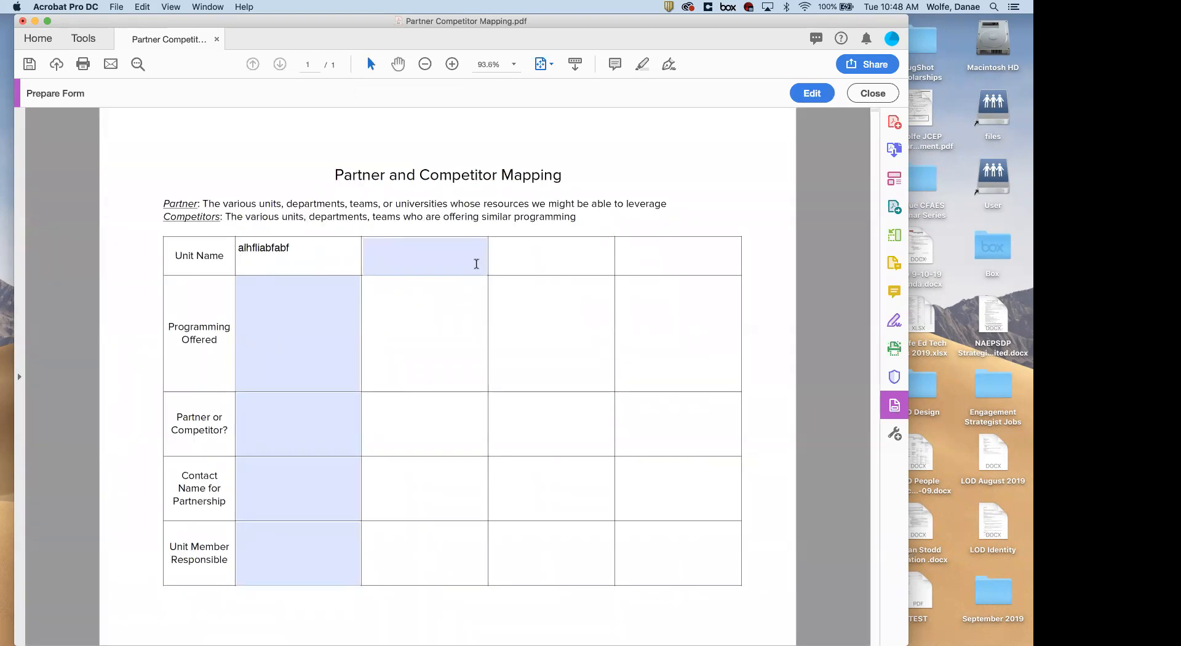
pyautogui.moveTo(251, 245); pyautogui.dragTo(220, 246)
pyautogui.press('BackSpace')
pyautogui.click(812, 96)
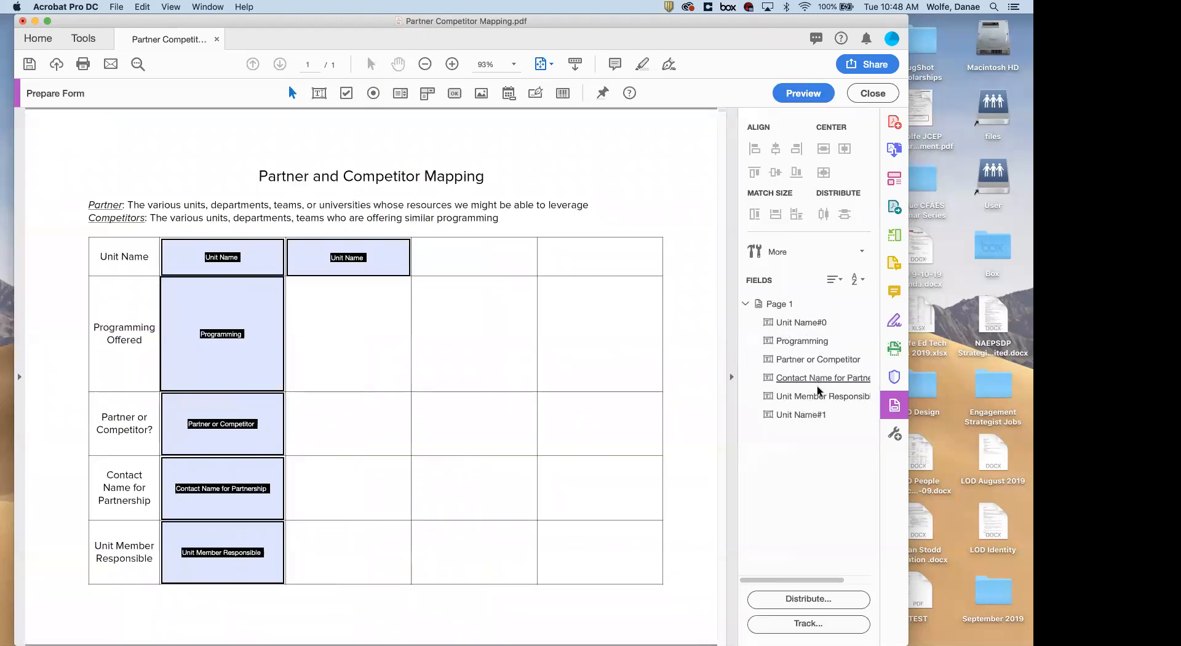
# Rename the copied Unit Name field with the suffix '#1'
pyautogui.click(812, 415)
pyautogui.click(821, 414)
pyautogui.press('BackSpace')
pyautogui.press('BackSpace')
pyautogui.write('#1')
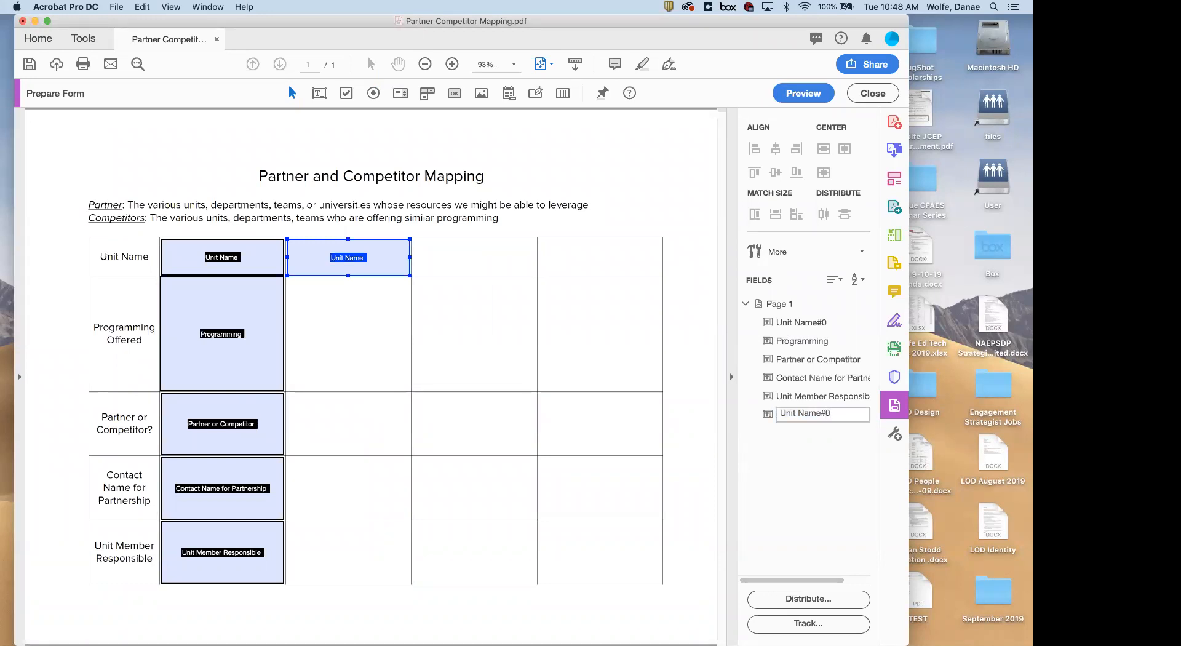
pyautogui.press('Return')
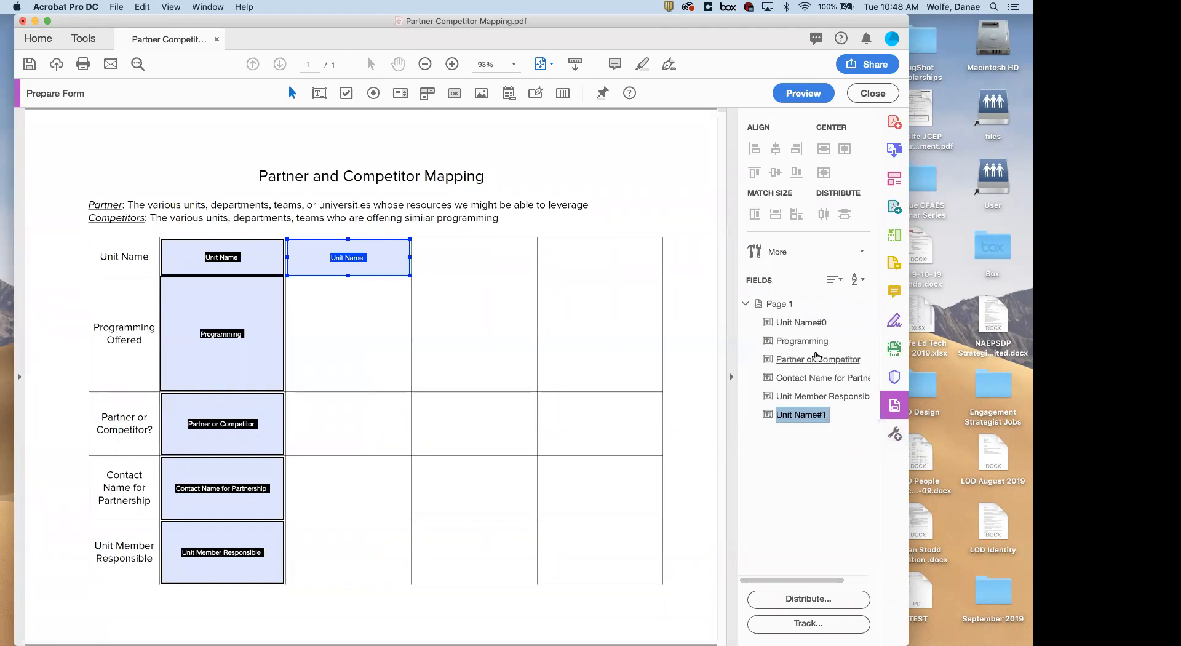
# Paste two more Unit Name field copies into the third and fourth top-row cells
pyautogui.press('super+c')
pyautogui.press('super+v')
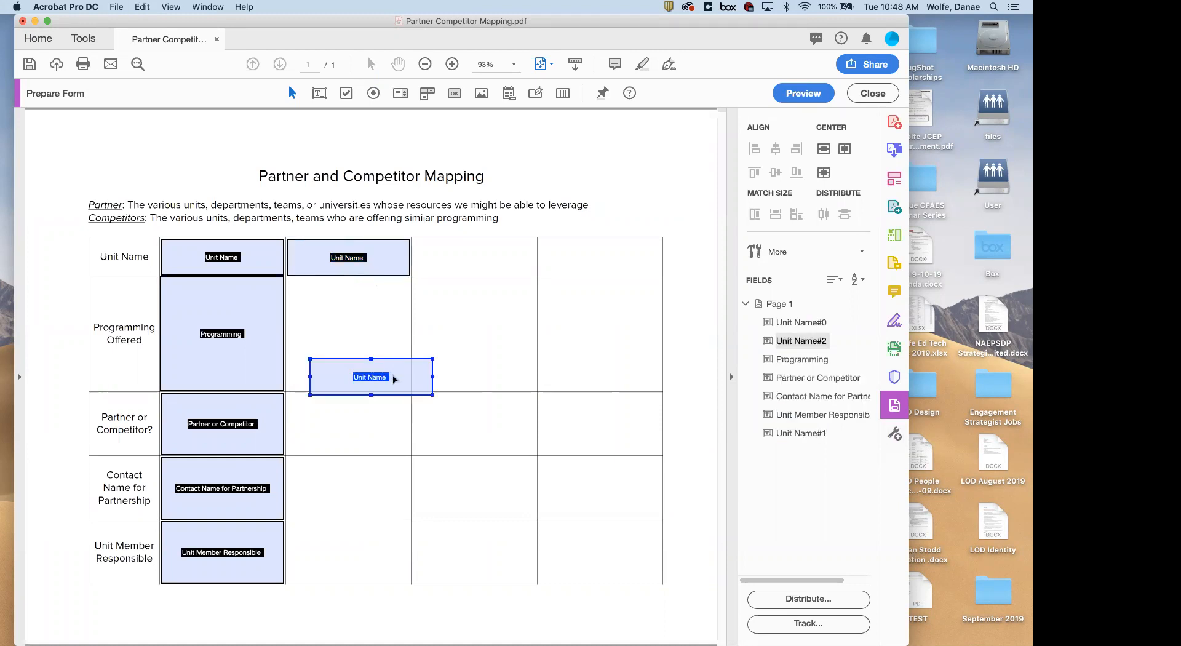
pyautogui.moveTo(395, 377); pyautogui.dragTo(496, 256)
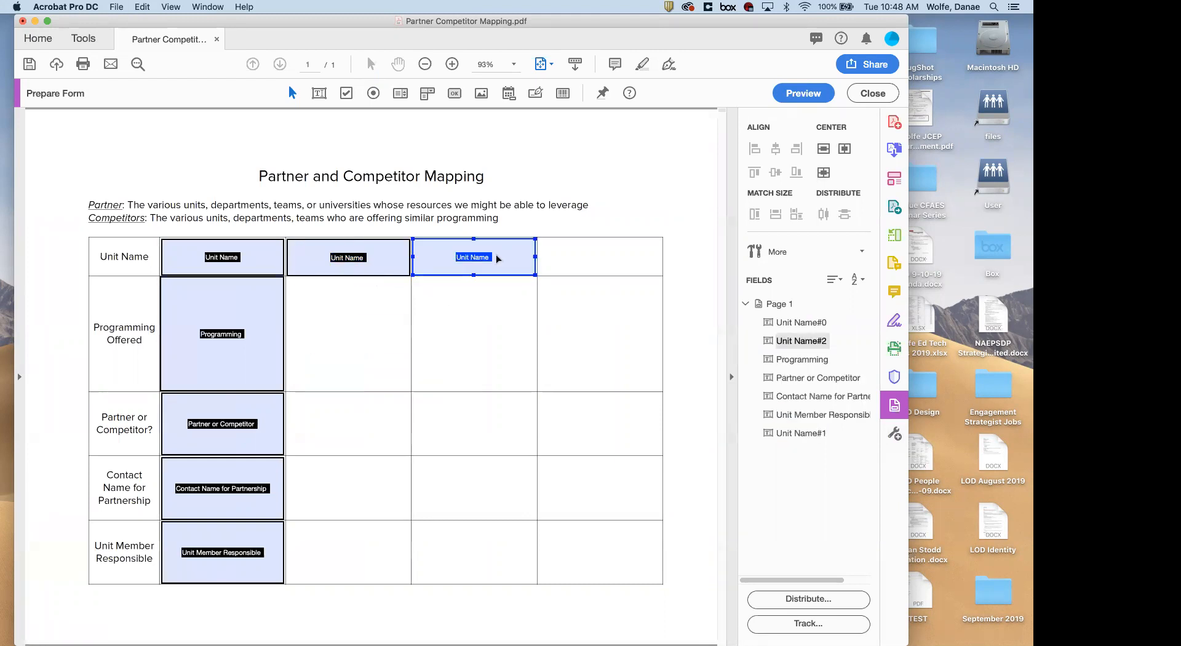
pyautogui.press('super+v')
pyautogui.moveTo(422, 390); pyautogui.dragTo(634, 254)
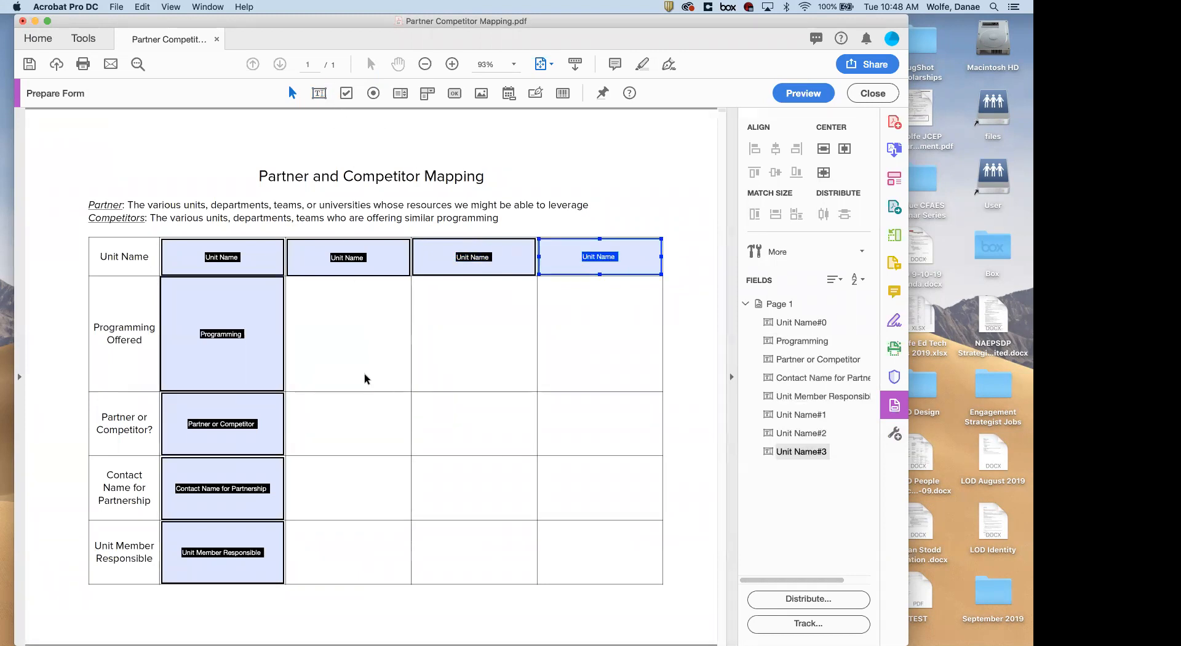
# Copy the Programming field into column two and select all fields Unit Name#0 through Programming#1
pyautogui.keyDown('shift'); pyautogui.click(253, 373); pyautogui.keyUp('shift')
pyautogui.click(252, 374)
pyautogui.press('super+c')
pyautogui.press('super+v')
pyautogui.moveTo(343, 361); pyautogui.dragTo(345, 344)
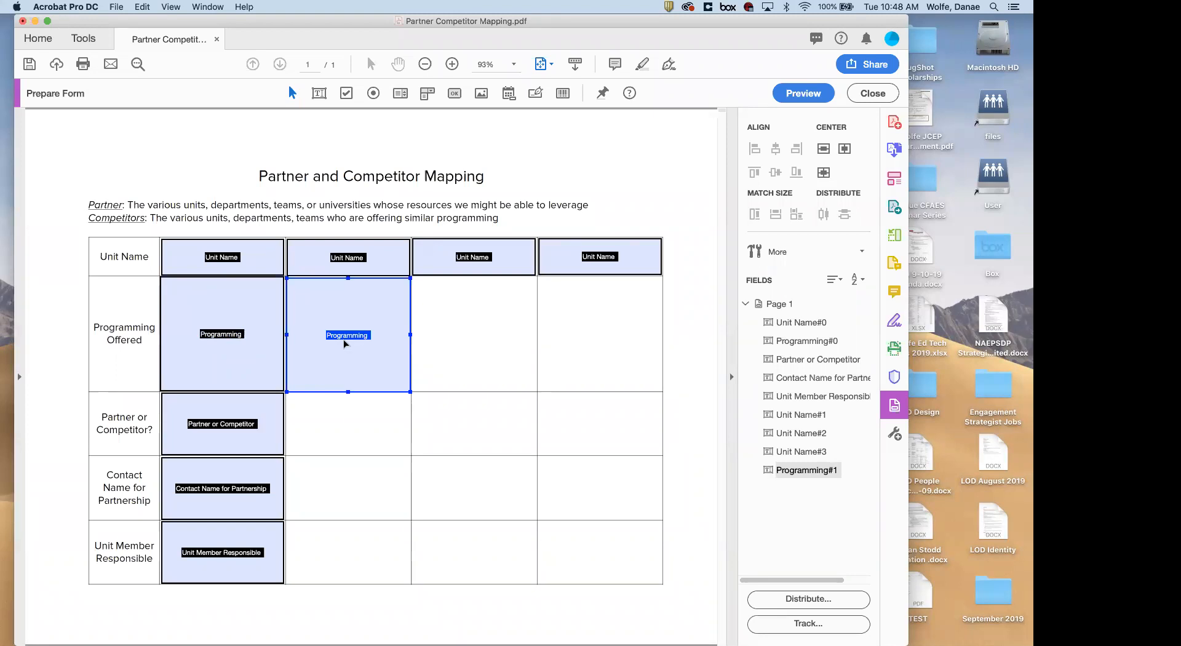
pyautogui.keyDown('shift'); pyautogui.click(190, 269); pyautogui.keyUp('shift')
pyautogui.click(793, 322)
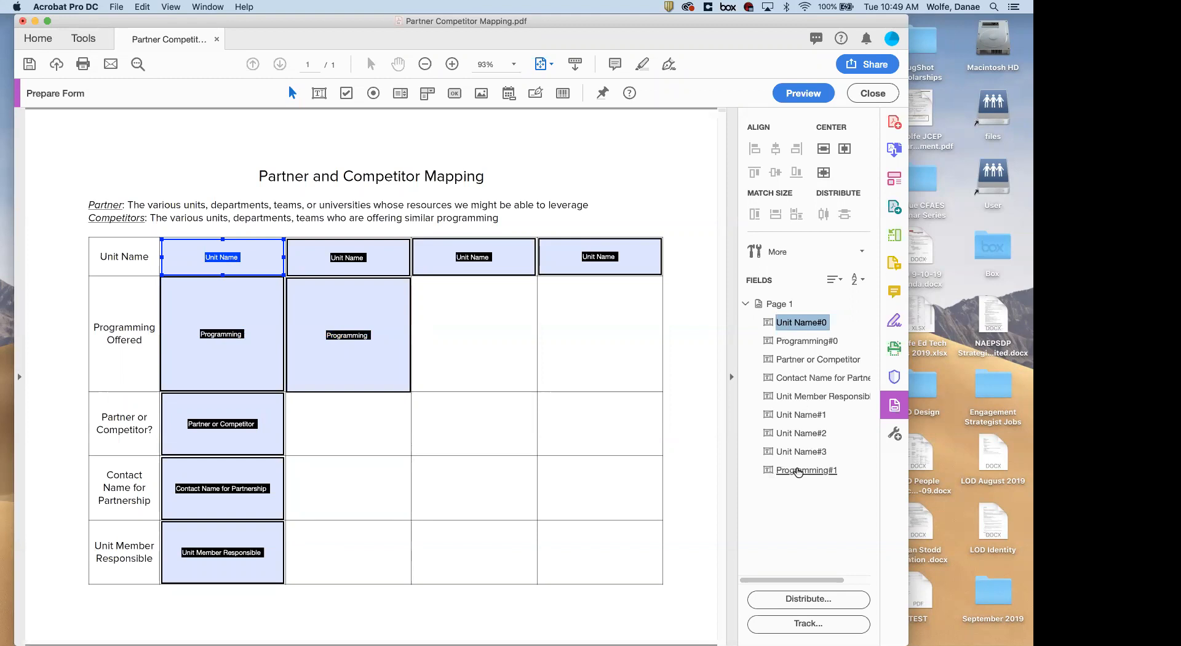
pyautogui.keyDown('shift'); pyautogui.click(798, 471); pyautogui.keyUp('shift')
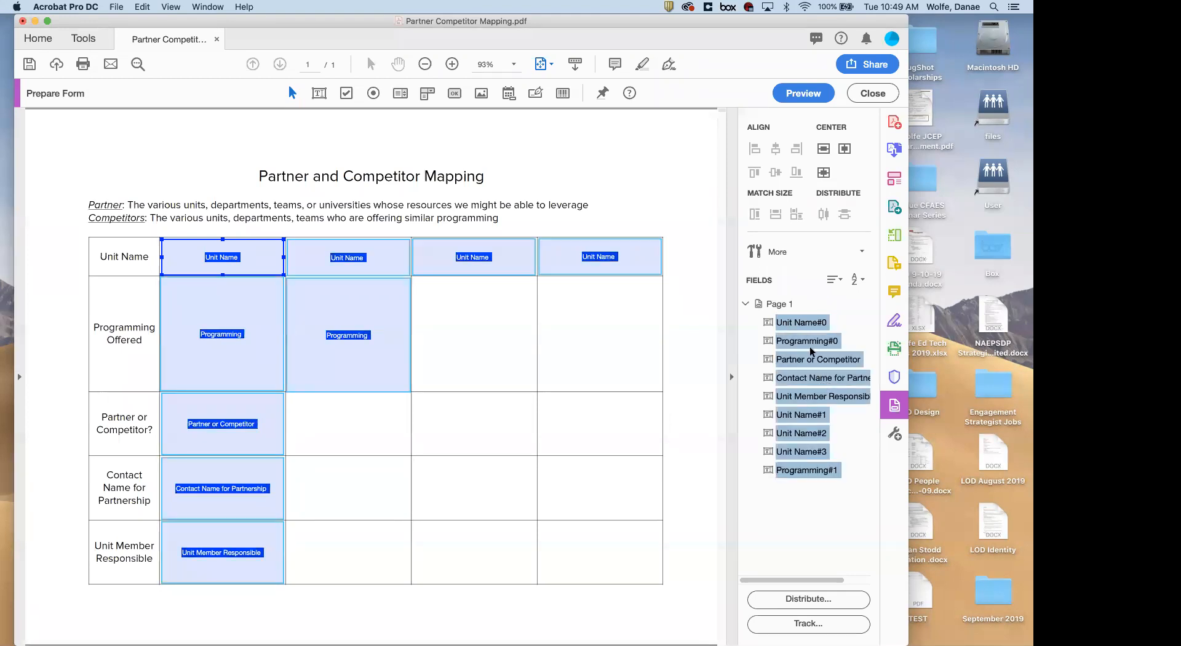
# Give all selected form fields 10-point Arial text in their Appearance properties
pyautogui.rightClick(799, 359)
pyautogui.click(828, 364)
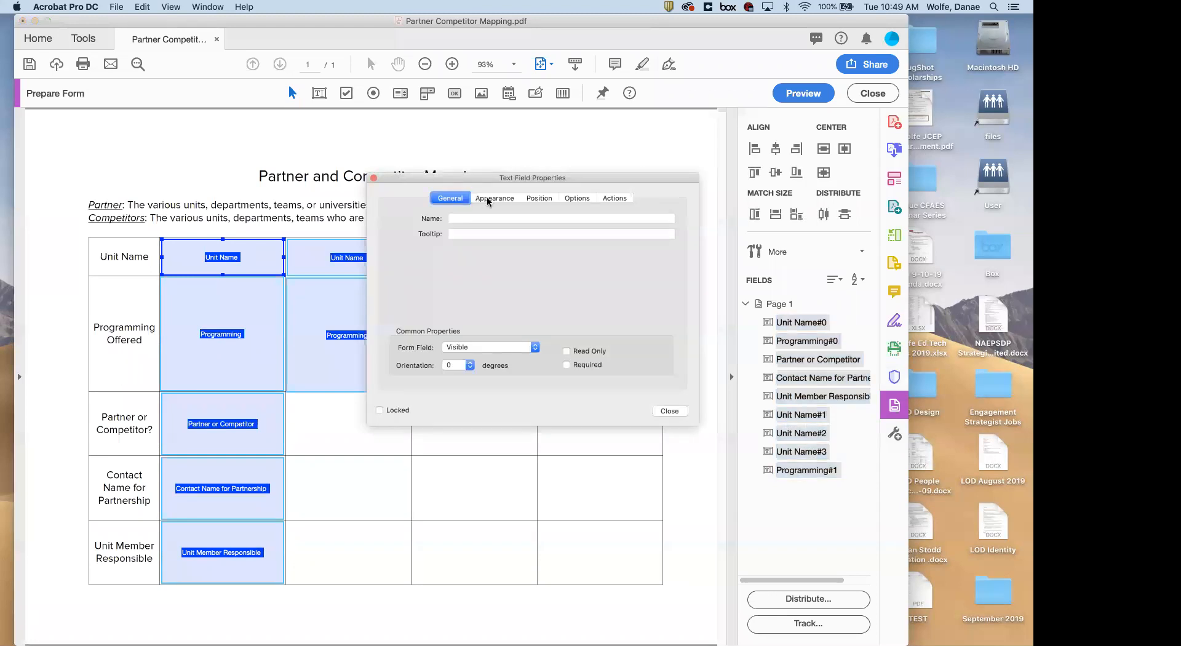
pyautogui.click(488, 199)
pyautogui.click(508, 289)
pyautogui.click(508, 289)
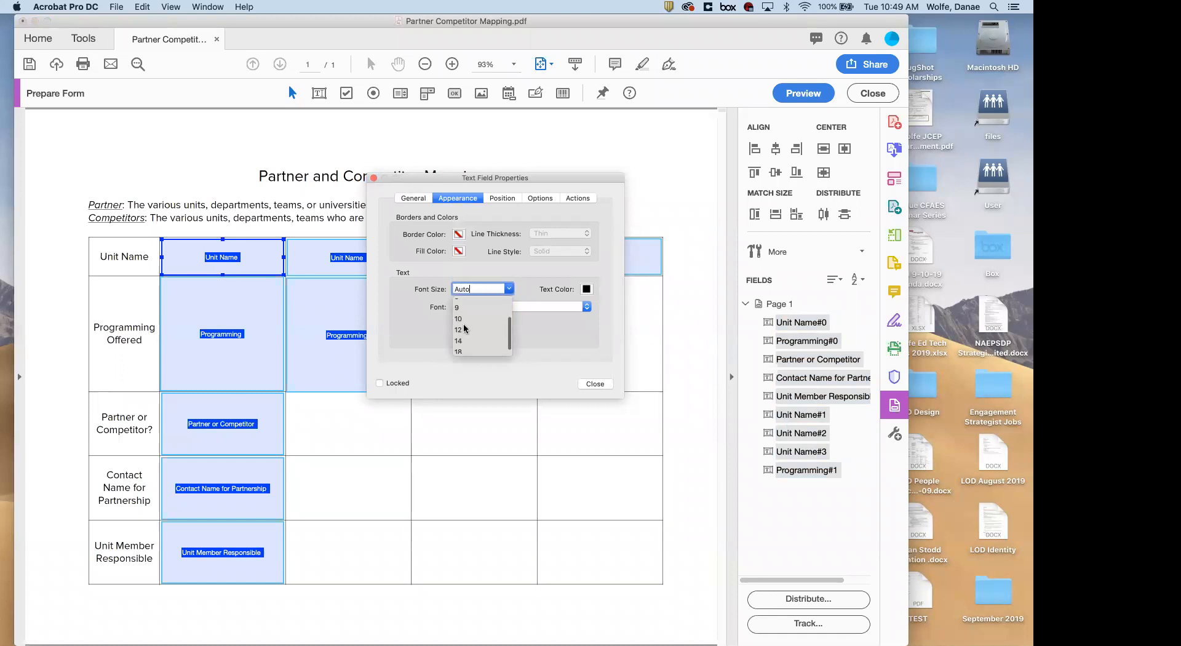
pyautogui.click(458, 319)
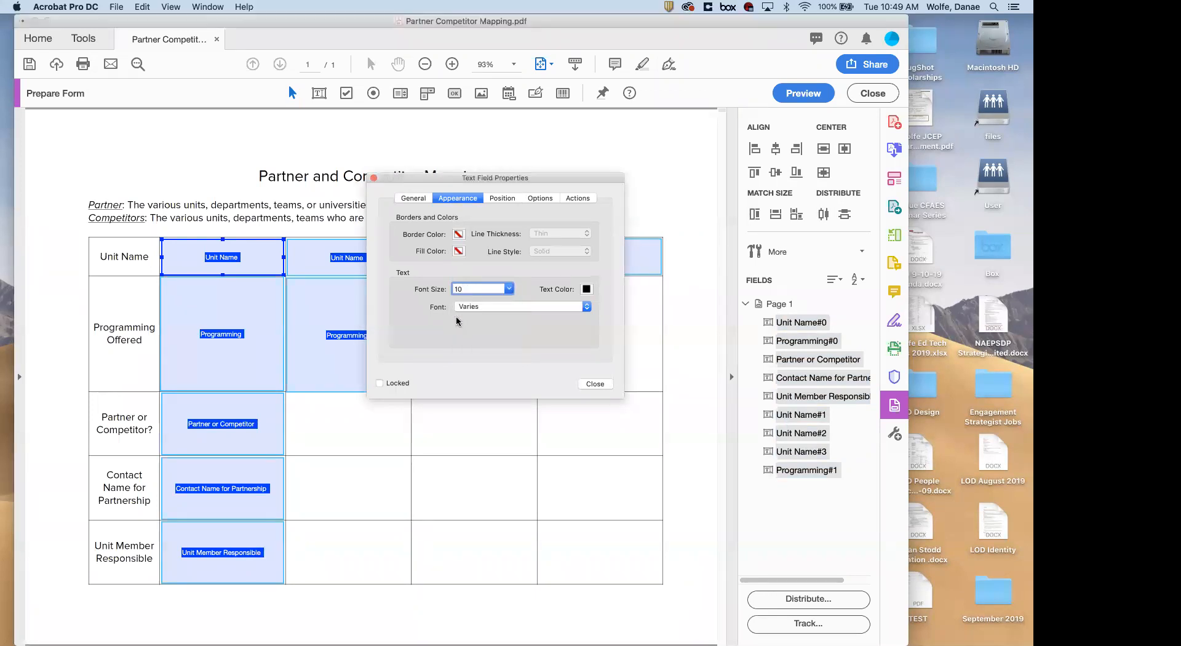
pyautogui.click(584, 307)
pyautogui.write('arial')
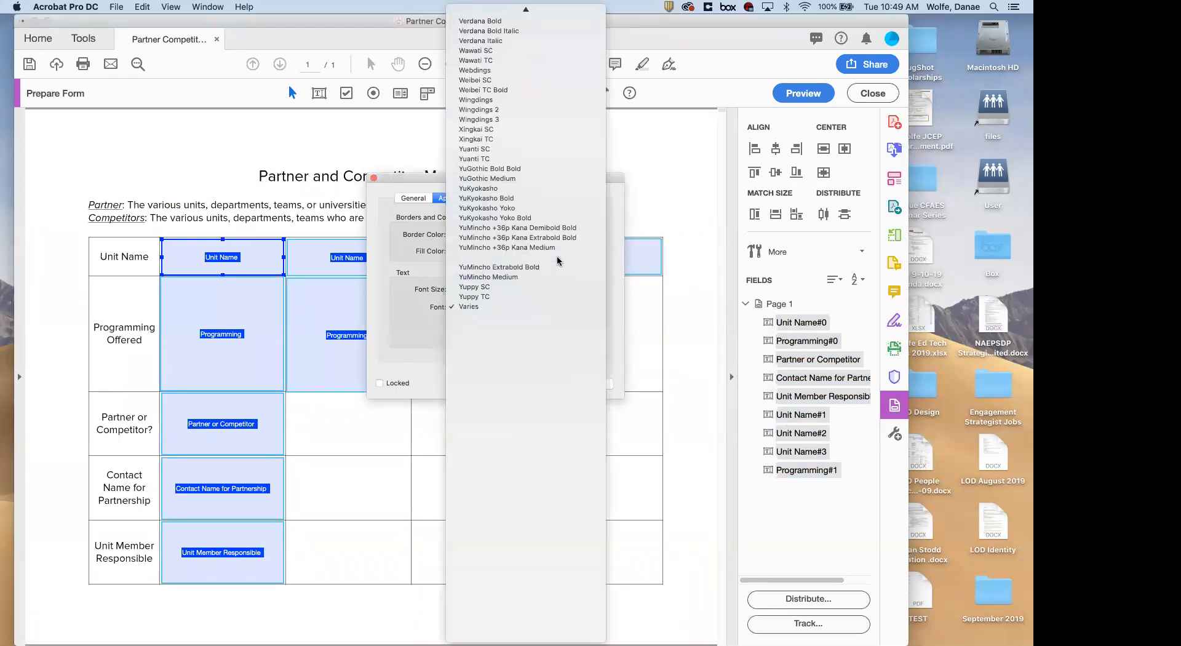
pyautogui.press('Return')
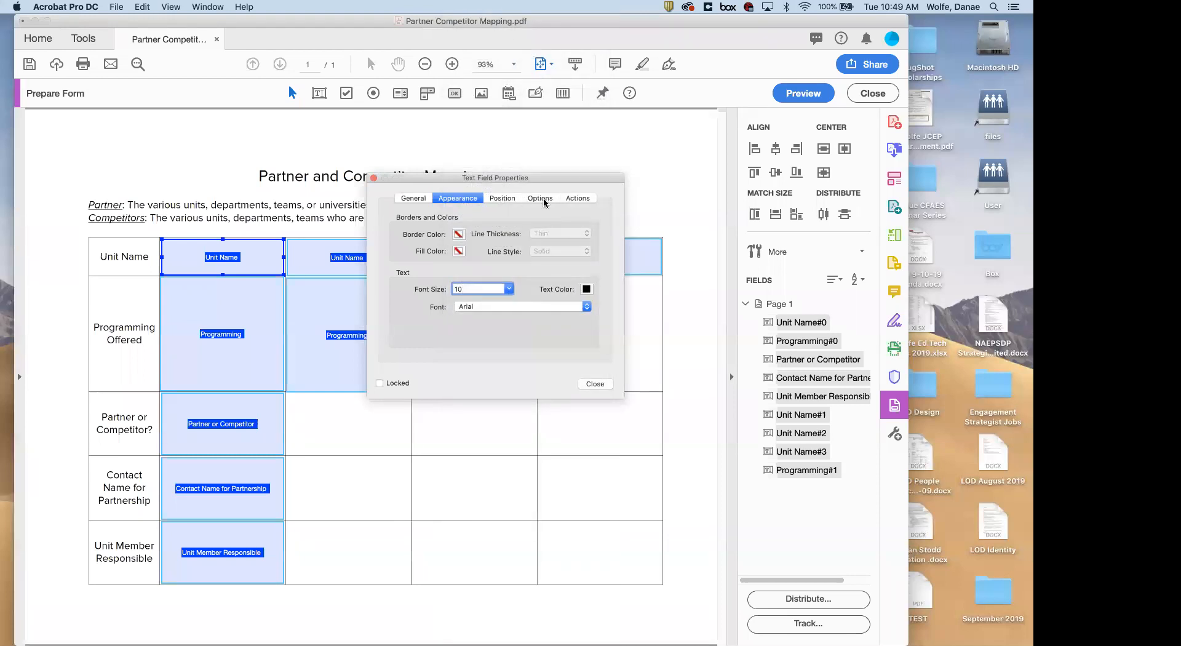
pyautogui.click(545, 201)
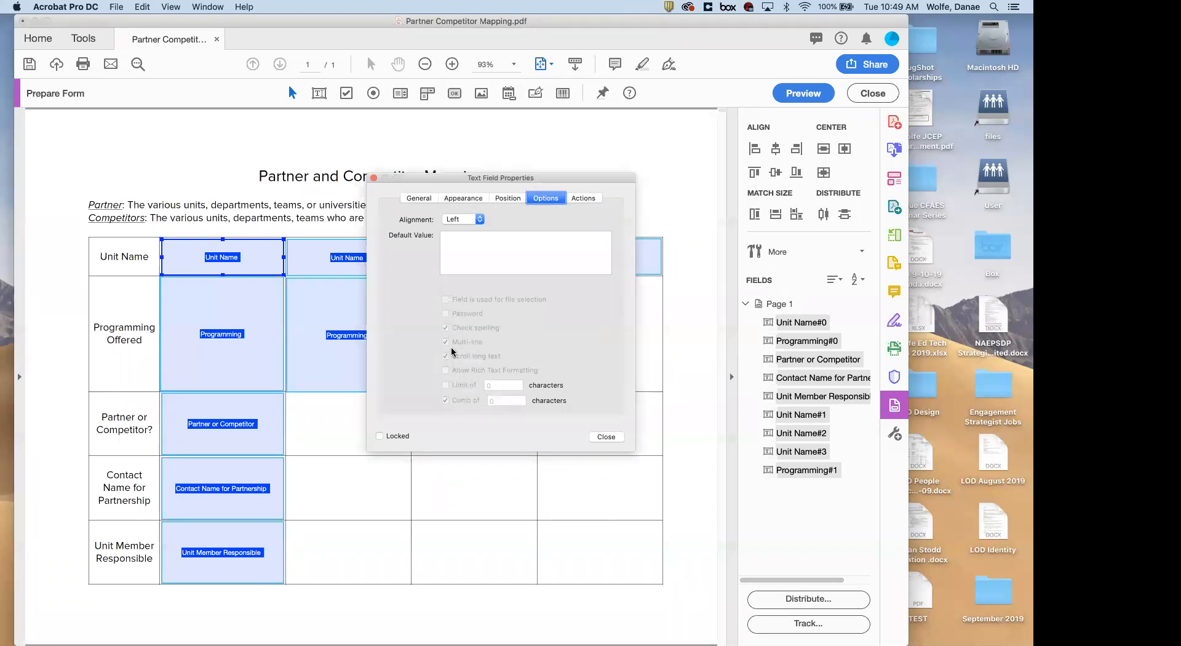
pyautogui.click(598, 437)
# Turn off Scroll long text for the four Unit Name fields
pyautogui.click(268, 271)
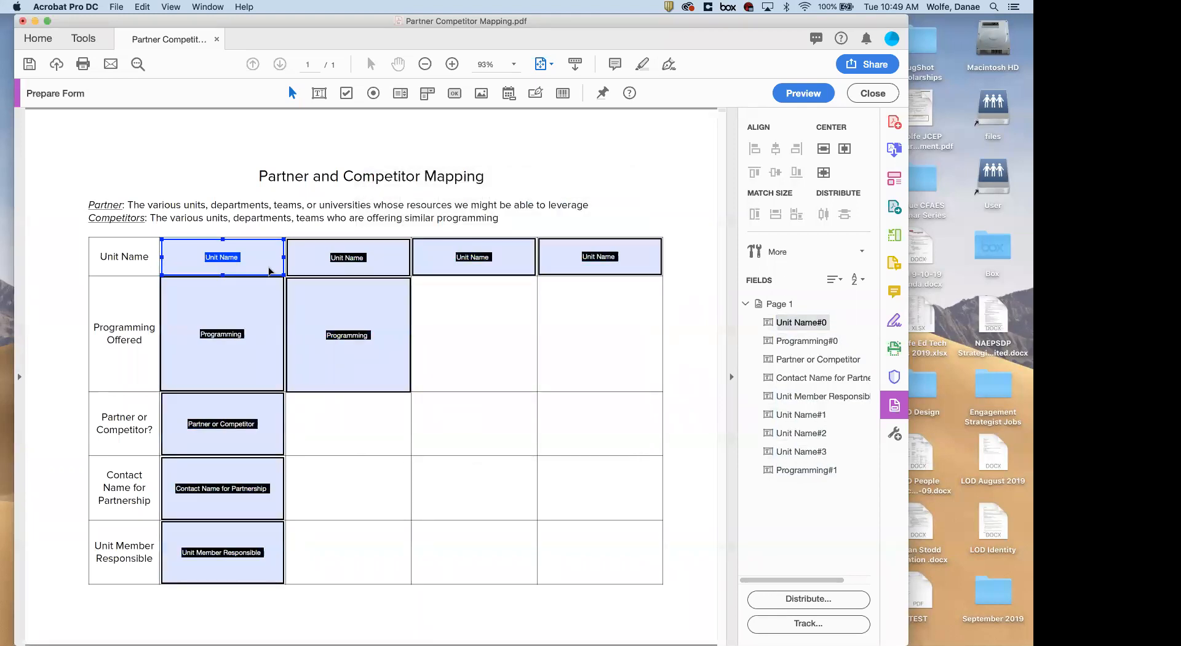
pyautogui.keyDown('shift'); pyautogui.click(618, 249); pyautogui.keyUp('shift')
pyautogui.rightClick(623, 251)
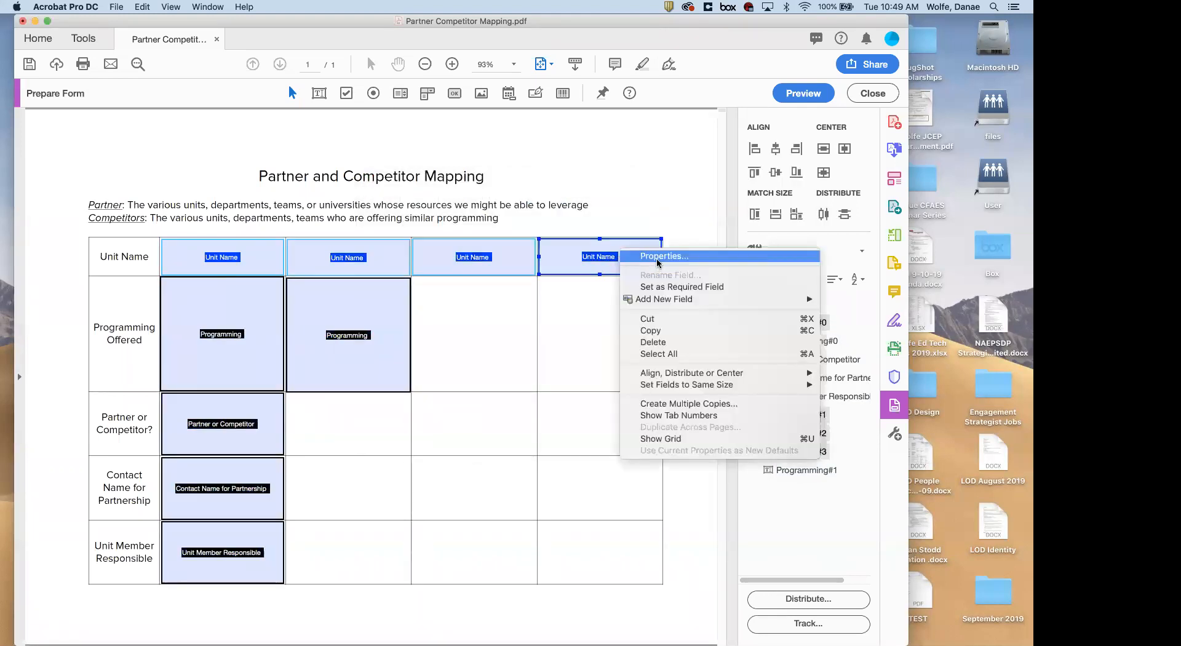
pyautogui.click(656, 257)
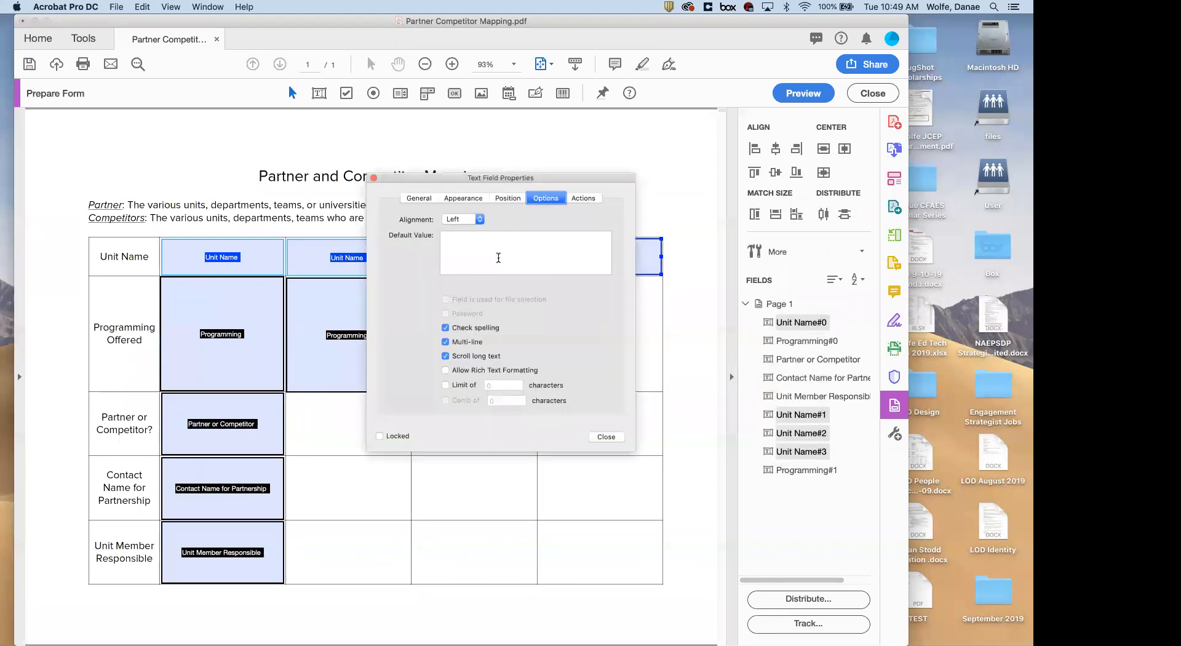
pyautogui.moveTo(478, 180); pyautogui.dragTo(495, 301)
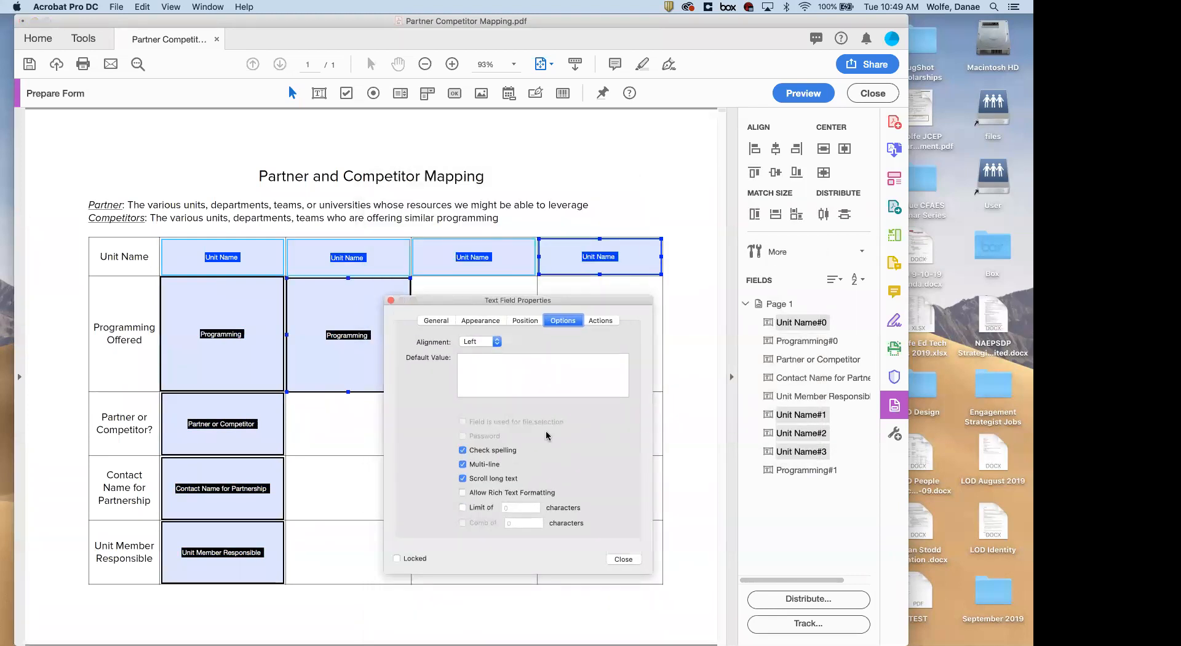
pyautogui.click(482, 479)
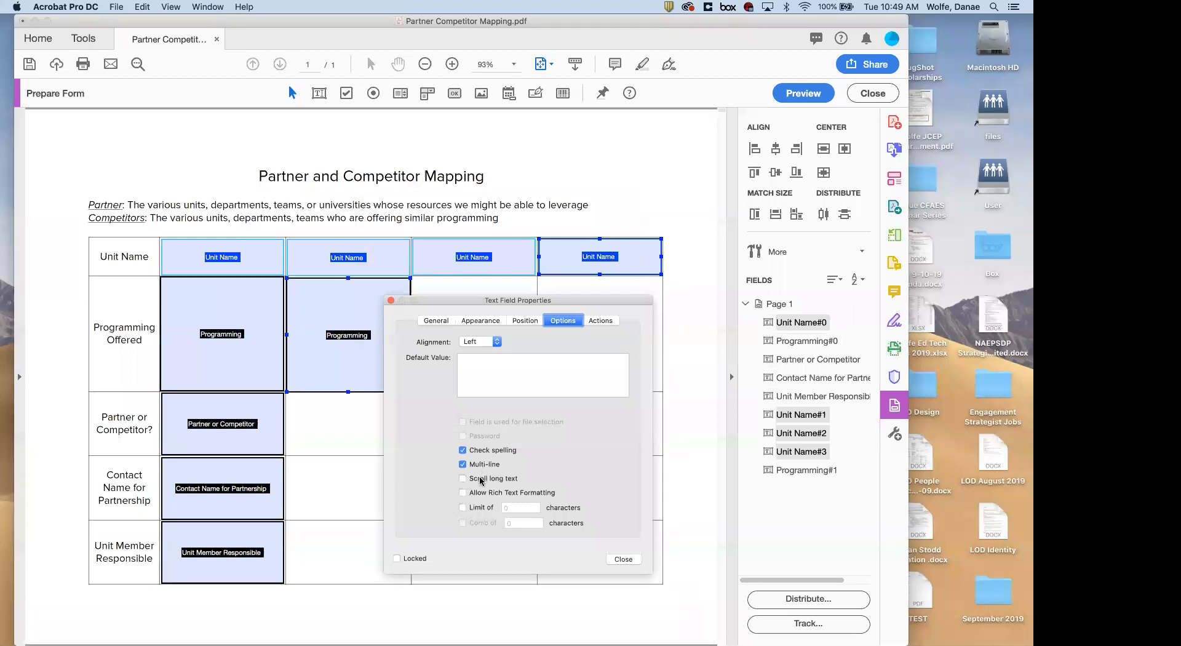
pyautogui.click(622, 559)
pyautogui.click(673, 437)
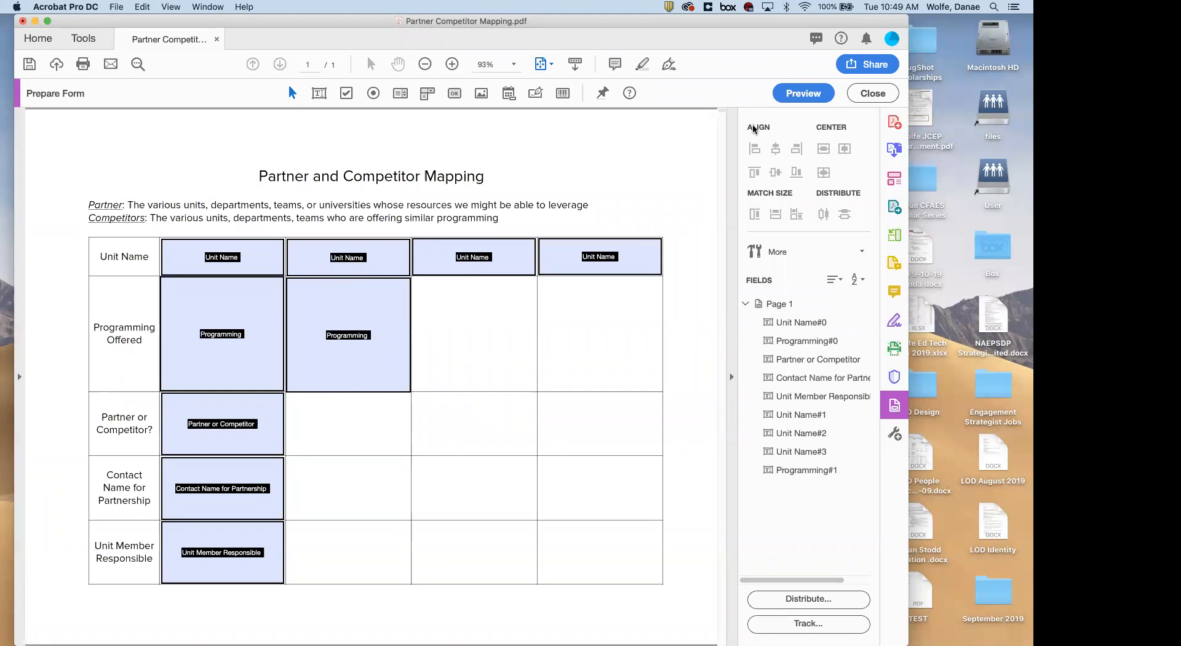
# Delete the extra copied fields from columns two, three and four
pyautogui.click(361, 271)
pyautogui.keyDown('shift'); pyautogui.click(362, 315); pyautogui.keyUp('shift')
pyautogui.keyDown('shift'); pyautogui.click(477, 255); pyautogui.keyUp('shift')
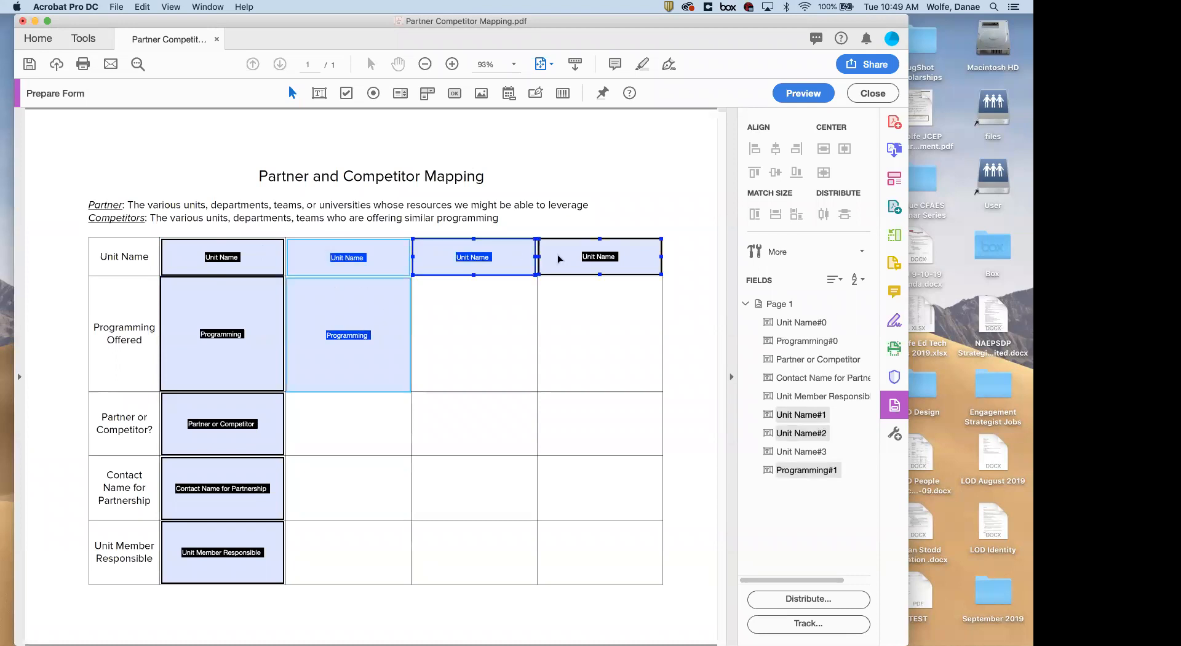
pyautogui.keyDown('shift'); pyautogui.click(558, 258); pyautogui.keyUp('shift')
pyautogui.press('Delete')
# Copy the first column's five fields, paste a set into column two, then paste another set
pyautogui.click(221, 258)
pyautogui.keyDown('shift'); pyautogui.click(217, 338); pyautogui.keyUp('shift')
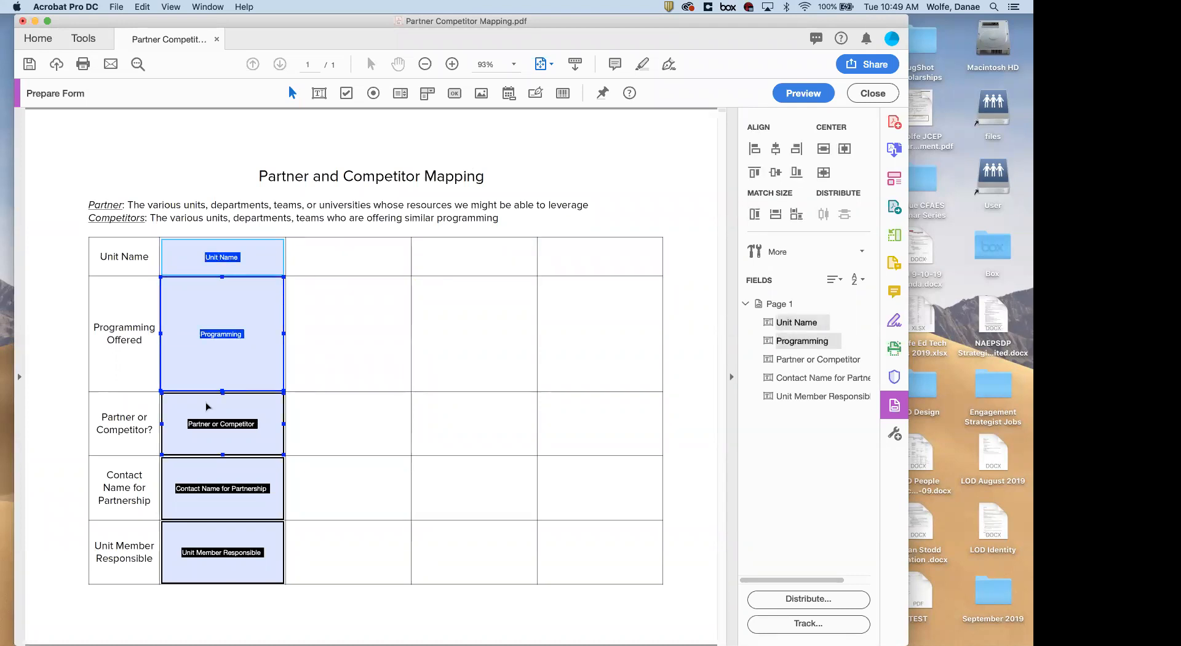
pyautogui.keyDown('shift'); pyautogui.click(218, 424); pyautogui.keyUp('shift')
pyautogui.keyDown('shift'); pyautogui.click(197, 511); pyautogui.keyUp('shift')
pyautogui.keyDown('shift'); pyautogui.click(190, 550); pyautogui.keyUp('shift')
pyautogui.press('super+c')
pyautogui.press('super+v')
pyautogui.moveTo(357, 348); pyautogui.dragTo(628, 365)
pyautogui.press('super+v')
pyautogui.press('super+v')
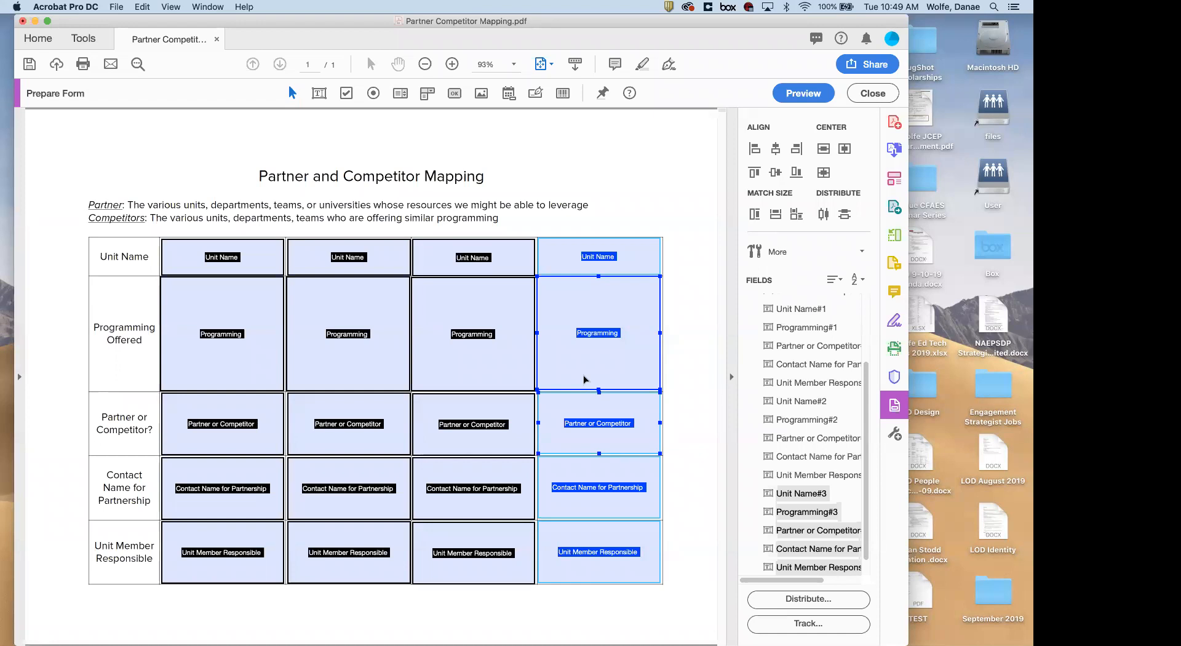
# Show the Acrobat Pro DC application menu with Preferences and Quit
pyautogui.hscroll(2, 830, 504)
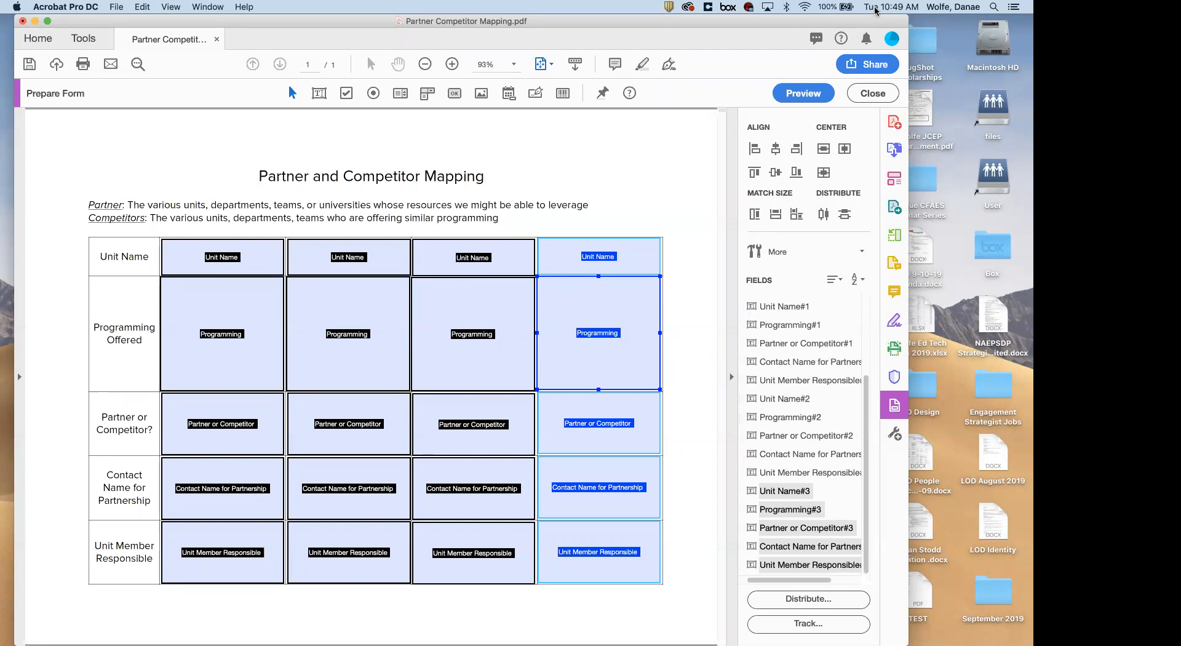
pyautogui.hscroll(-2, 782, 492)
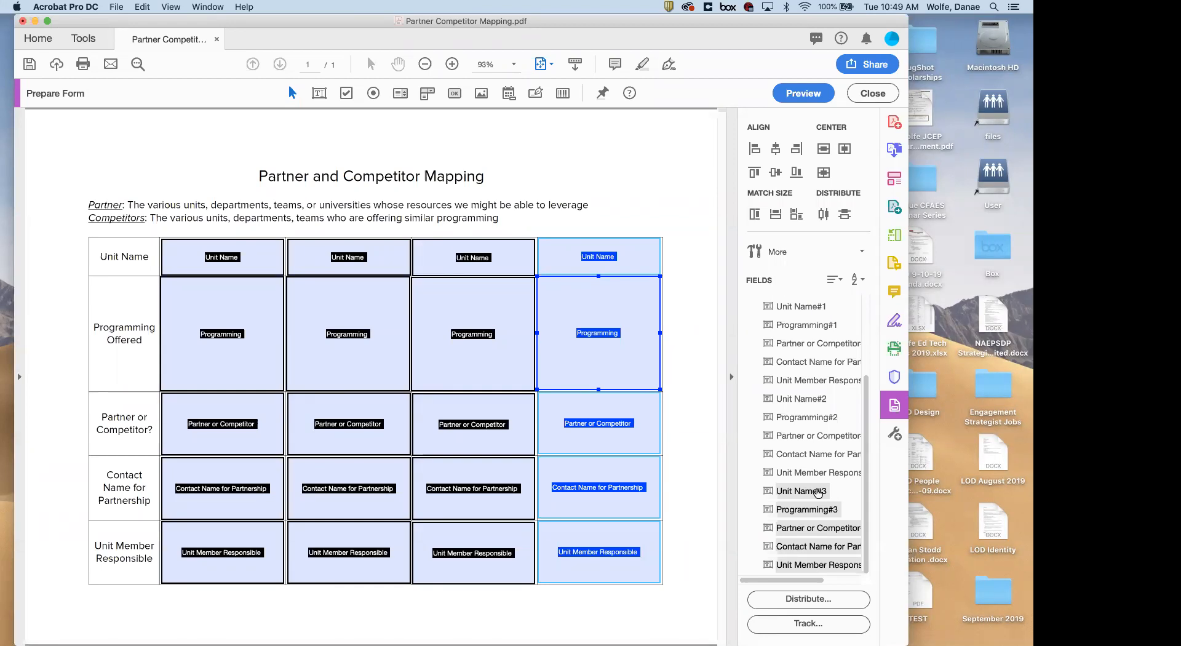
pyautogui.click(55, 8)
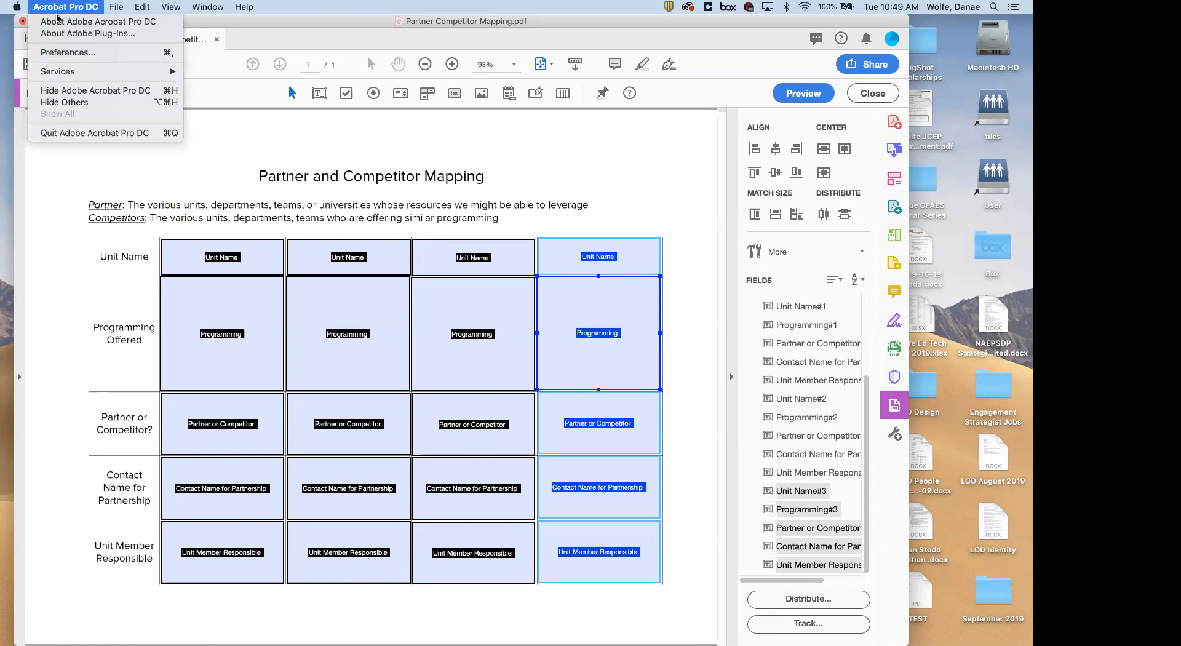